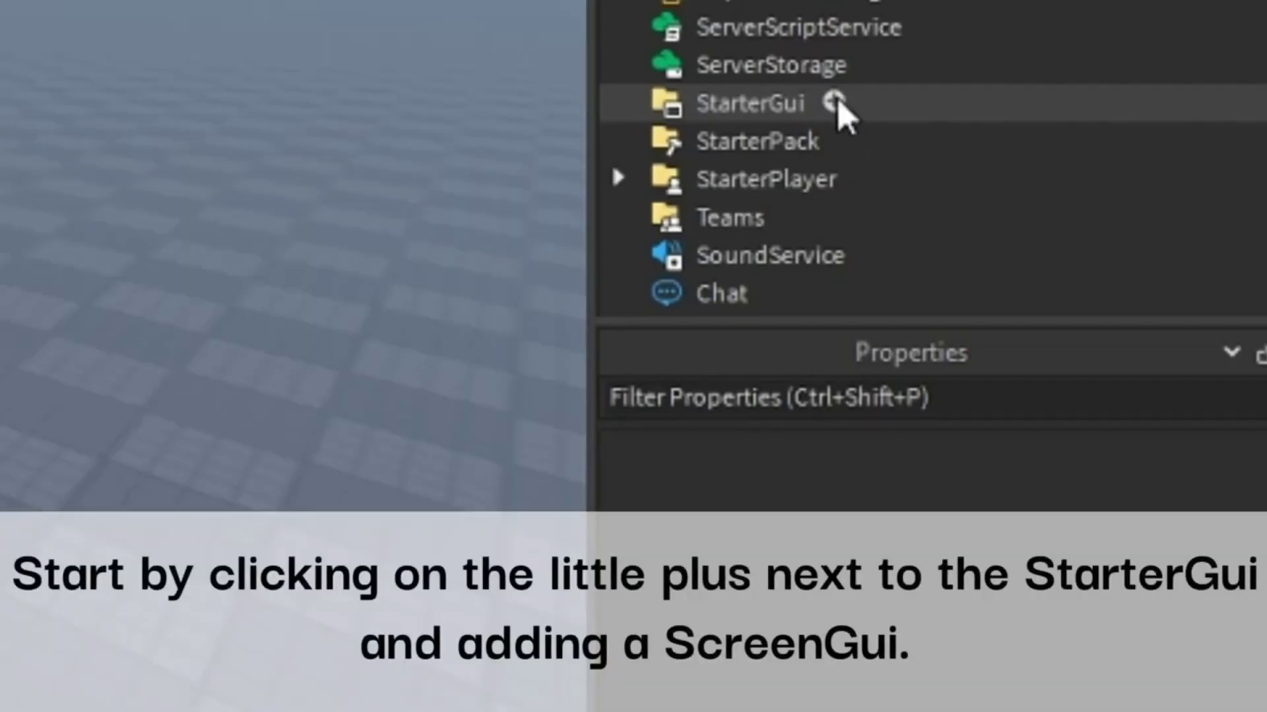
# Add a ScreenGui to StarterGui and insert a Frame inside it.
pyautogui.click(1060, 235)
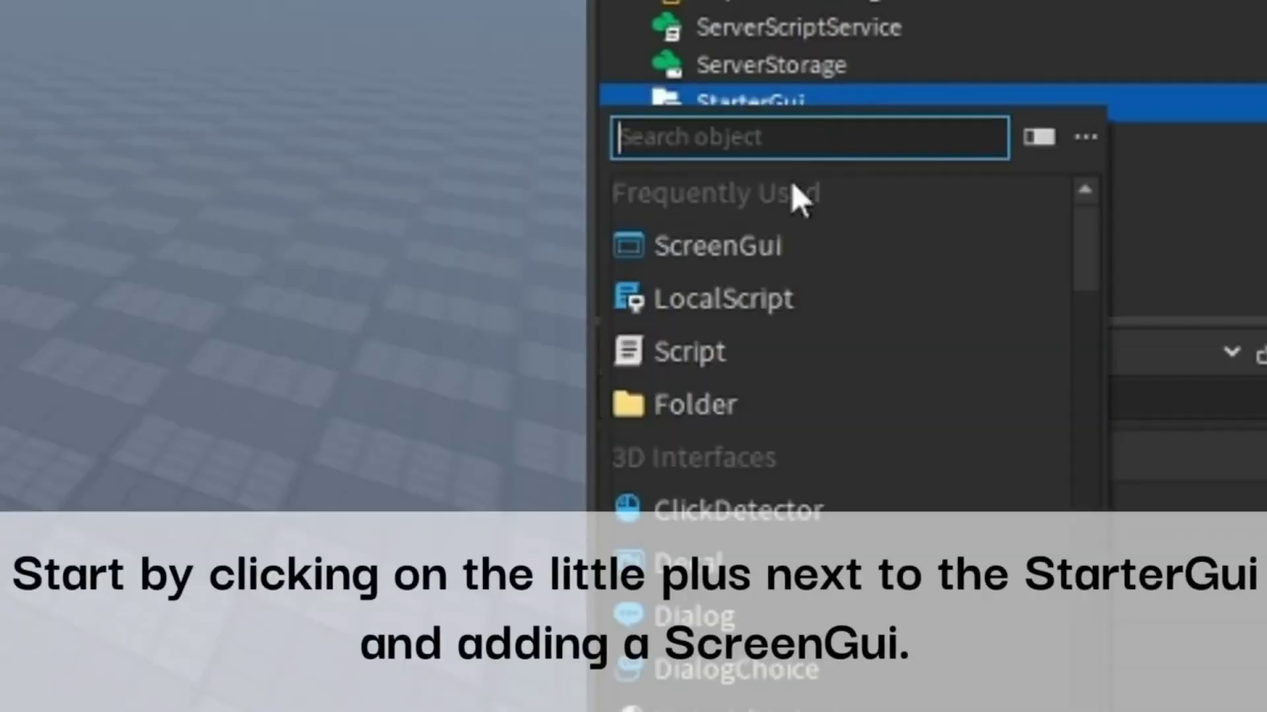
pyautogui.click(815, 239)
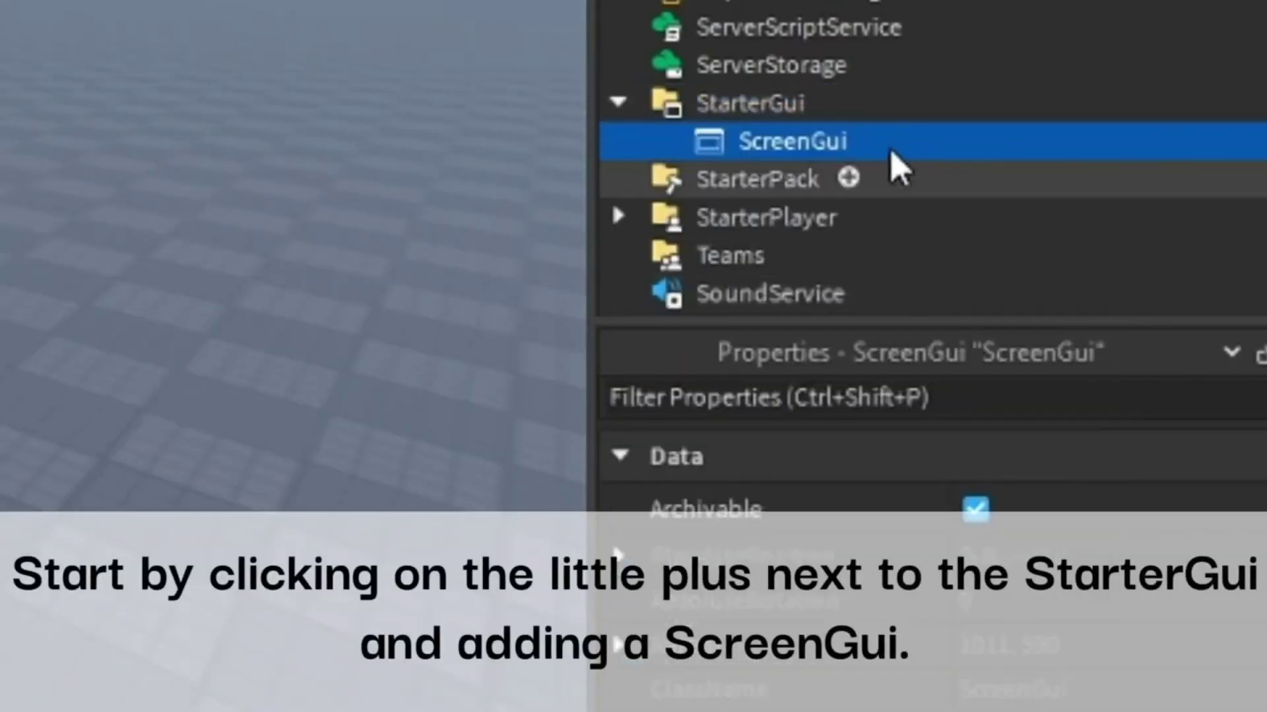
pyautogui.click(883, 140)
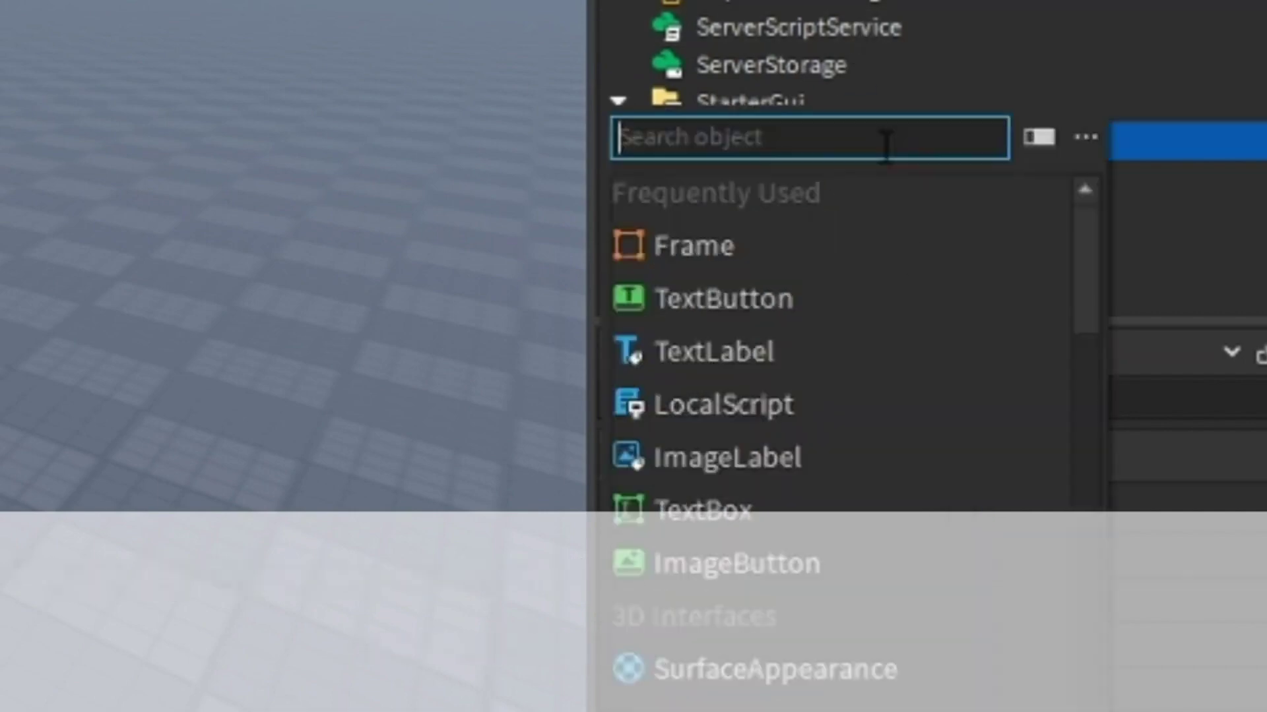
pyautogui.click(809, 263)
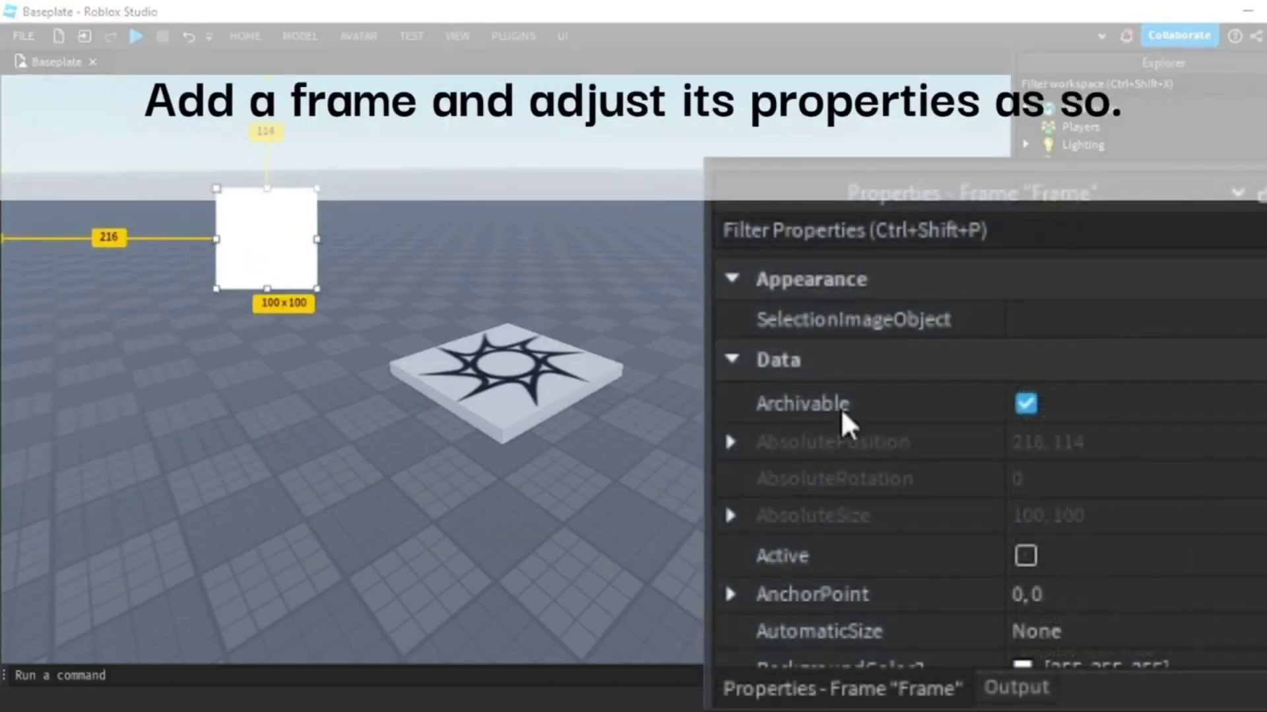
# Set the Frame's size to {1, 0},{1, 0} so that it uses scale instead of offset.
pyautogui.scroll(-5, 1112, 632)
pyautogui.click(1136, 597)
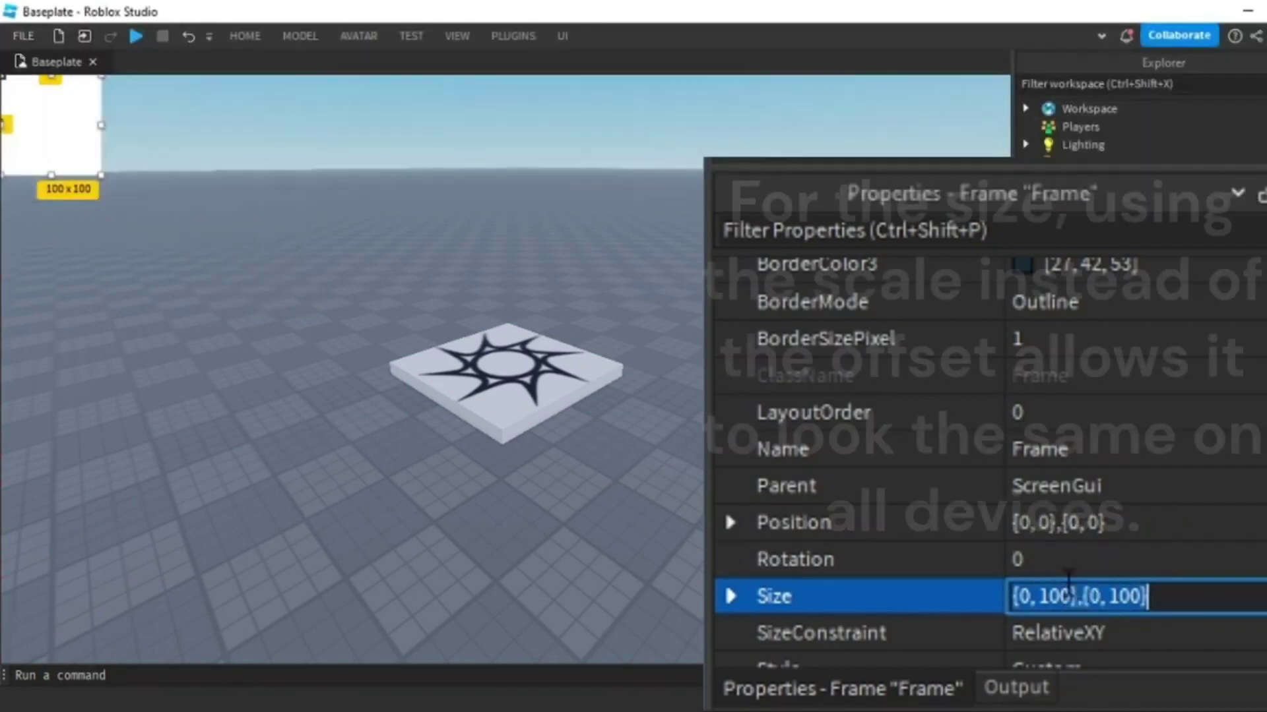
pyautogui.write('1, 0},{1, 0')
pyautogui.press('Return')
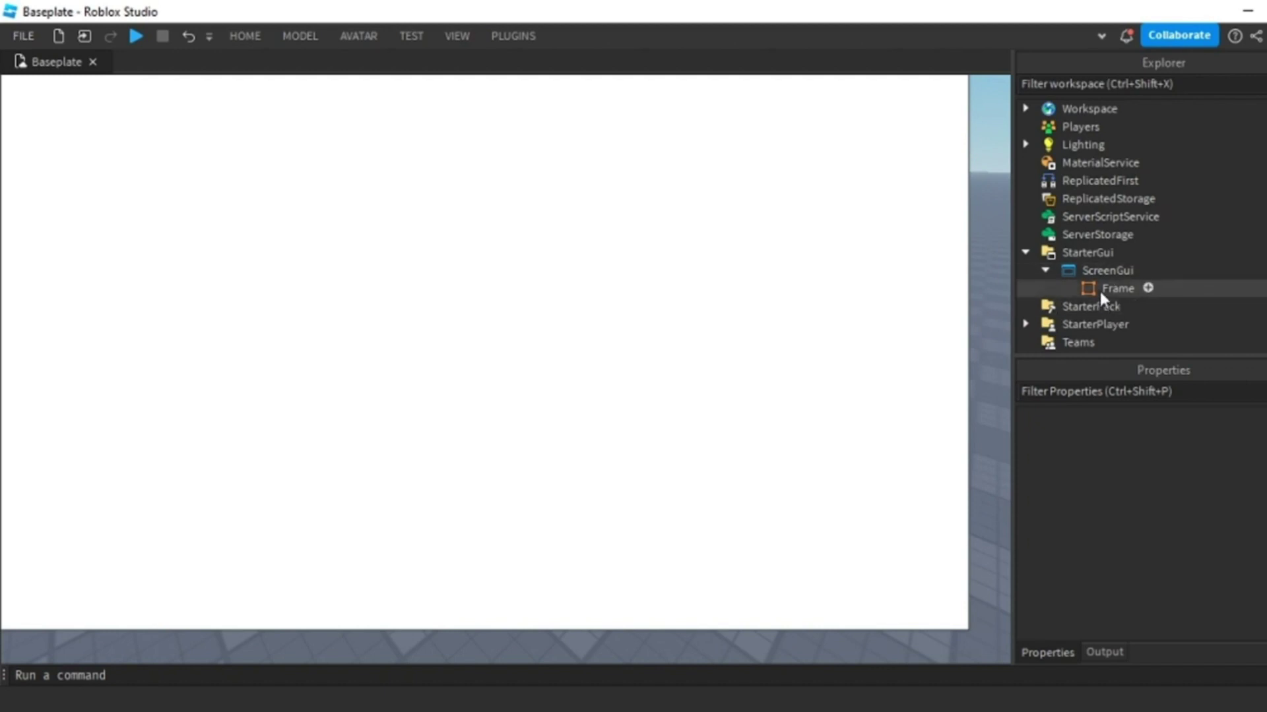
# Resize the Frame to about 500 by 569 pixels and centre it horizontally, slightly above the screen's upper edge.
pyautogui.click(1100, 292)
pyautogui.moveTo(968, 630); pyautogui.dragTo(769, 479)
pyautogui.scroll(-6, 1229, 607)
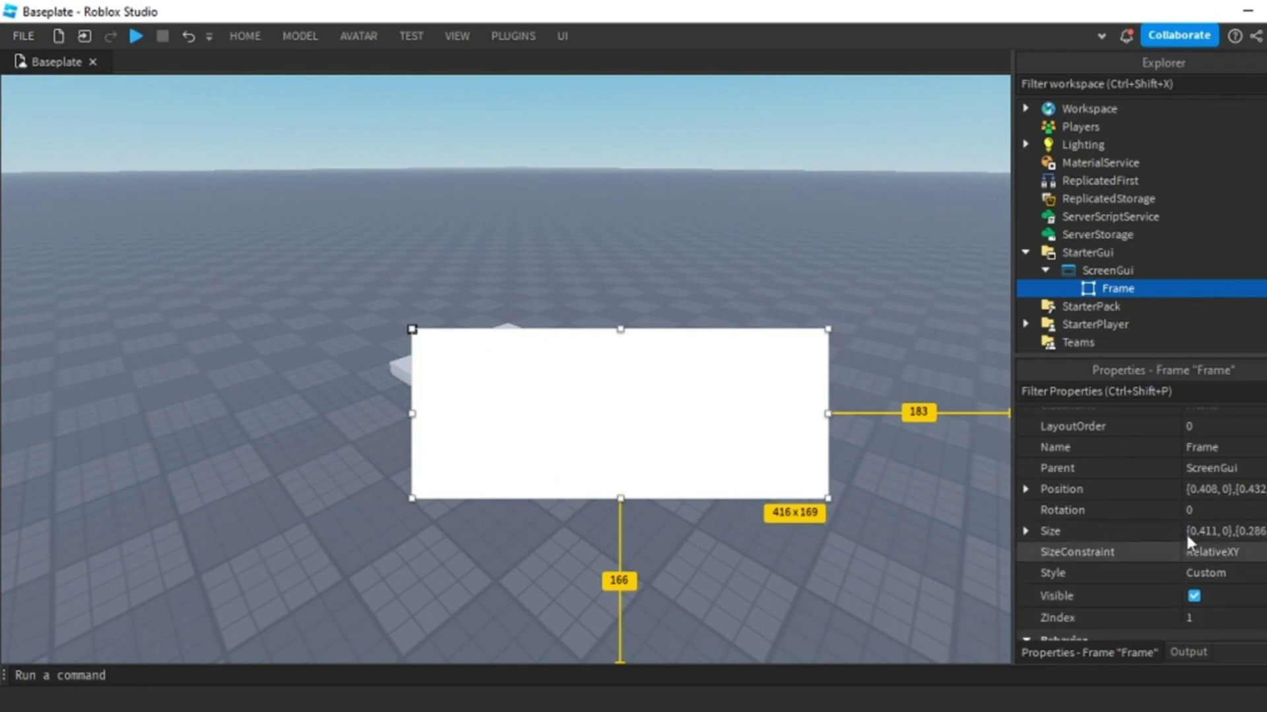
pyautogui.moveTo(732, 423); pyautogui.dragTo(625, 351)
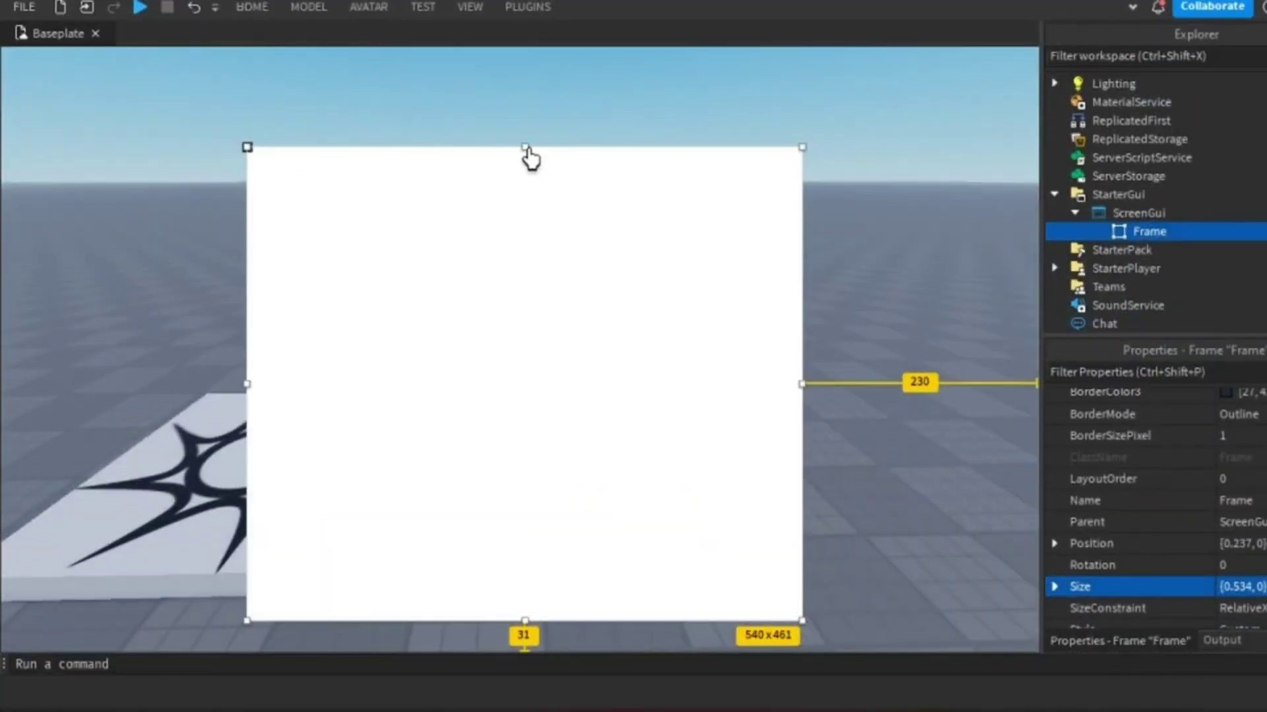
pyautogui.moveTo(526, 148); pyautogui.dragTo(512, 47)
pyautogui.moveTo(250, 331); pyautogui.dragTo(291, 331)
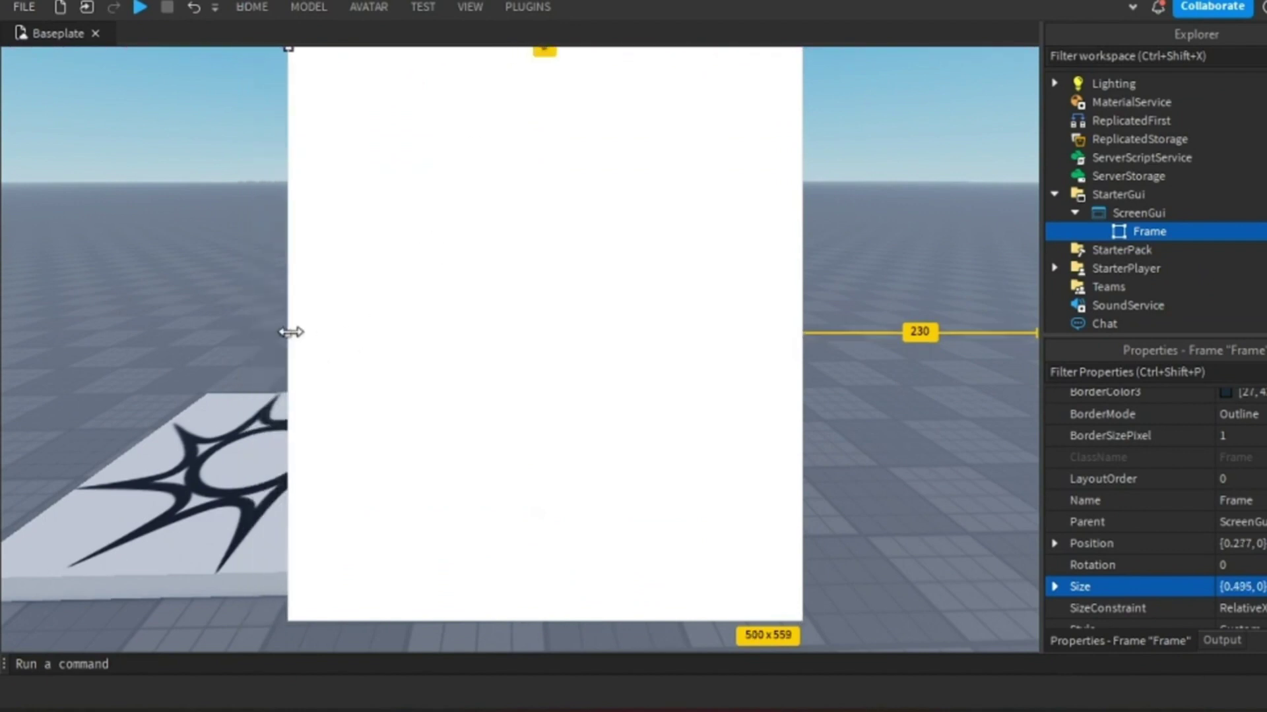
pyautogui.moveTo(500, 291)
pyautogui.mouseDown()
pyautogui.moveTo(563, 288)
pyautogui.moveTo(474, 278)
pyautogui.moveTo(480, 291)
pyautogui.mouseUp()
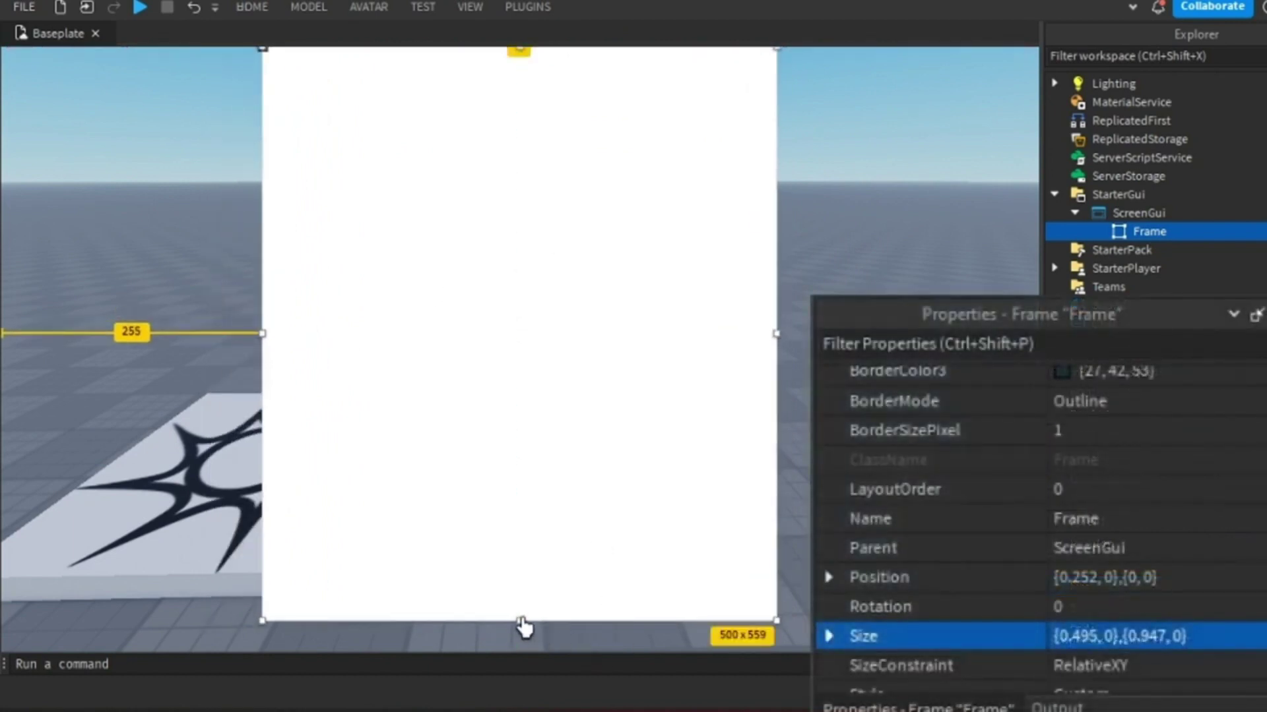
pyautogui.moveTo(520, 620)
pyautogui.mouseDown()
pyautogui.moveTo(520, 647)
pyautogui.moveTo(516, 632)
pyautogui.mouseUp()
pyautogui.moveTo(574, 580); pyautogui.dragTo(573, 566)
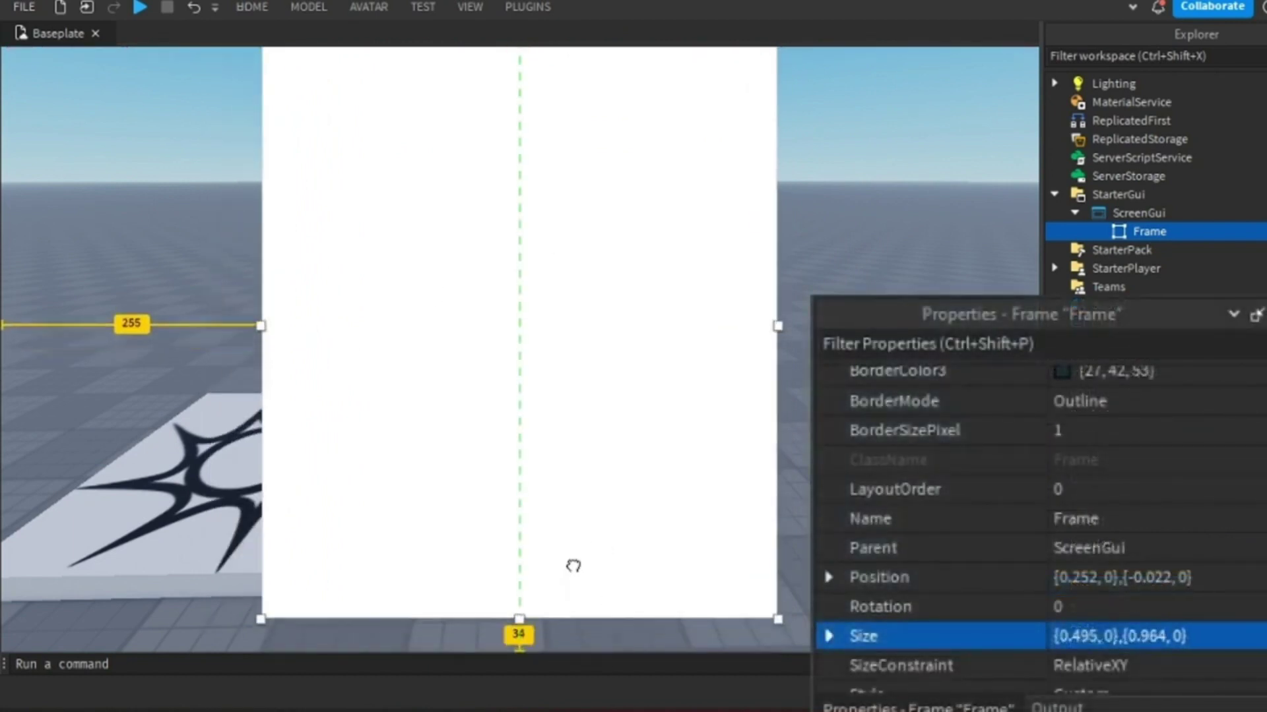
pyautogui.click(851, 406)
# Set the Frame's border colour to black [0, 0, 0] and its border size to 3 pixels.
pyautogui.click(1166, 230)
pyautogui.scroll(-1, 1039, 514)
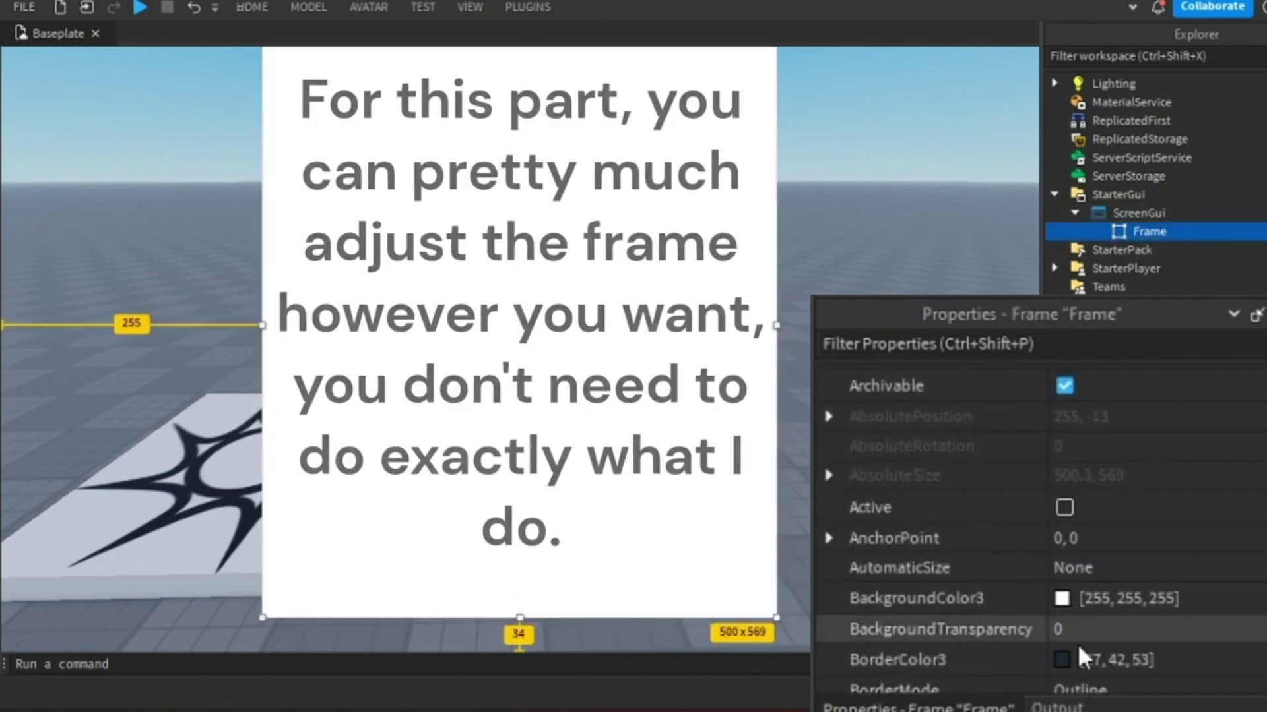
pyautogui.click(1062, 659)
pyautogui.press('Escape')
pyautogui.scroll(-1, 1082, 631)
pyautogui.click(1082, 632)
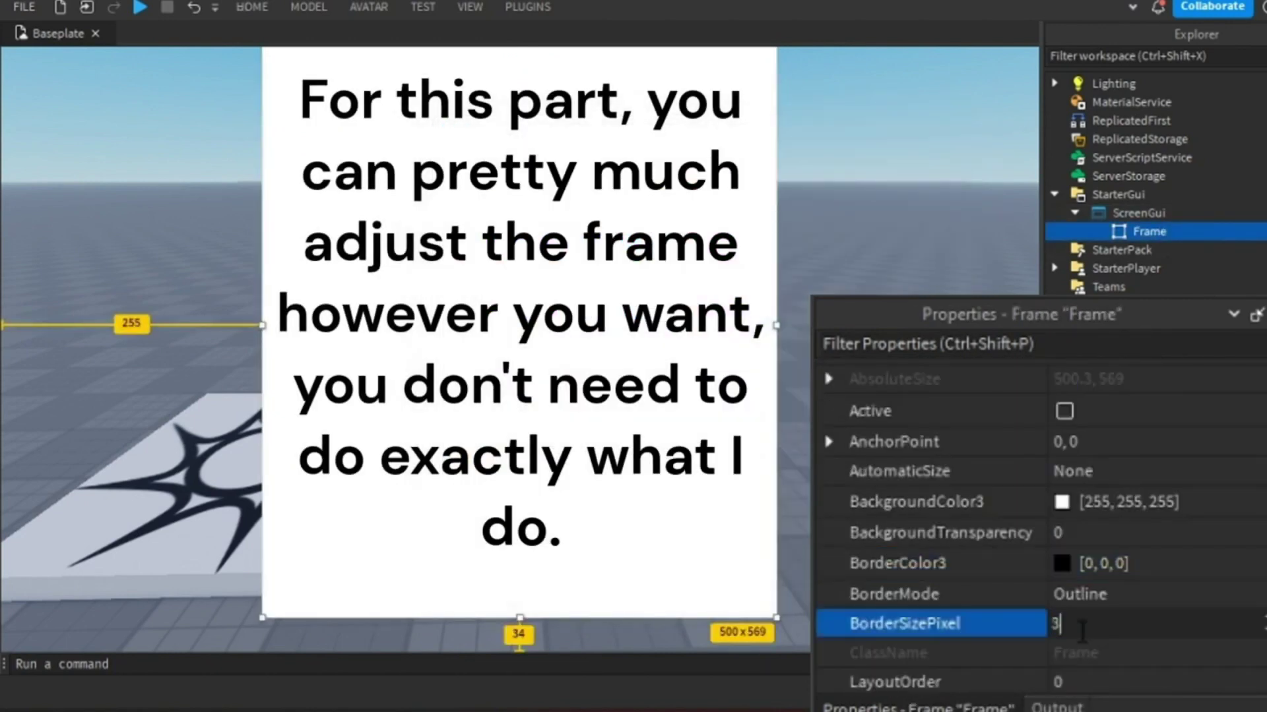
pyautogui.press('Return')
pyautogui.click(957, 422)
# Add a TextLabel inside the Frame and set its size to 1,0,0.1,0 in scale.
pyautogui.click(1149, 233)
pyautogui.scroll(-2, 1056, 515)
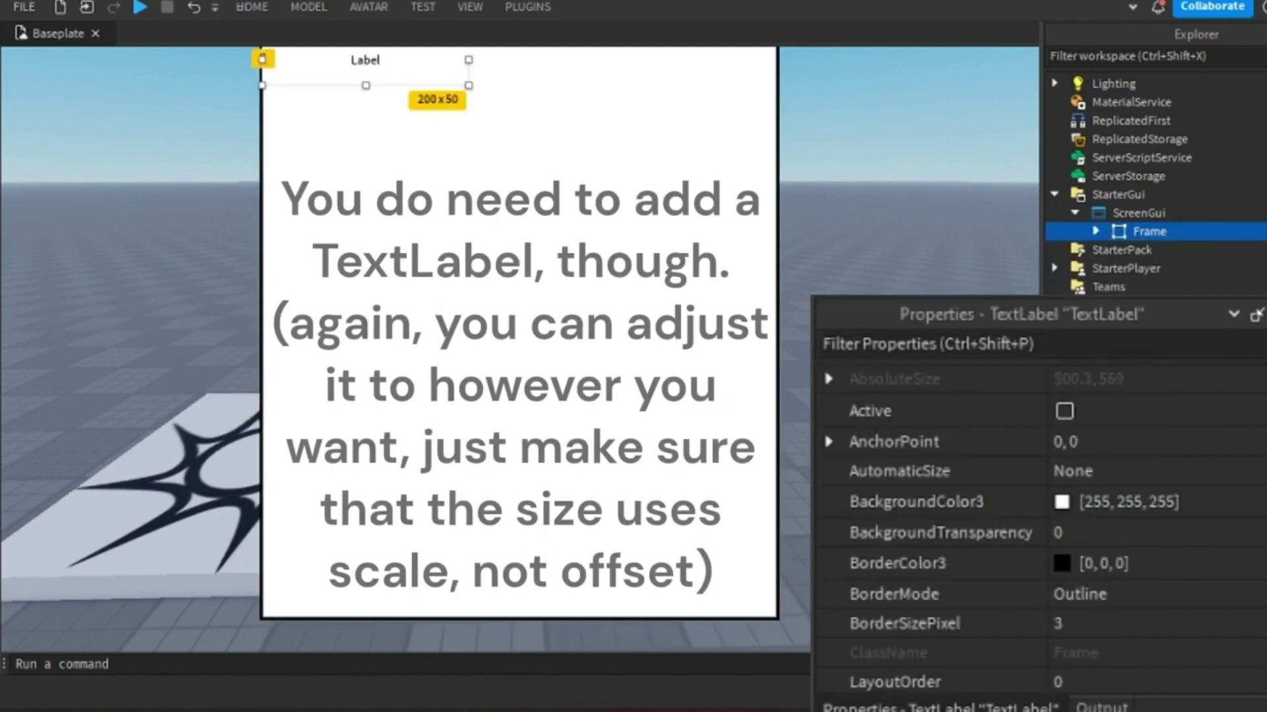
pyautogui.scroll(-3, 1150, 599)
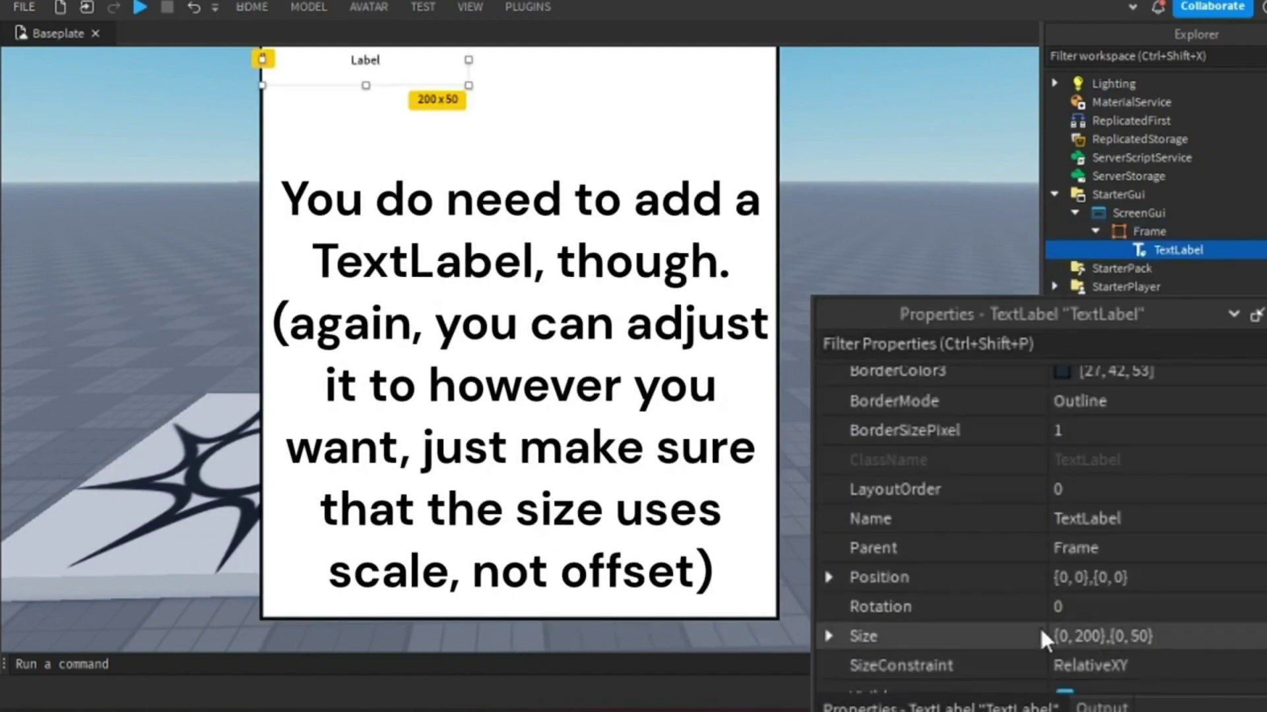
pyautogui.click(835, 636)
pyautogui.click(836, 640)
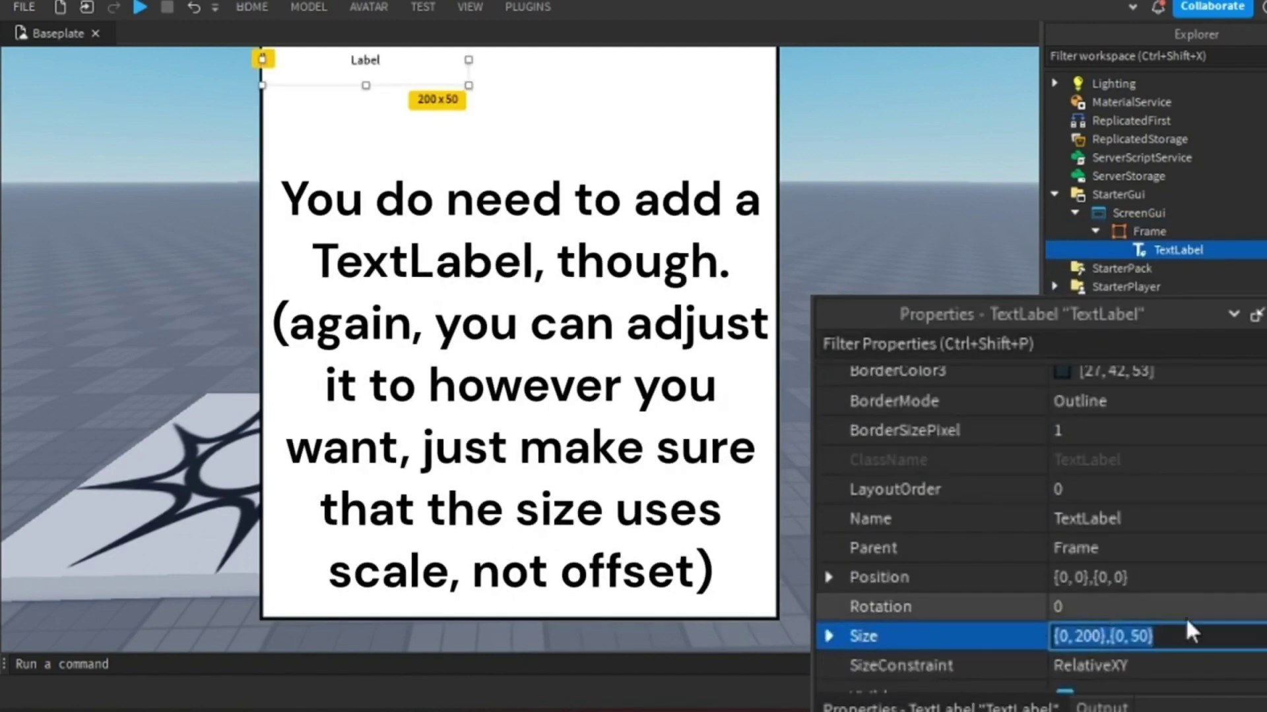
pyautogui.write('1,0,0.1,0')
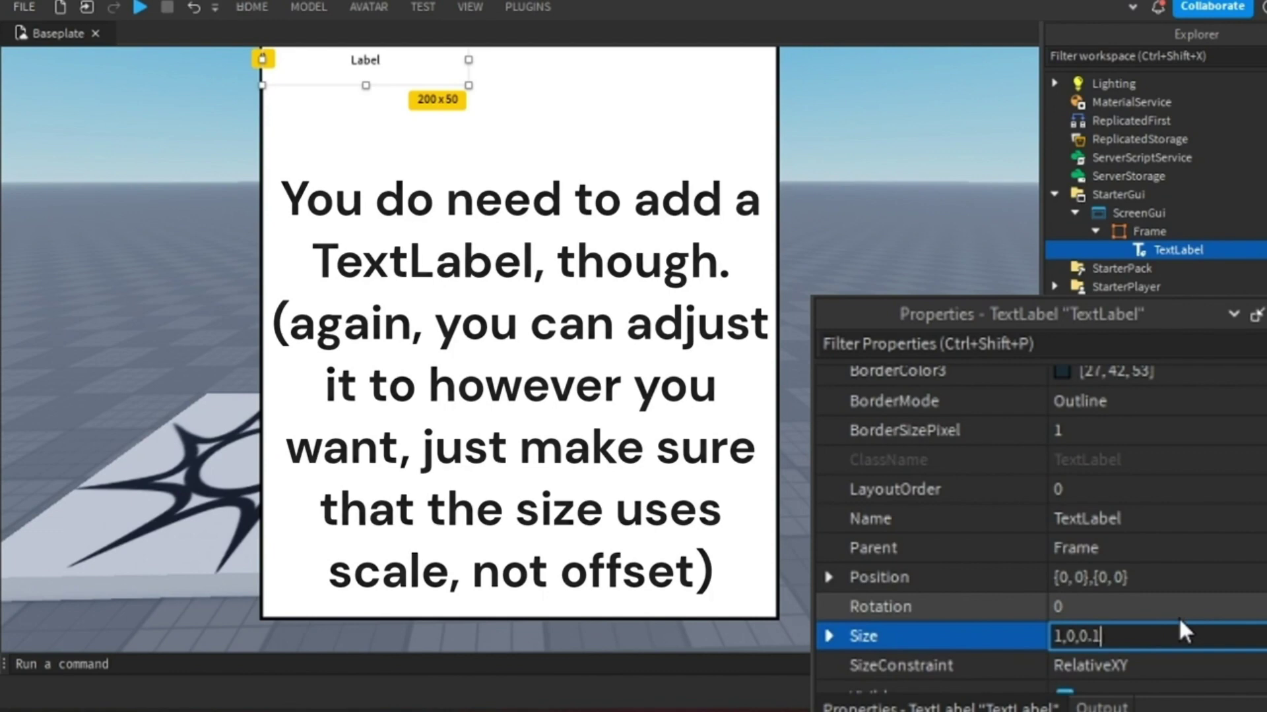
pyautogui.press('Return')
# Set the TextLabel's background transparency to 1 and turn on scaled text.
pyautogui.scroll(3, 1135, 580)
pyautogui.click(1083, 533)
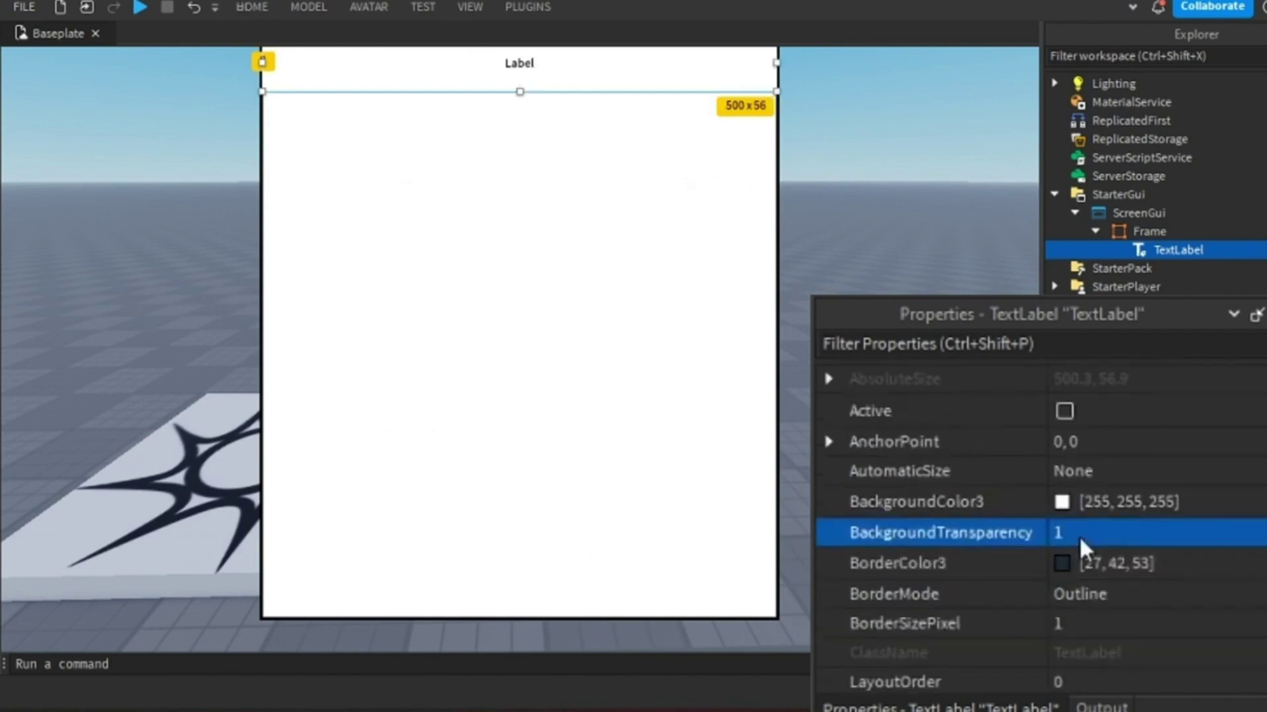
pyautogui.write('1')
pyautogui.scroll(-10, 1080, 536)
pyautogui.click(1064, 578)
# Change the TextLabel's font face to Comic Neue Angular.
pyautogui.scroll(5, 1095, 528)
pyautogui.click(1146, 474)
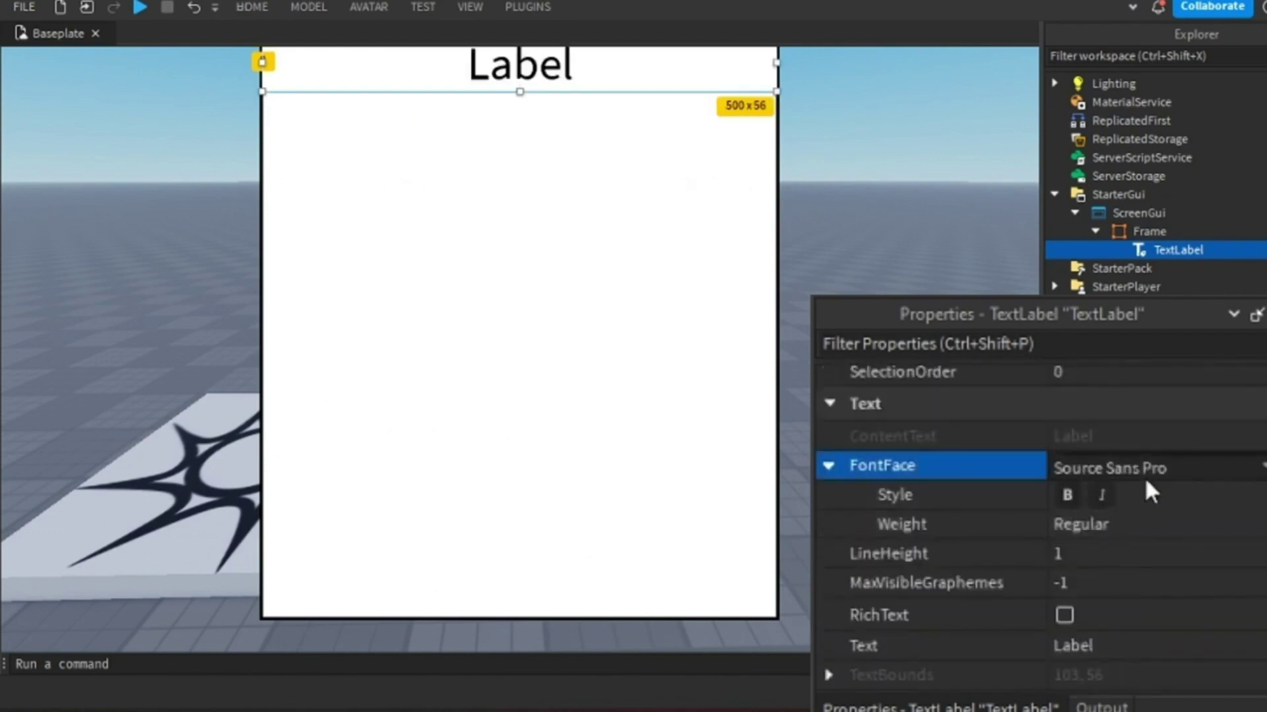
pyautogui.click(1148, 469)
pyautogui.click(1240, 174)
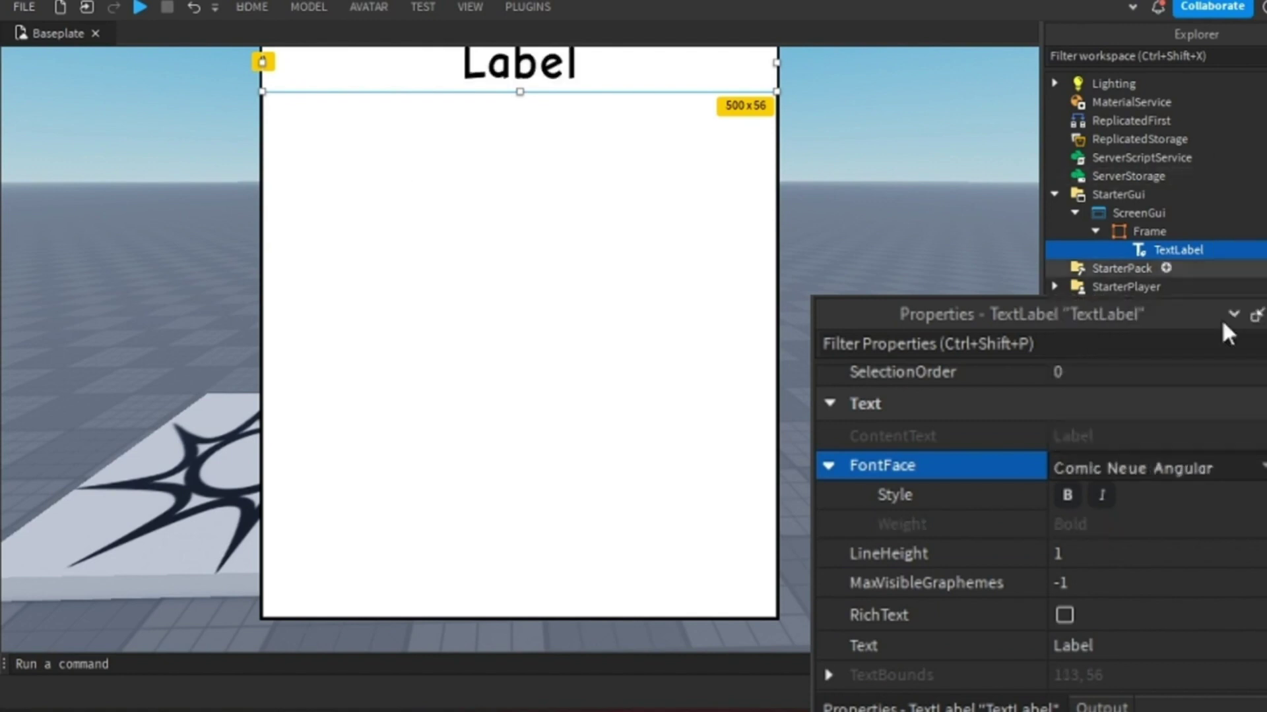
# Increase the TextLabel's height to about 67 pixels and set its text to "Settings".
pyautogui.moveTo(518, 94); pyautogui.dragTo(519, 103)
pyautogui.scroll(-2, 1082, 553)
pyautogui.click(1082, 550)
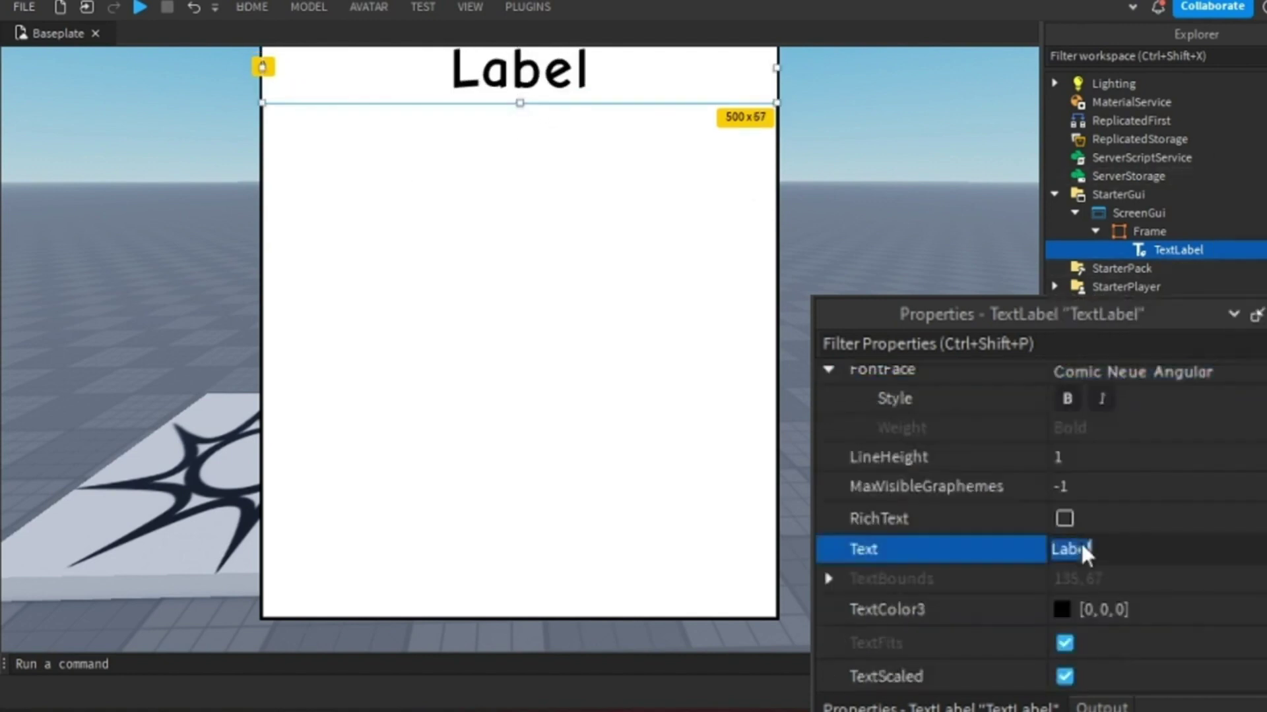
pyautogui.write('Settings')
pyautogui.press('Return')
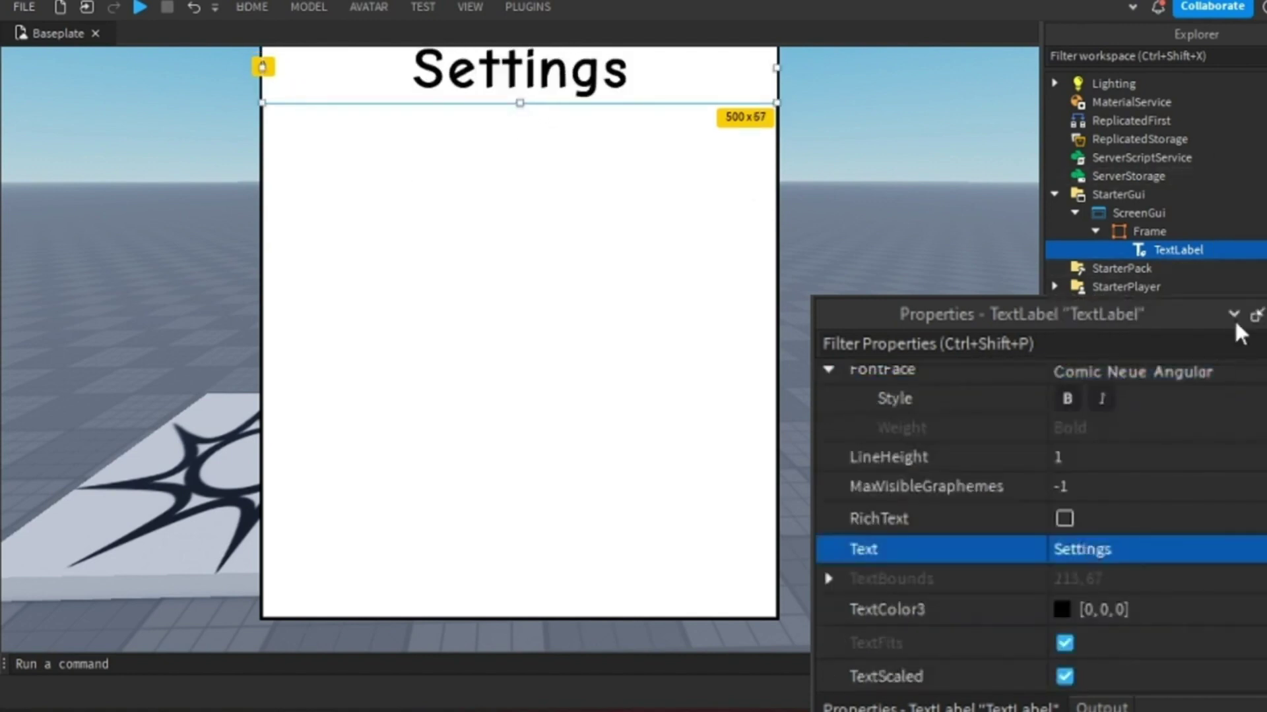
pyautogui.click(1164, 232)
pyautogui.click(1180, 231)
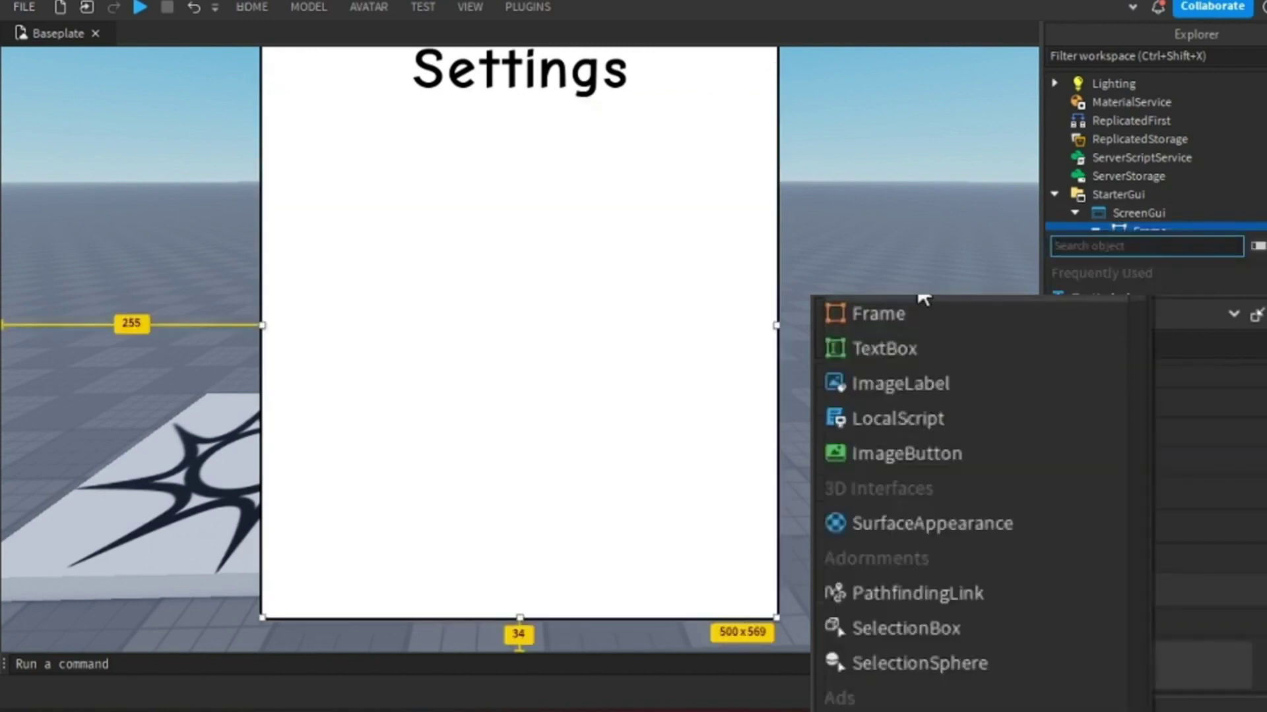
pyautogui.click(1155, 176)
# Add an ImageButton directly under the ScreenGui and place it in the open area left of the Settings frame.
pyautogui.click(1095, 232)
pyautogui.click(1175, 212)
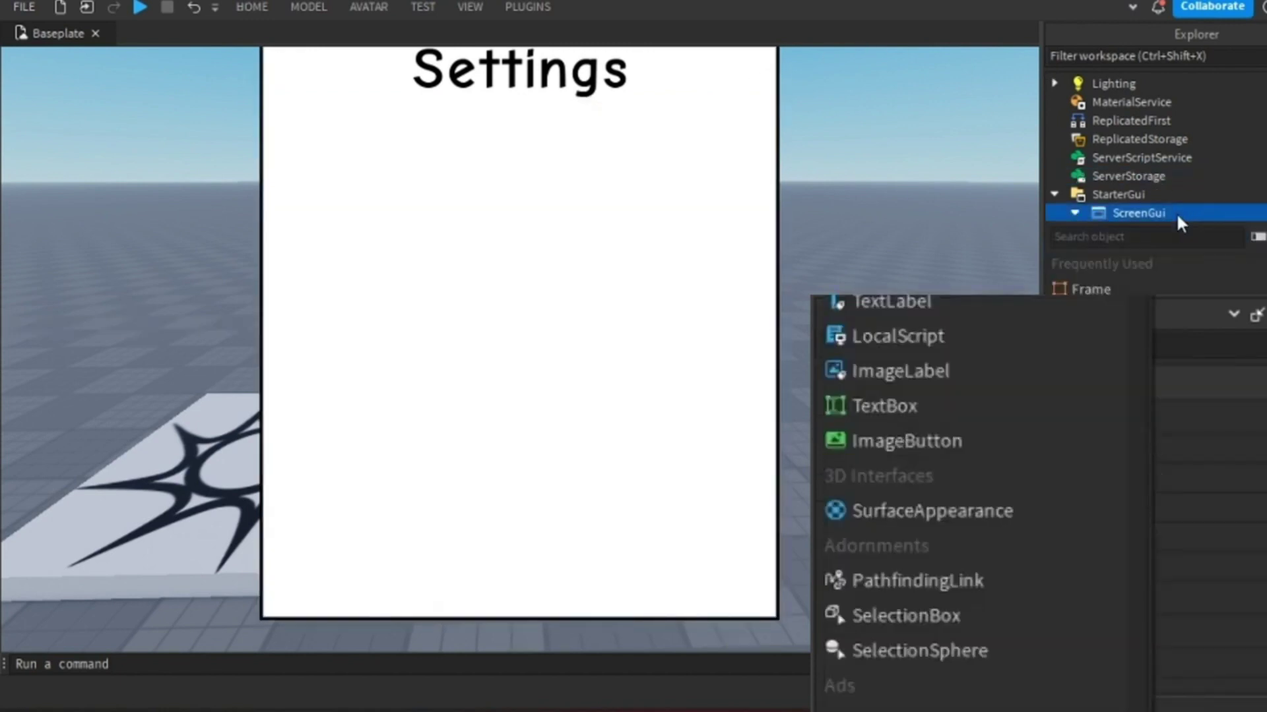
pyautogui.click(909, 442)
pyautogui.moveTo(55, 144); pyautogui.dragTo(114, 362)
# Set the ImageButton's size to 0.3,0,0.3,0 in scale, then shrink it to about 103 by 101 pixels near the screen's left edge.
pyautogui.scroll(-5, 1184, 599)
pyautogui.click(1129, 643)
pyautogui.write('0.3, 0},{0.3, 0')
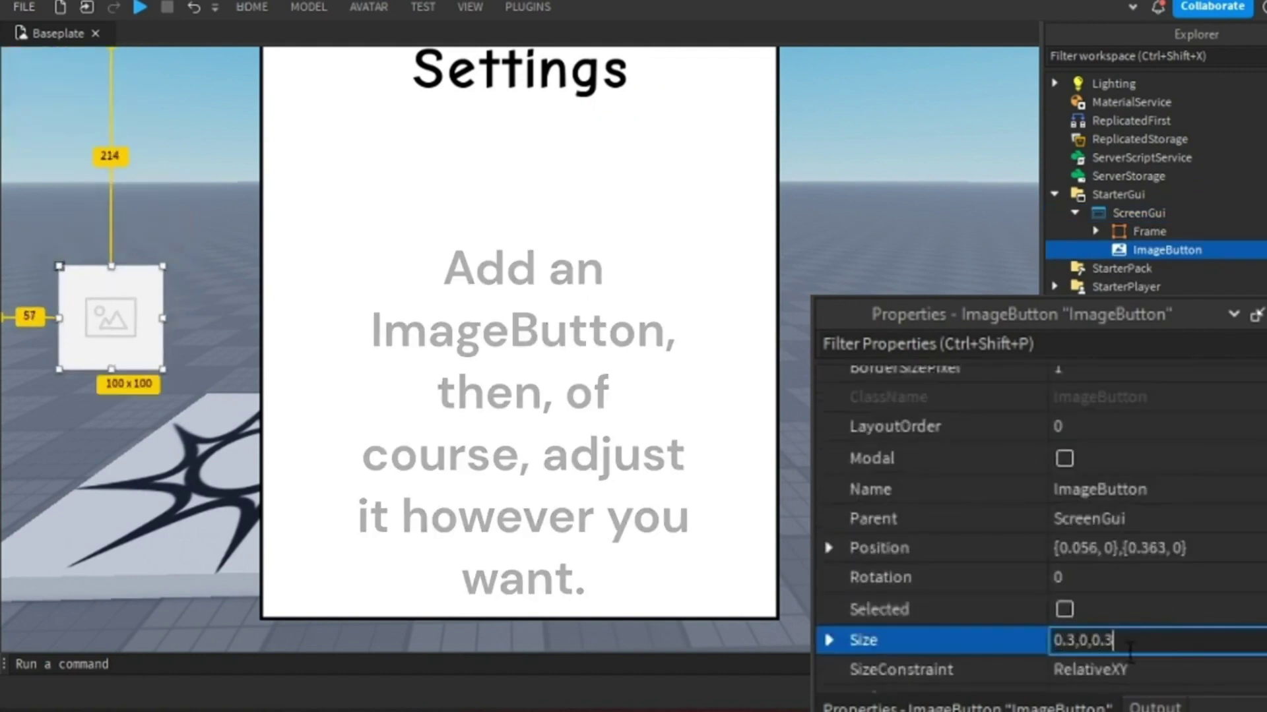
pyautogui.press('Return')
pyautogui.moveTo(371, 450); pyautogui.dragTo(162, 373)
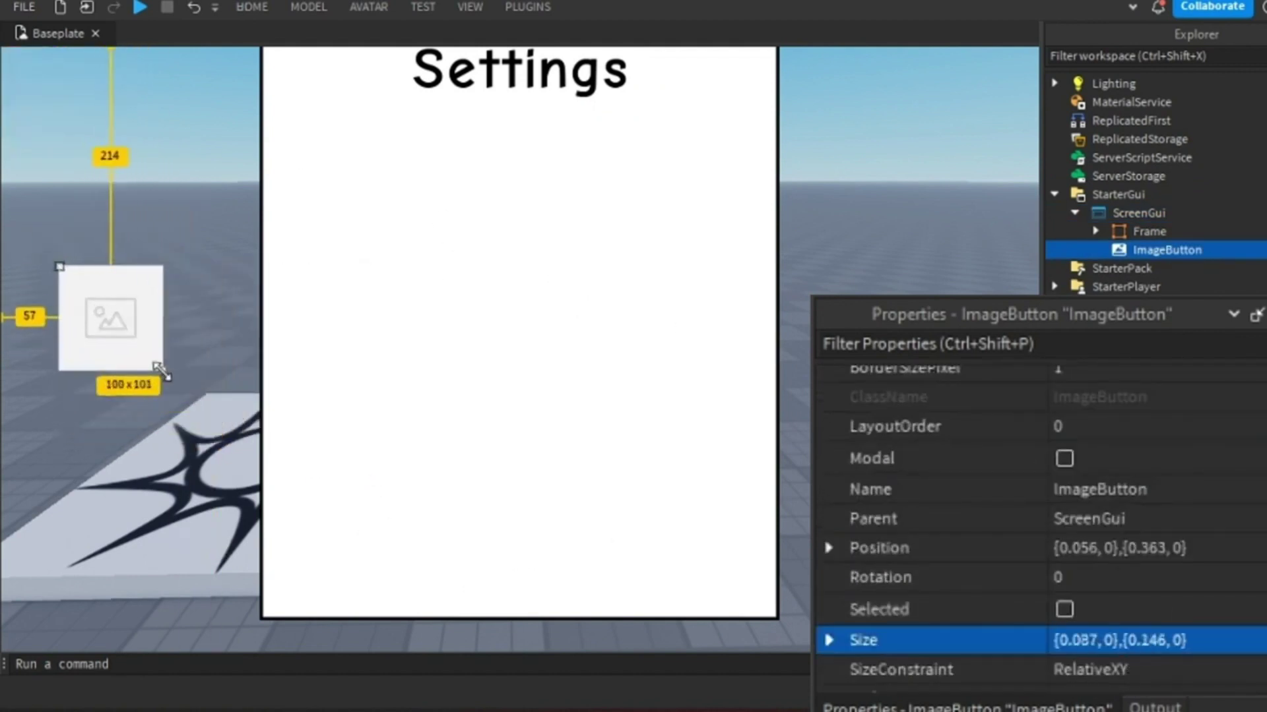
pyautogui.moveTo(116, 334); pyautogui.dragTo(79, 365)
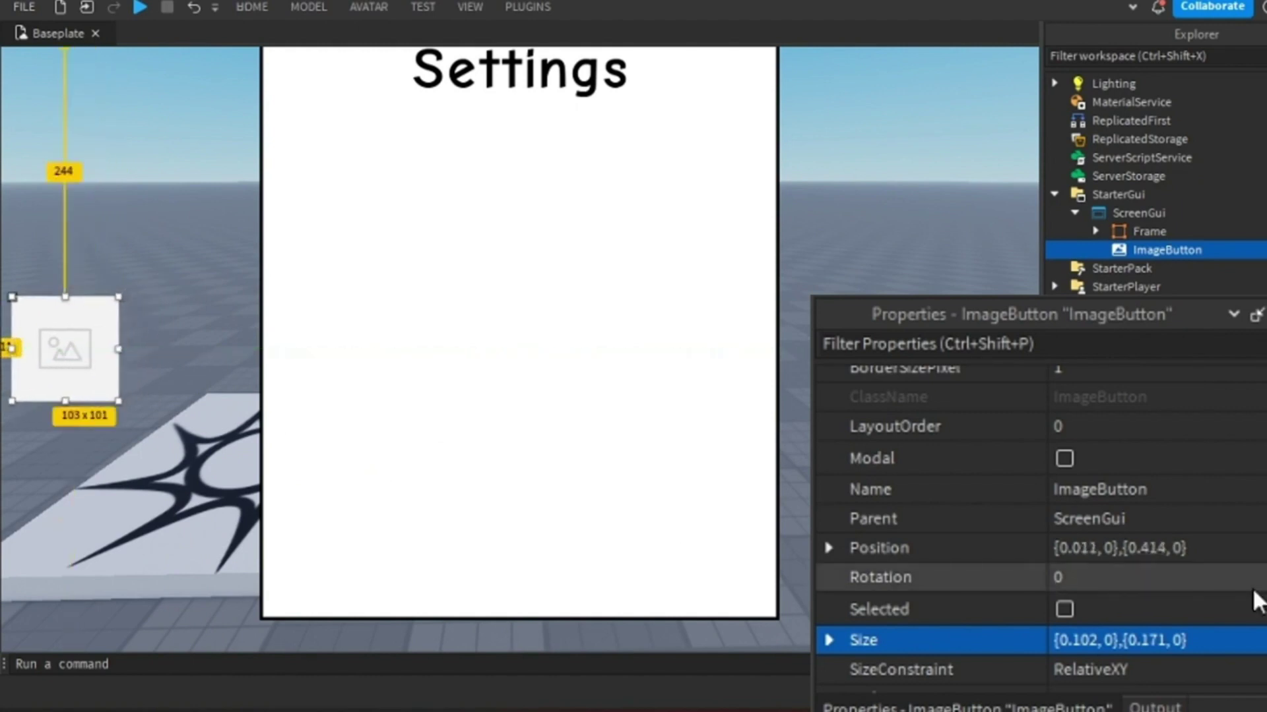
# Edit the ImageButton's border colour and border size.
pyautogui.scroll(-6, 1070, 497)
pyautogui.scroll(8, 1090, 545)
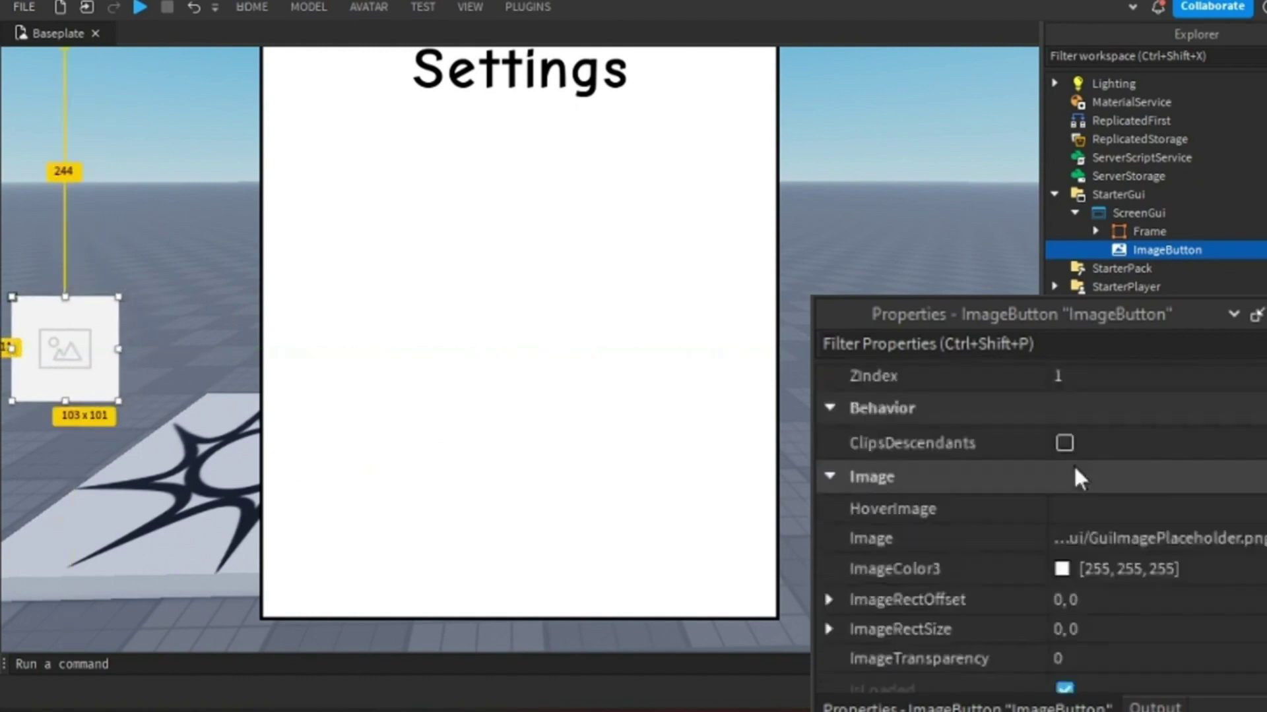
pyautogui.scroll(-3, 1058, 515)
pyautogui.click(1066, 501)
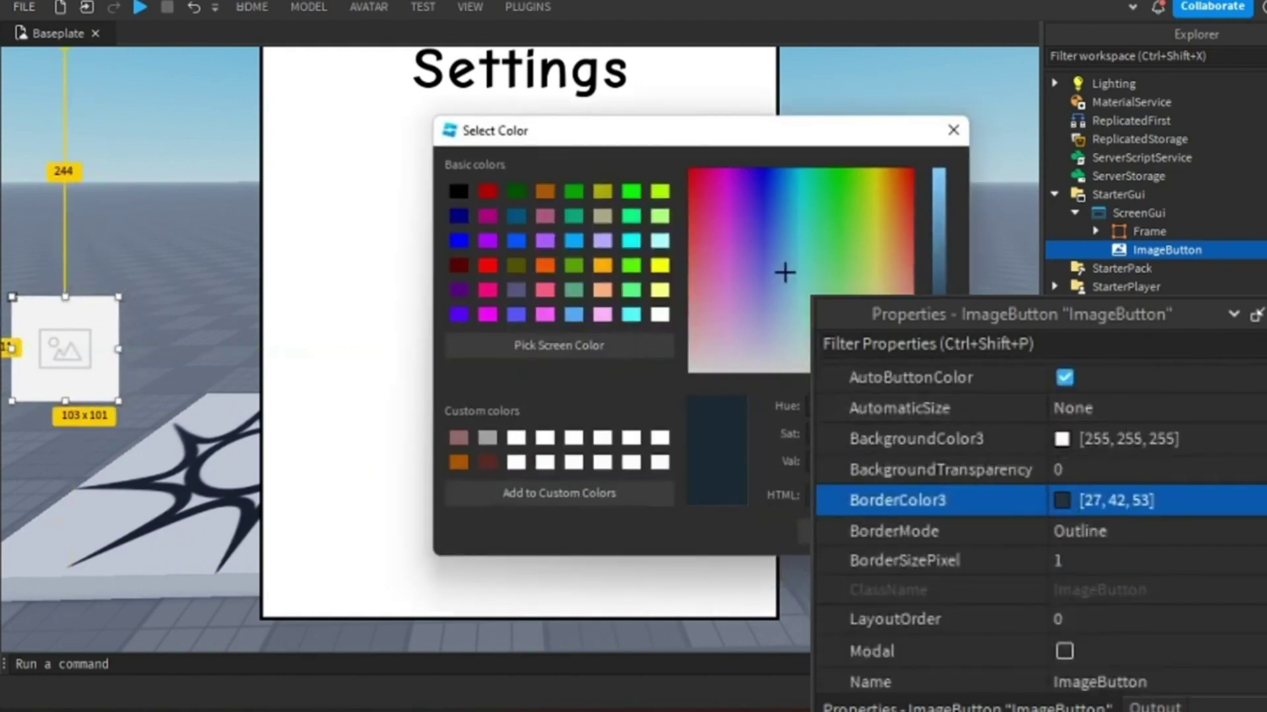
pyautogui.click(1112, 561)
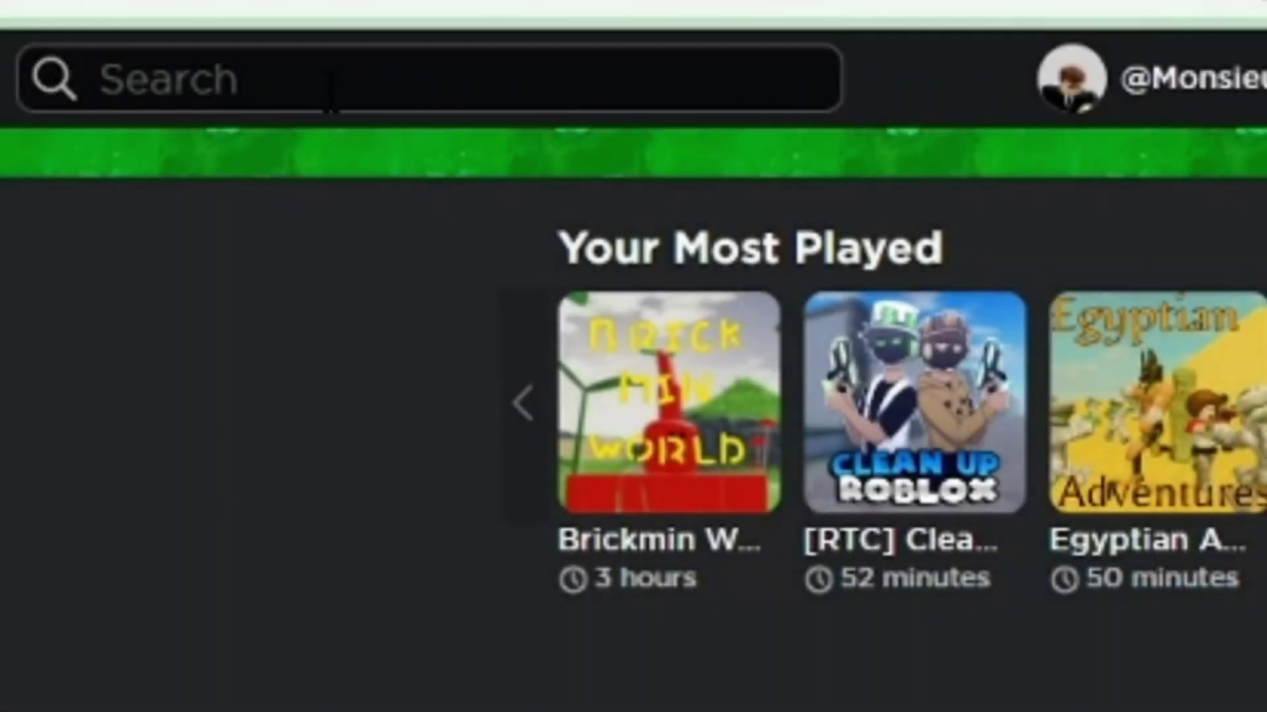
# On the Roblox website, search the Creator Marketplace images for "gear icon" and open Gear Icon-2.
pyautogui.click(330, 96)
pyautogui.write('gear icon')
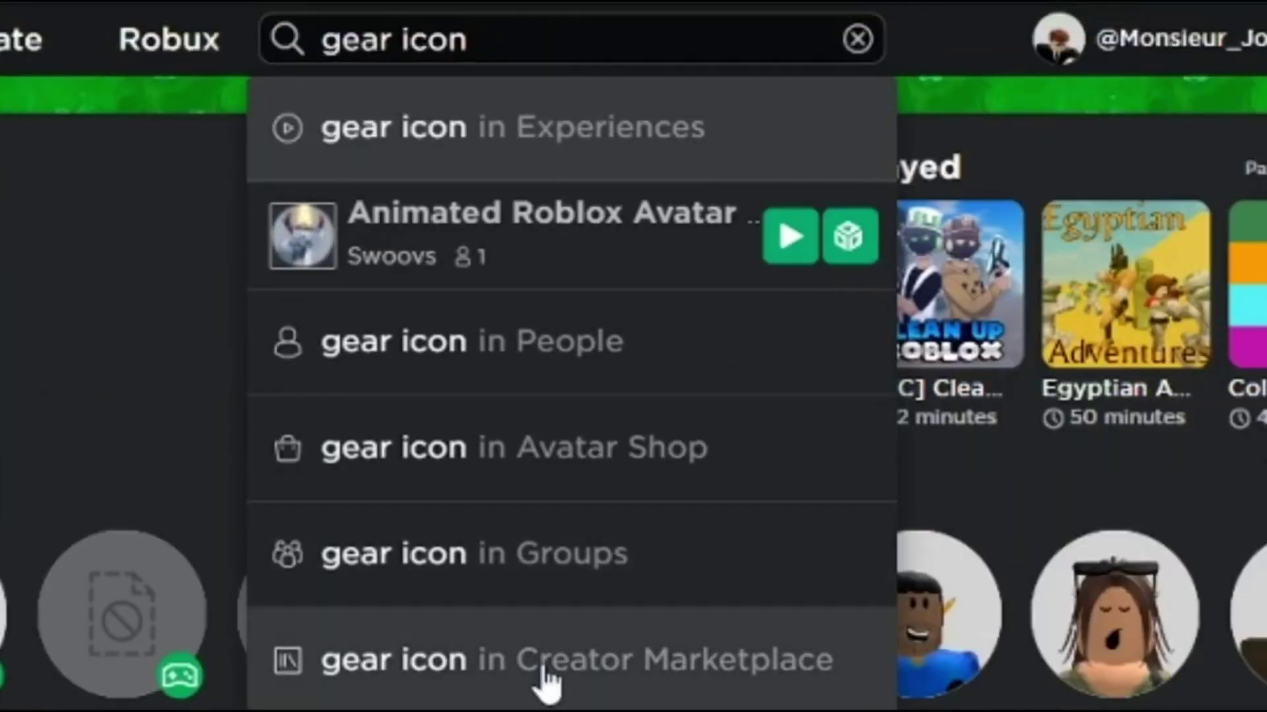
pyautogui.click(543, 659)
pyautogui.click(438, 107)
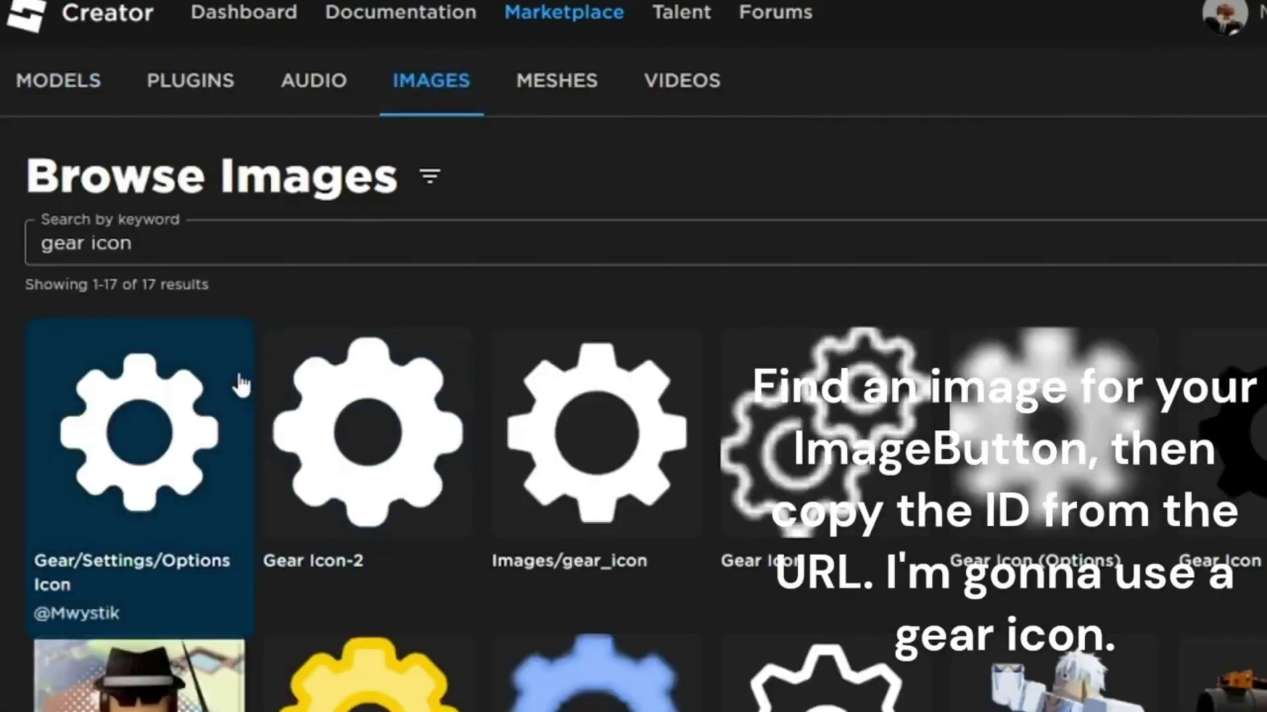
pyautogui.scroll(-2, 311, 458)
pyautogui.click(357, 319)
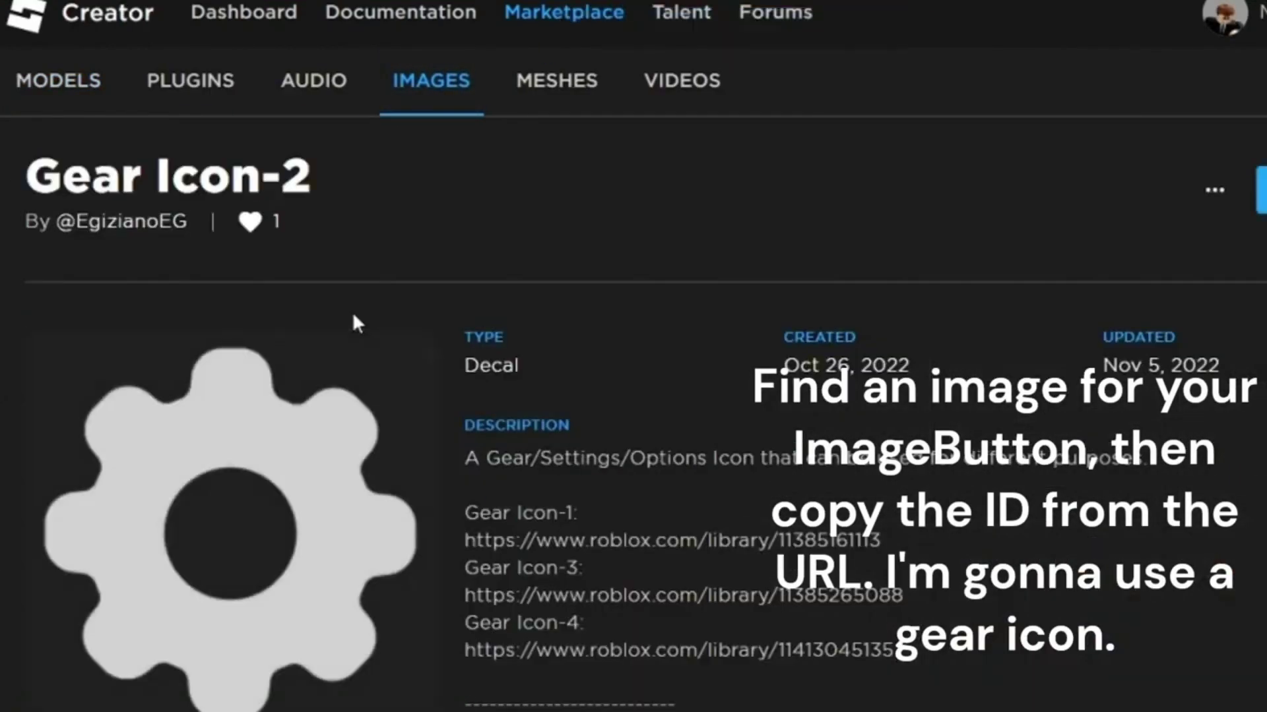
# Copy the numeric asset ID from the URL of the Gear Icon-2 page.
pyautogui.click(462, 56)
pyautogui.click(481, 55)
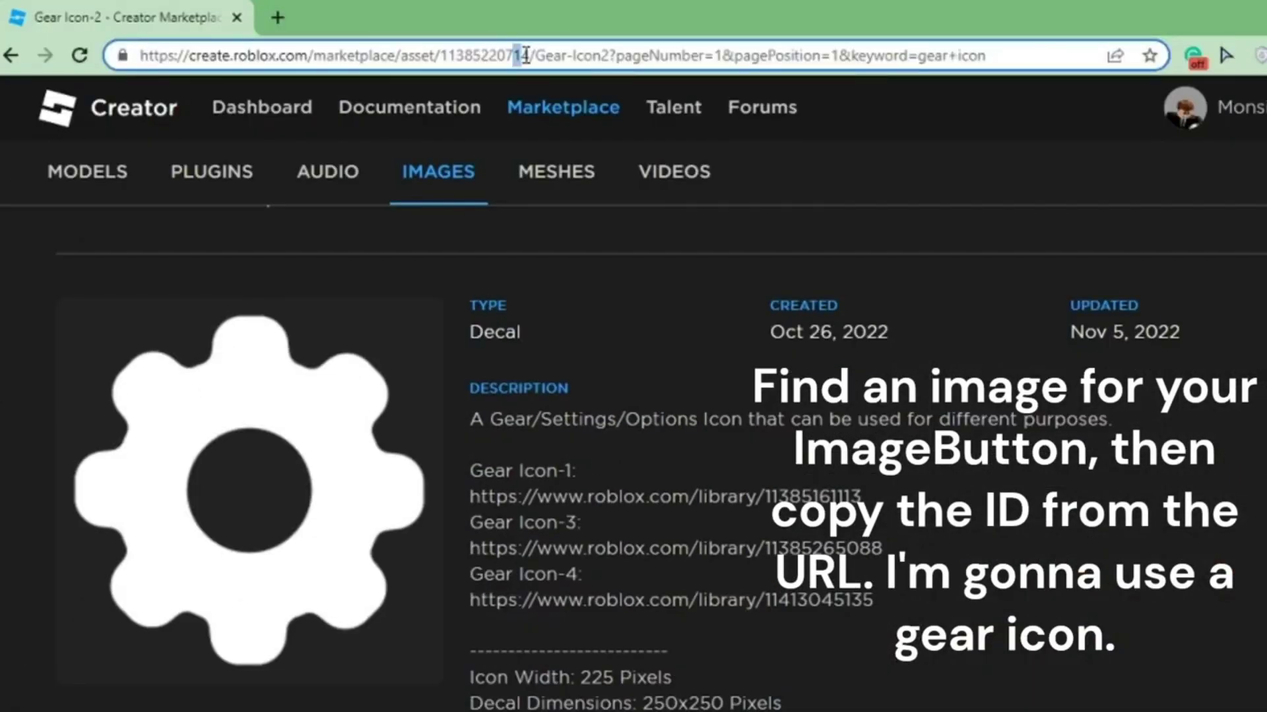
pyautogui.moveTo(530, 55); pyautogui.dragTo(441, 56)
pyautogui.rightClick(457, 56)
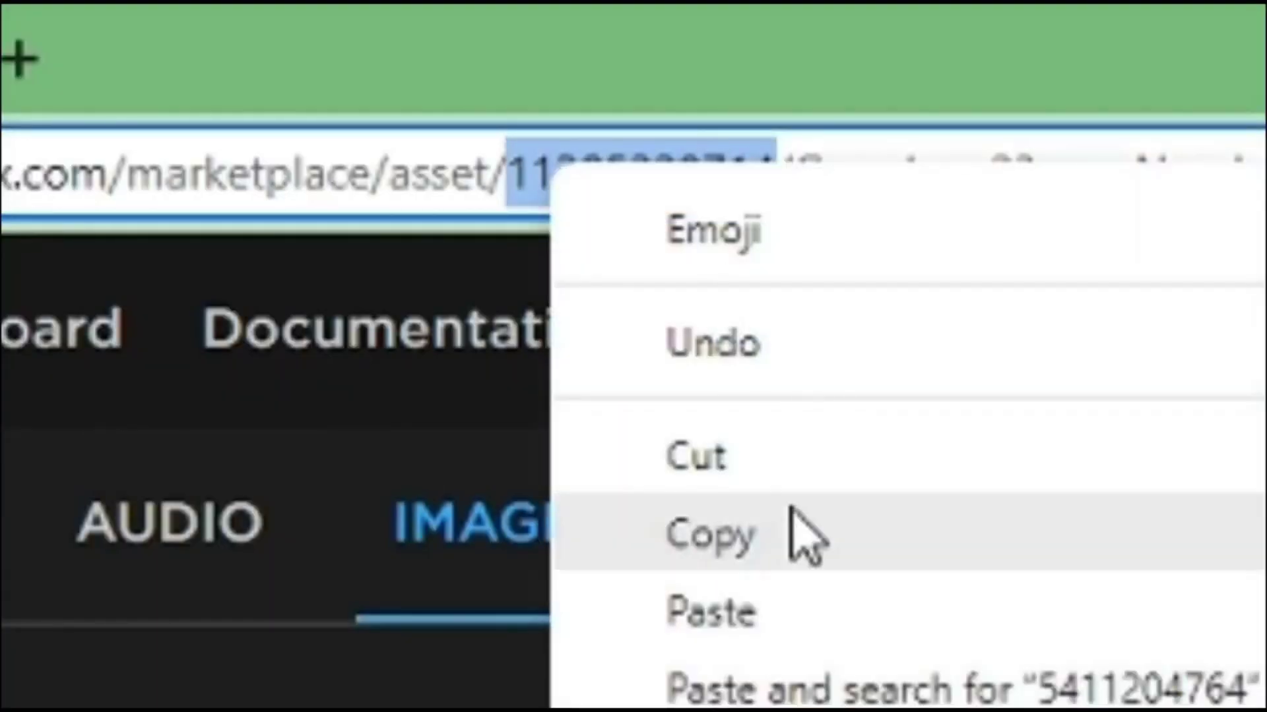
pyautogui.click(710, 535)
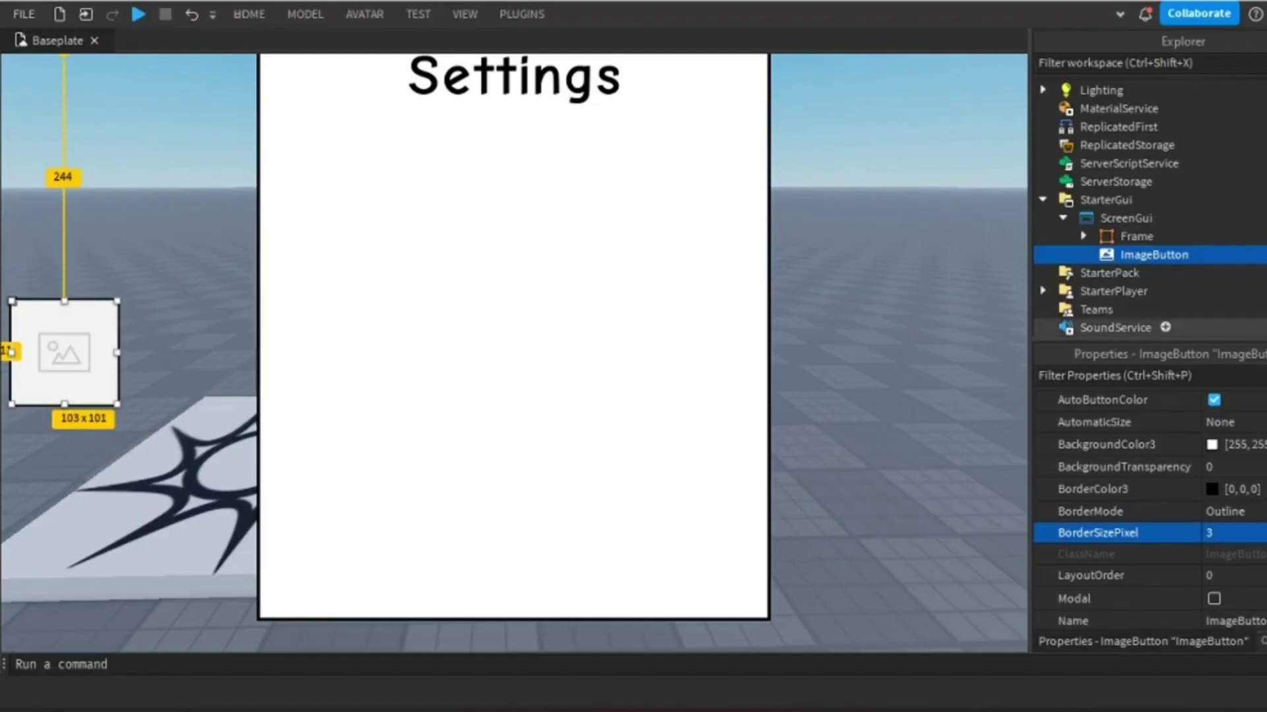
# In Roblox Studio, try to paste the copied asset ID as the ImageButton's Image, and undo the change.
pyautogui.scroll(-6, 1228, 515)
pyautogui.click(1247, 586)
pyautogui.hotkey('ctrl', 'v')
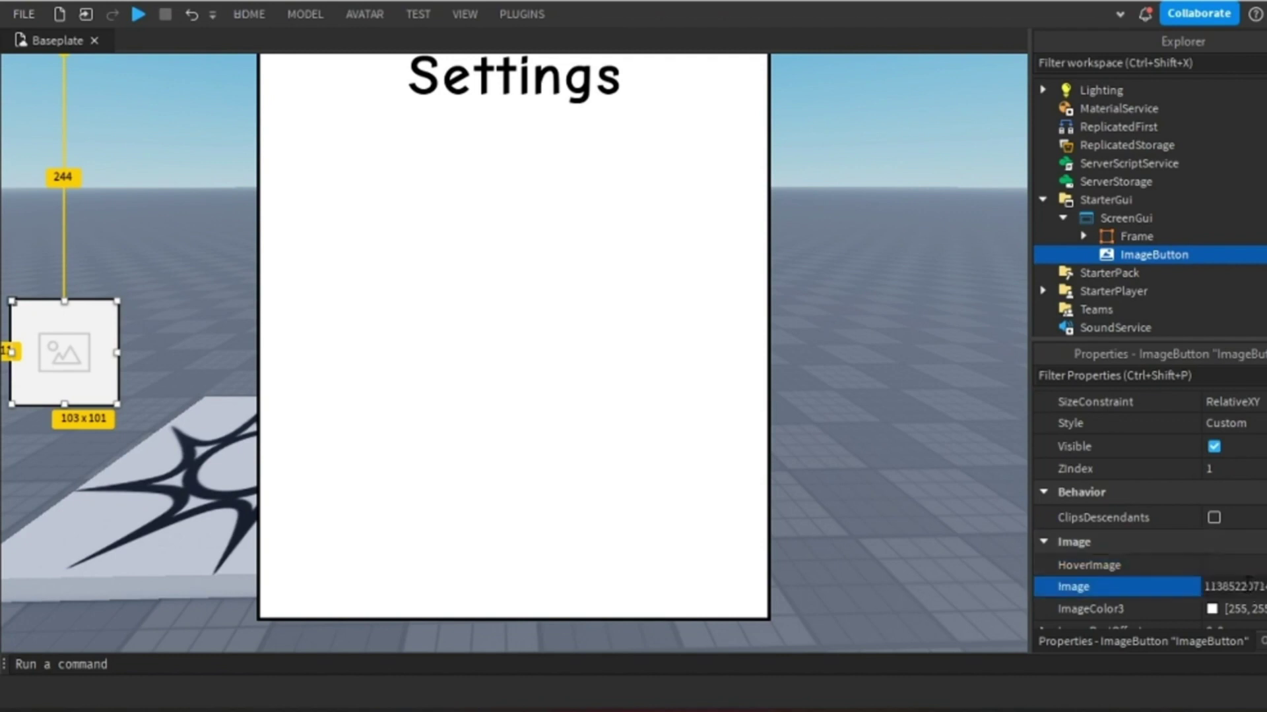
pyautogui.press('Return')
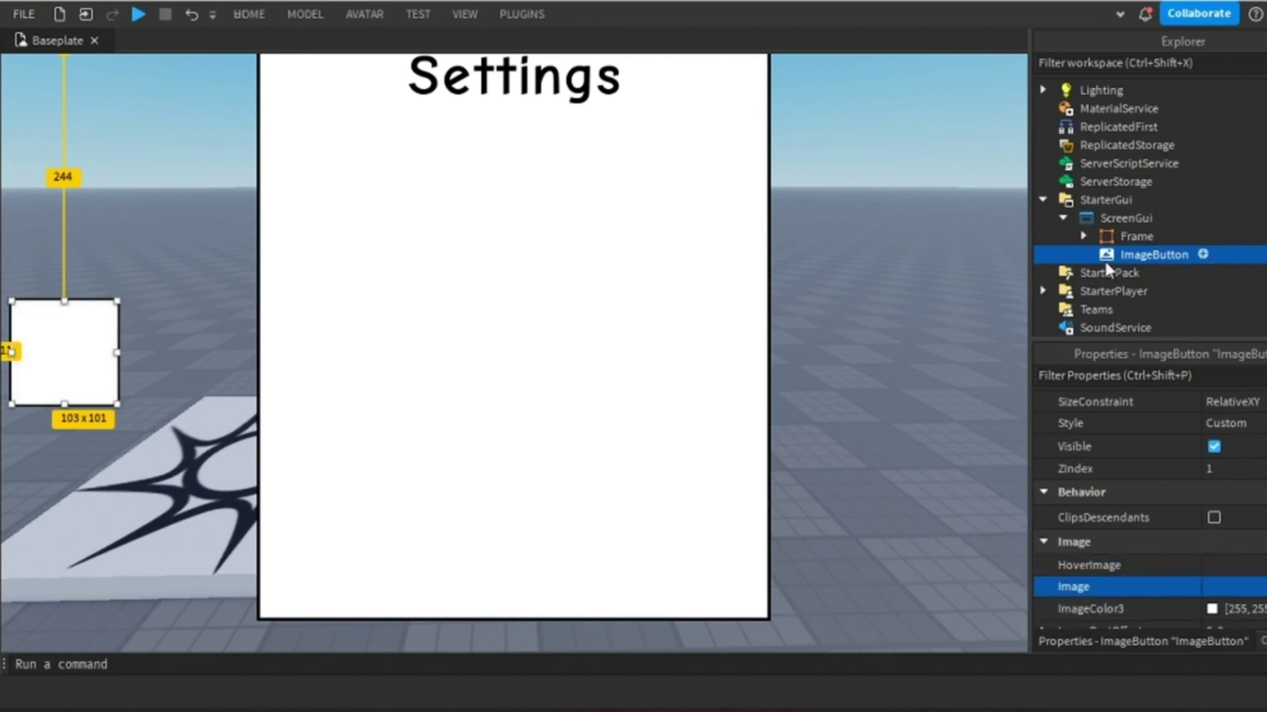
pyautogui.hotkey('ctrl', 'z')
# Replace the ImageButton's placeholder Image with the copied gear icon asset ID.
pyautogui.click(1131, 220)
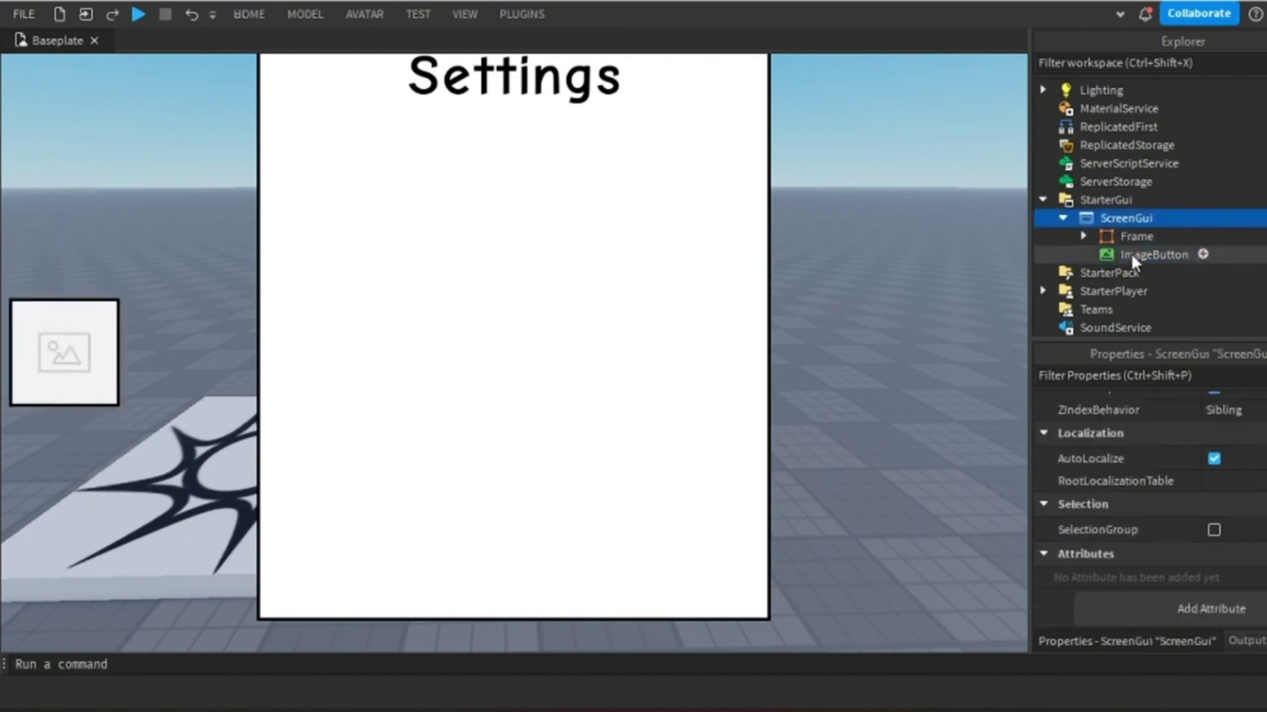
pyautogui.click(1131, 255)
pyautogui.scroll(5, 1225, 545)
pyautogui.click(1243, 532)
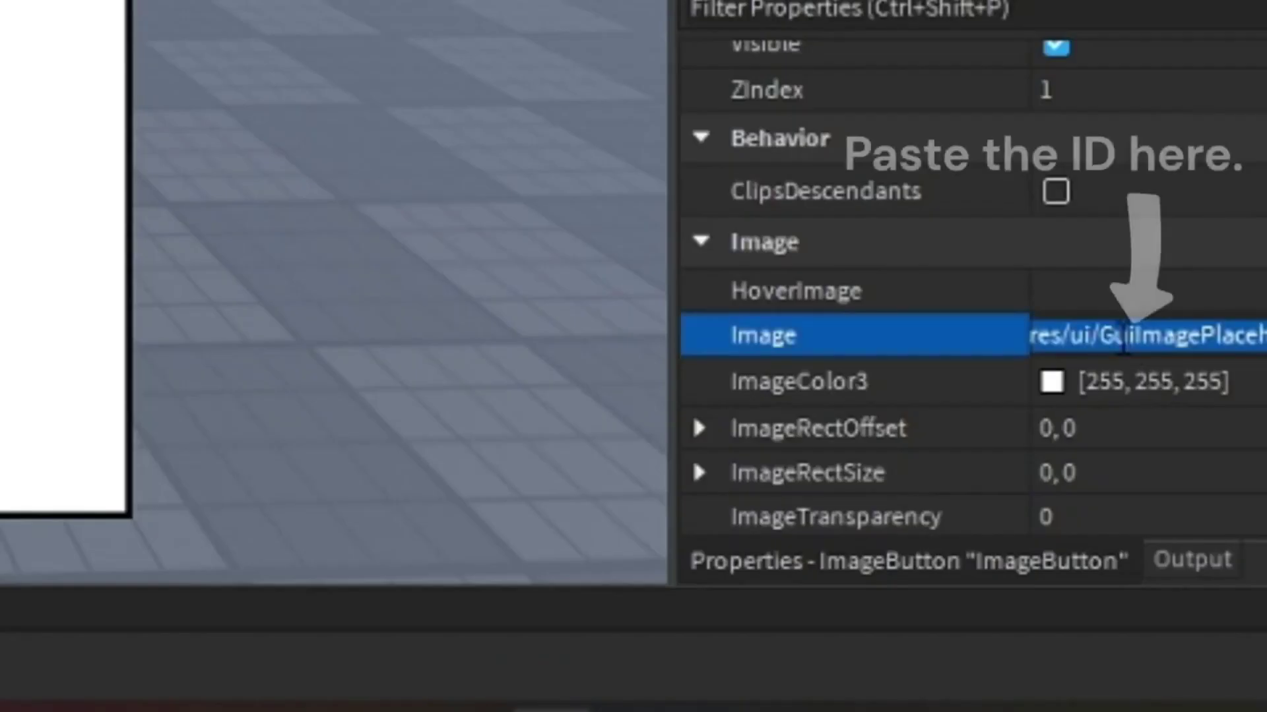
pyautogui.press('BackSpace')
pyautogui.rightClick(1243, 534)
pyautogui.click(1265, 644)
pyautogui.press('Return')
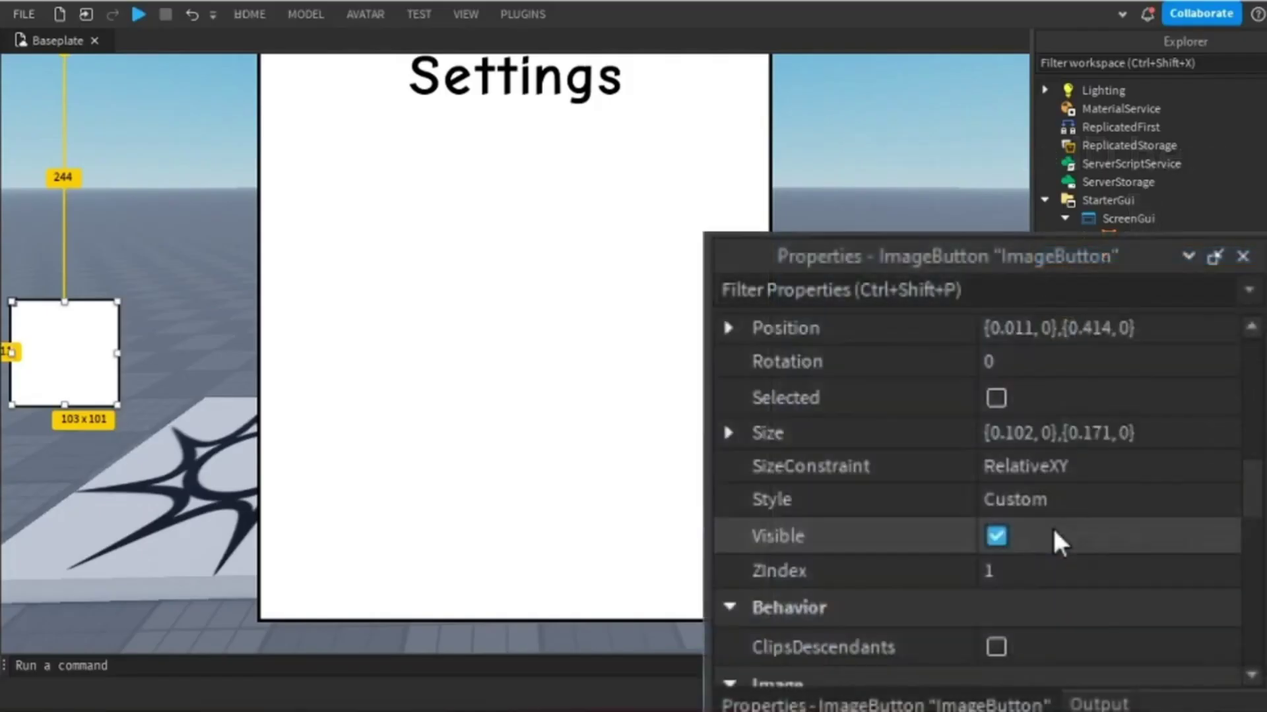
# Set the ImageButton's ImageColor3 to black.
pyautogui.scroll(-3, 1060, 565)
pyautogui.scroll(2, 1003, 486)
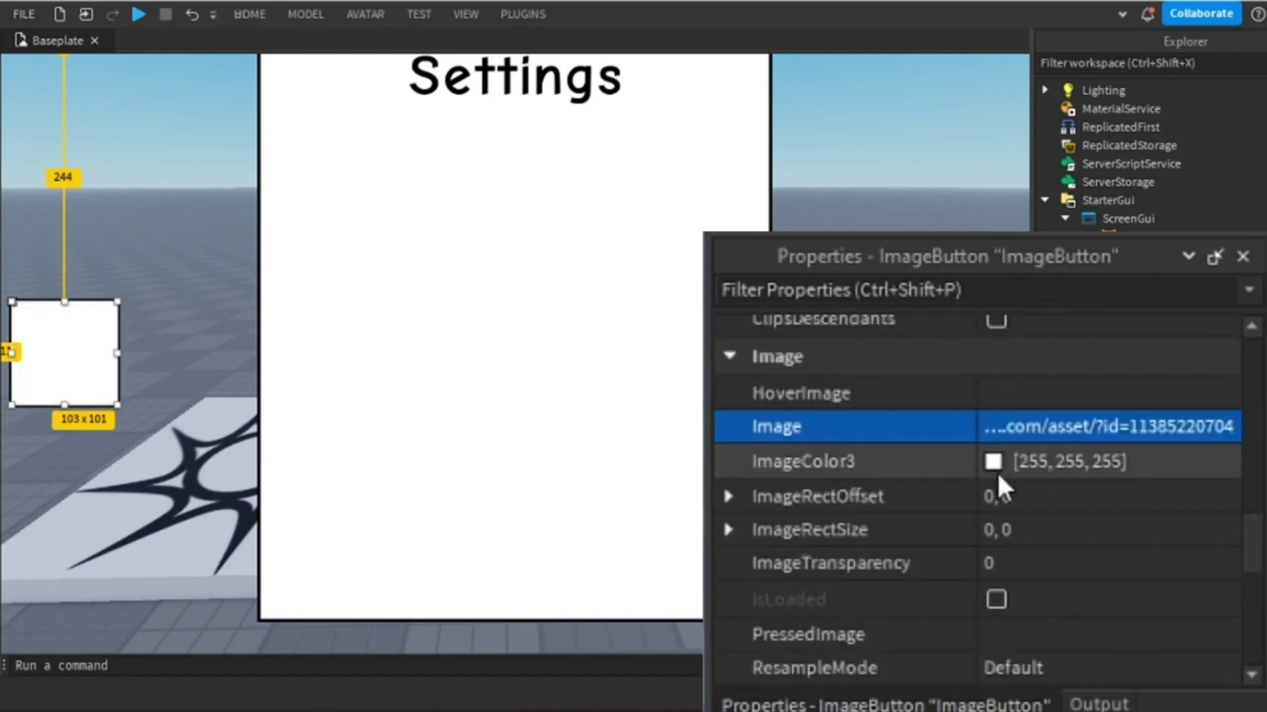
pyautogui.click(993, 462)
pyautogui.click(930, 374)
pyautogui.click(851, 537)
# Rename the ImageButton to SettingsButton.
pyautogui.click(1132, 237)
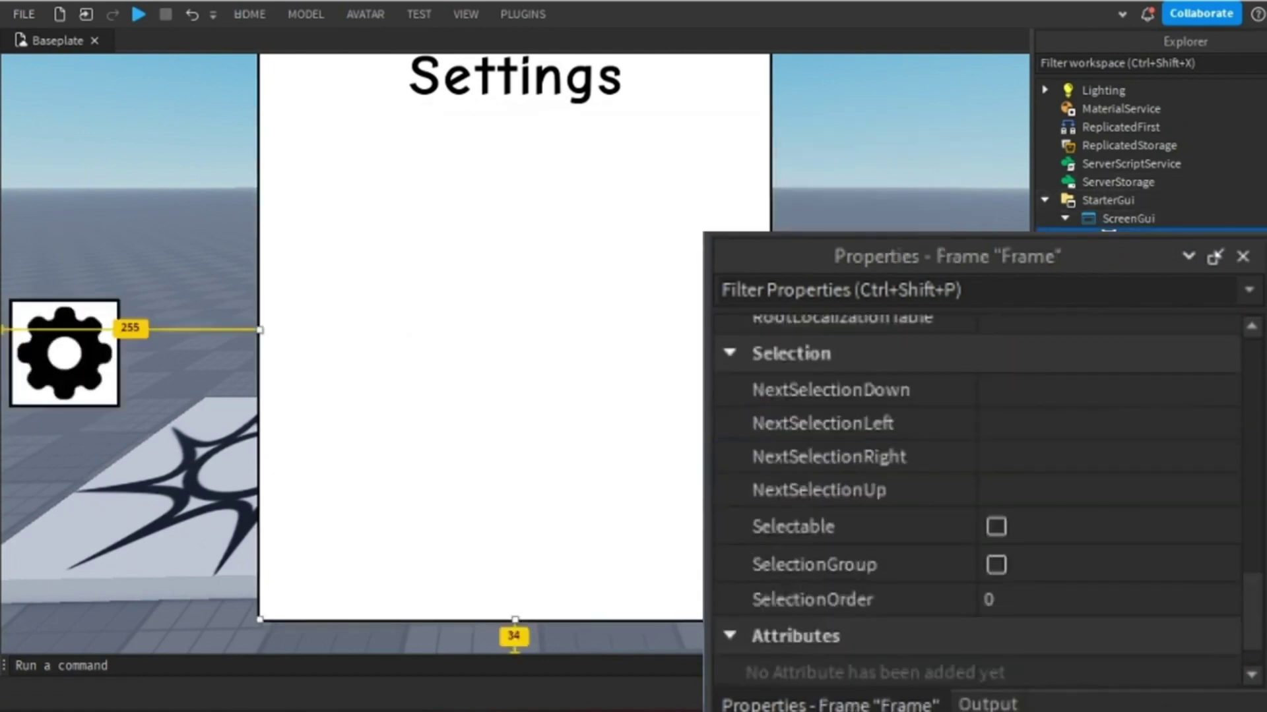
pyautogui.click(1142, 255)
pyautogui.scroll(-2, 1062, 600)
pyautogui.scroll(5, 1082, 541)
pyautogui.click(1110, 481)
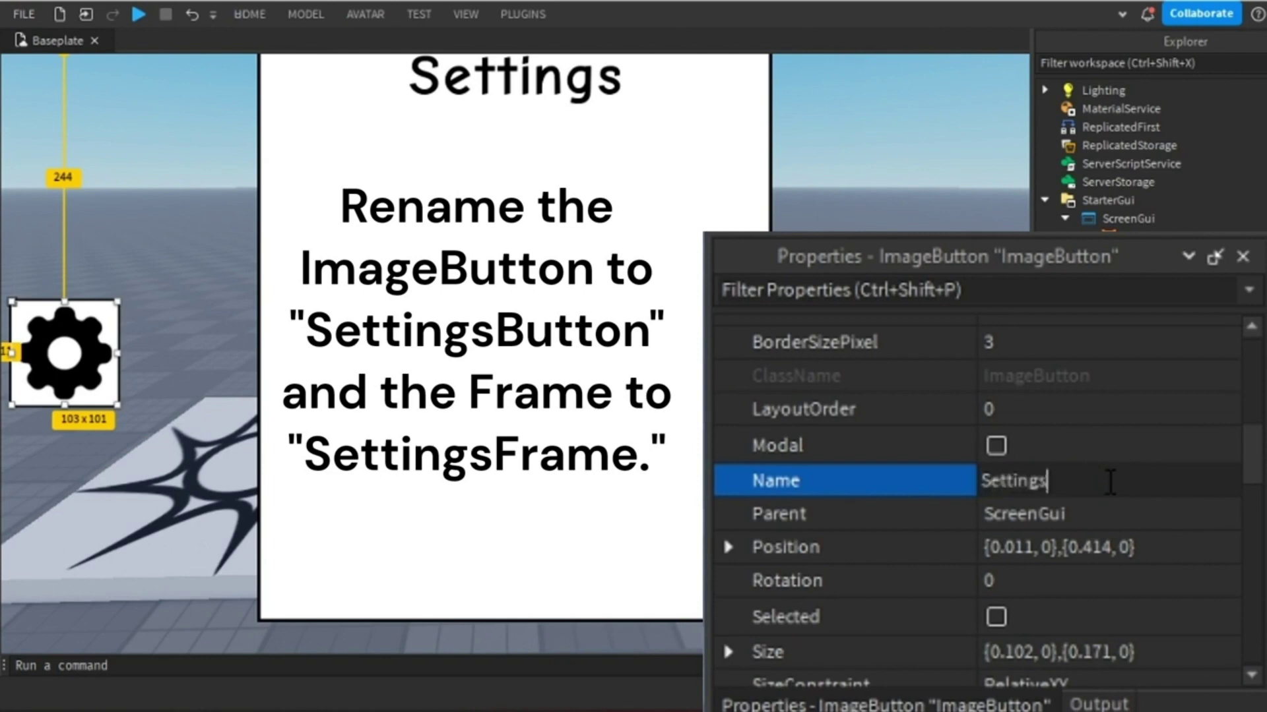
pyautogui.write('SettingsButton')
pyautogui.press('Return')
# Rename the Frame under the ScreenGui to SettingsFrame.
pyautogui.click(1132, 238)
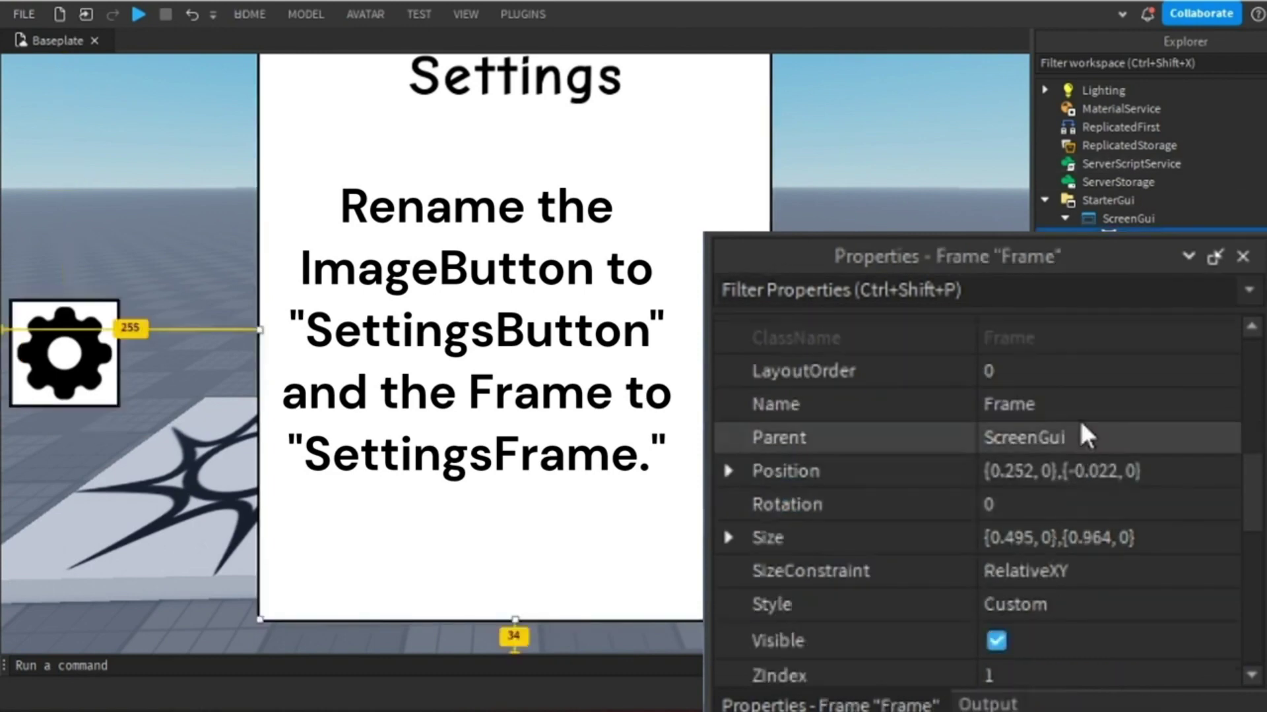
pyautogui.click(1082, 405)
pyautogui.write('SettingsFrame')
pyautogui.press('Return')
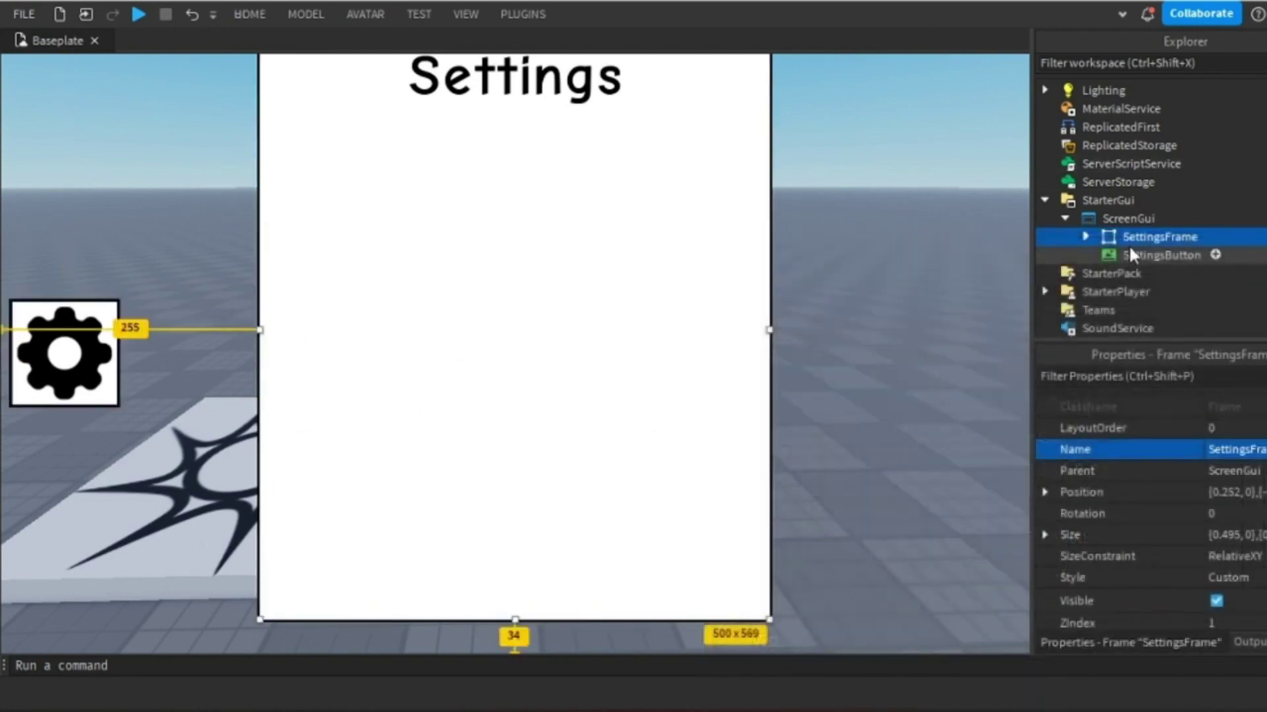
# Add a LocalScript to the SettingsButton and name it SettingsLocal.
pyautogui.click(1119, 255)
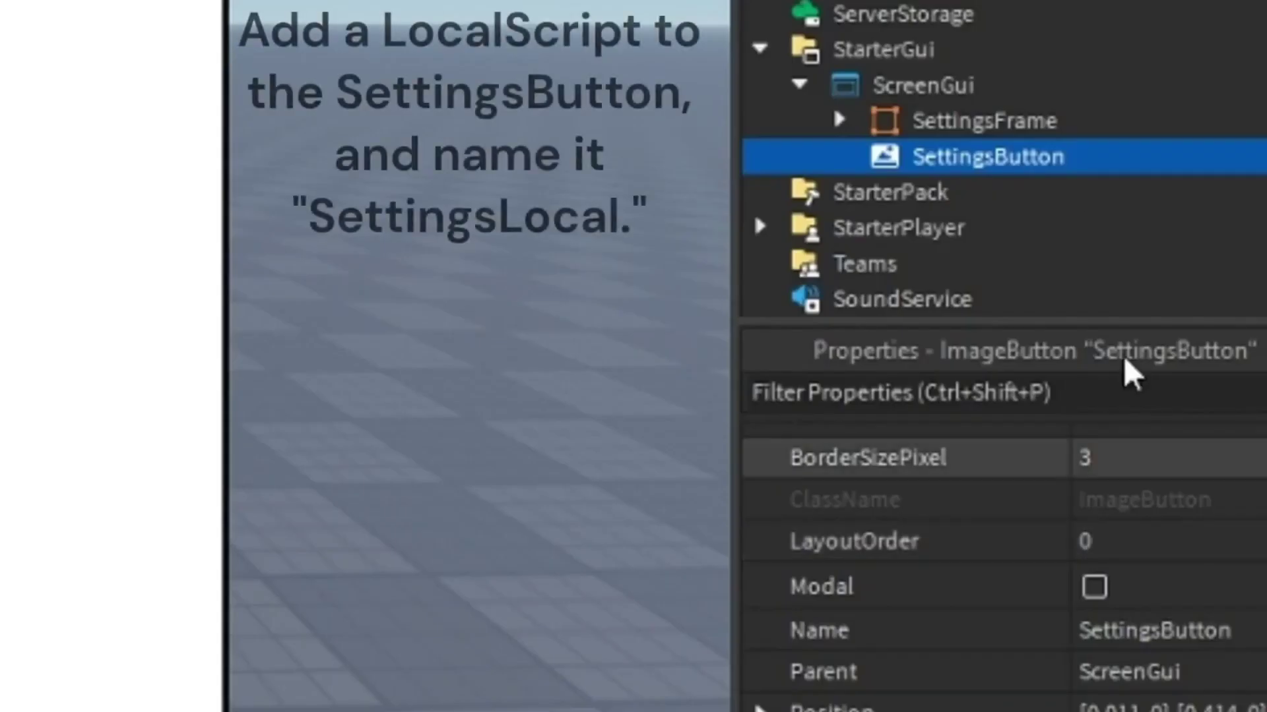
pyautogui.click(1215, 255)
pyautogui.click(1170, 302)
pyautogui.click(1205, 566)
pyautogui.write('Sett')
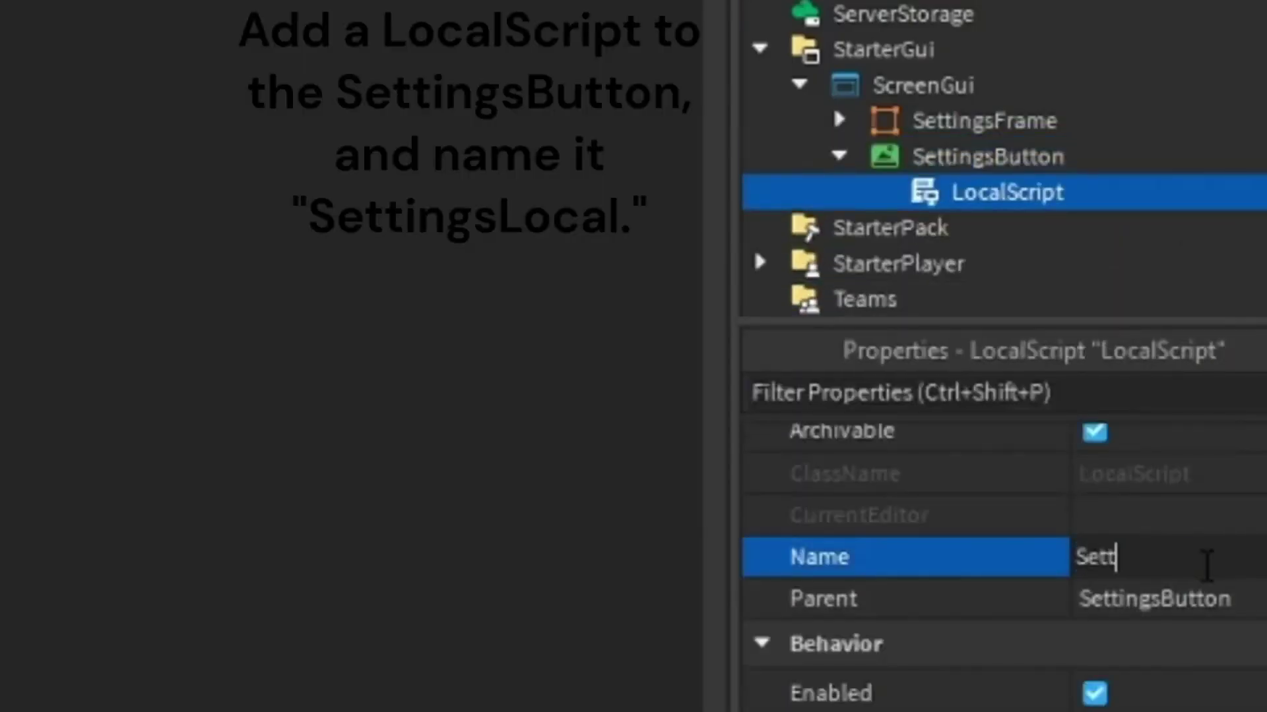
pyautogui.write('ingsLocal')
pyautogui.press('Return')
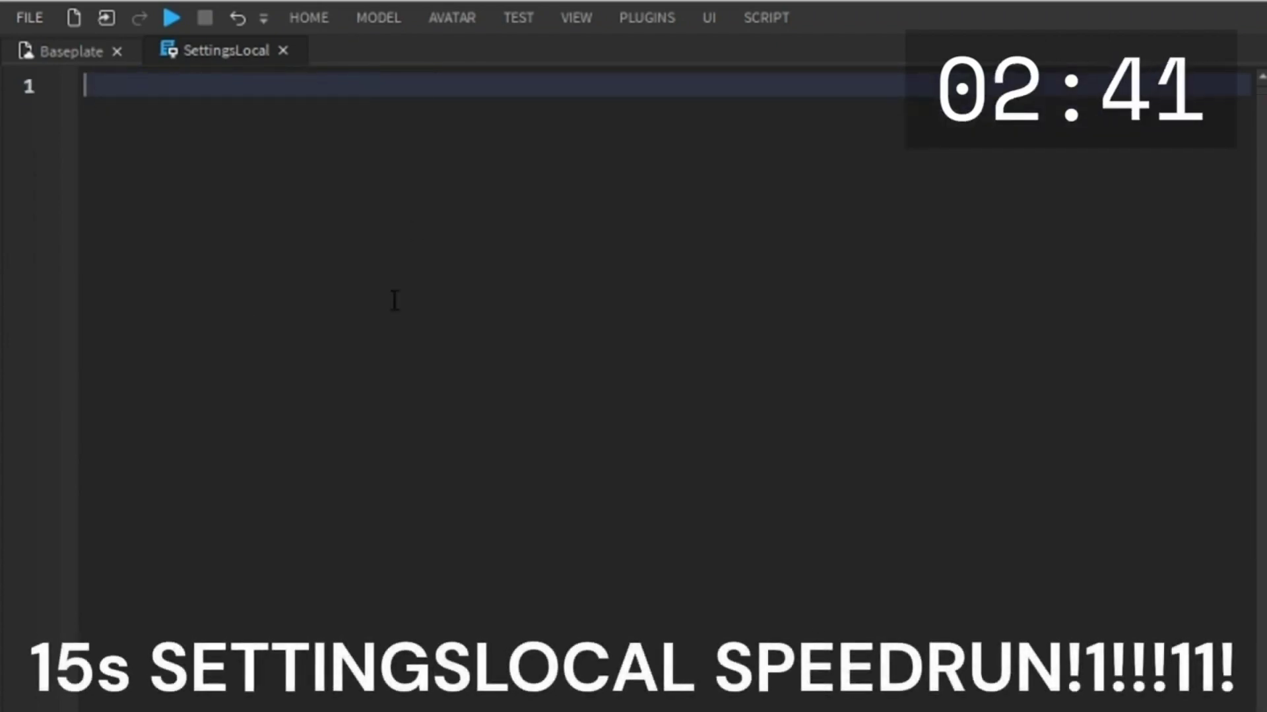
# In SettingsLocal, connect a function to the button's click event with script.Parent.MouseButton1Click:Connect(function().
pyautogui.write('.MouseButton1Click:Connect(function()')
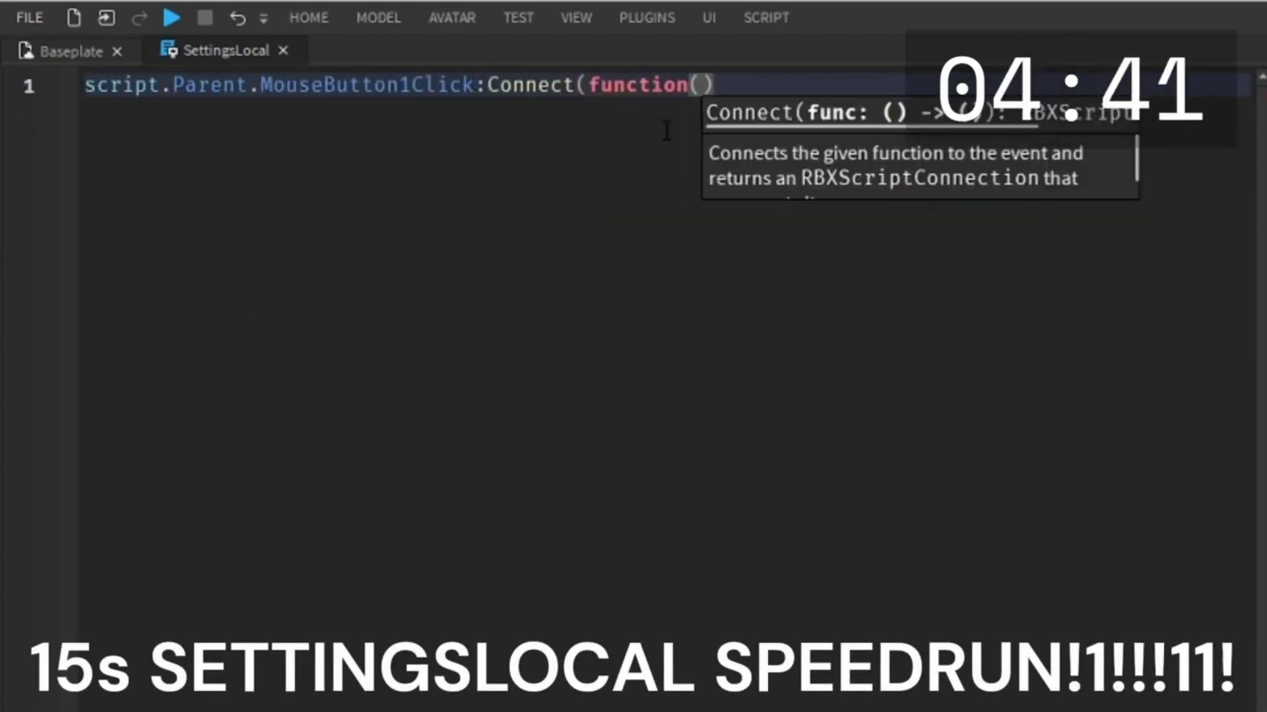
pyautogui.press('Return')
pyautogui.write('s')
pyautogui.press('BackSpace')
pyautogui.write('if sc then')
pyautogui.press('Return')
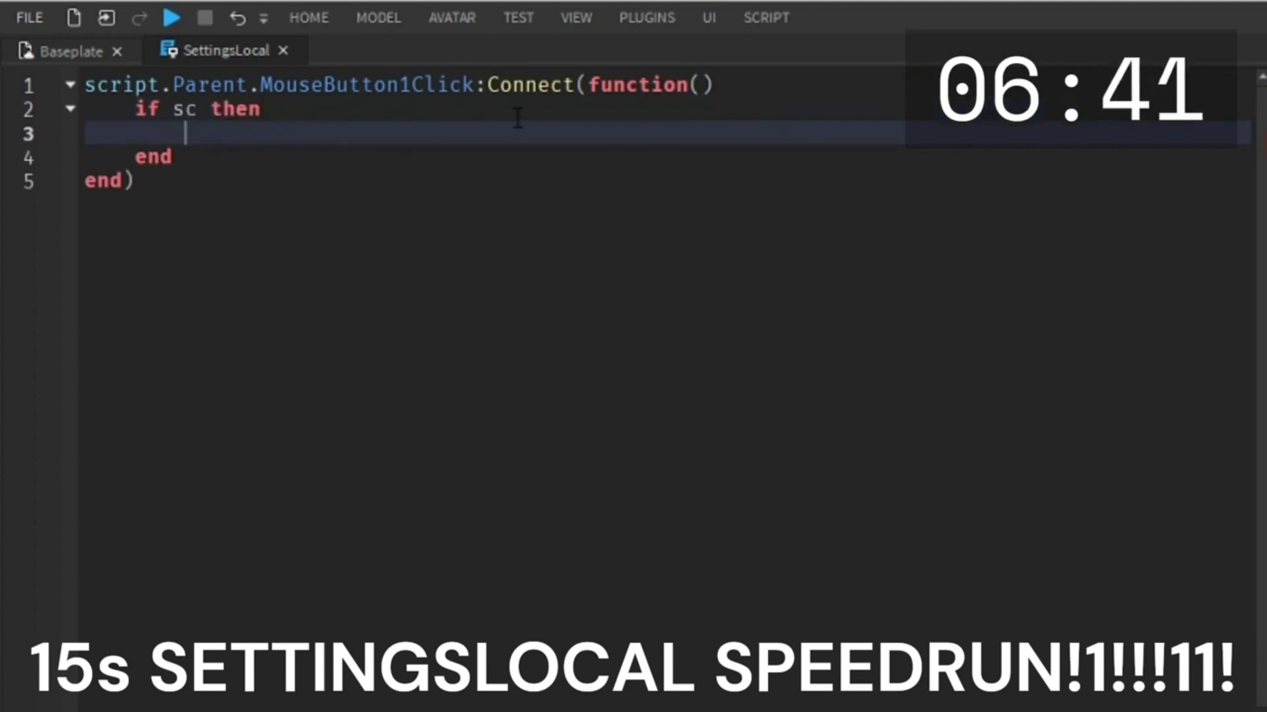
pyautogui.moveTo(172, 156); pyautogui.dragTo(140, 113)
# Inside the function, write local frame = script.Parent.Parent.SettingsFrame and an if frame.Visible == false then block that sets frame.Visible = true.
pyautogui.write('local frame = script.Parent.Parent.SettingsFrame')
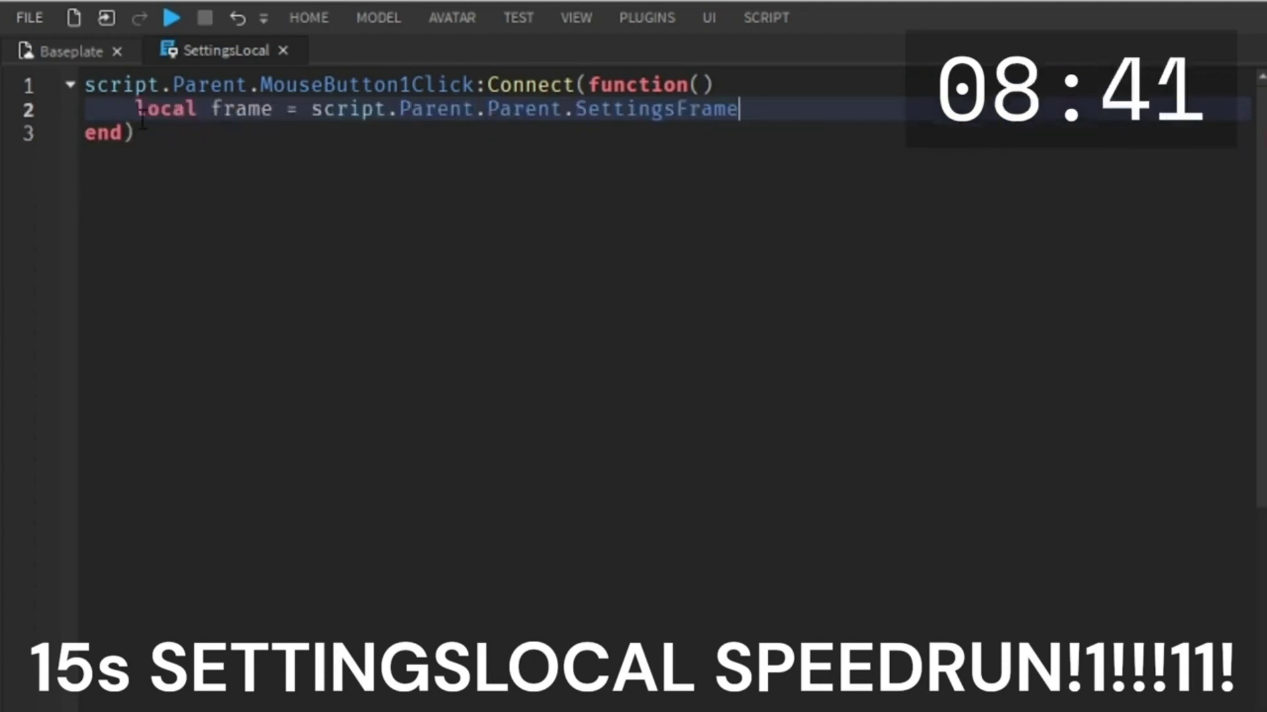
pyautogui.press('Return')
pyautogui.write('if frame.Visible = true then')
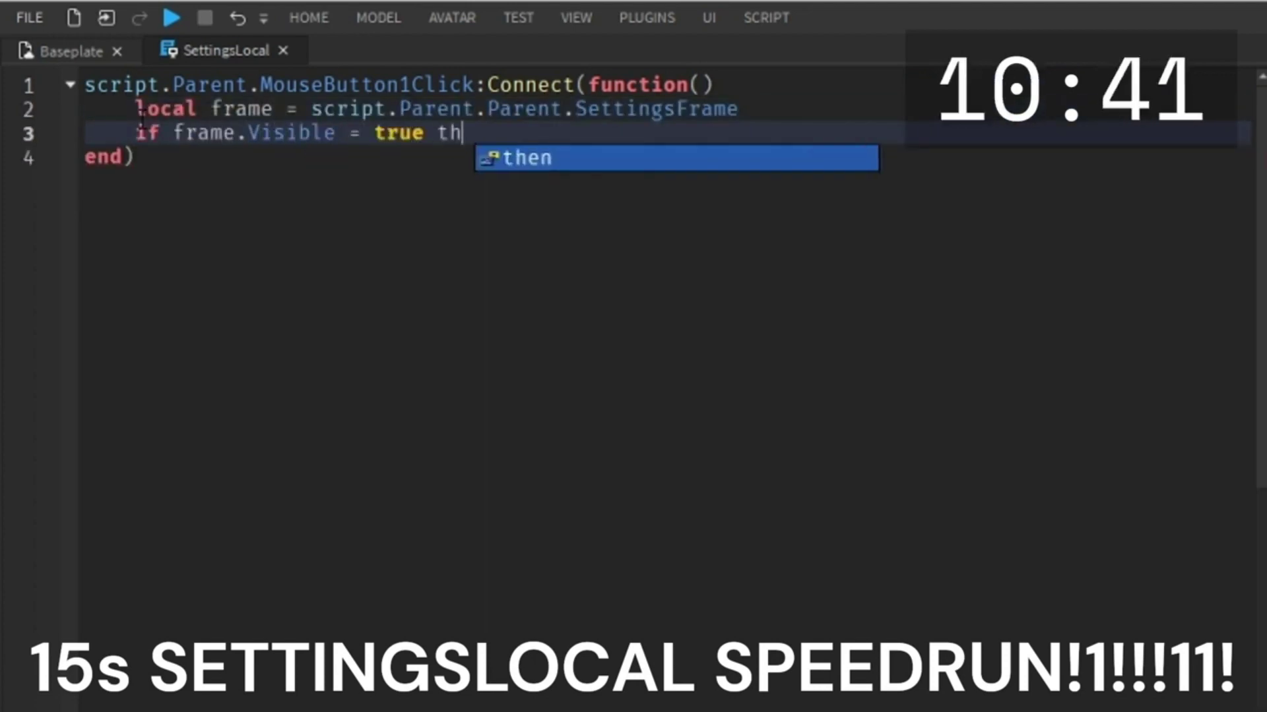
pyautogui.doubleClick(435, 135)
pyautogui.write('false')
pyautogui.click(533, 137)
pyautogui.press('Return')
pyautogui.write('frame.Visible = true')
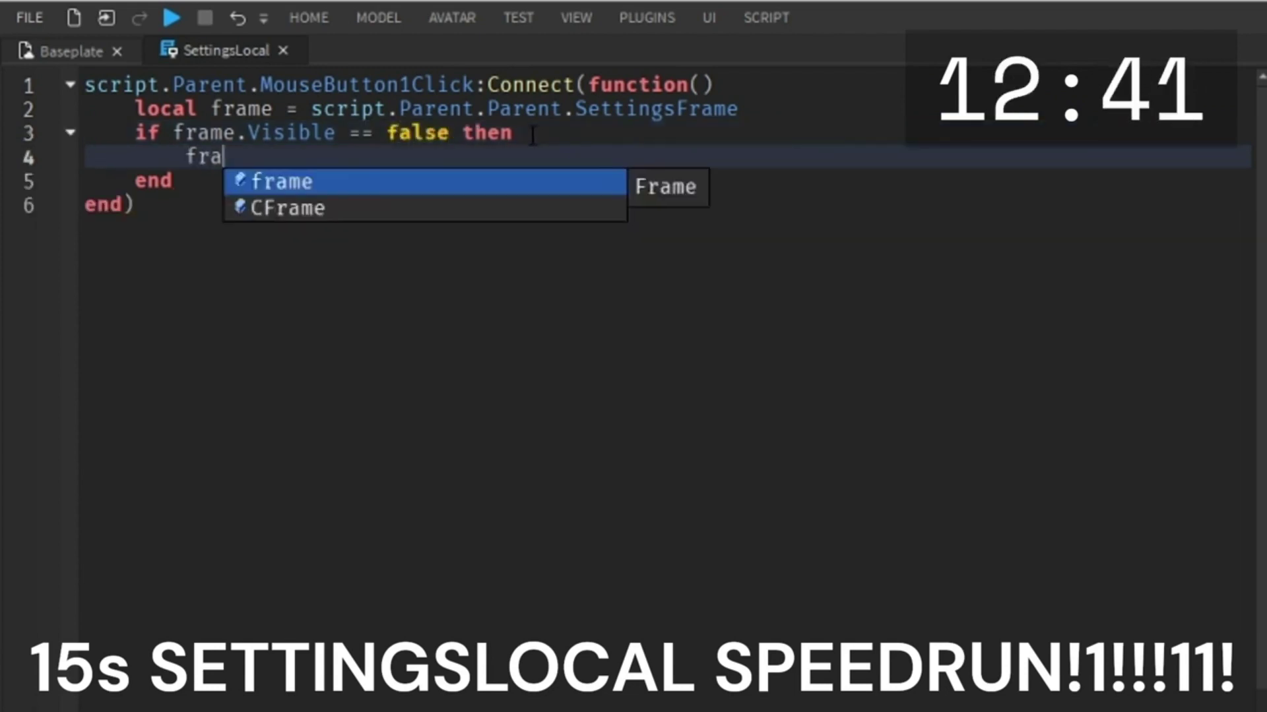
# Add an else branch that sets frame.Visible = false.
pyautogui.press('Return')
pyautogui.write('else')
pyautogui.press('Return')
pyautogui.write('frame.Visible = false')
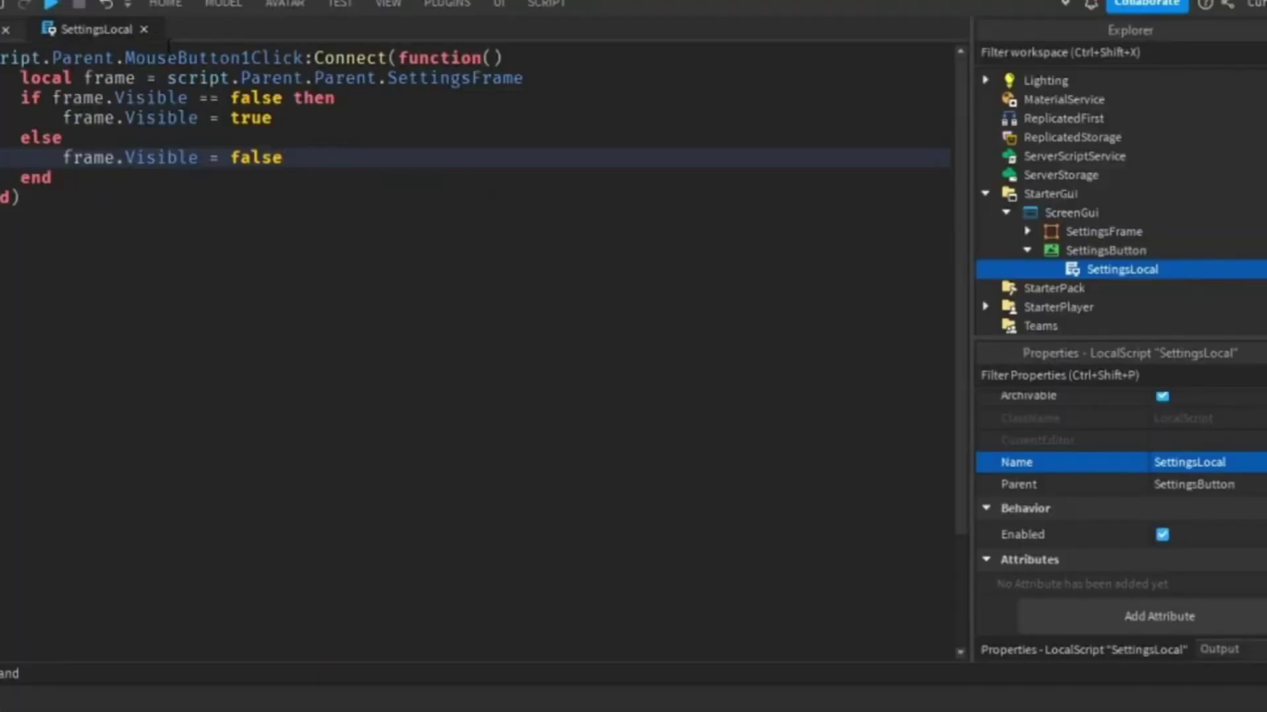
# Close the SettingsLocal script and turn off the SettingsFrame's Visible property.
pyautogui.click(283, 51)
pyautogui.click(1107, 217)
pyautogui.click(1108, 231)
pyautogui.scroll(-4, 1246, 564)
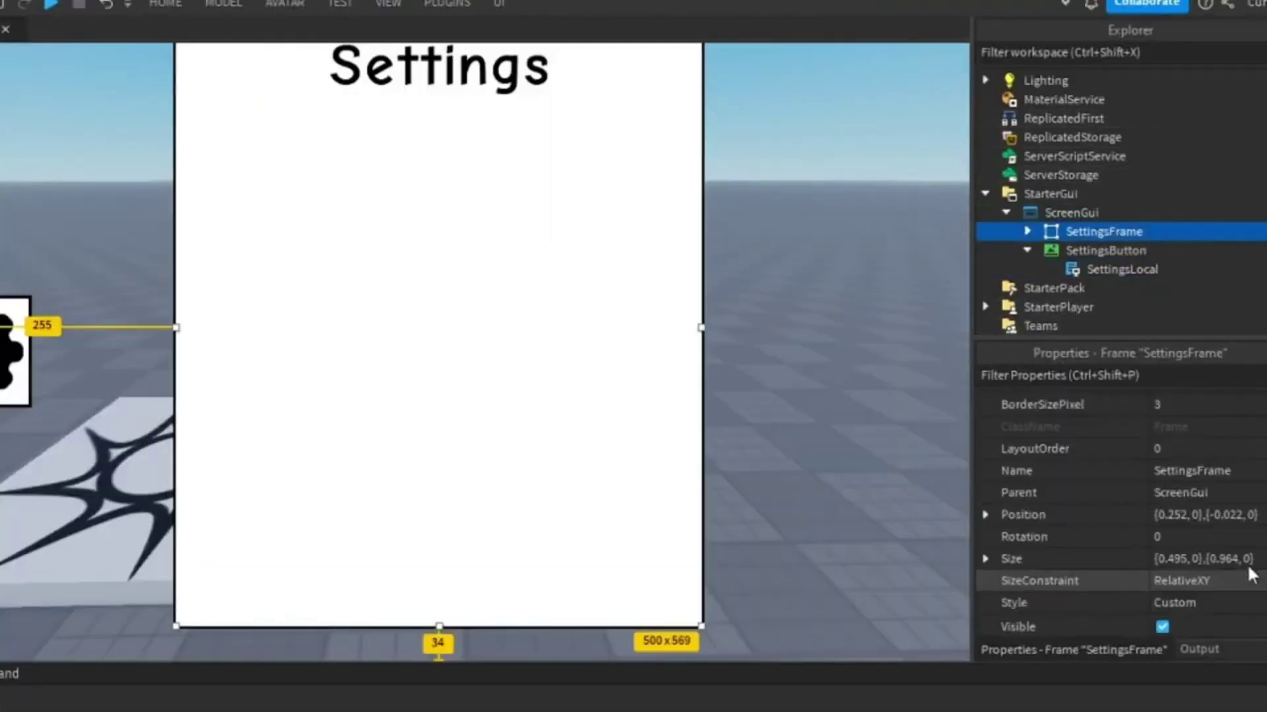
pyautogui.click(1162, 553)
pyautogui.click(832, 406)
# Playtest the game and toggle the settings frame several times with the gear button.
pyautogui.click(48, 6)
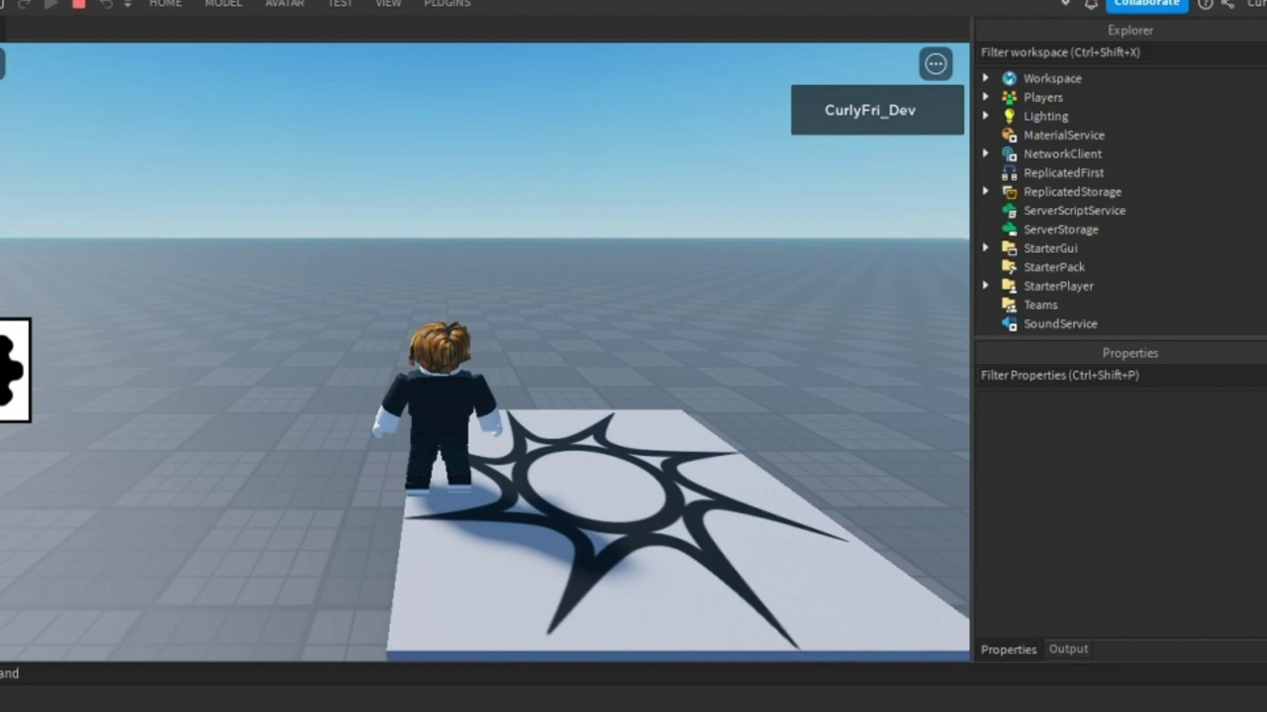
pyautogui.click(7, 371)
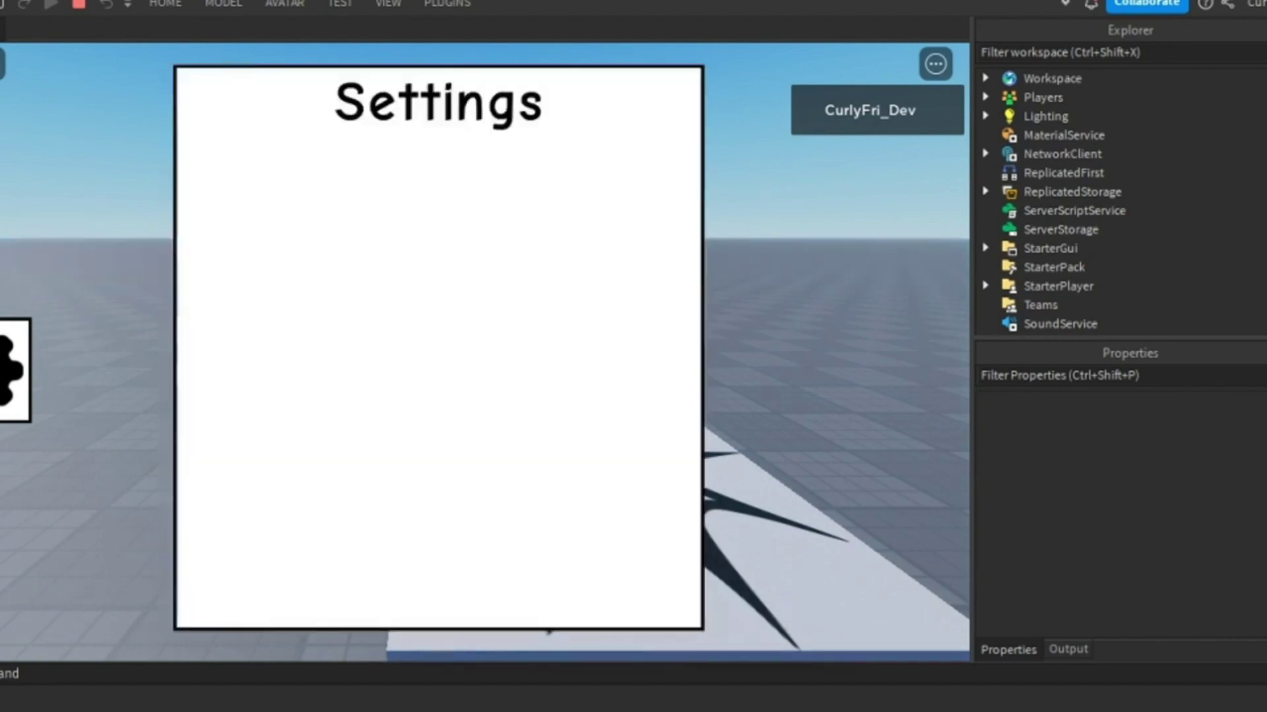
pyautogui.click(1, 407)
pyautogui.click(1, 407)
pyautogui.click(1, 407)
pyautogui.click(2, 406)
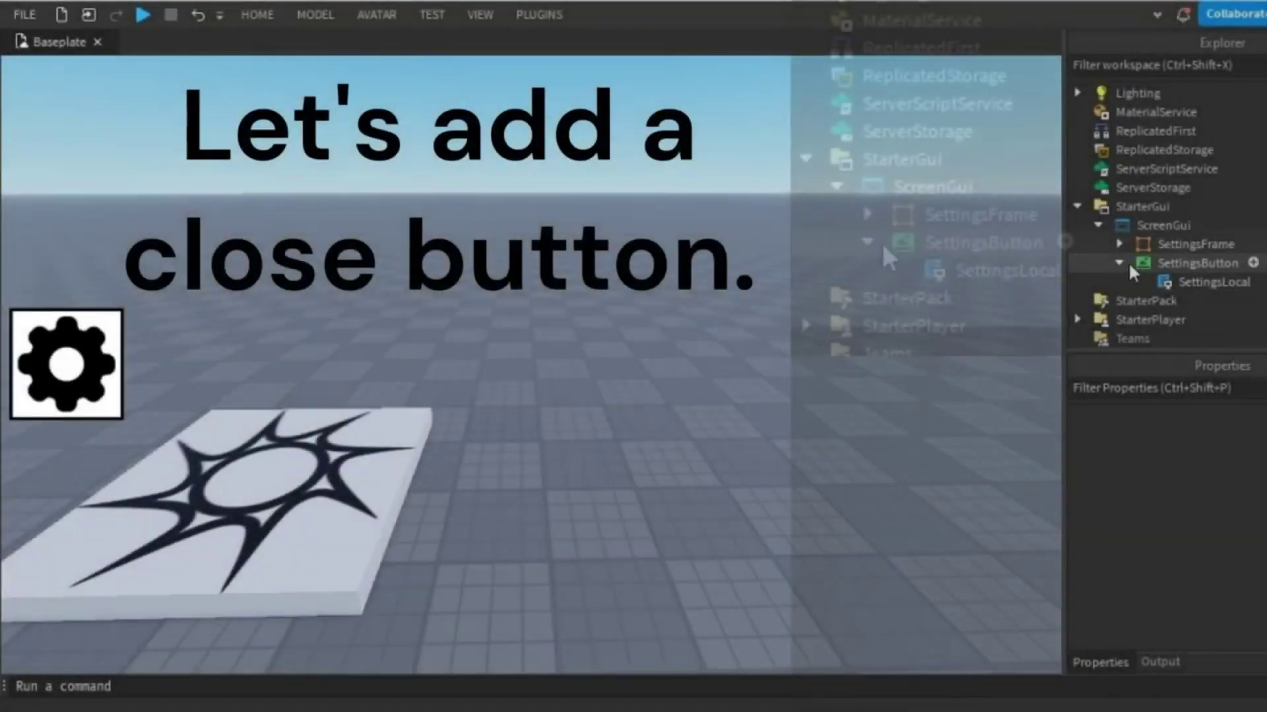
# Make the SettingsFrame visible again and rename its Settings text label to Title.
pyautogui.click(1188, 264)
pyautogui.scroll(1, 1081, 422)
pyautogui.click(1139, 409)
pyautogui.write('Title')
pyautogui.press('Return')
# Add a TextButton to the SettingsFrame, place it in the frame's upper-right corner and name it CloseButton.
pyautogui.click(1059, 214)
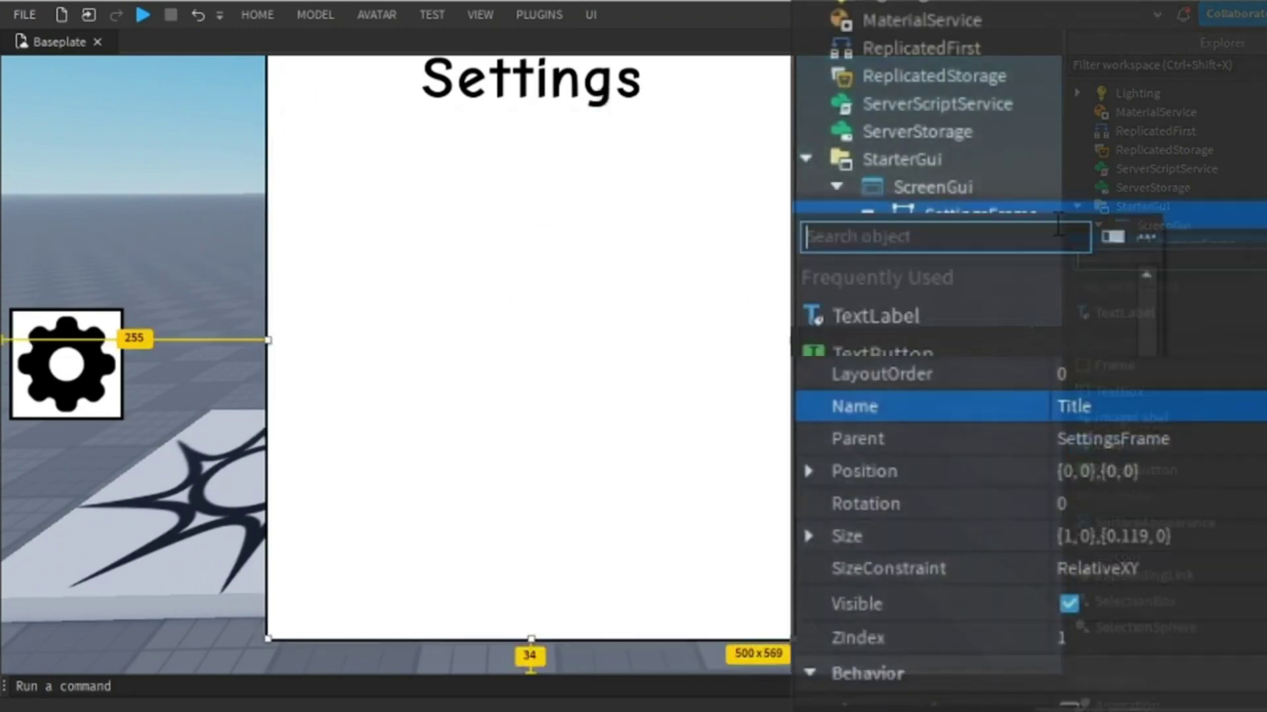
pyautogui.click(944, 351)
pyautogui.moveTo(433, 84); pyautogui.dragTo(727, 125)
pyautogui.click(1100, 475)
pyautogui.write('Close')
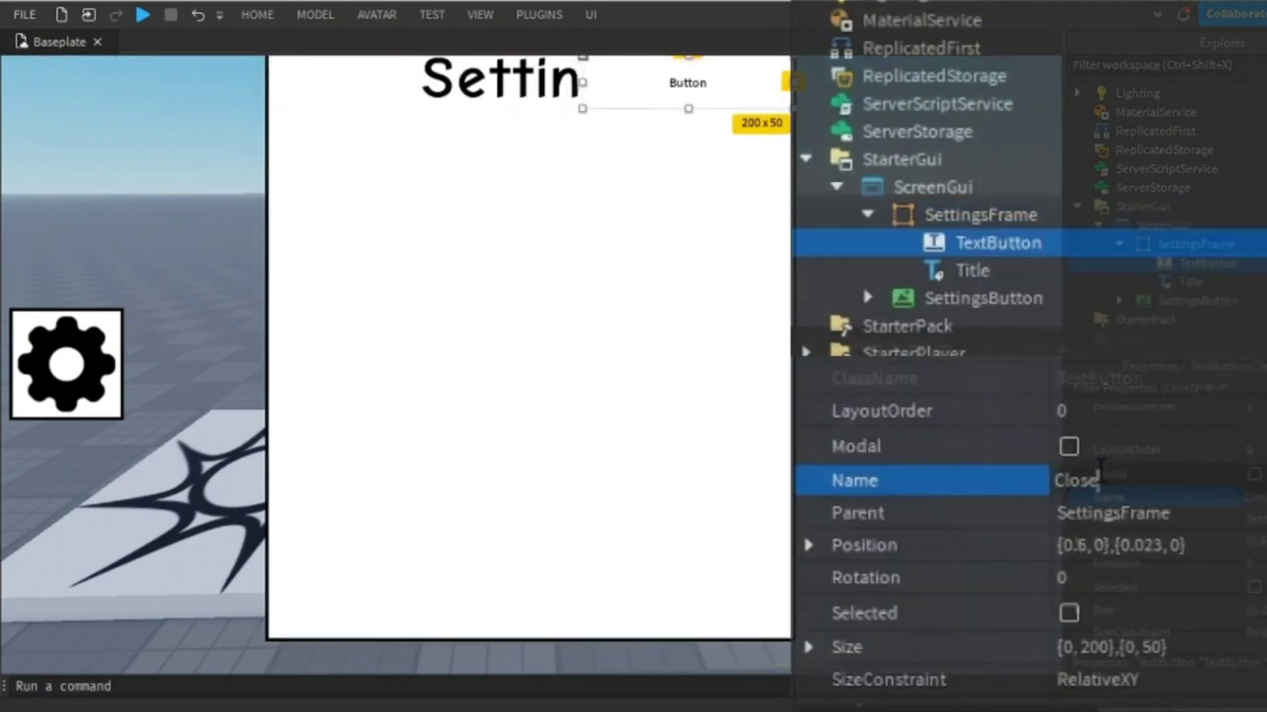
pyautogui.write('Button')
pyautogui.press('Return')
# Set the CloseButton's BackgroundColor3 to 255, 0, 0 and its TextColor3 to 255, 255, 255.
pyautogui.scroll(-5, 1088, 537)
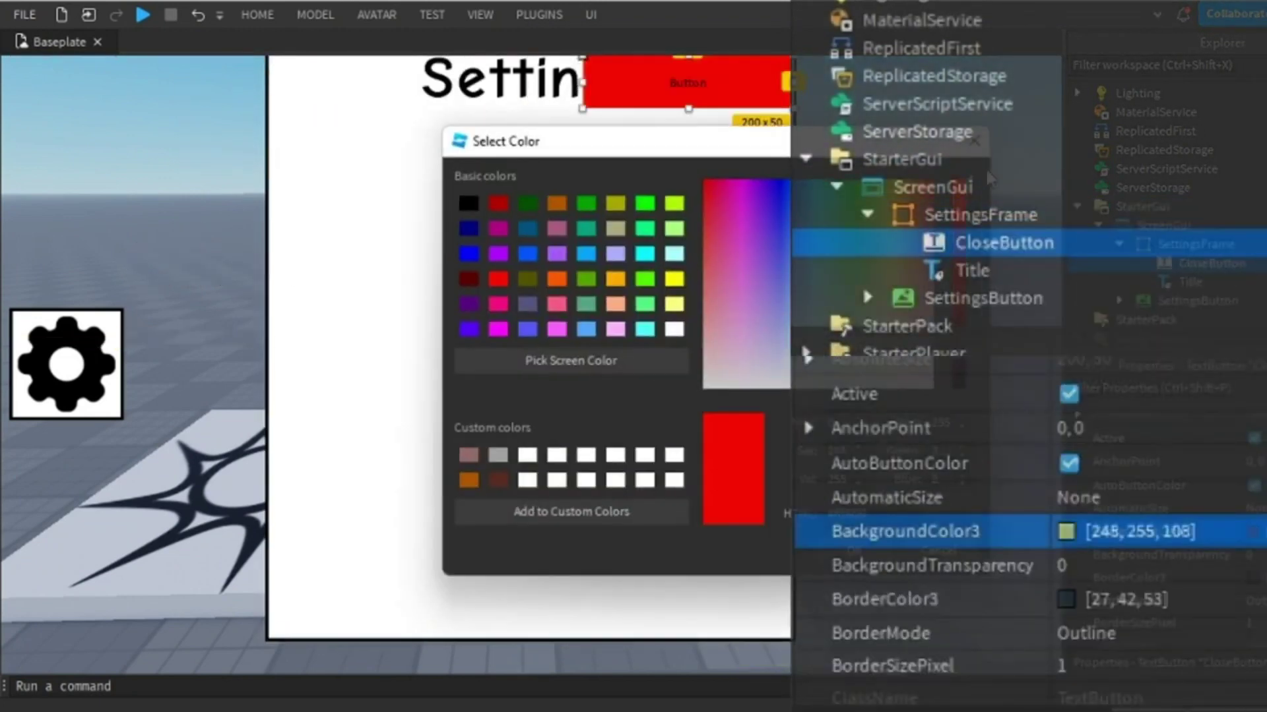
pyautogui.press('Return')
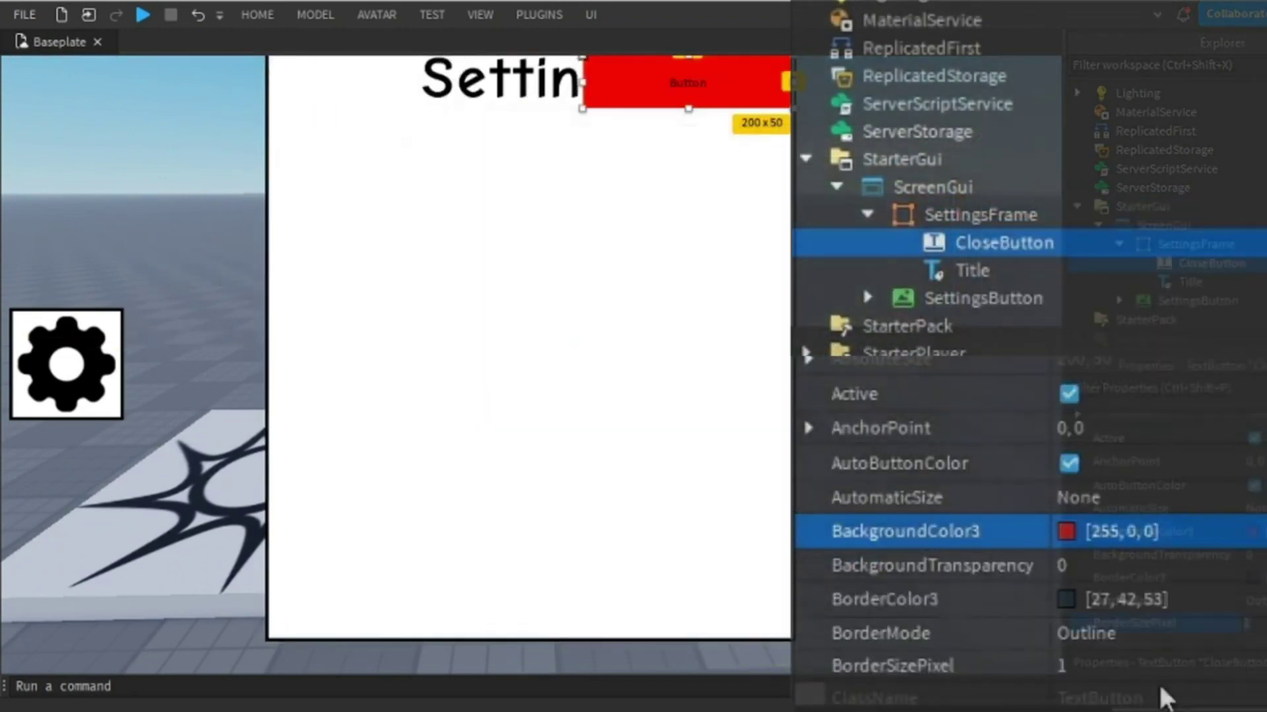
pyautogui.scroll(-10, 1069, 512)
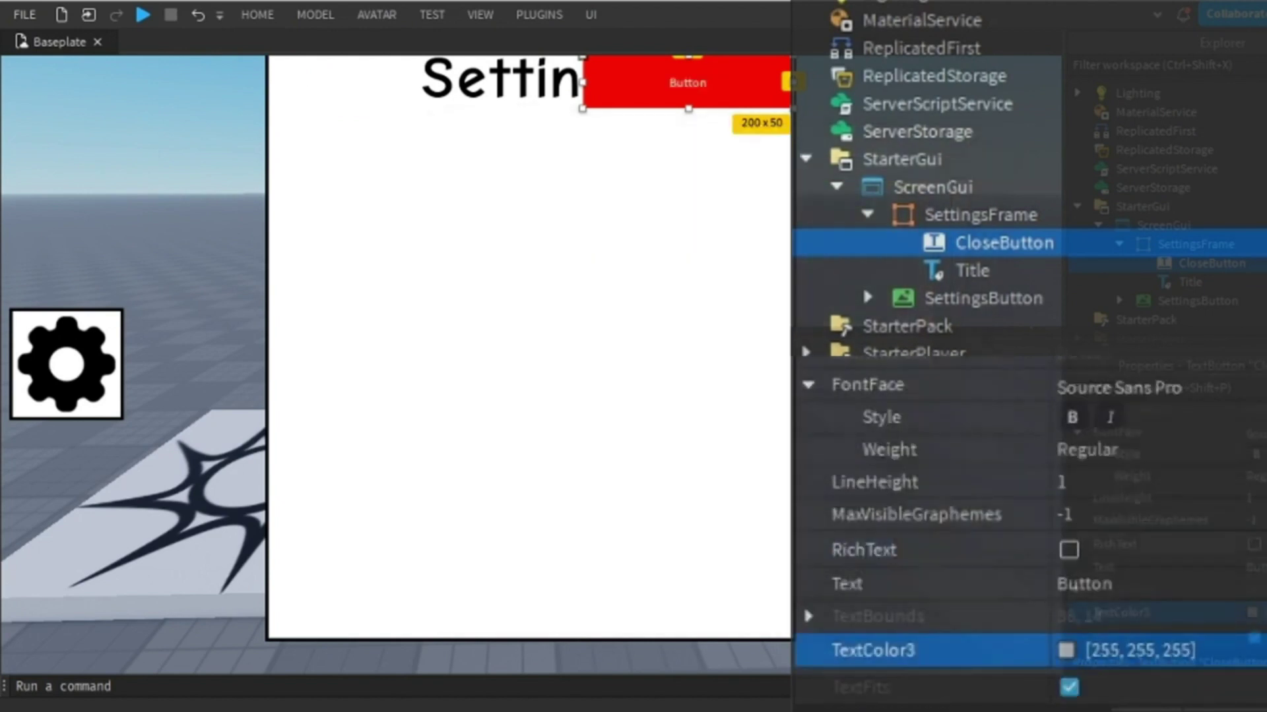
# Set the CloseButton's text to X, scaled to fill the button.
pyautogui.click(1122, 580)
pyautogui.write('X')
pyautogui.press('Return')
# Set the CloseButton's font to bold Fredoka One and narrow the button to about 59 by 50 pixels.
pyautogui.scroll(2, 1082, 488)
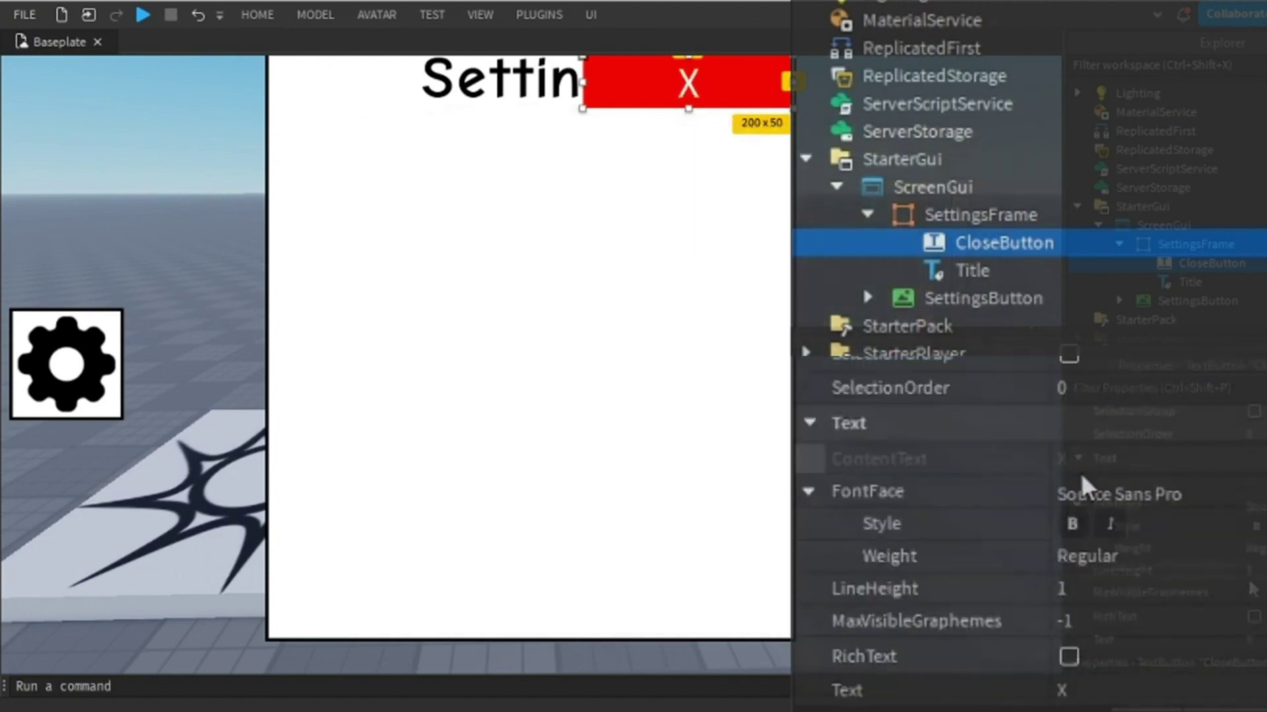
pyautogui.click(1072, 523)
pyautogui.click(1082, 494)
pyautogui.click(1066, 260)
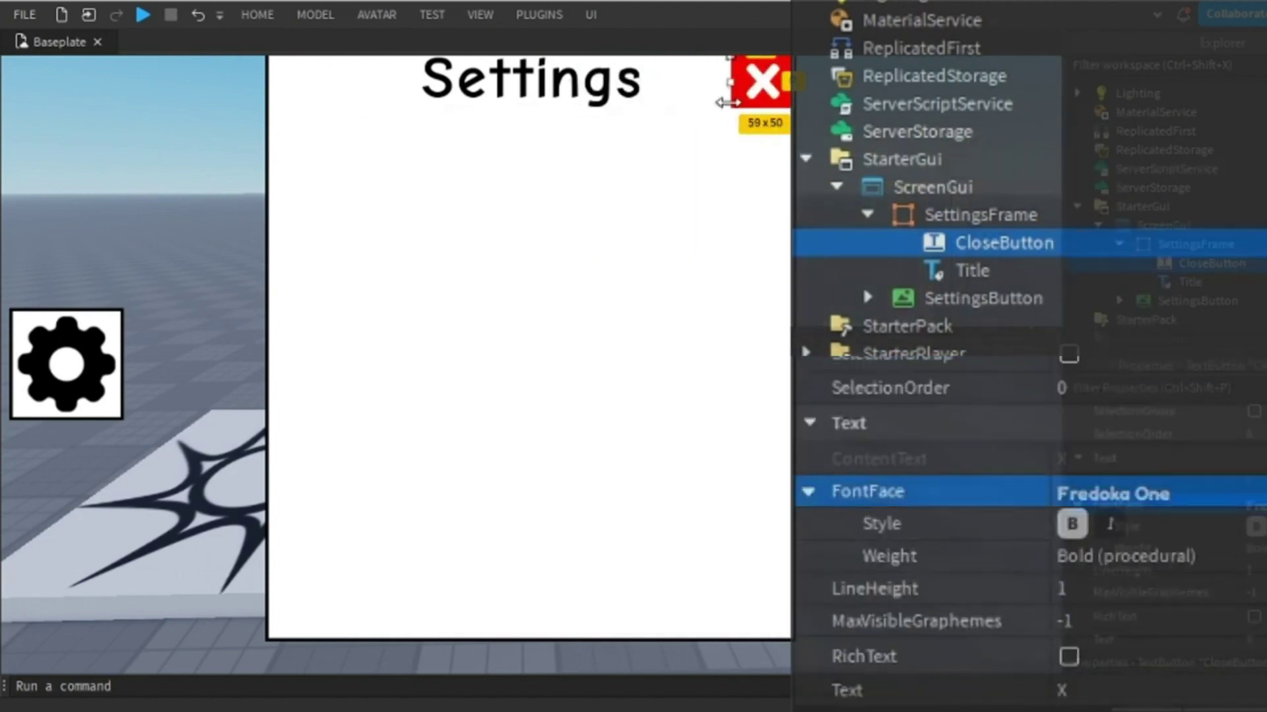
# Set the CloseButton's size to 0.3,0,0.3,0 in scale, then shrink it to fit the SettingsFrame's upper-right corner.
pyautogui.scroll(10, 1195, 536)
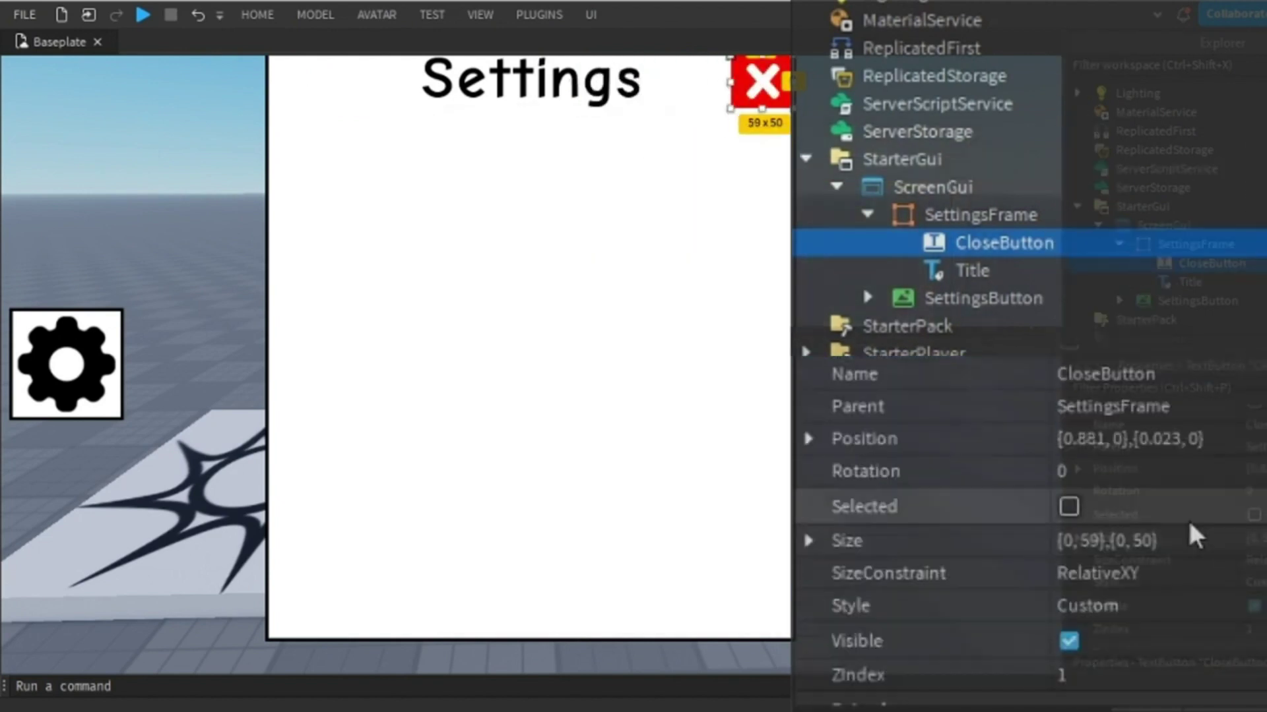
pyautogui.click(1195, 536)
pyautogui.write('0.3,0,0.3,0')
pyautogui.press('Return')
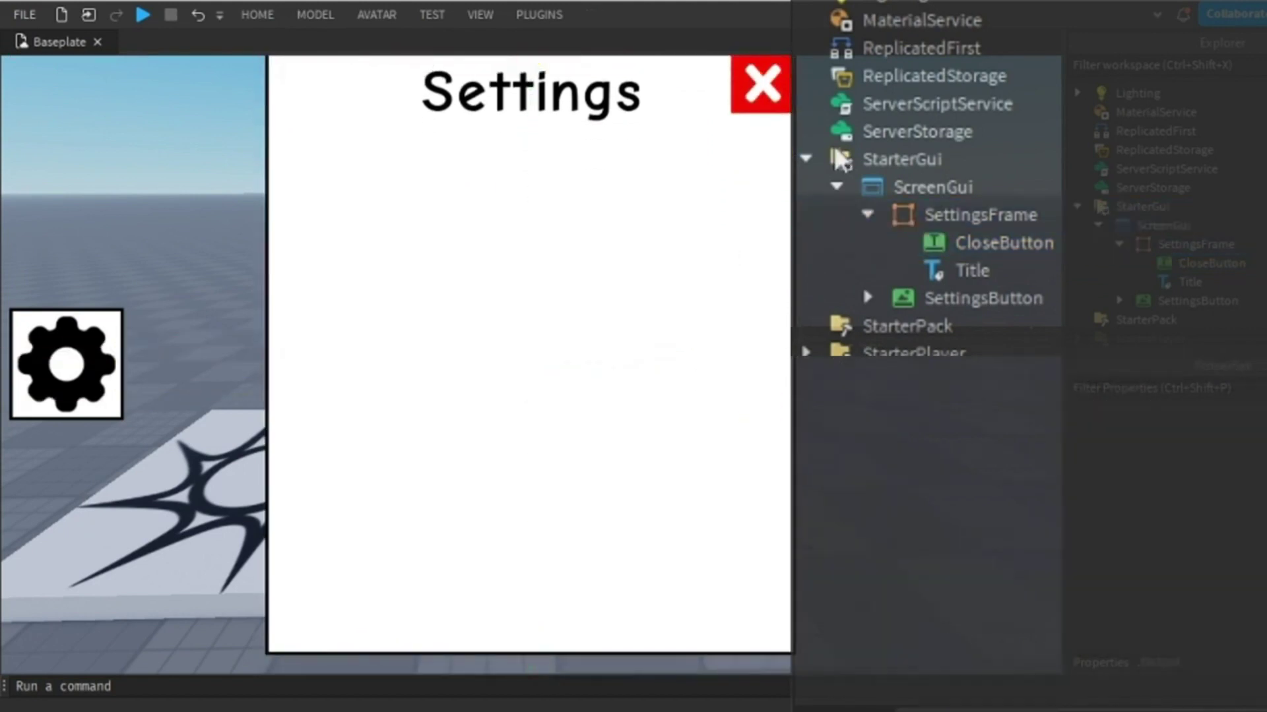
# Add a LocalScript to the CloseButton that sets script.Parent.Parent.Visible to false on MouseButton1Click.
pyautogui.click(1062, 243)
pyautogui.click(857, 314)
pyautogui.write('script.Parent.MouseButton1Click:Connect(function()')
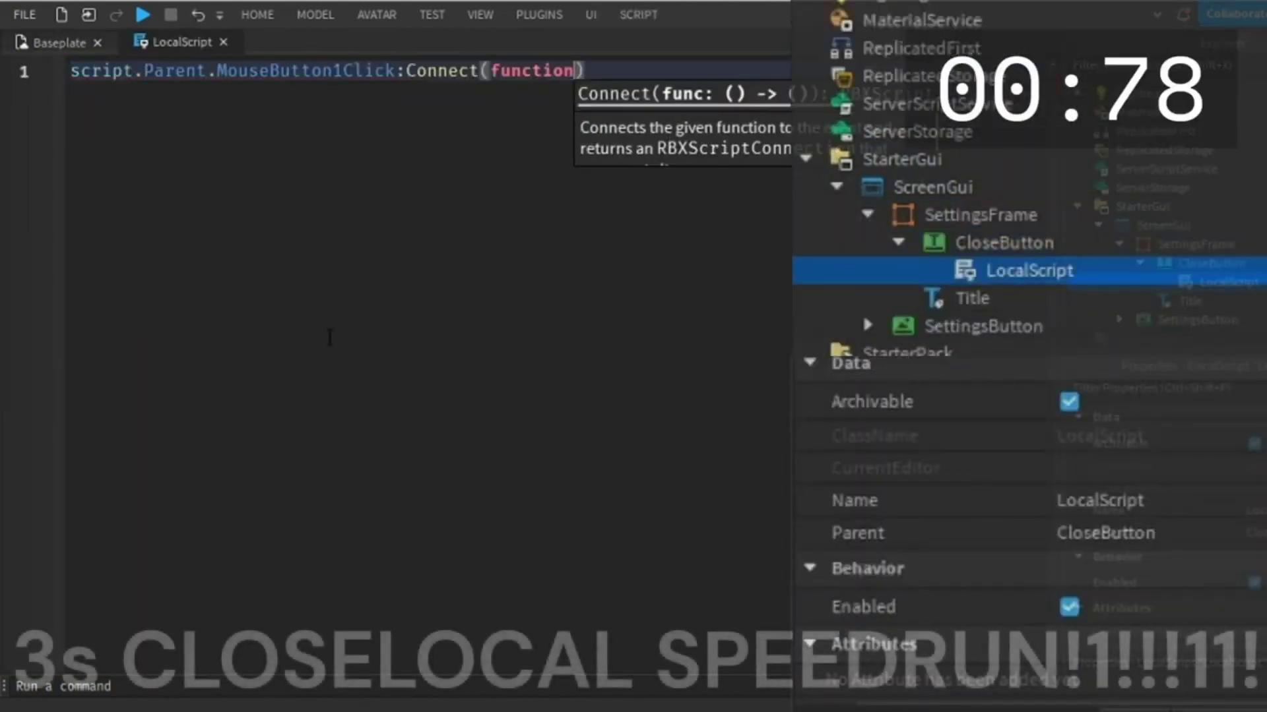
pyautogui.press('Return')
pyautogui.write('script.parent.Parent.Visible = flase')
pyautogui.press('BackSpace')
pyautogui.press('BackSpace')
pyautogui.press('BackSpace')
pyautogui.press('BackSpace')
pyautogui.write('alse')
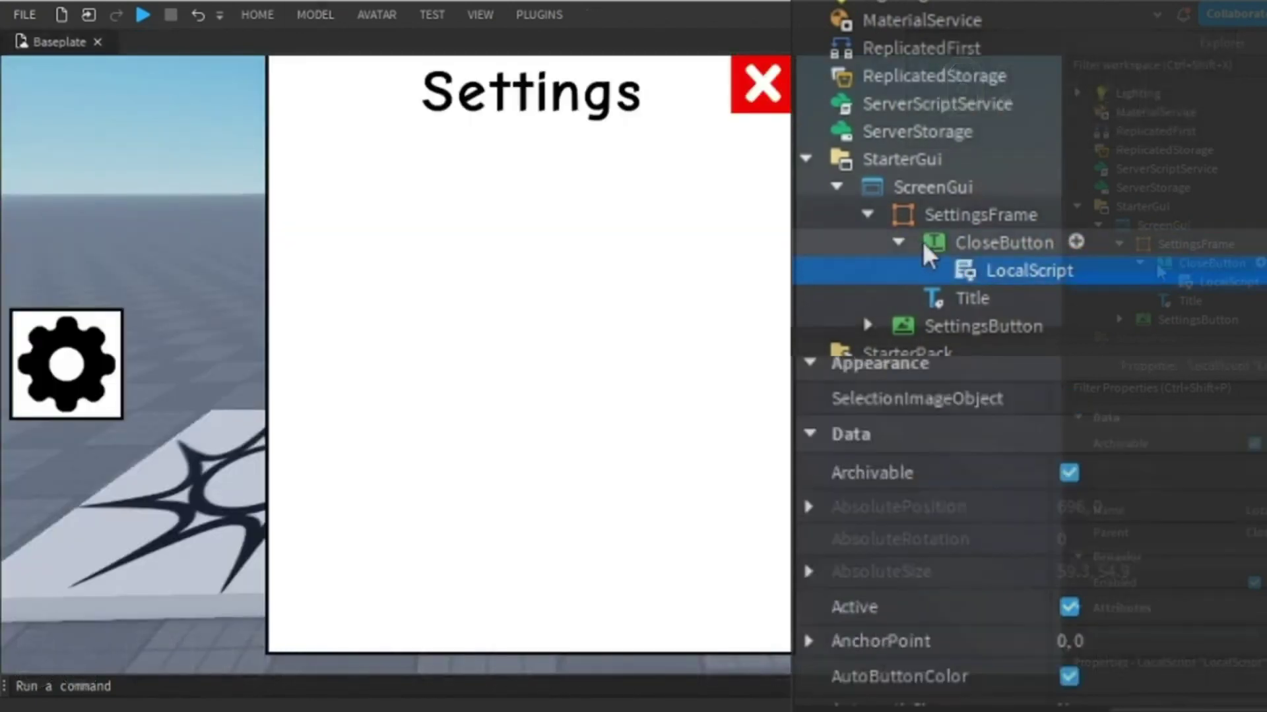
# Enlarge the CloseButton in the SettingsFrame's corner to about 67 pixels tall.
pyautogui.click(899, 242)
pyautogui.click(944, 269)
pyautogui.click(733, 111)
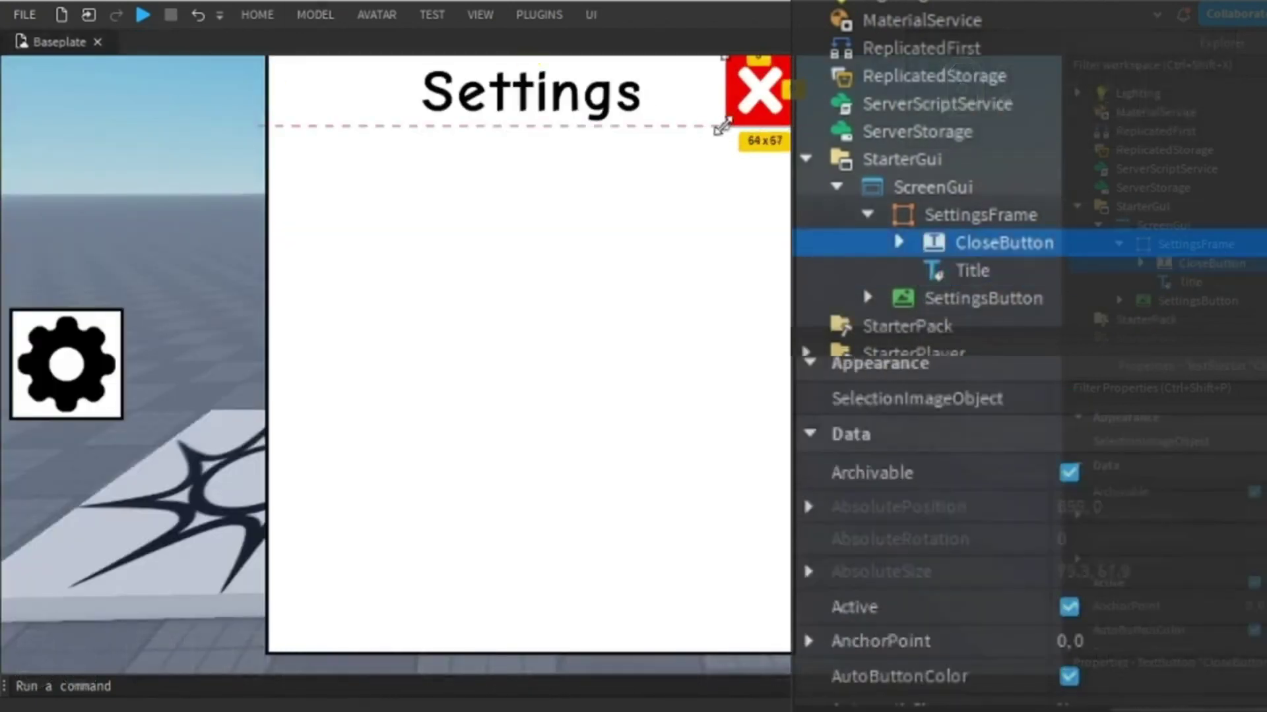
# Duplicate the Settings title label, place the copy directly below it about 54 pixels tall, and narrow it to the frame's left half.
pyautogui.click(627, 119)
pyautogui.hotkey('ctrl', 'd')
pyautogui.moveTo(627, 119); pyautogui.dragTo(532, 184)
pyautogui.moveTo(793, 154)
pyautogui.mouseDown()
pyautogui.moveTo(529, 154)
pyautogui.moveTo(791, 161)
pyautogui.mouseUp()
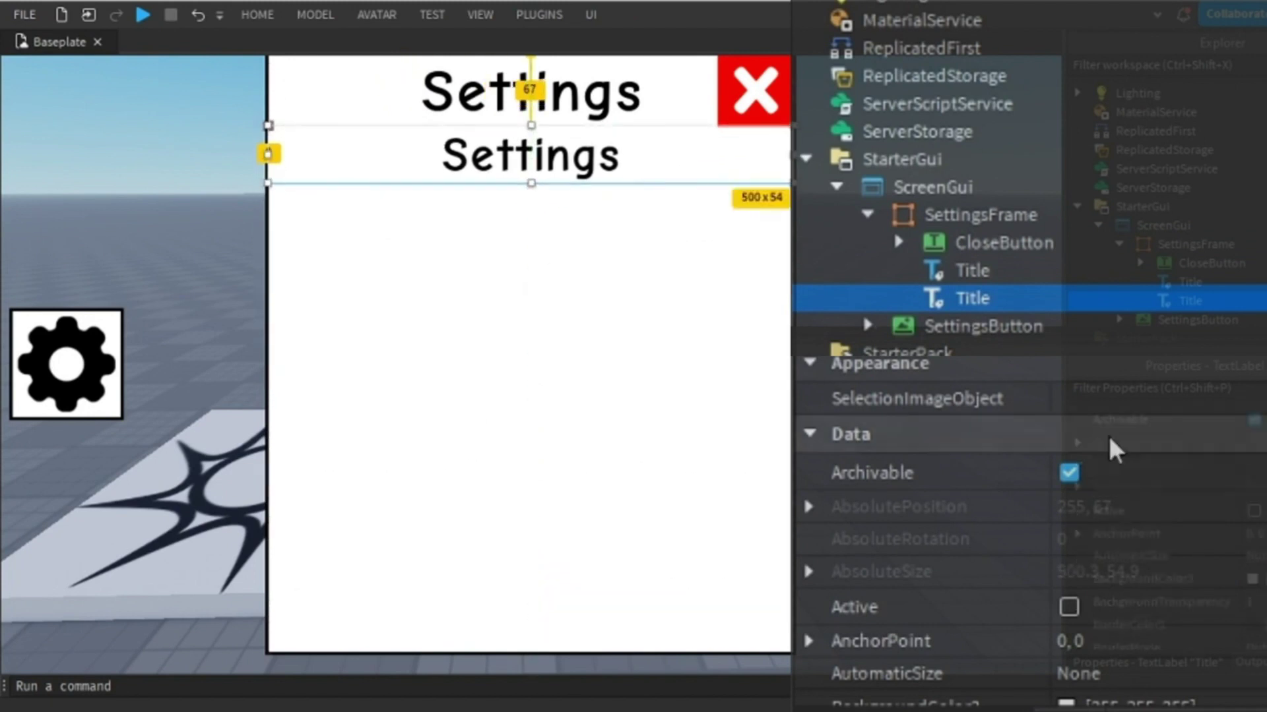
pyautogui.scroll(-3, 1111, 444)
pyautogui.click(1096, 630)
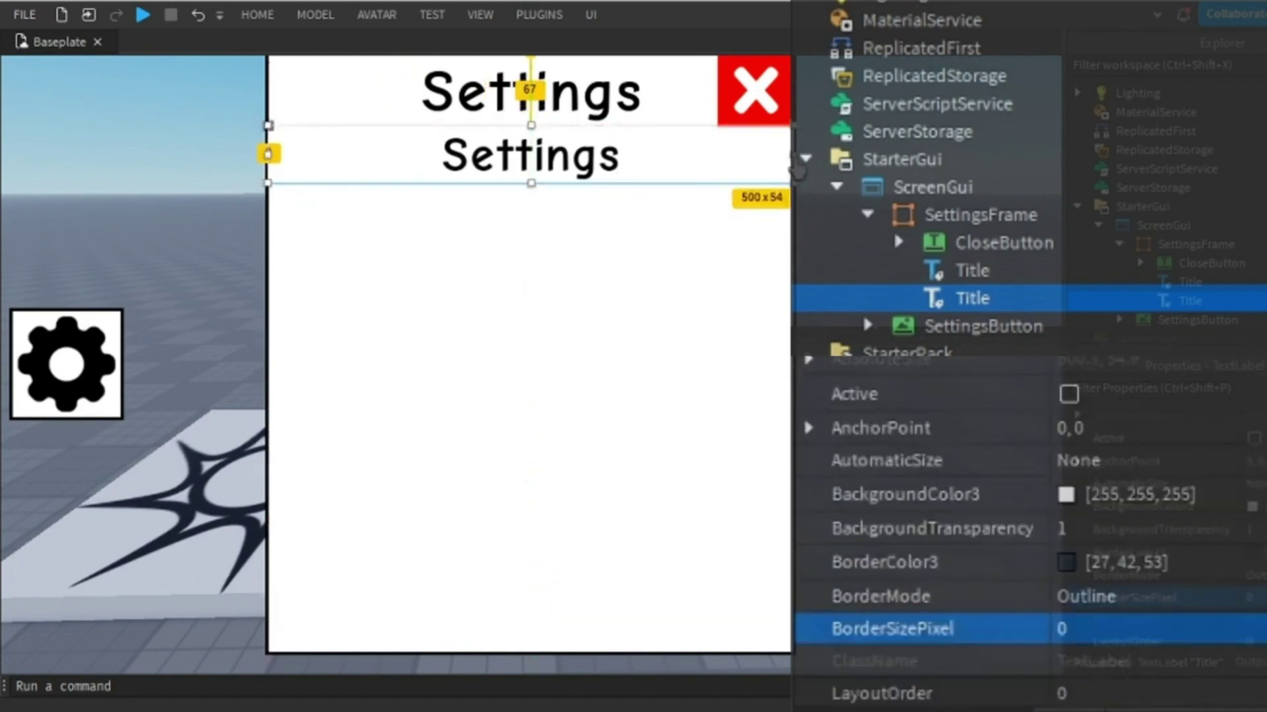
pyautogui.moveTo(677, 161); pyautogui.dragTo(523, 159)
# Resize the lower Settings label to about 250 by 54 pixels, trying duplicates in the frame's right half and deleting them.
pyautogui.hotkey('ctrl', 'd')
pyautogui.moveTo(419, 157); pyautogui.dragTo(689, 157)
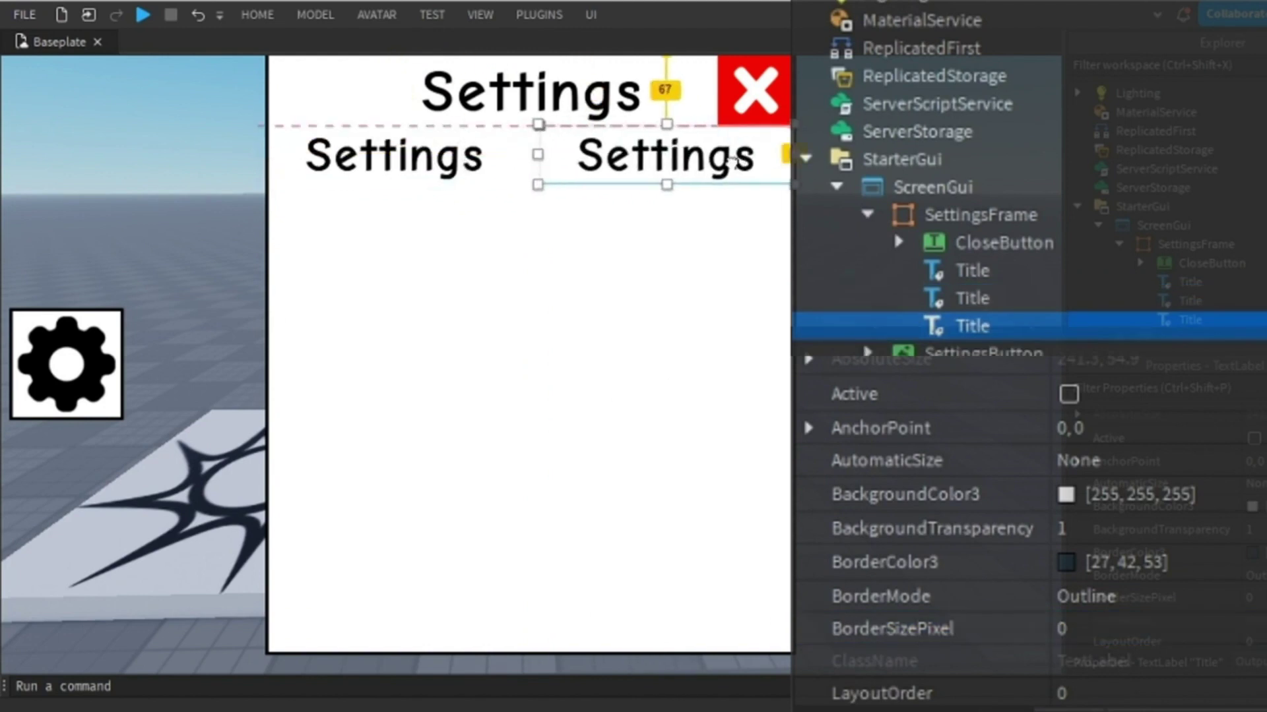
pyautogui.click(489, 157)
pyautogui.click(547, 168)
pyautogui.moveTo(523, 156); pyautogui.dragTo(669, 157)
pyautogui.press('Delete')
pyautogui.hotkey('ctrl', 'd')
pyautogui.keyDown('shift'); pyautogui.click(422, 158); pyautogui.keyUp('shift')
pyautogui.moveTo(788, 156); pyautogui.dragTo(792, 157)
pyautogui.click(1002, 299)
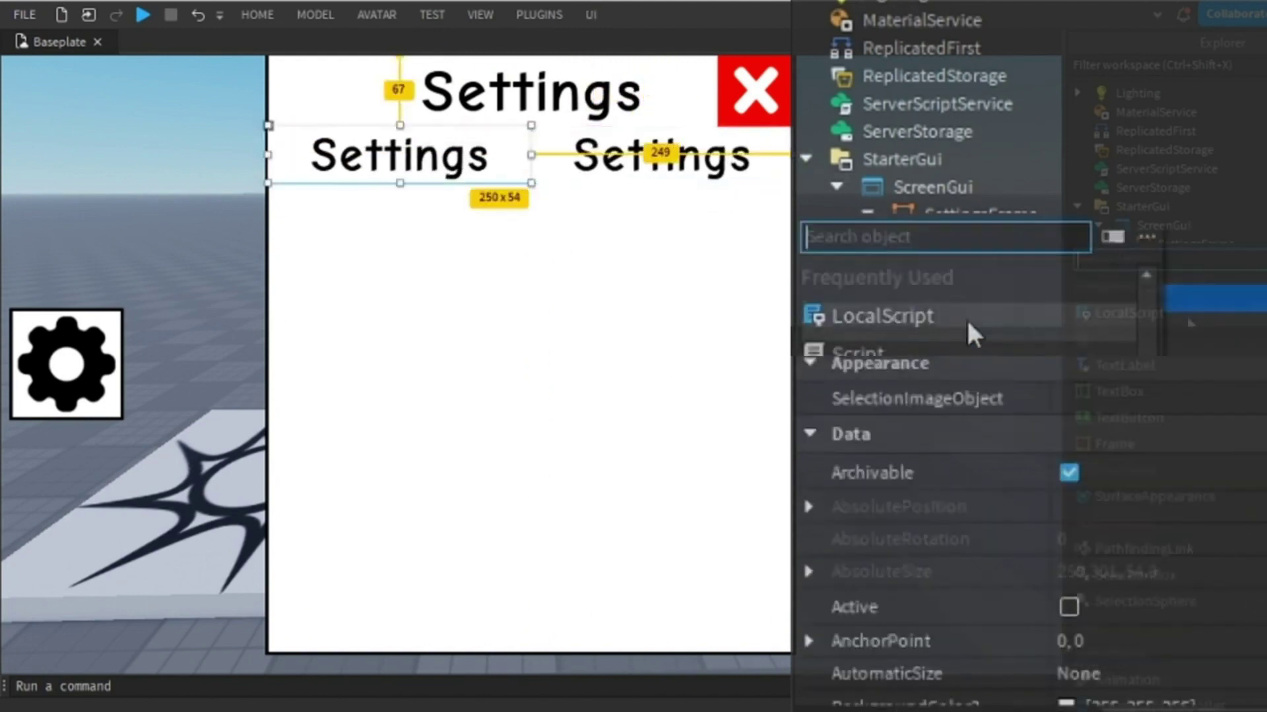
pyautogui.click(659, 159)
pyautogui.press('Delete')
# Set the lower label's text to Volume and rename the label VolumeTitle.
pyautogui.click(430, 168)
pyautogui.scroll(-6, 1045, 522)
pyautogui.scroll(-12, 1045, 523)
pyautogui.click(1103, 651)
pyautogui.write('Volume')
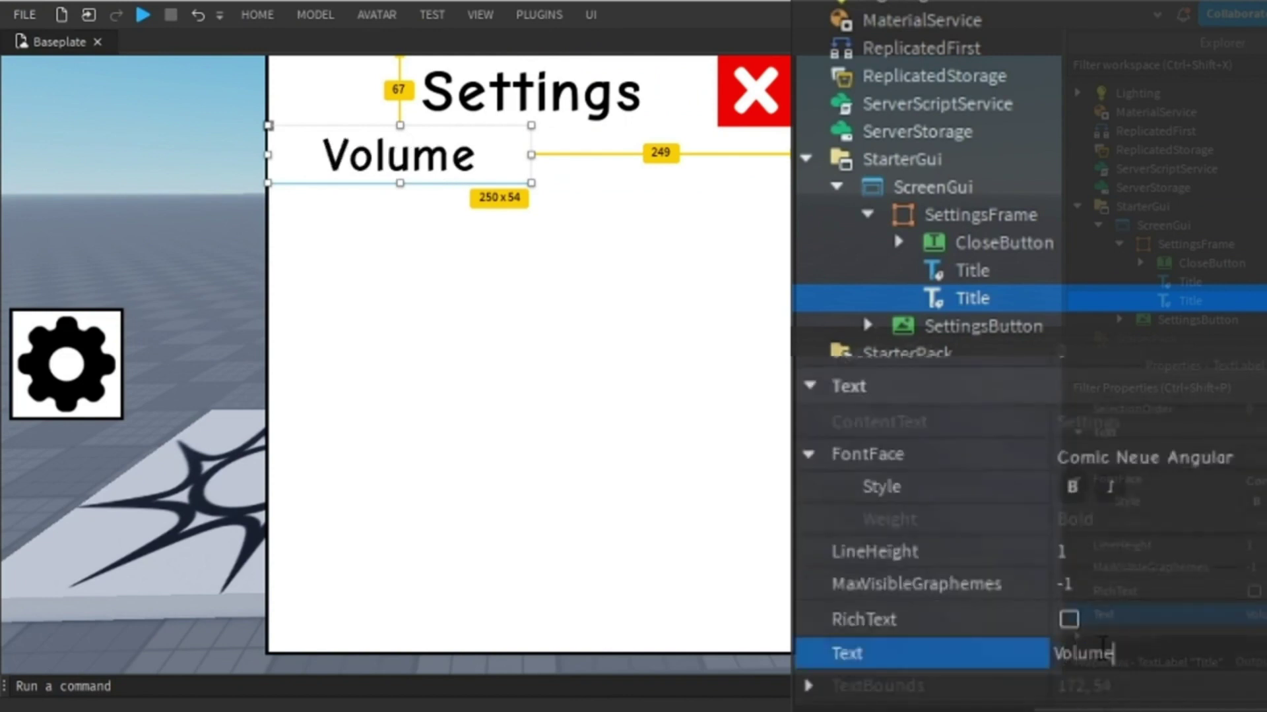
pyautogui.press('Return')
pyautogui.scroll(2, 841, 26)
pyautogui.scroll(-3, 841, 26)
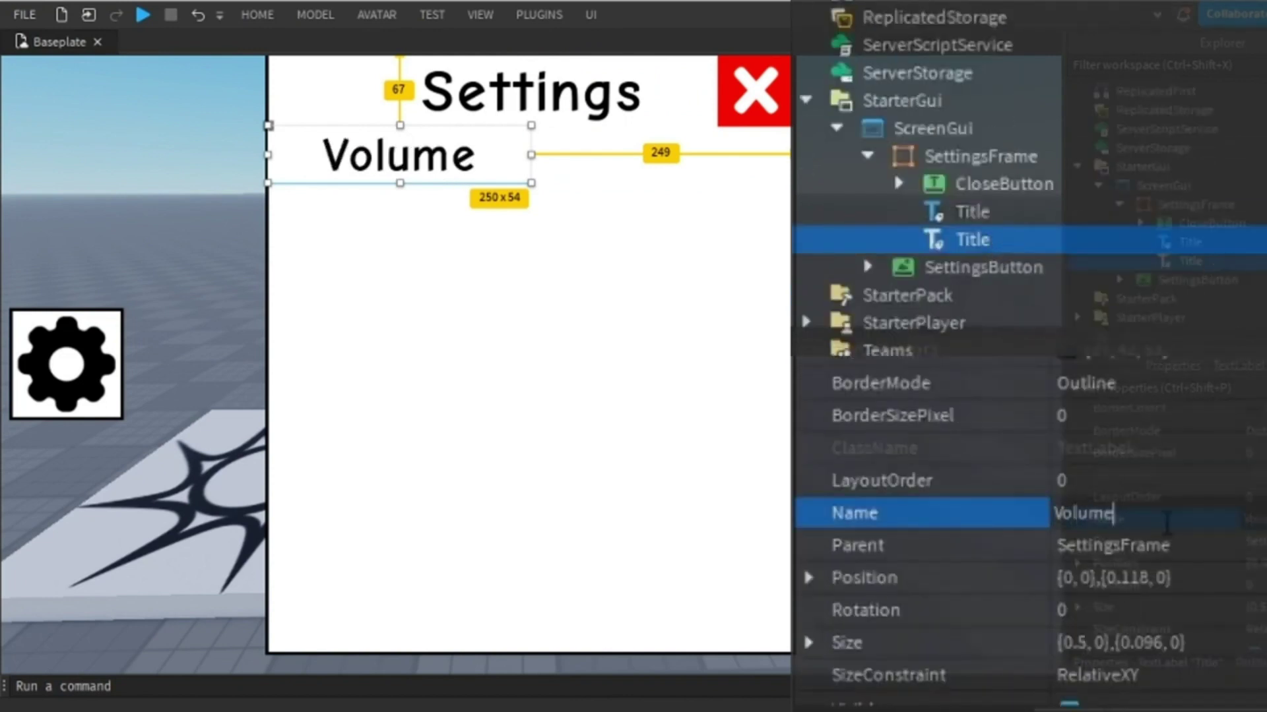
pyautogui.write('Title')
pyautogui.press('Return')
# Add a folder named Titles to the SettingsFrame and move the VolumeTitle label into it.
pyautogui.click(1058, 158)
pyautogui.write('folder')
pyautogui.click(983, 236)
pyautogui.click(1168, 483)
pyautogui.write('Volum')
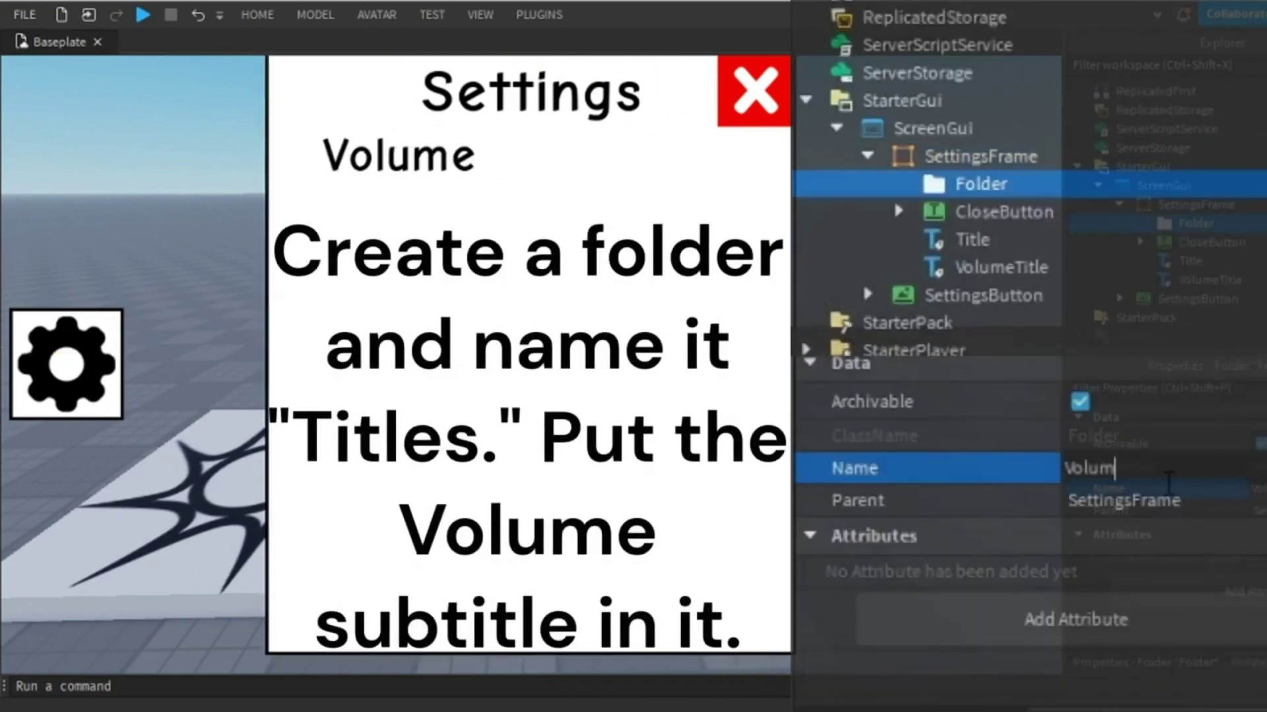
pyautogui.press('BackSpace')
pyautogui.press('BackSpace')
pyautogui.press('BackSpace')
pyautogui.press('BackSpace')
pyautogui.press('BackSpace')
pyautogui.write('Titles')
pyautogui.press('Return')
pyautogui.moveTo(1001, 268); pyautogui.dragTo(993, 192)
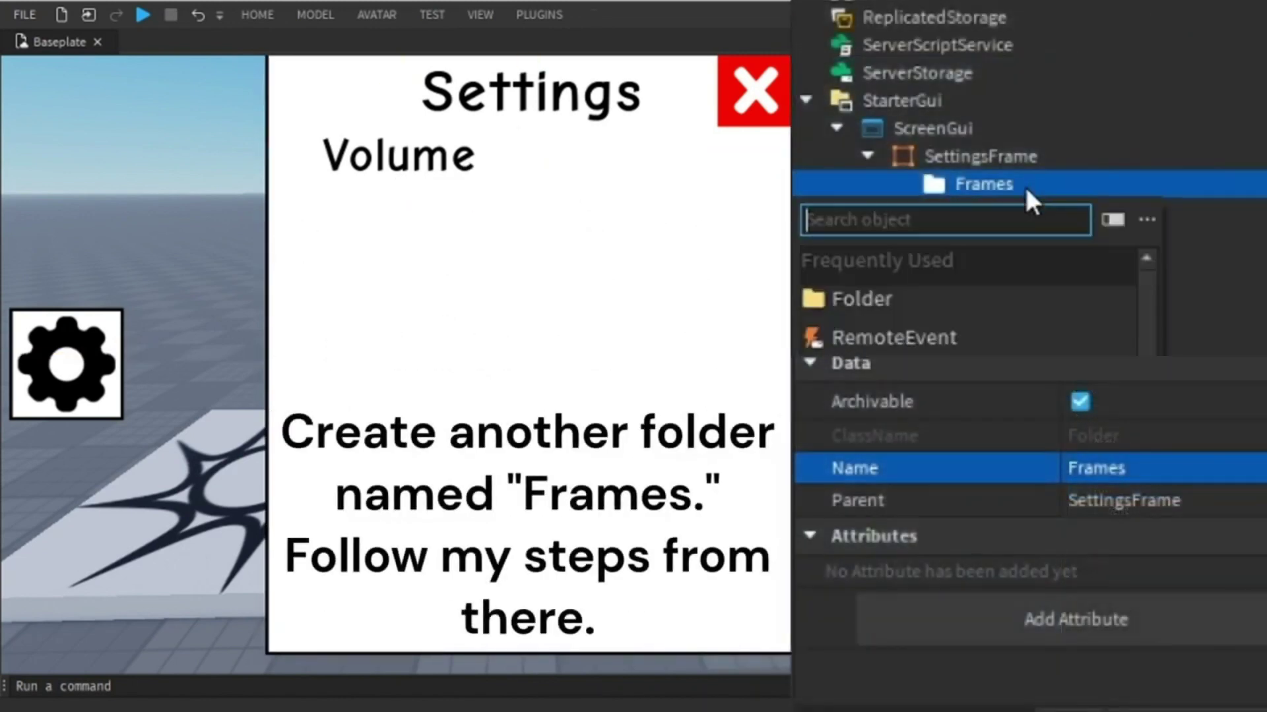
# Insert a Frame into the Frames folder and fit it below the Volume label at about 250 by 158 pixels.
pyautogui.write('frame')
pyautogui.click(989, 264)
pyautogui.moveTo(361, 127); pyautogui.dragTo(362, 254)
pyautogui.scroll(-4, 1168, 561)
pyautogui.click(1174, 642)
pyautogui.write('0.5, 0},{0.372, 0}')
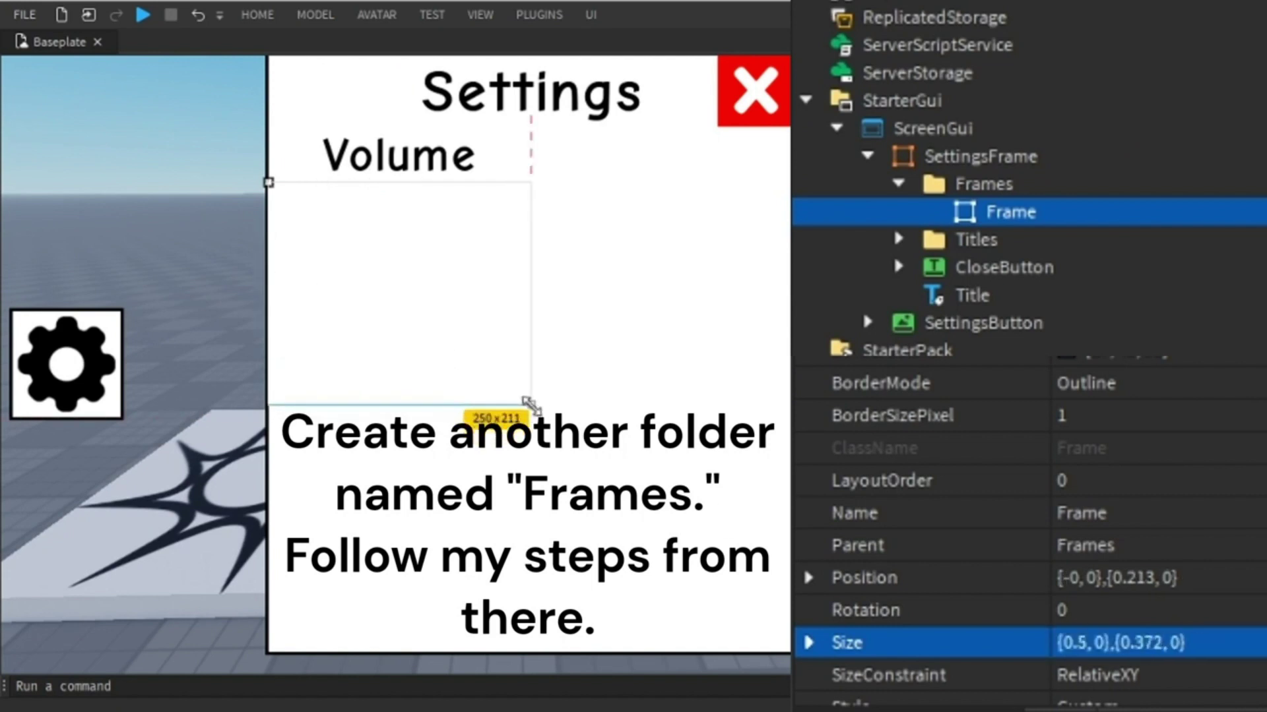
pyautogui.moveTo(530, 404); pyautogui.dragTo(526, 353)
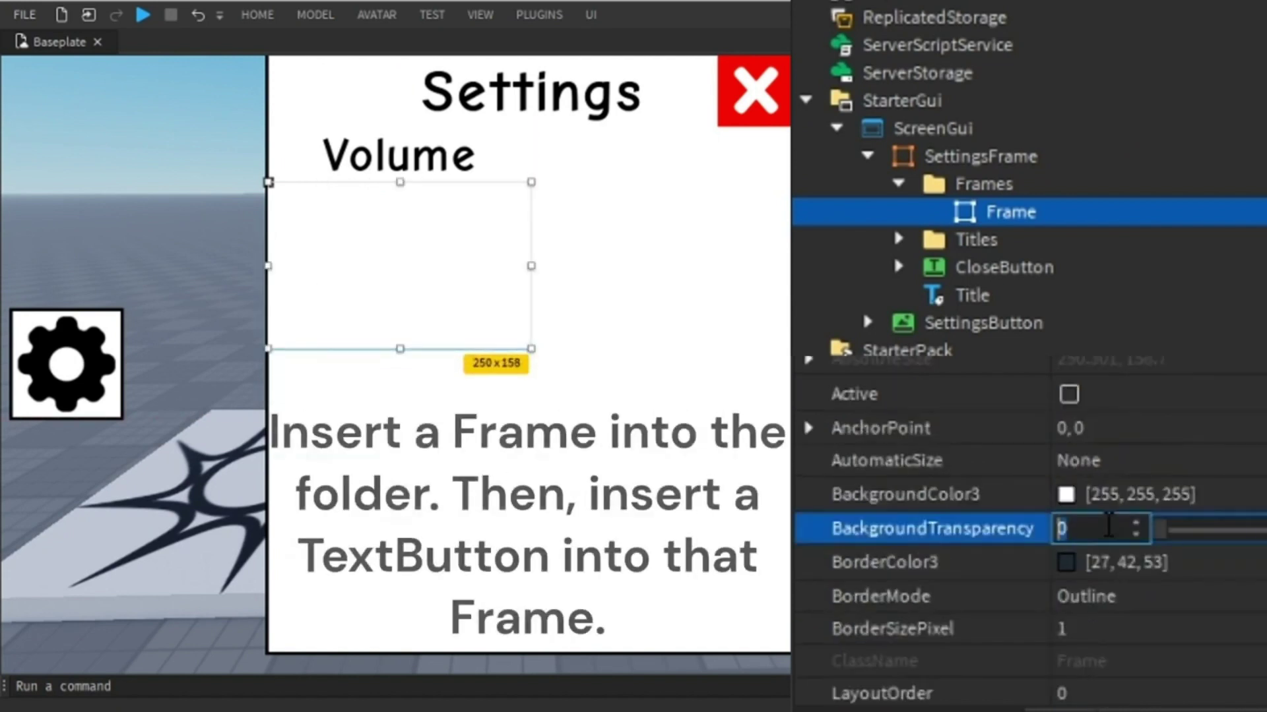
# Set the new Frame's BackgroundTransparency to 1 and rename it VolumeFrame.
pyautogui.write('1')
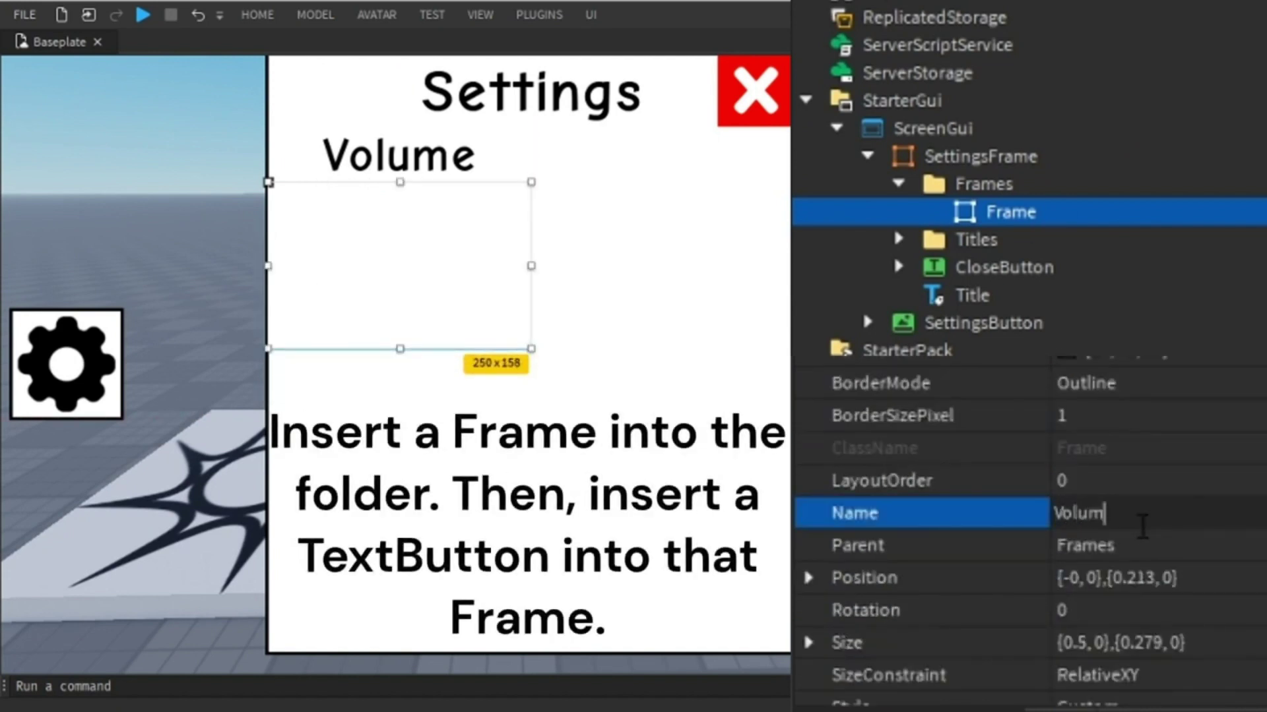
pyautogui.write('eFrame')
pyautogui.press('Return')
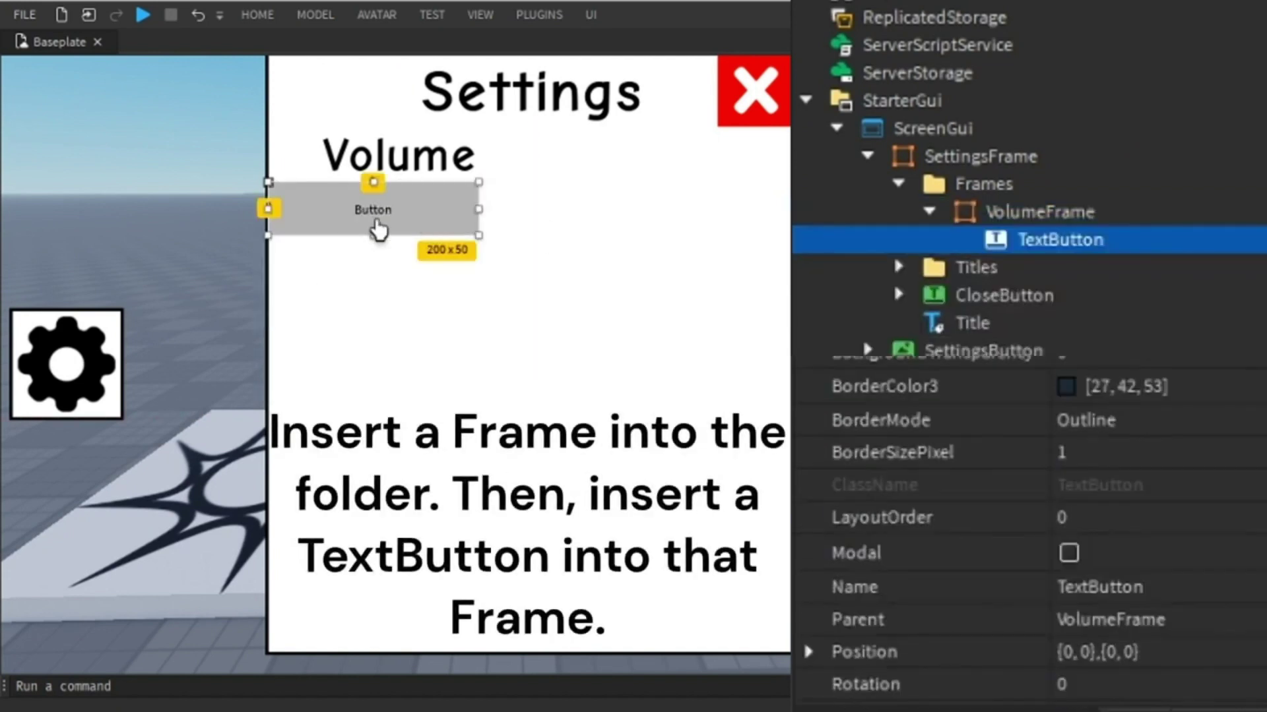
# Shrink the VolumeFrame's TextButton to about 75 by 47 pixels, with BackgroundColor3 0, 255, 0 and BorderSizePixel 0.
pyautogui.scroll(-3, 1122, 528)
pyautogui.click(1129, 540)
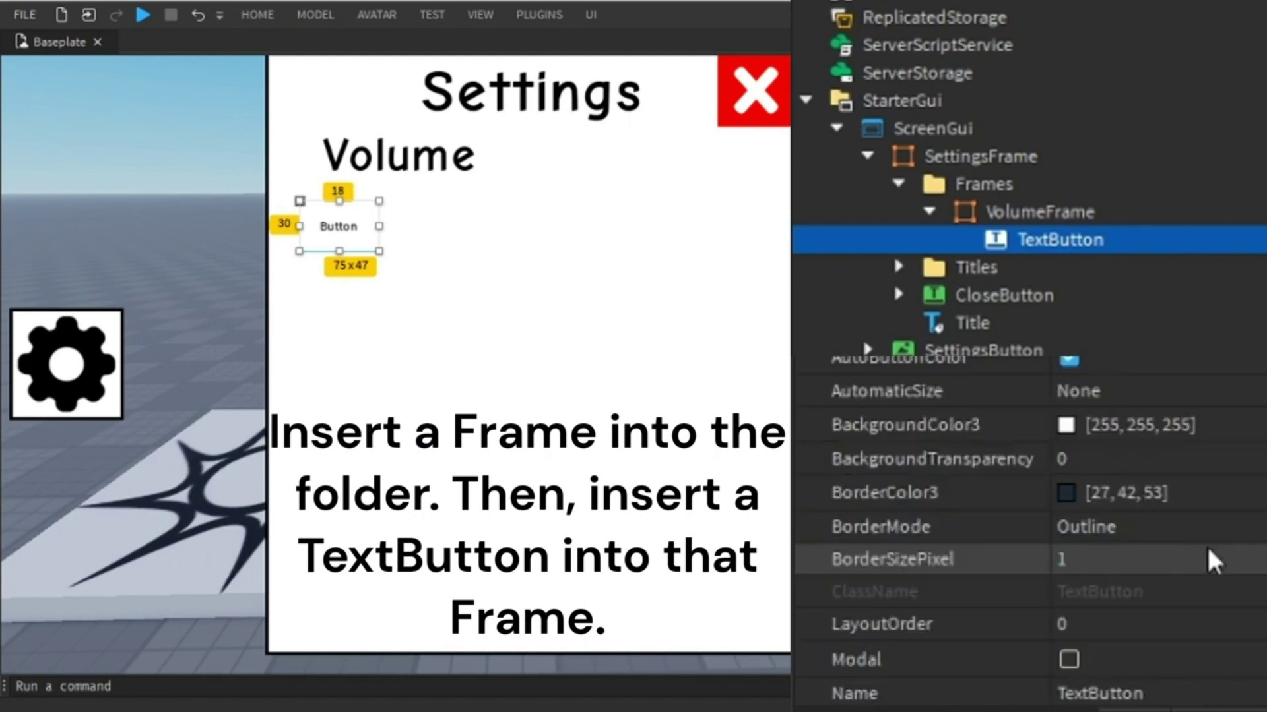
pyautogui.click(1066, 425)
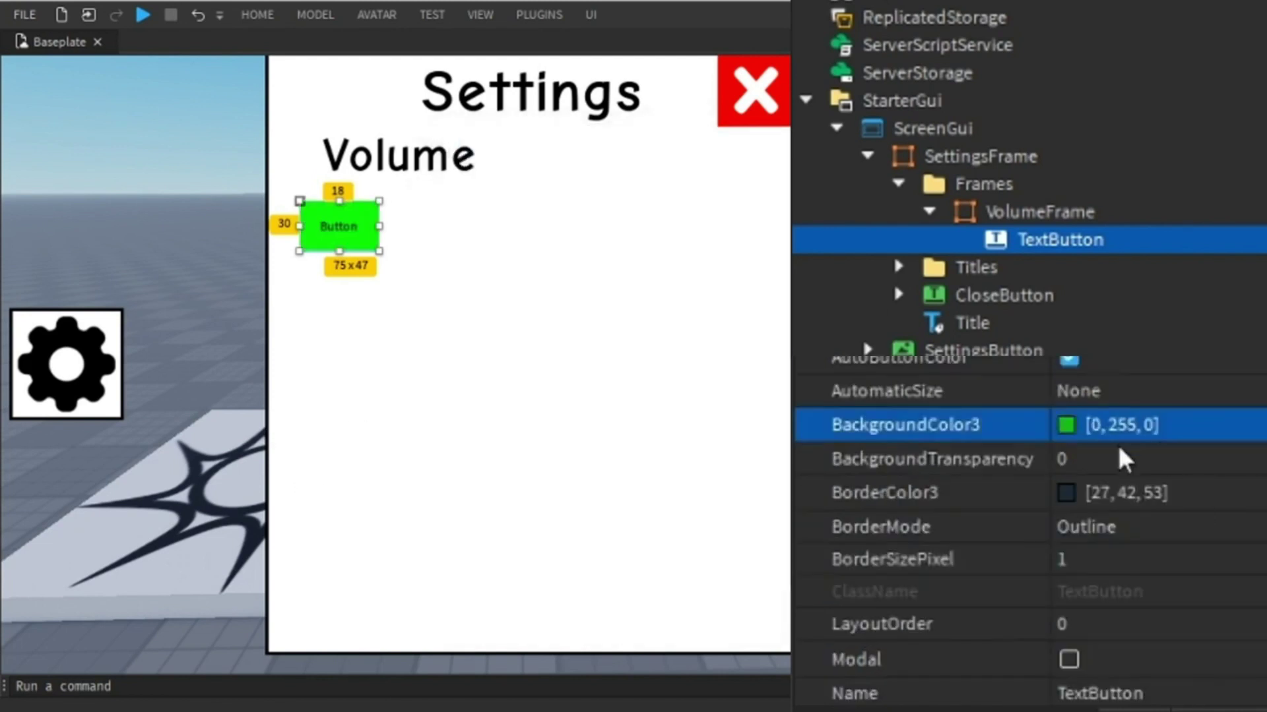
pyautogui.click(953, 559)
pyautogui.write('0')
# Turn on TextScaled for the green TextButton and set its TextColor3 to 255, 255, 255.
pyautogui.scroll(-5, 954, 541)
pyautogui.click(1069, 613)
pyautogui.click(1066, 540)
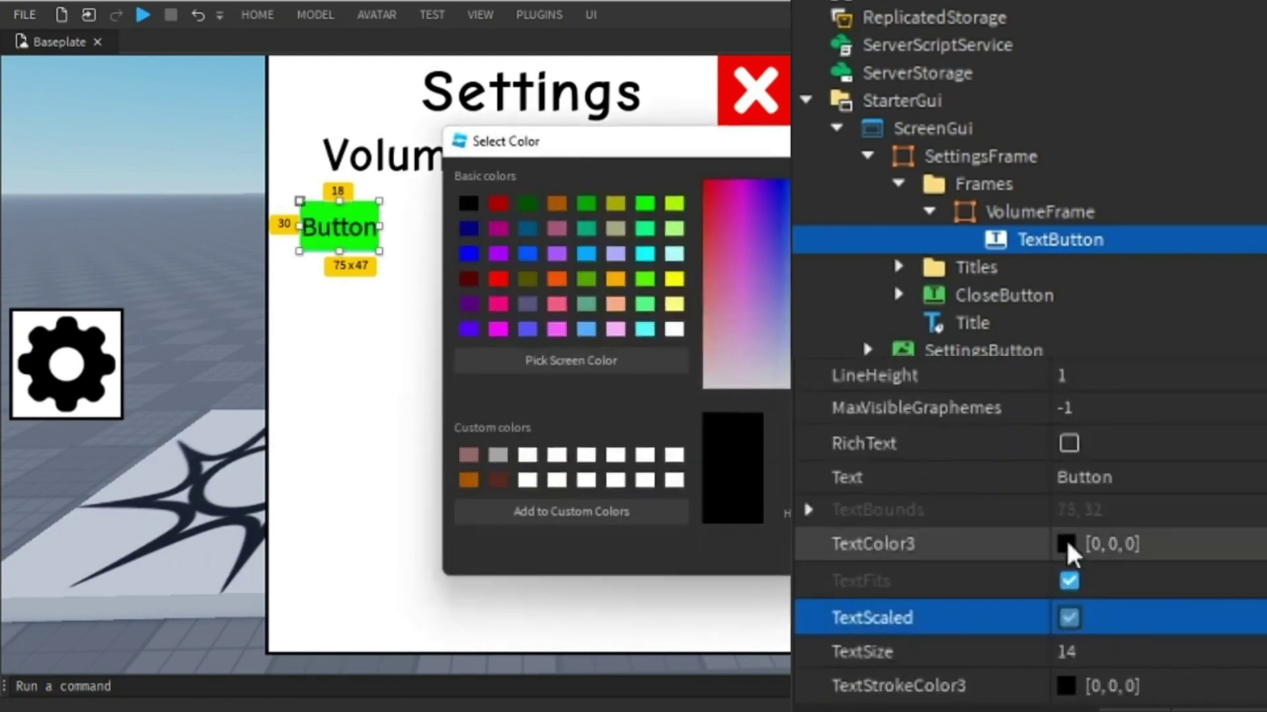
pyautogui.click(671, 319)
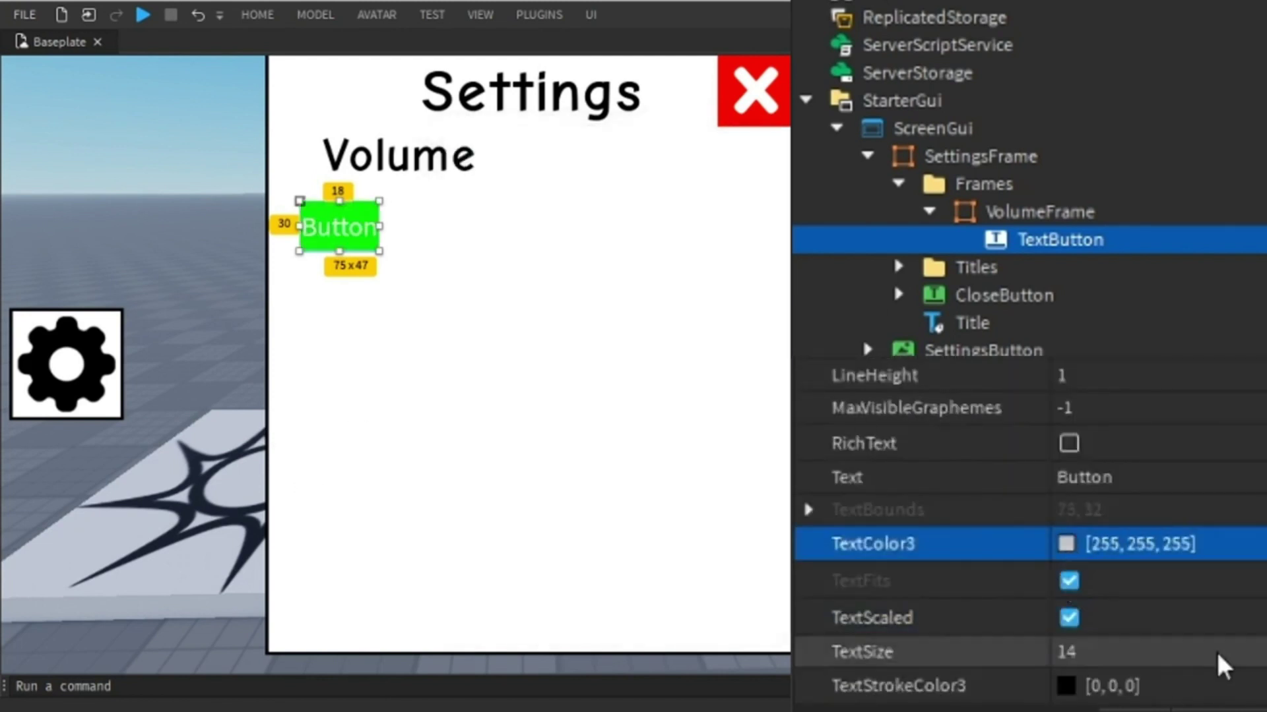
# Set the green TextButton's TextStrokeTransparency to 0.5 and its font to Fredoka One.
pyautogui.scroll(-3, 1145, 664)
pyautogui.click(1096, 614)
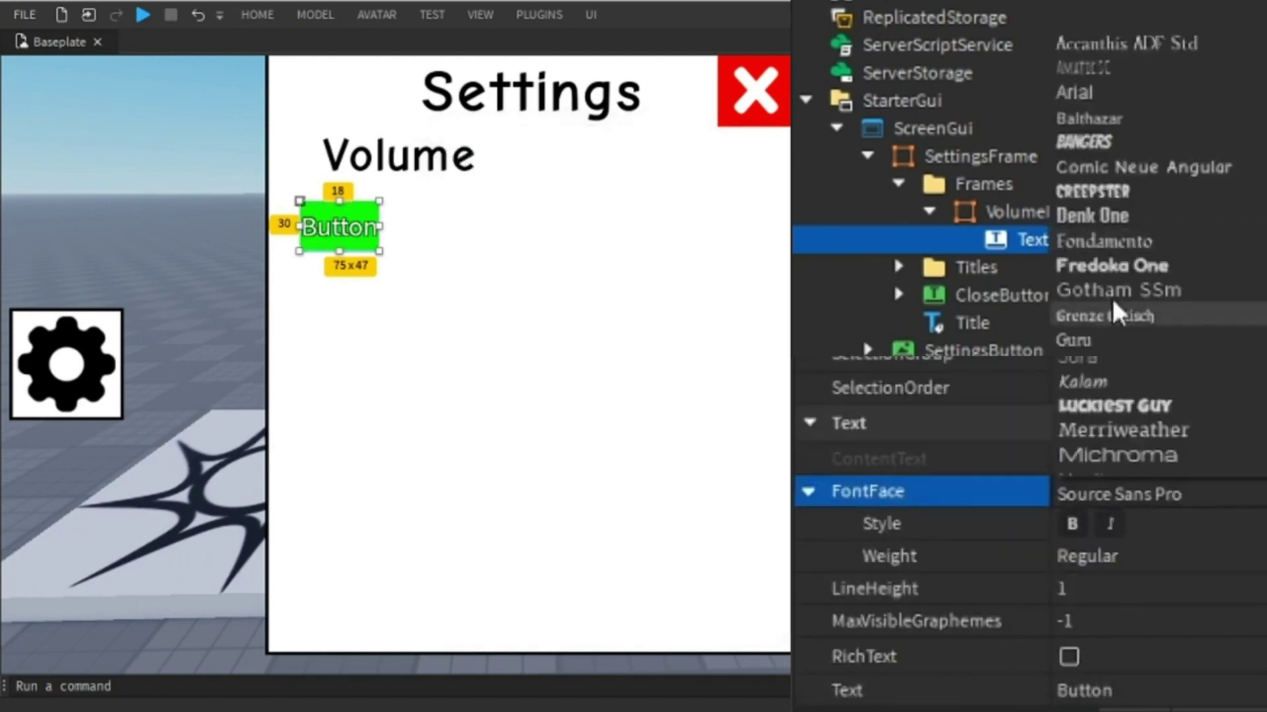
pyautogui.click(1117, 263)
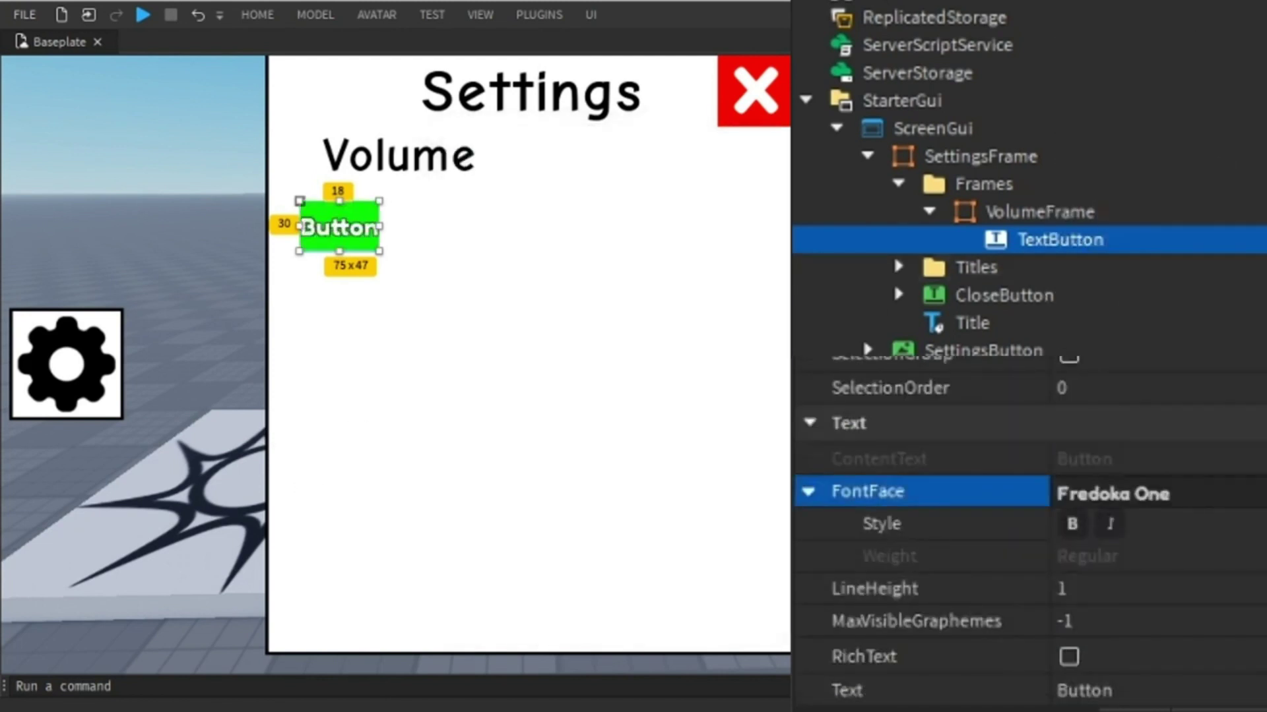
# Set the green TextButton's text to +.
pyautogui.scroll(-3, 1150, 591)
pyautogui.click(1150, 584)
pyautogui.write('+')
pyautogui.scroll(-3, 1164, 403)
pyautogui.click(1095, 614)
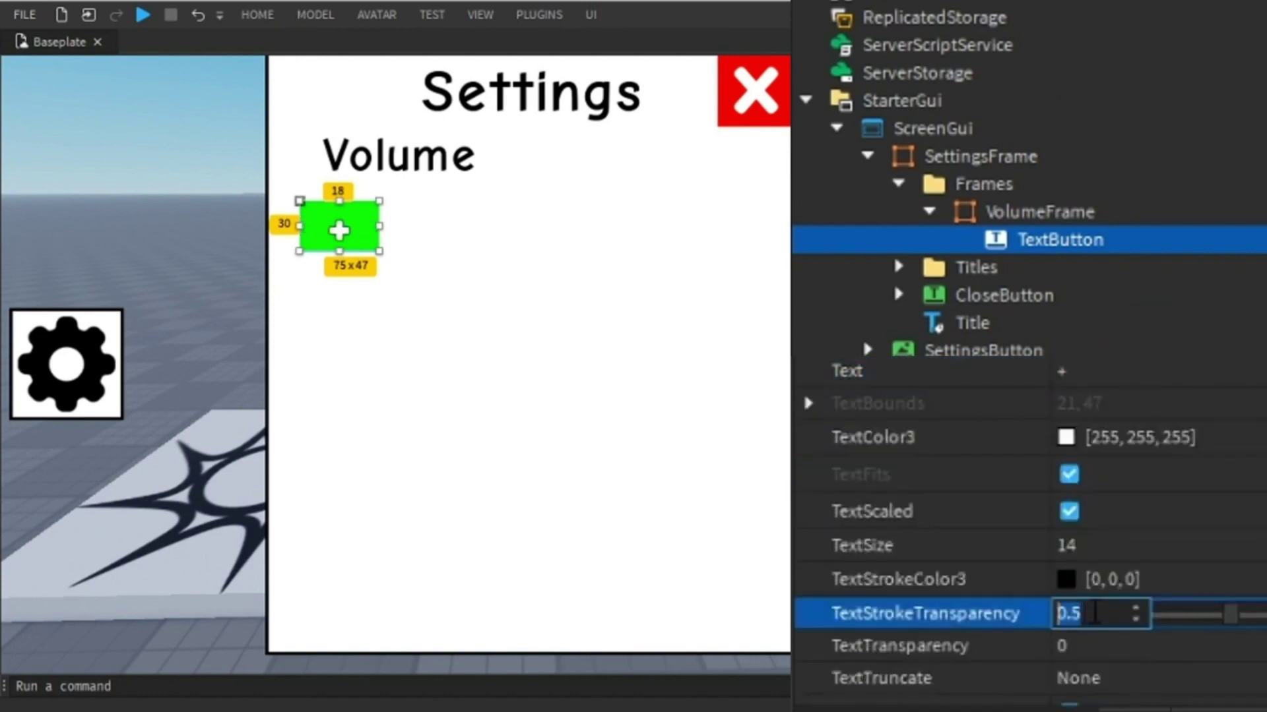
pyautogui.press('Return')
# Duplicate the plus button beside the original and turn the copy into a red button with the text -.
pyautogui.scroll(3, 1140, 434)
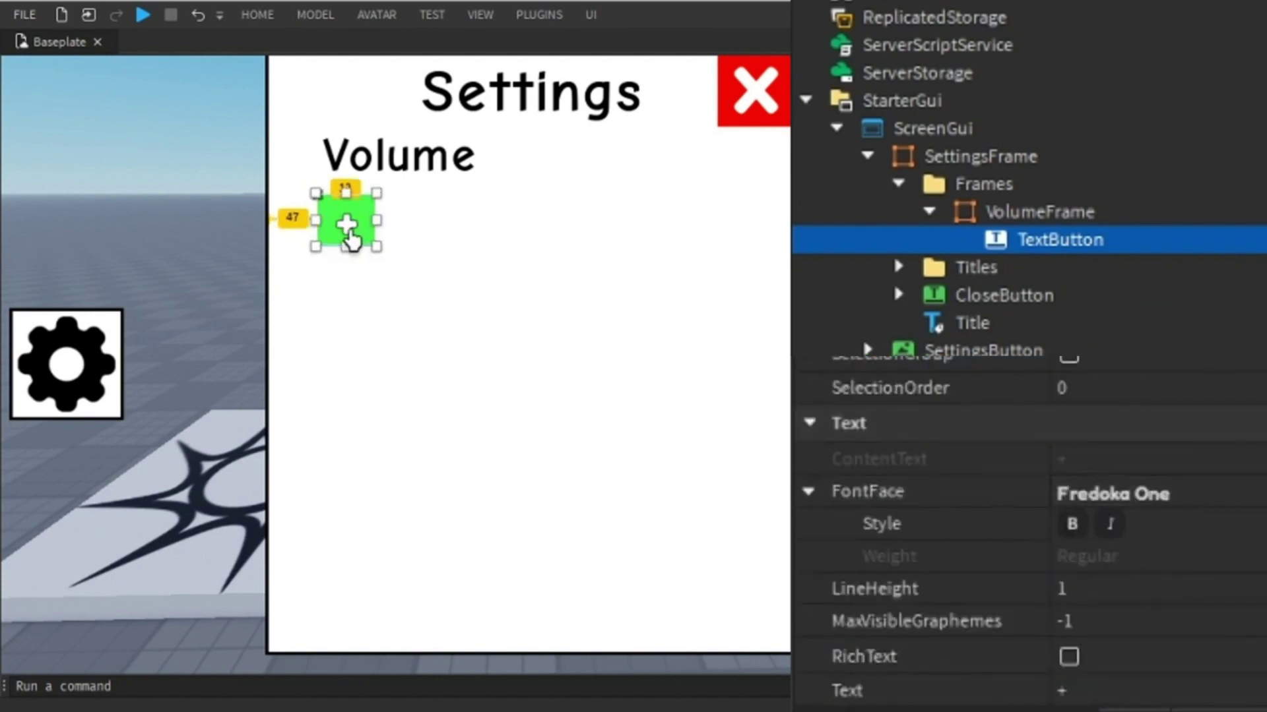
pyautogui.moveTo(339, 235); pyautogui.dragTo(440, 219)
pyautogui.hotkey('ctrl', 'd')
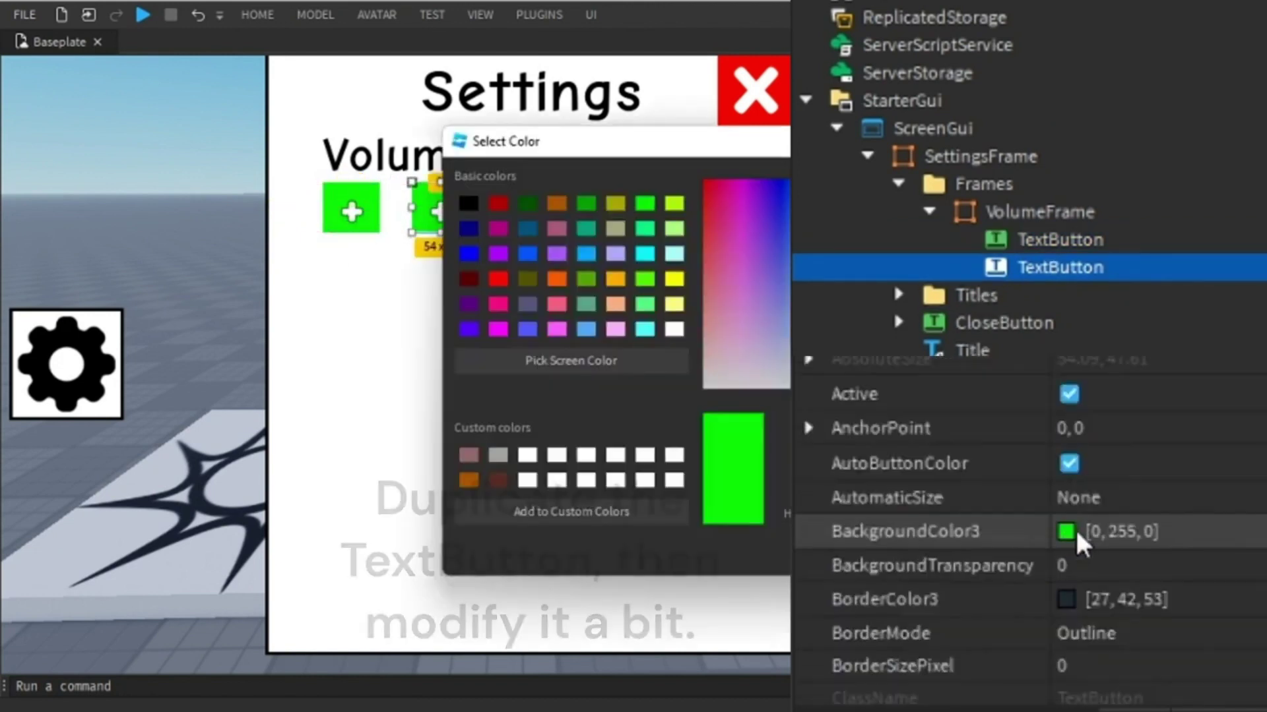
pyautogui.click(472, 212)
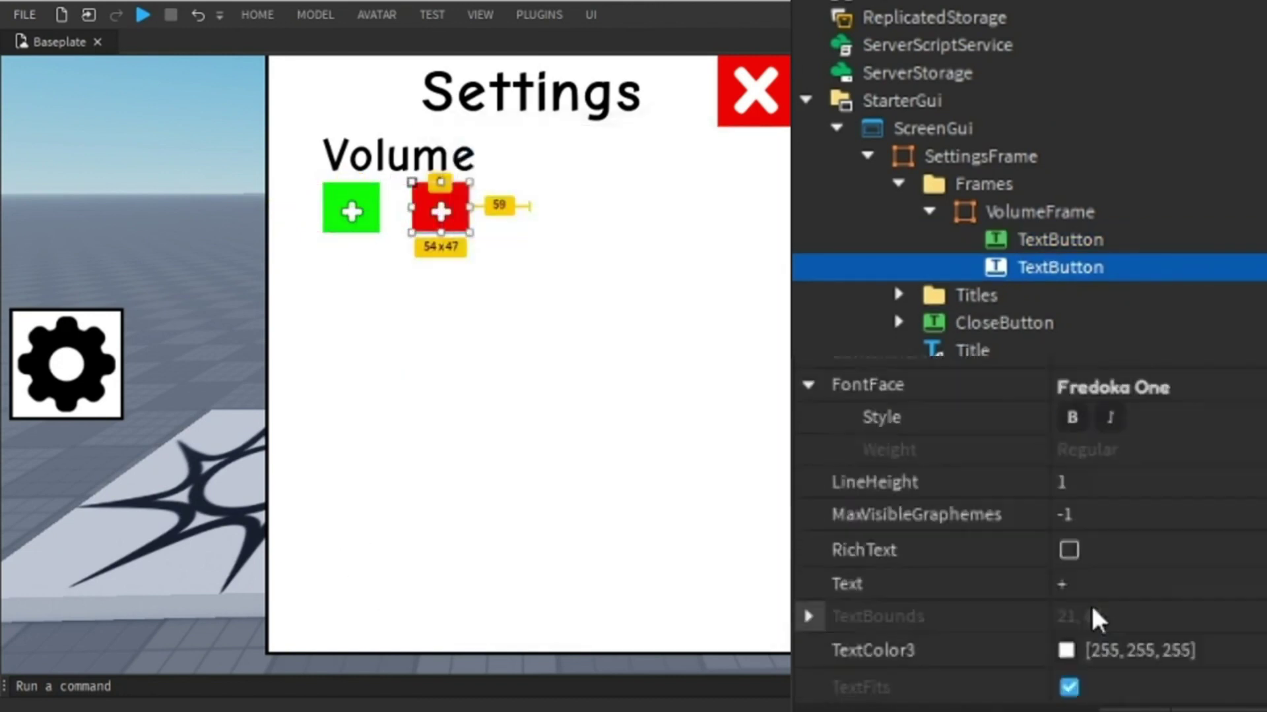
pyautogui.click(1082, 586)
pyautogui.write('-')
pyautogui.press('Return')
# Duplicate the plus button into a wide button below, about 228 by 47 pixels, and set its text to Mute.
pyautogui.click(351, 210)
pyautogui.hotkey('ctrl', 'd')
pyautogui.moveTo(357, 215); pyautogui.dragTo(459, 291)
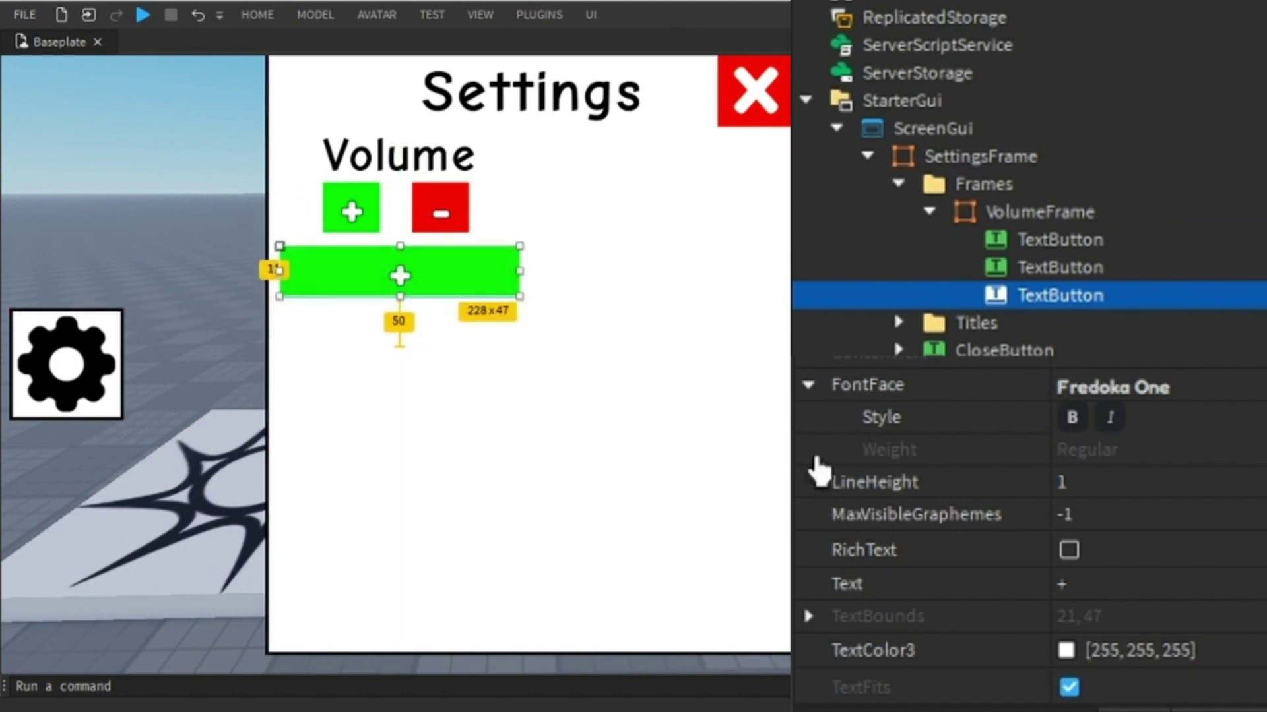
pyautogui.scroll(-3, 820, 467)
pyautogui.click(1097, 480)
pyautogui.write('Mute')
pyautogui.press('Return')
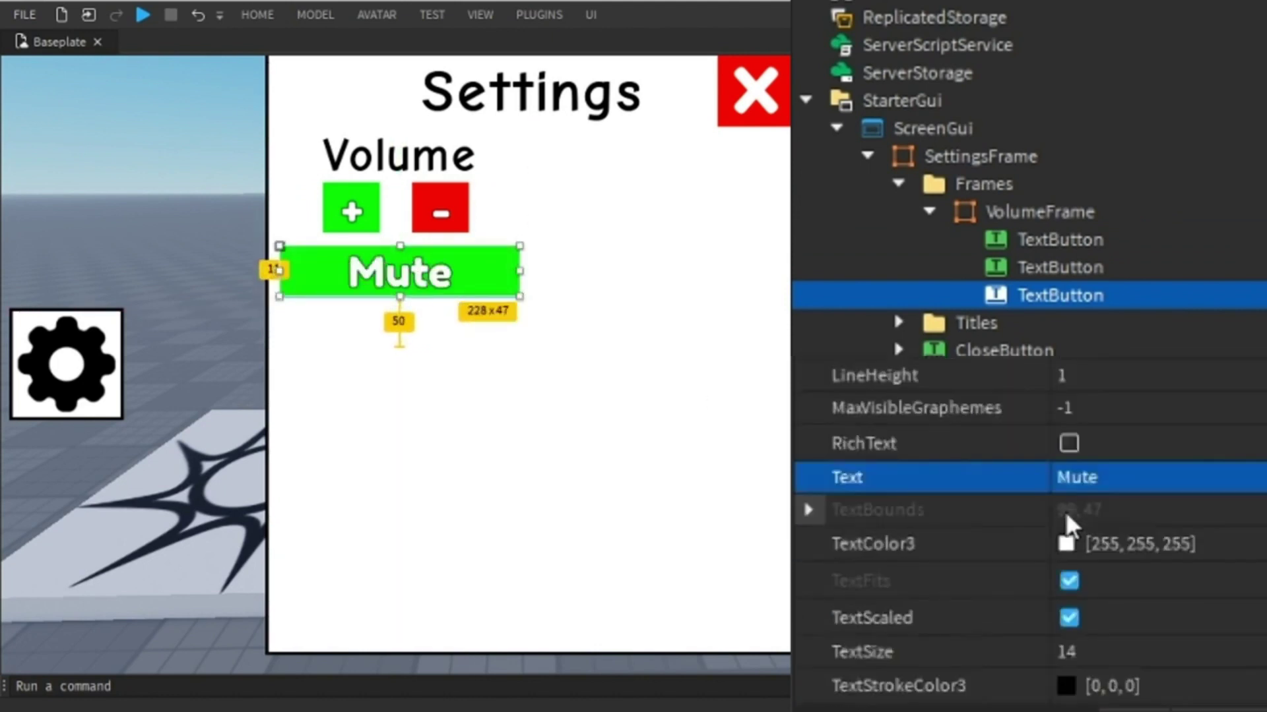
# Set the Mute button's BackgroundColor3 to 255, 0, 4.
pyautogui.scroll(10, 1069, 518)
pyautogui.click(1066, 426)
pyautogui.click(864, 554)
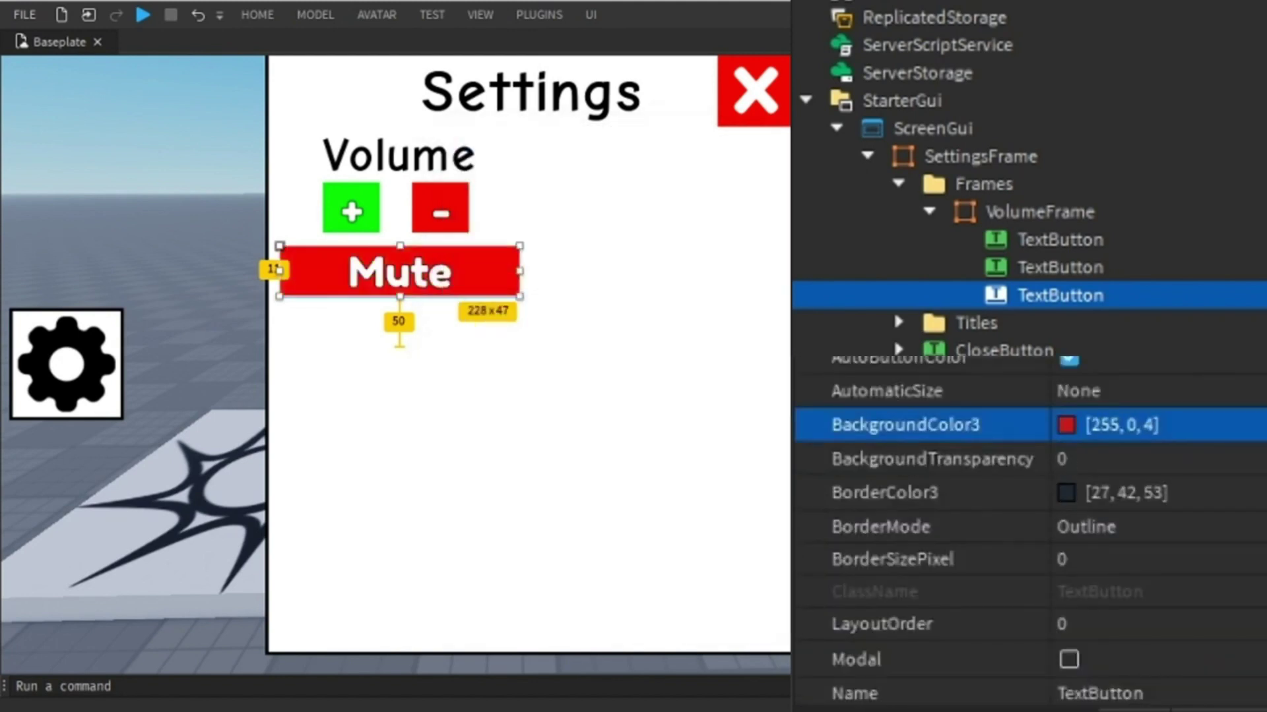
# Rename the wide button Mute, the minus button Down and the plus button Up.
pyautogui.scroll(-4, 1161, 539)
pyautogui.scroll(3, 1154, 538)
pyautogui.click(1128, 587)
pyautogui.write('Mute')
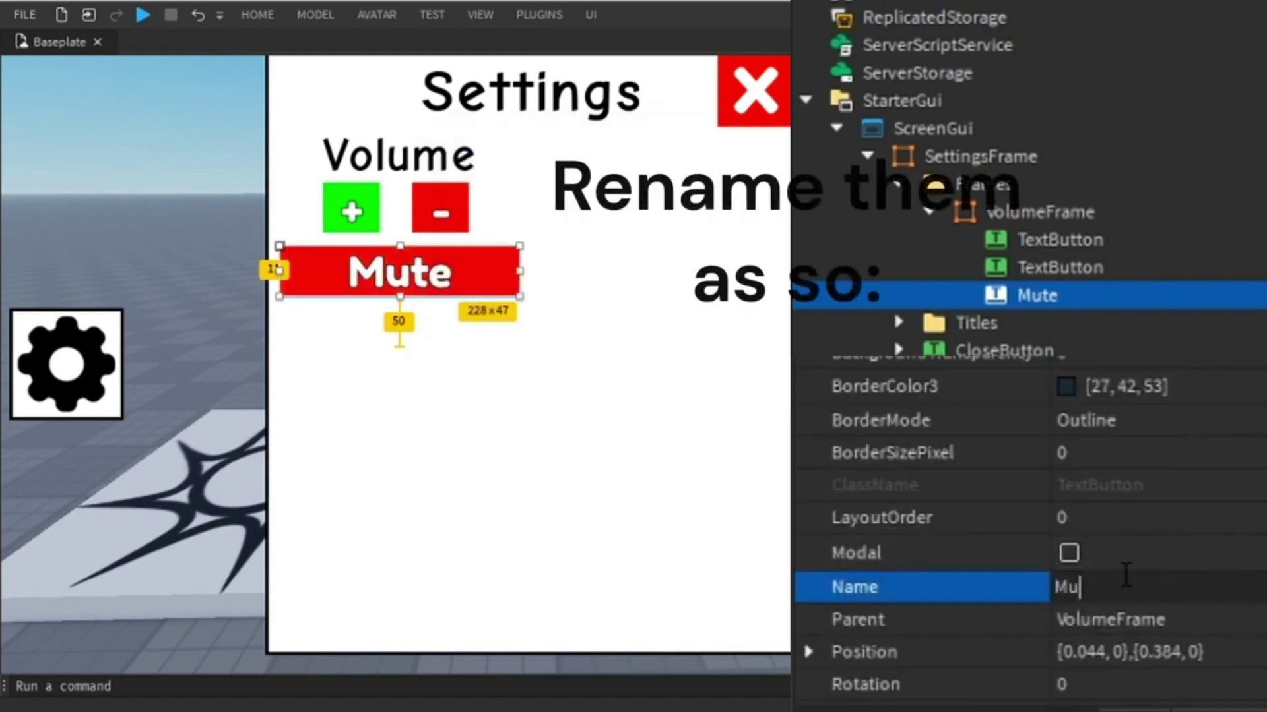
pyautogui.press('Return')
pyautogui.click(1049, 267)
pyautogui.click(1115, 587)
pyautogui.write('Down')
pyautogui.press('Return')
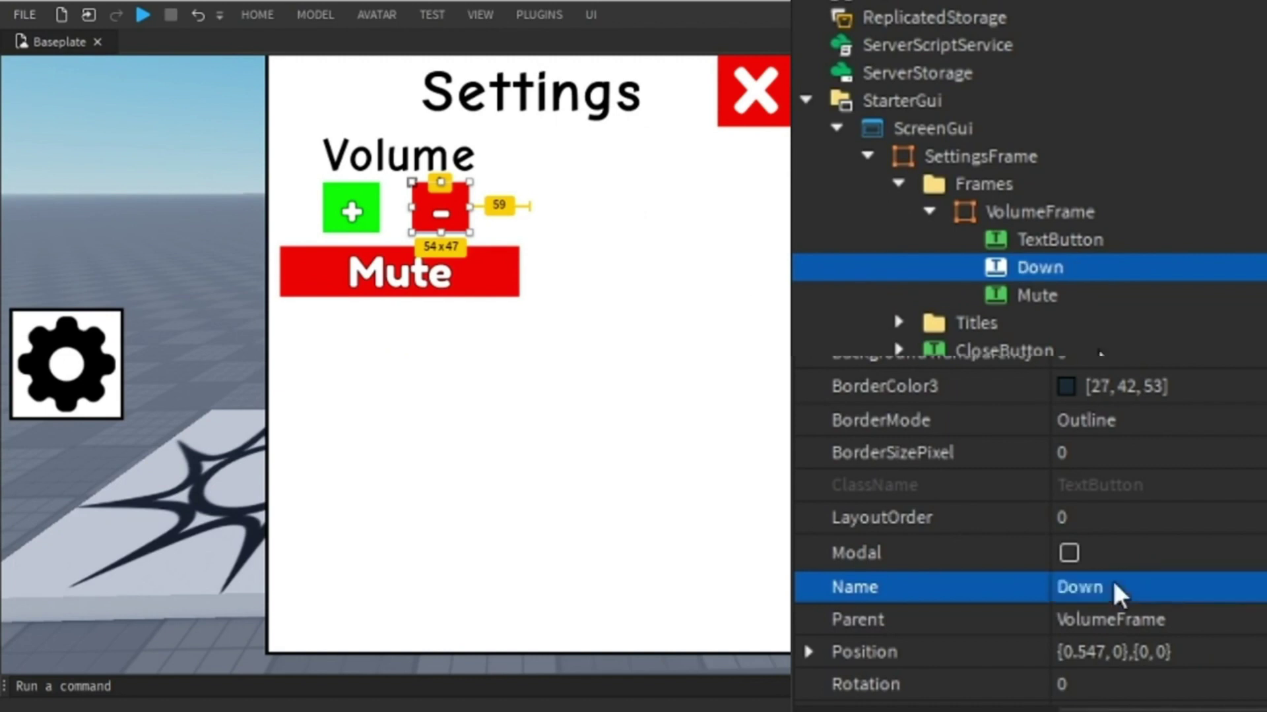
pyautogui.click(1066, 246)
pyautogui.click(1099, 587)
pyautogui.write('Up')
pyautogui.press('Return')
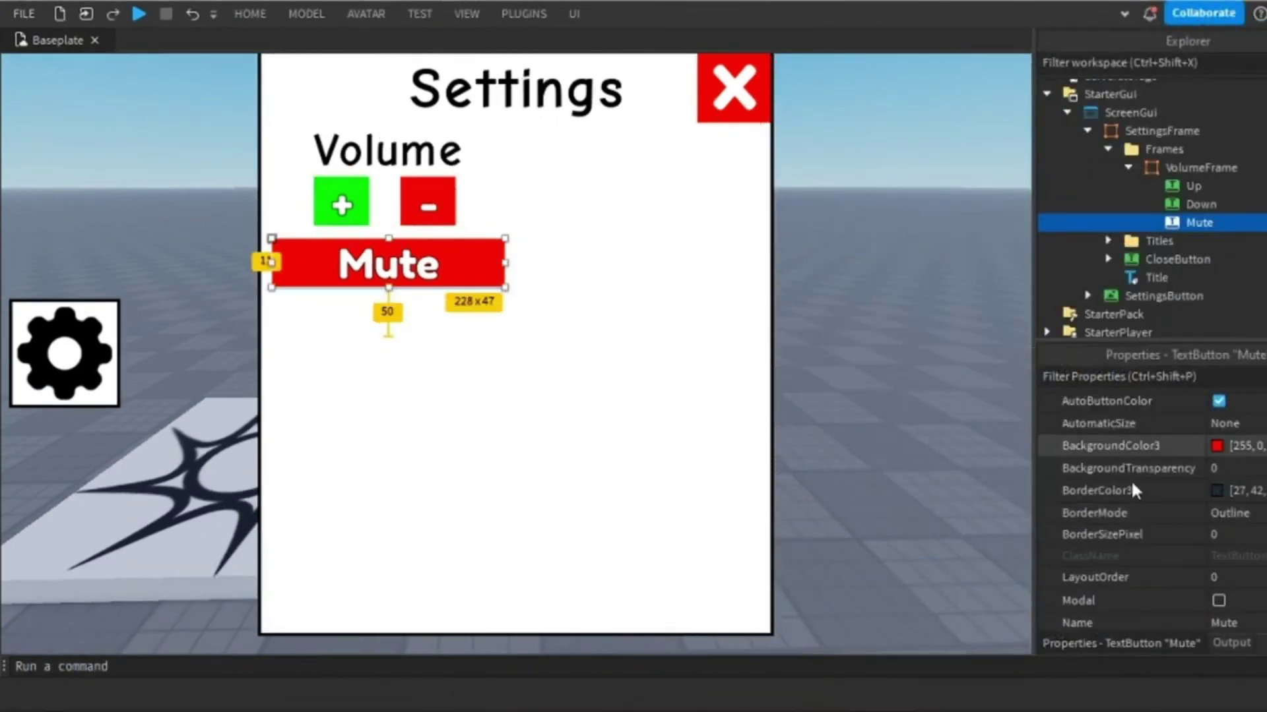
# Change the Mute button's text to Mute Music.
pyautogui.scroll(-10, 1131, 480)
pyautogui.click(1248, 551)
pyautogui.write('Mus')
pyautogui.write('ic')
pyautogui.press('Return')
# Duplicate the Up, Down and Mute buttons together and place the copies below the originals, all about 34 pixels tall.
pyautogui.keyDown('shift'); pyautogui.click(1012, 106); pyautogui.keyUp('shift')
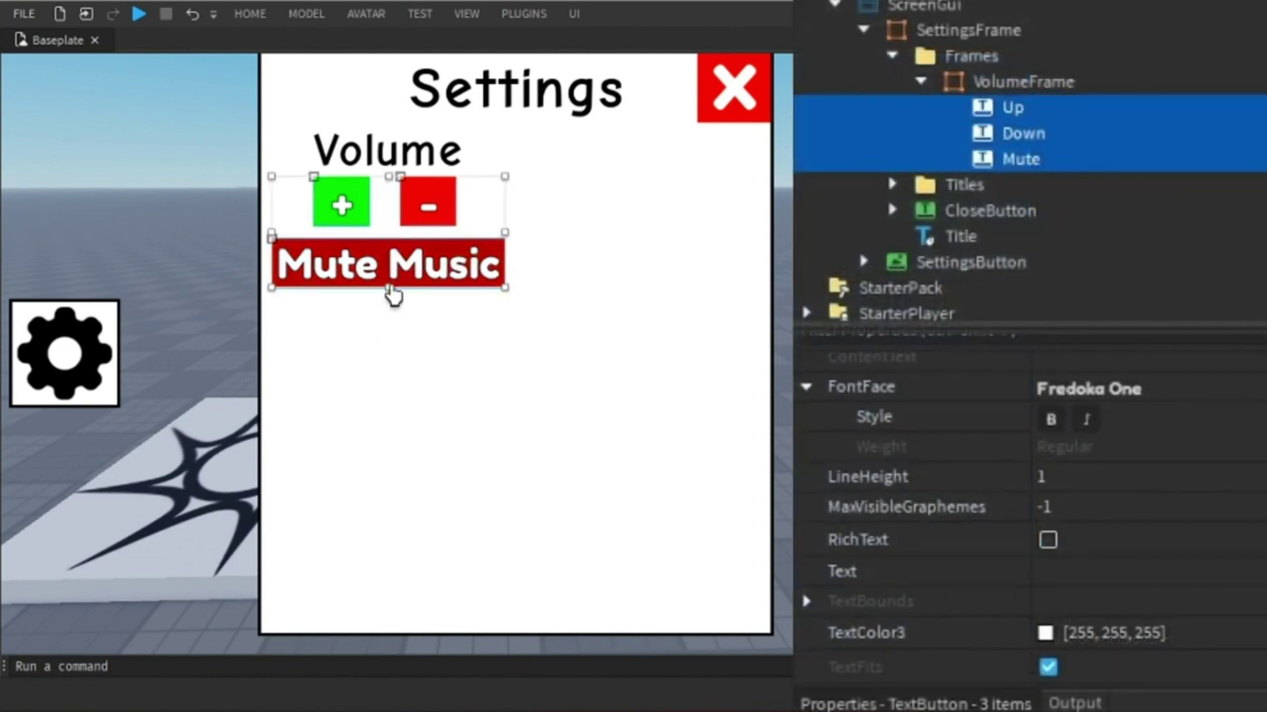
pyautogui.hotkey('ctrl', 'd')
pyautogui.moveTo(392, 260); pyautogui.dragTo(395, 351)
# Rename the duplicated Down, Mute and Up buttons DownSFX, MuteSFX and UpSFX.
pyautogui.scroll(10, 1132, 561)
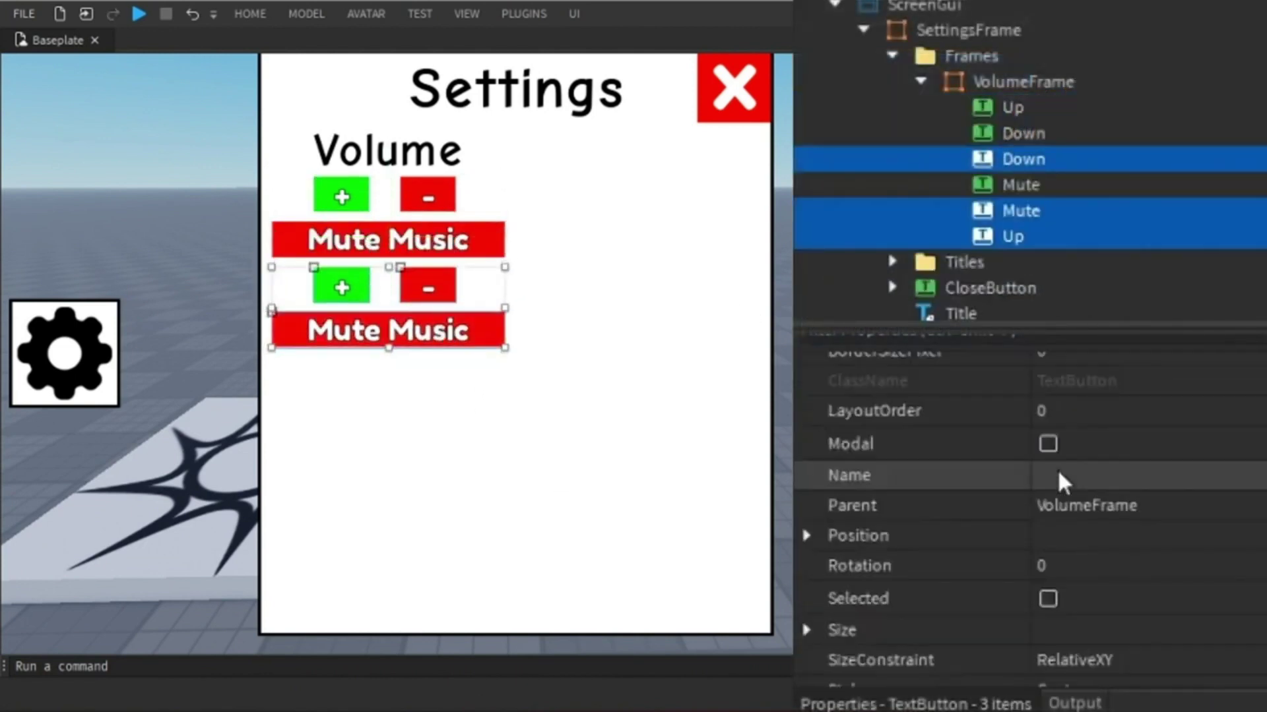
pyautogui.click(992, 161)
pyautogui.click(1121, 575)
pyautogui.click(1029, 211)
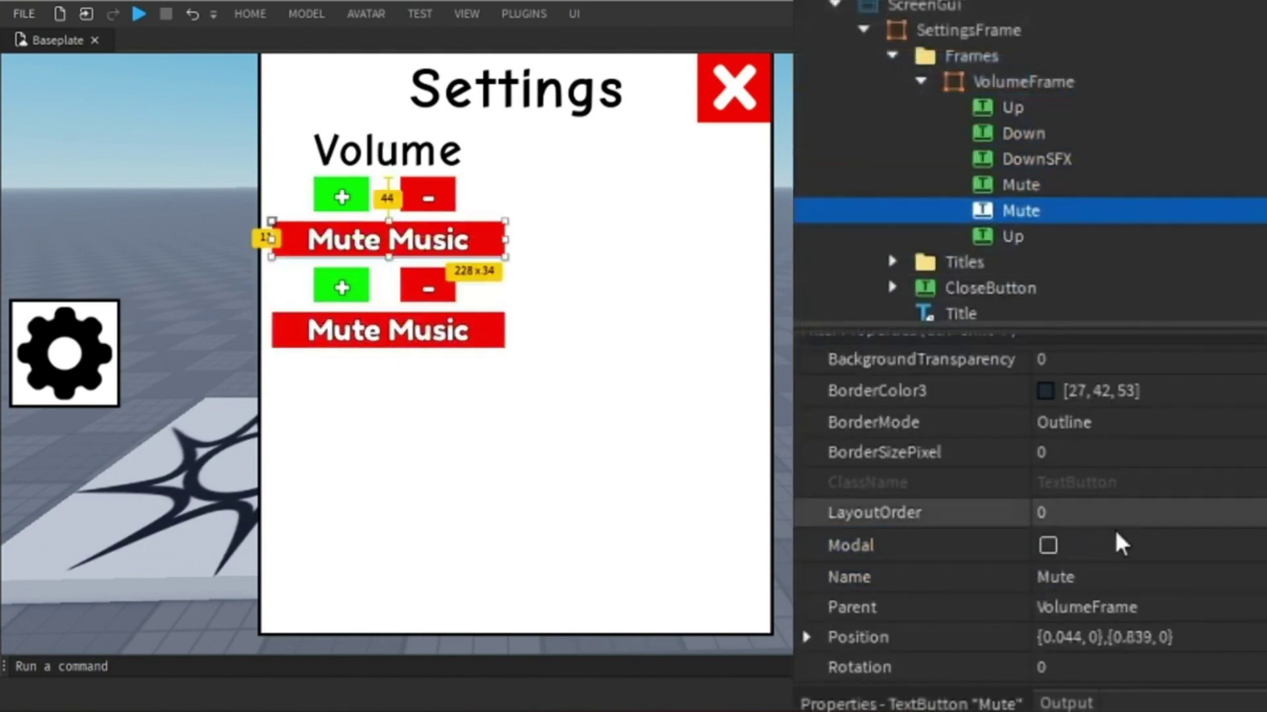
pyautogui.click(1108, 577)
pyautogui.write('SFX')
pyautogui.press('Return')
pyautogui.click(1009, 236)
pyautogui.click(1091, 577)
pyautogui.write('SFX')
pyautogui.click(1046, 169)
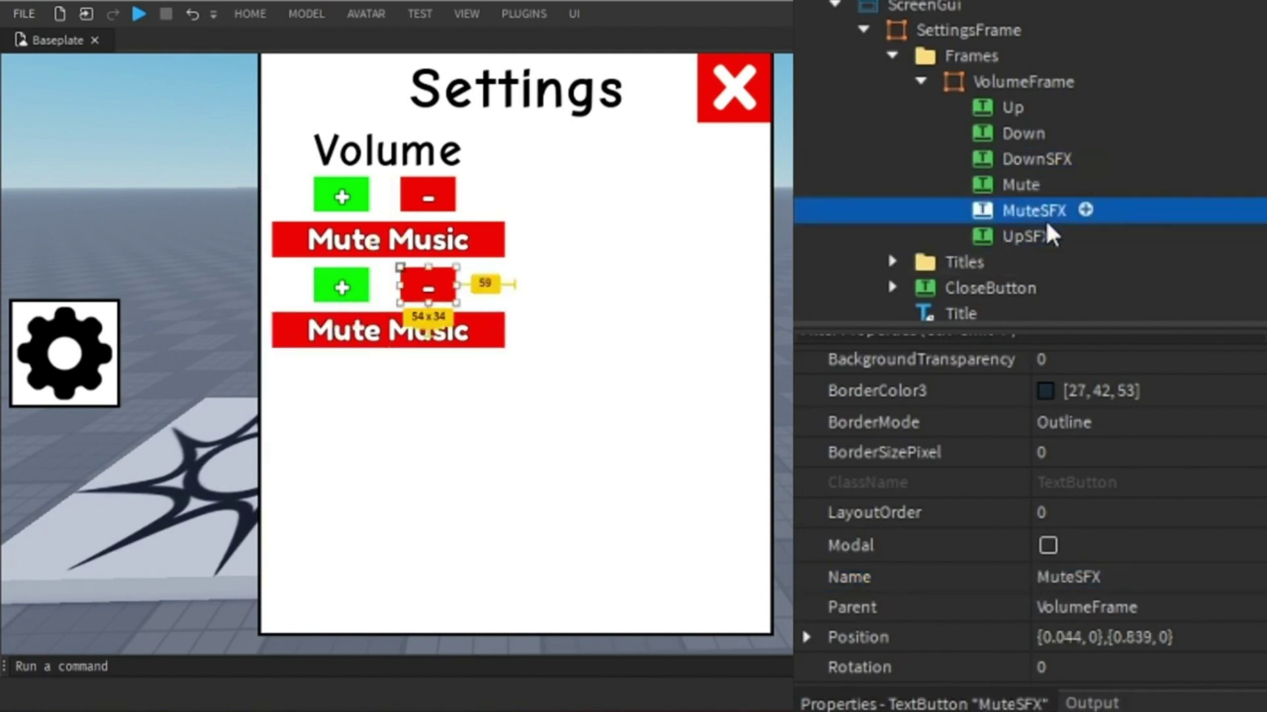
# Set the MuteSFX button's text to Mute SFX.
pyautogui.scroll(-10, 1075, 528)
pyautogui.click(1075, 564)
pyautogui.press('Return')
# Rename the two SoundGroups in SoundService Music and SFX.
pyautogui.scroll(-3, 969, 232)
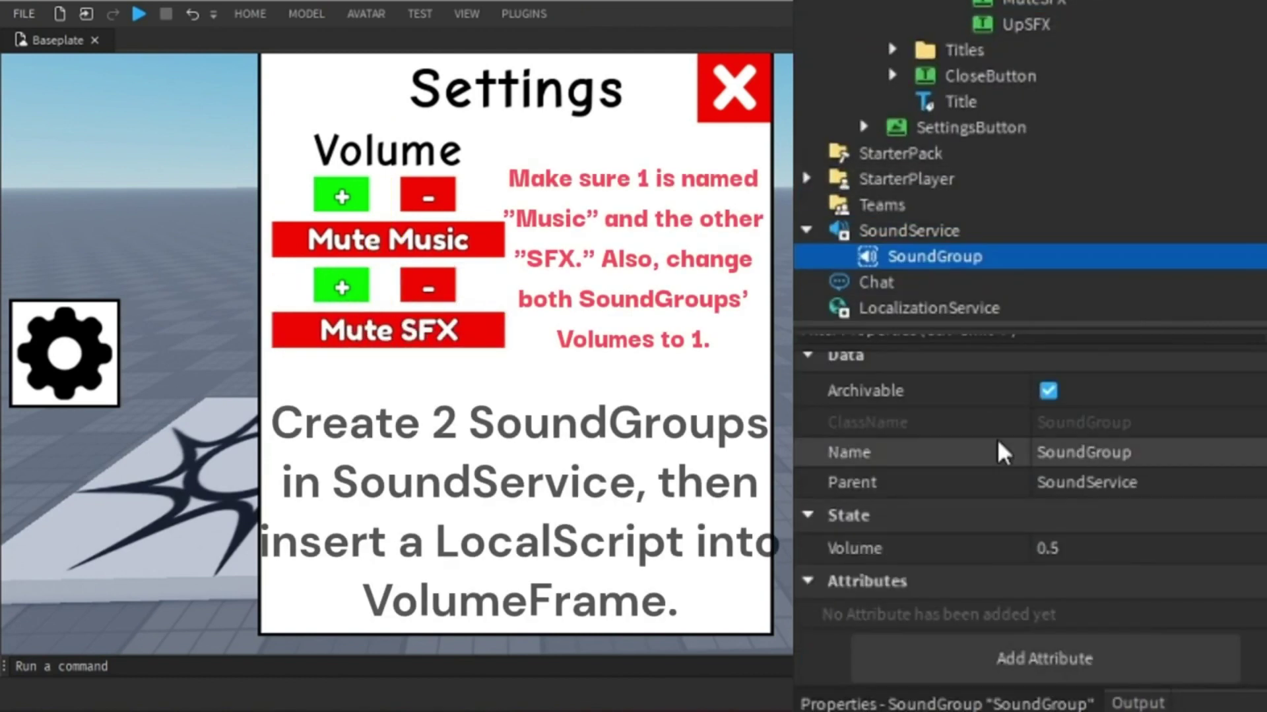
pyautogui.click(1117, 452)
pyautogui.click(1122, 452)
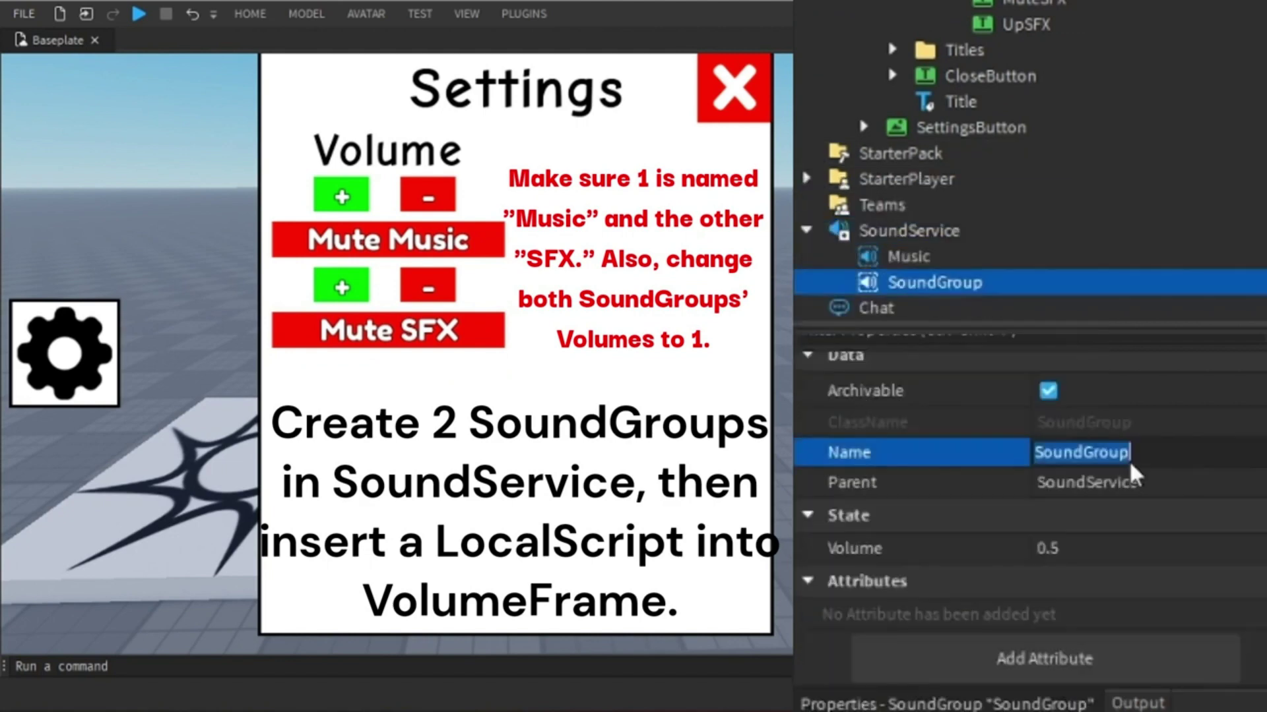
# Insert a LocalScript into VolumeFrame and rename it VolumeLocal.
pyautogui.click(1007, 71)
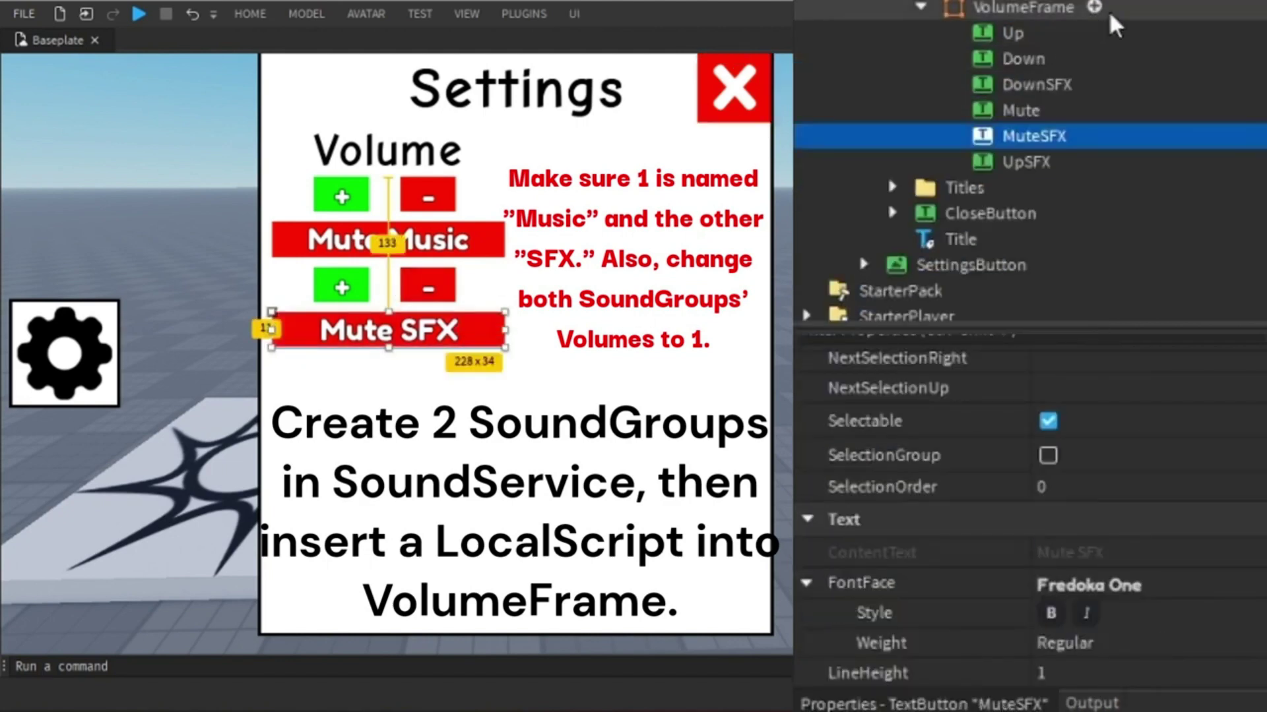
pyautogui.click(1029, 11)
pyautogui.click(880, 270)
pyautogui.click(1122, 448)
pyautogui.write('Vo')
pyautogui.write('lumeLocal')
pyautogui.press('Return')
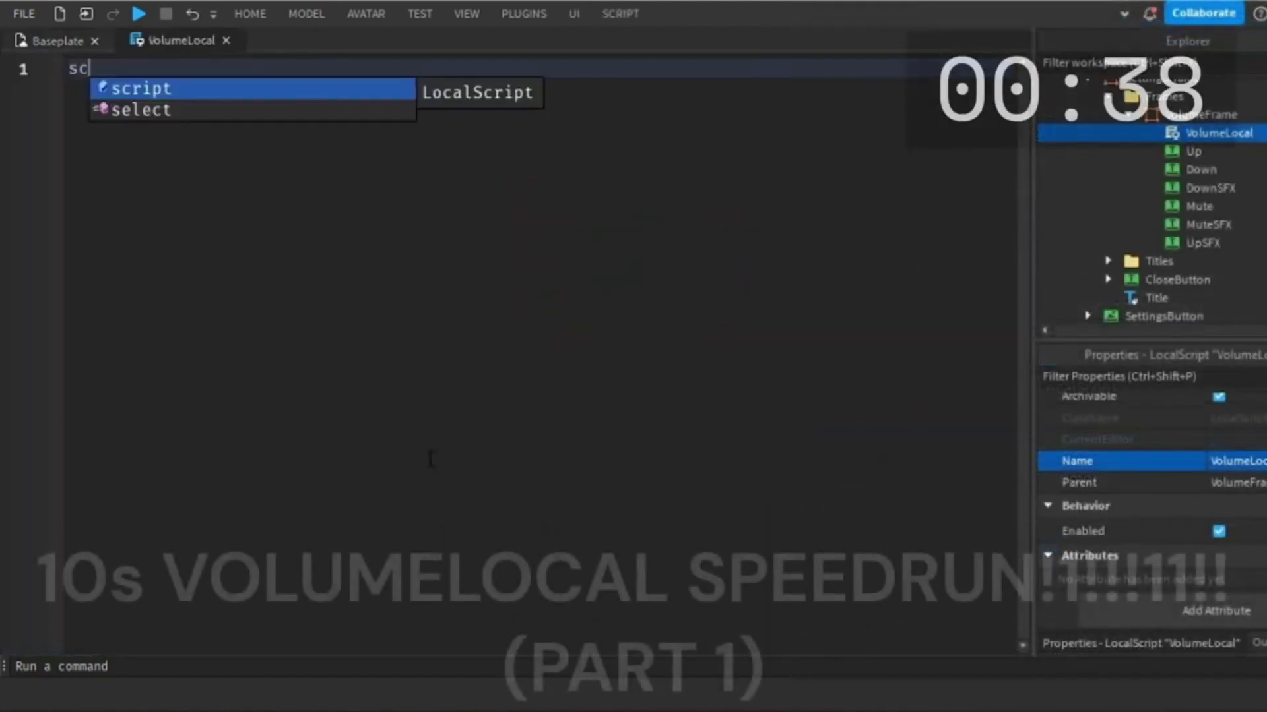
# In VolumeLocal, declare frame as script.Parent and the variables up, down and mute for the frame's Up, Down and Mute buttons.
pyautogui.write('local frame = script.Parent')
pyautogui.press('Return')
pyautogui.write('local up = frame.Up')
pyautogui.press('Return')
pyautogui.write('local down = frame.Down')
pyautogui.press('Return')
pyautogui.write('local mute = frame.Mute')
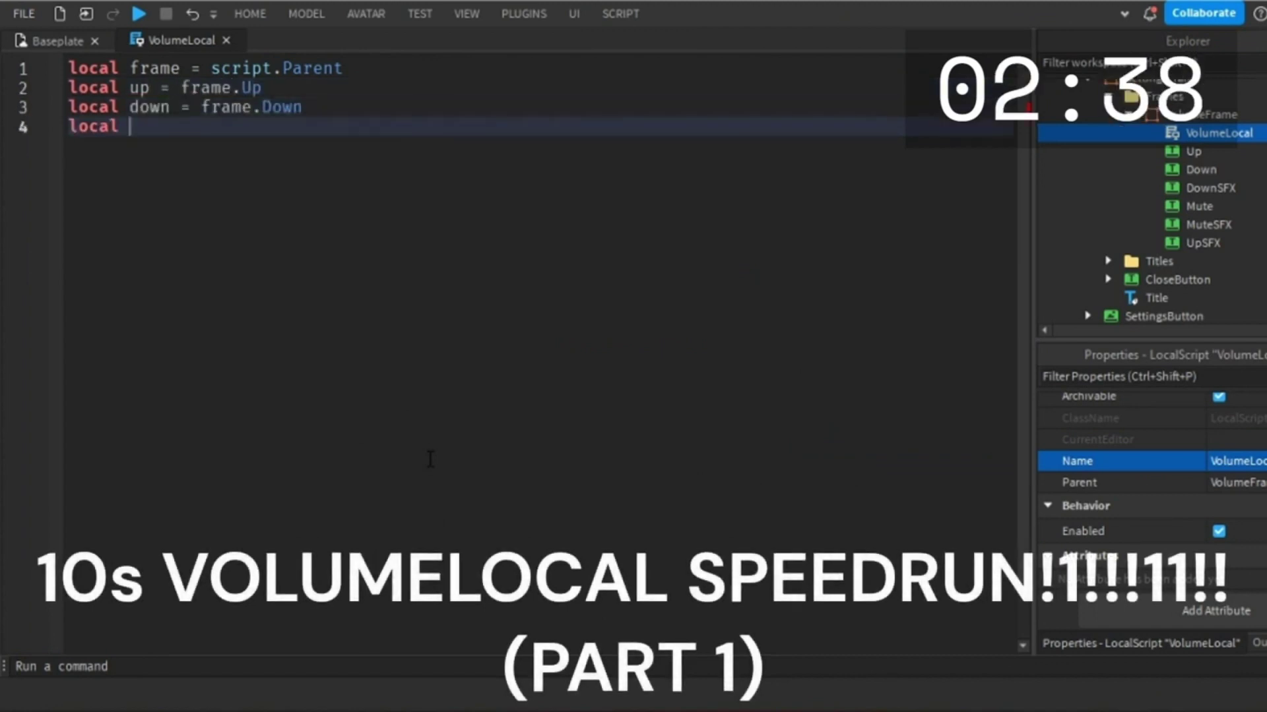
# Declare the variables upS, downS and muteS for the frame's UpSFX, DownSFX and MuteSFX buttons.
pyautogui.press('Return')
pyautogui.write('local upS = frame.UpSFX')
pyautogui.press('Return')
pyautogui.write('local downS = frame.DownSFX')
pyautogui.press('Return')
pyautogui.write('local mute')
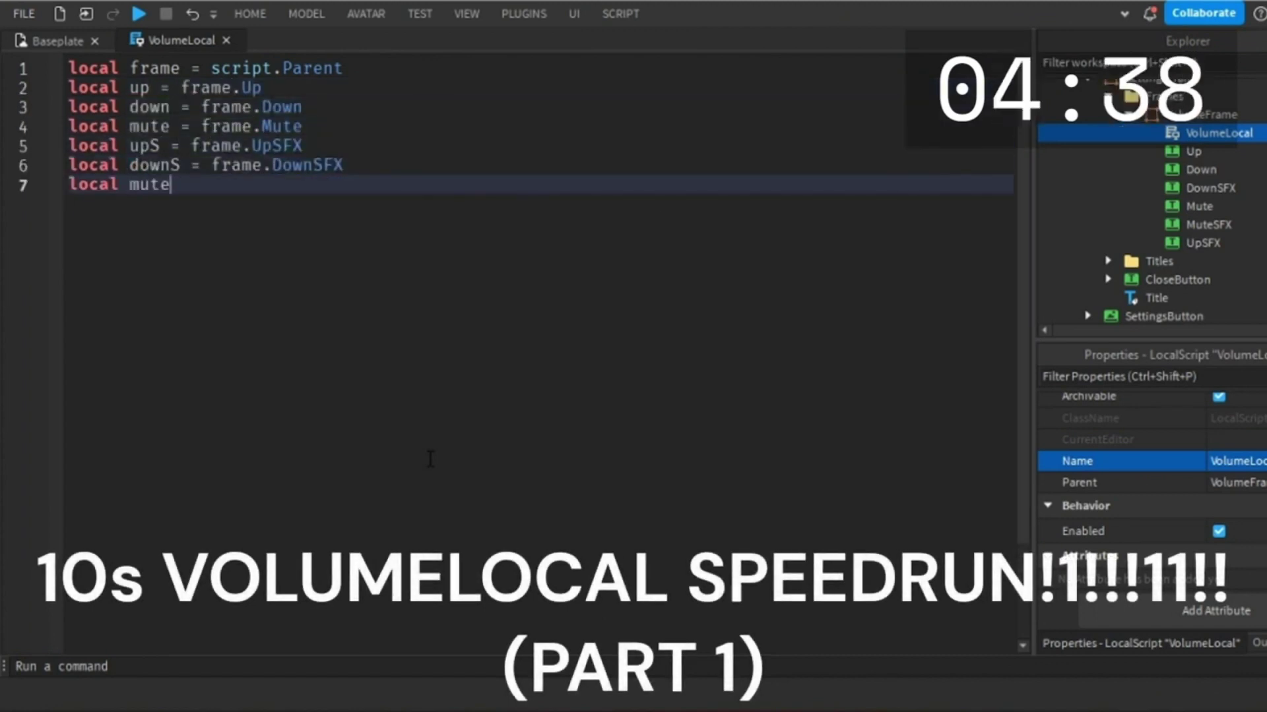
pyautogui.write('S = frame.MuteSFX')
pyautogui.press('Return')
# Declare the colour variables green as Color3.new(0,1,0) and red as Color3.new(1,0,0).
pyautogui.write('local green = Color3.new(0,1,0)')
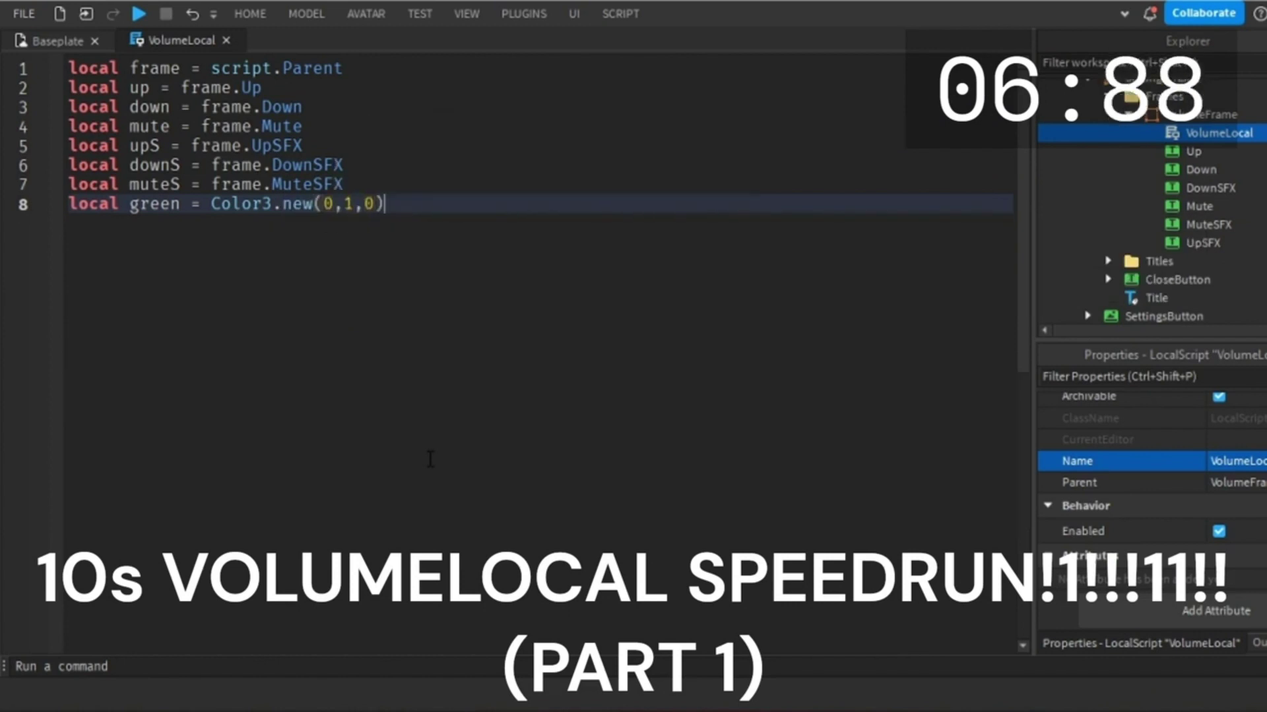
pyautogui.press('Return')
pyautogui.write('local red = Color3.new(1,0,0)')
# Add a "-- Variables" comment above the declarations and a "-- Functions" comment below them.
pyautogui.click(69, 68)
pyautogui.press('Return')
pyautogui.press('Up')
pyautogui.write('-- Variables')
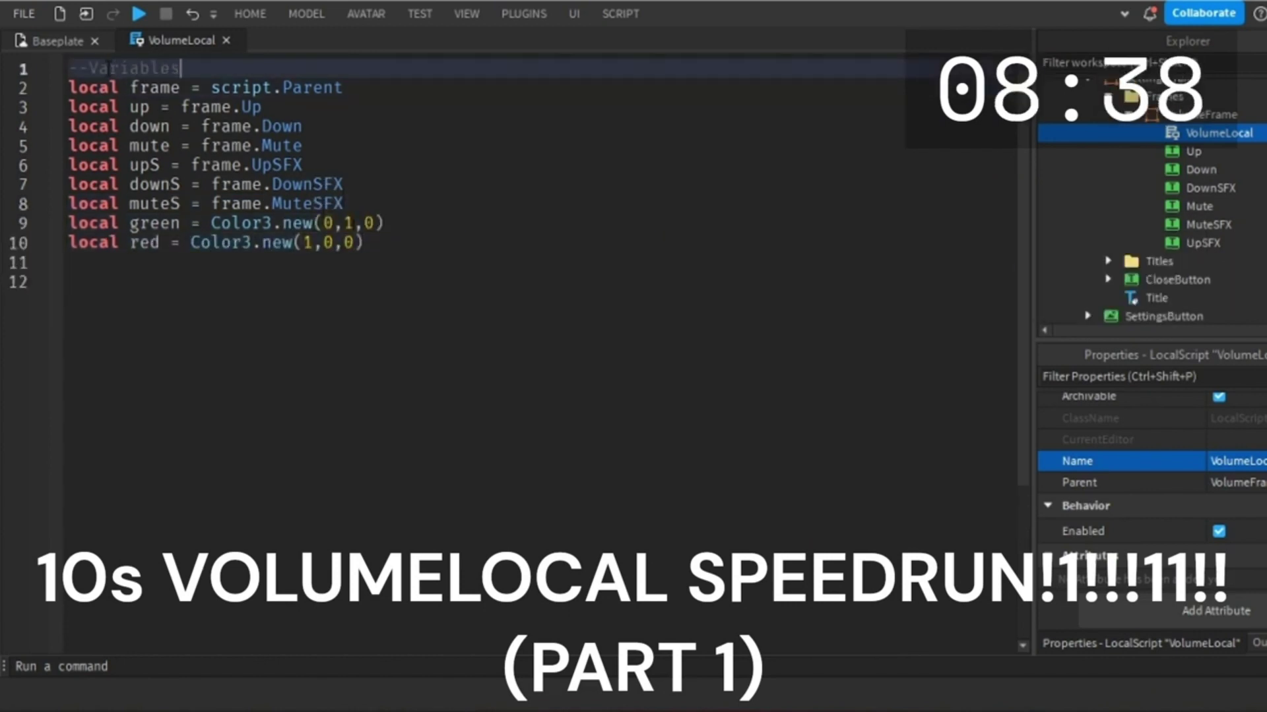
pyautogui.click(109, 288)
pyautogui.press('Return')
pyautogui.press('Return')
pyautogui.write('-- Functions')
pyautogui.press('Return')
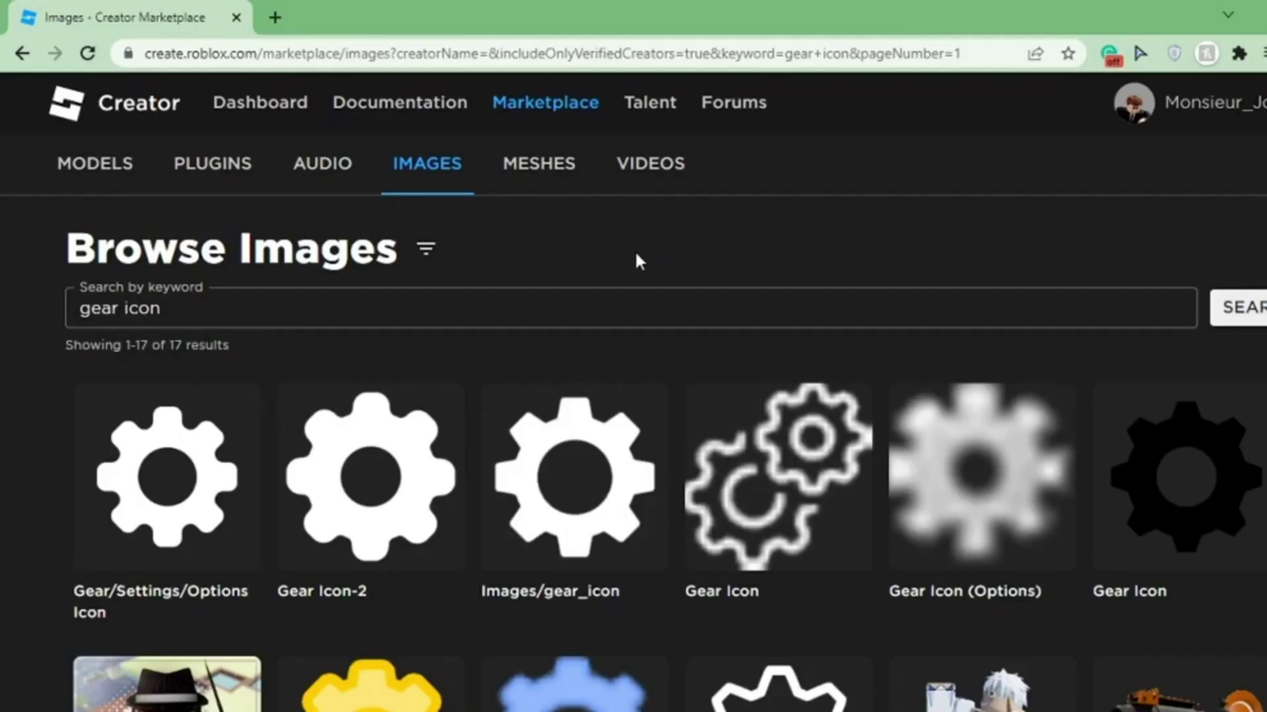
# Switch to the Creator Marketplace in the browser, browse its music audio and preview Parry Gripp - Raining Tacos.
pyautogui.click(346, 185)
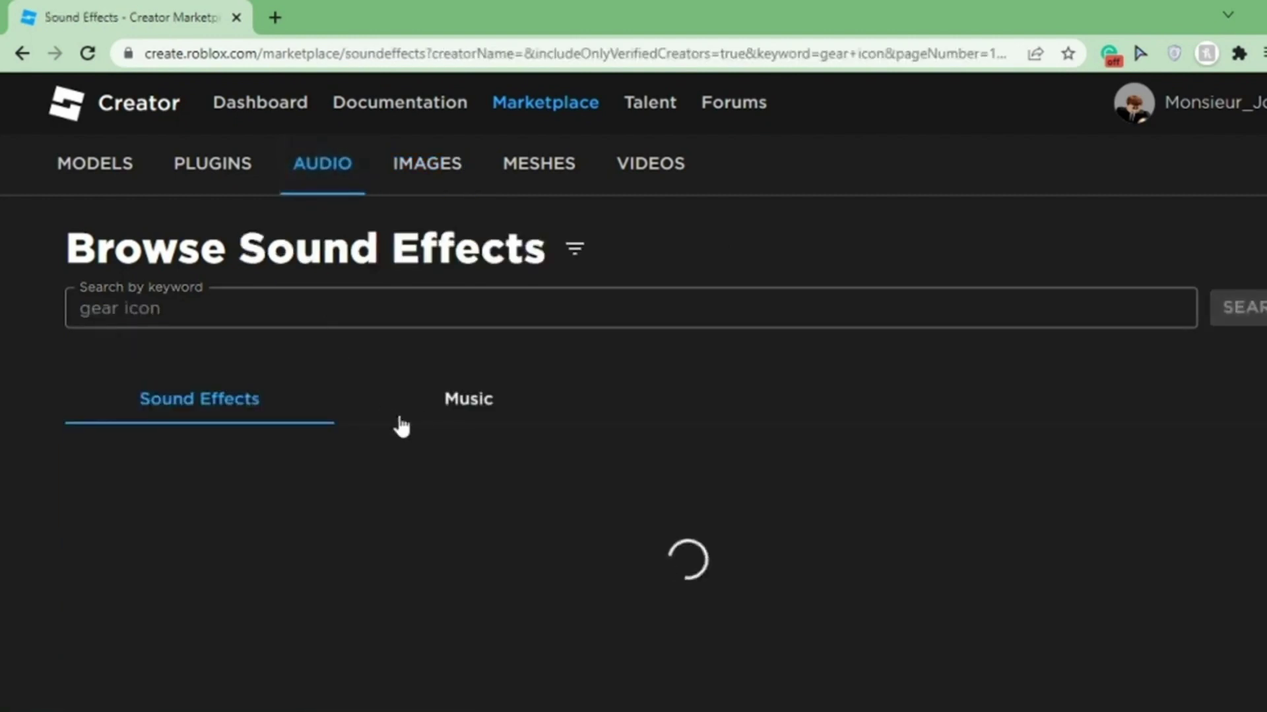
pyautogui.click(485, 409)
pyautogui.scroll(-2, 488, 413)
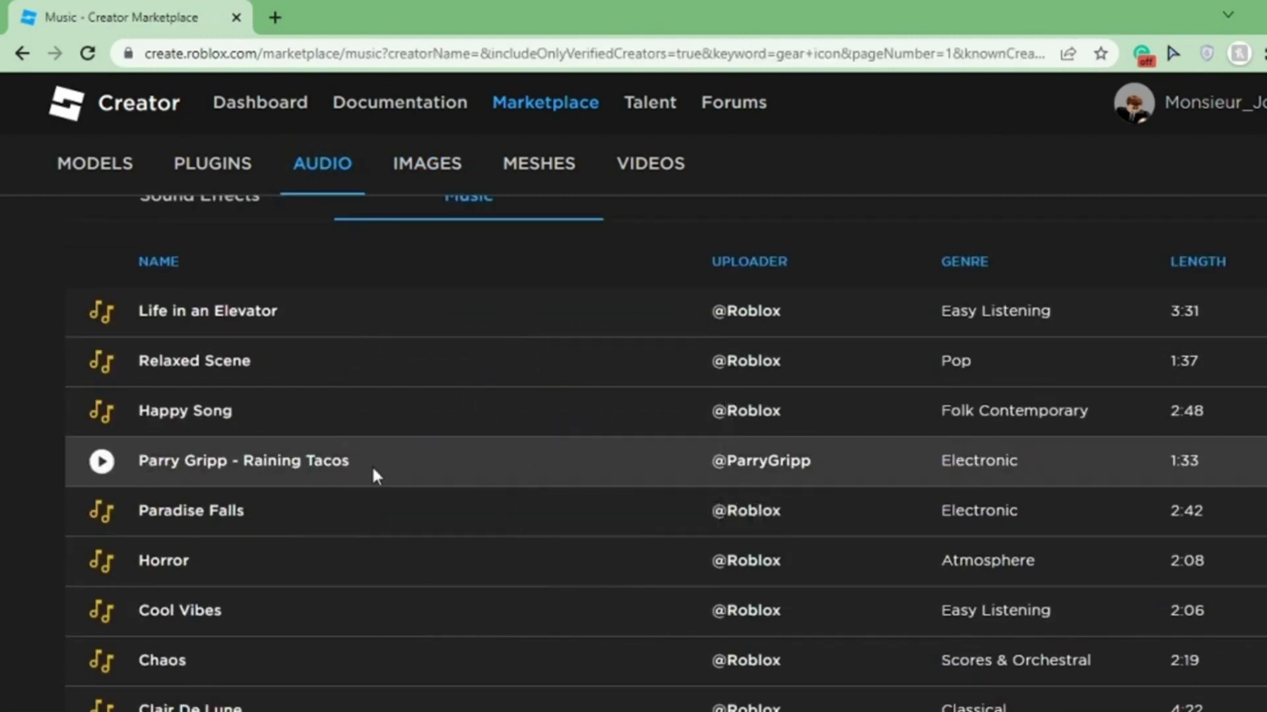
pyautogui.click(102, 463)
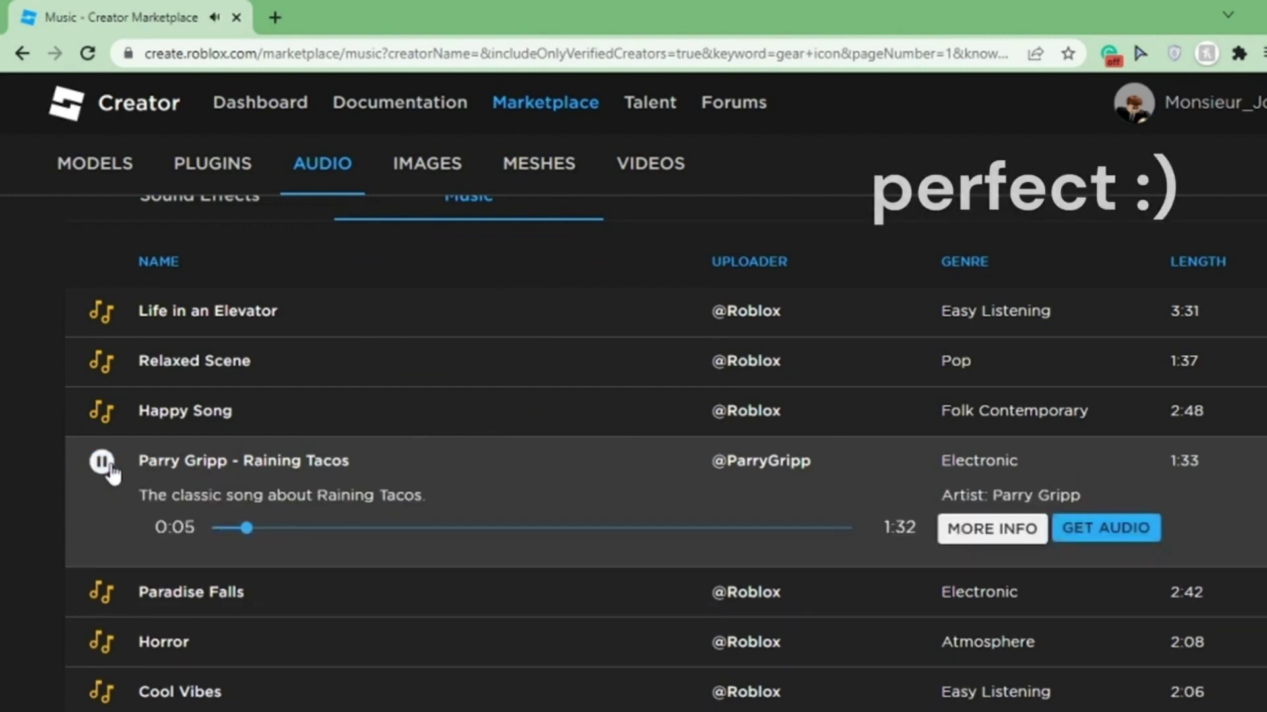
# Open the Raining Tacos details page and copy the asset ID 142376088 from its web address.
pyautogui.click(976, 545)
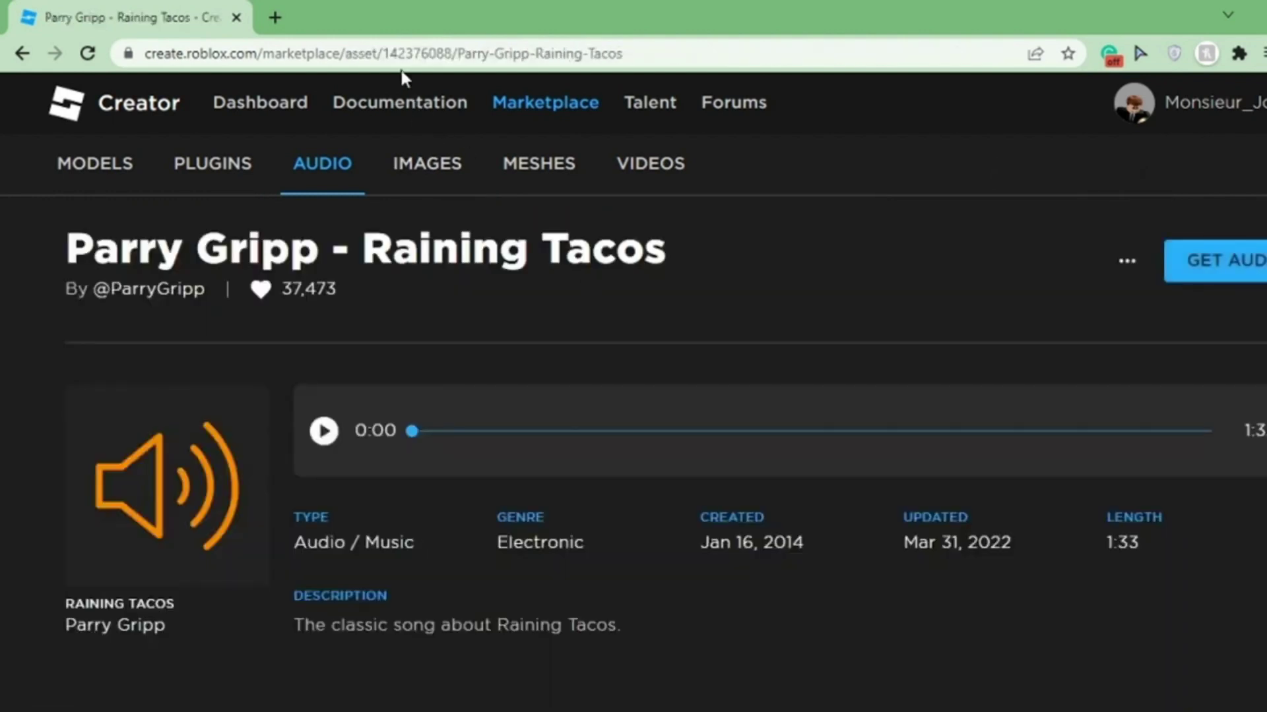
pyautogui.moveTo(382, 53); pyautogui.dragTo(436, 48)
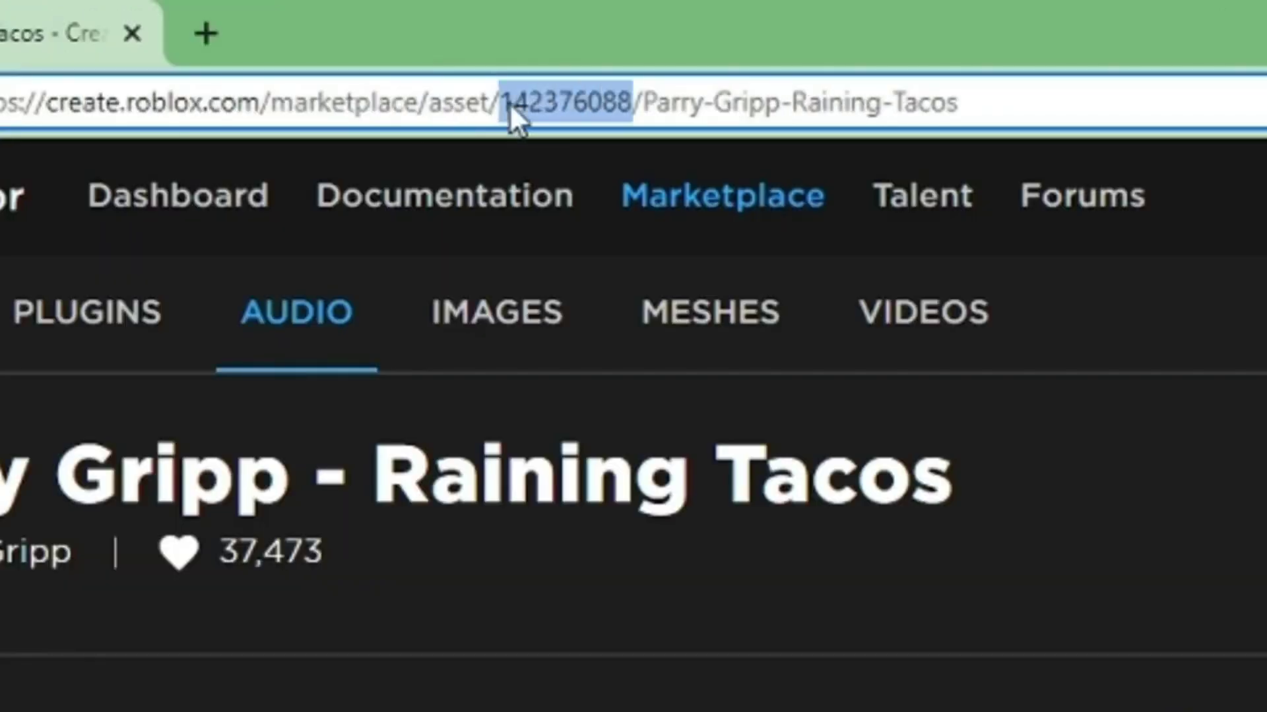
pyautogui.rightClick(509, 104)
pyautogui.click(692, 325)
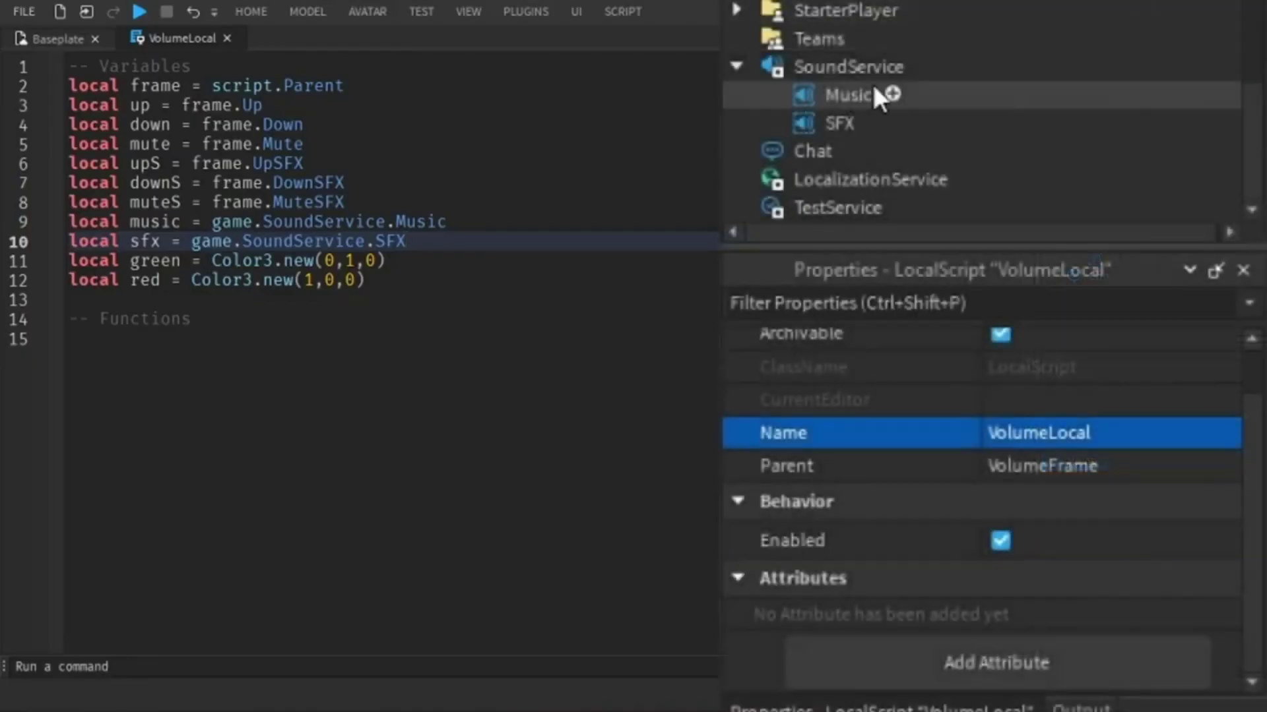
# Back in Roblox Studio, insert a Sound into the Music SoundGroup and open its name for editing.
pyautogui.click(892, 94)
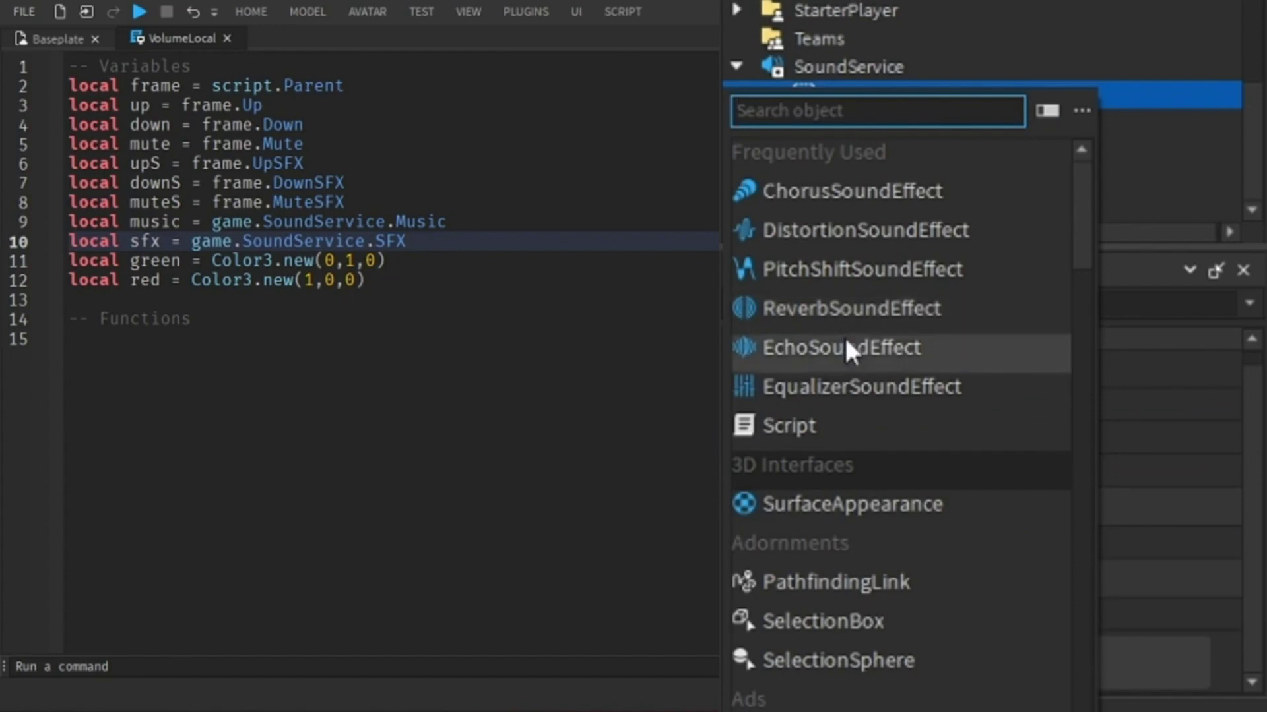
pyautogui.write('s')
pyautogui.click(779, 269)
pyautogui.click(1111, 436)
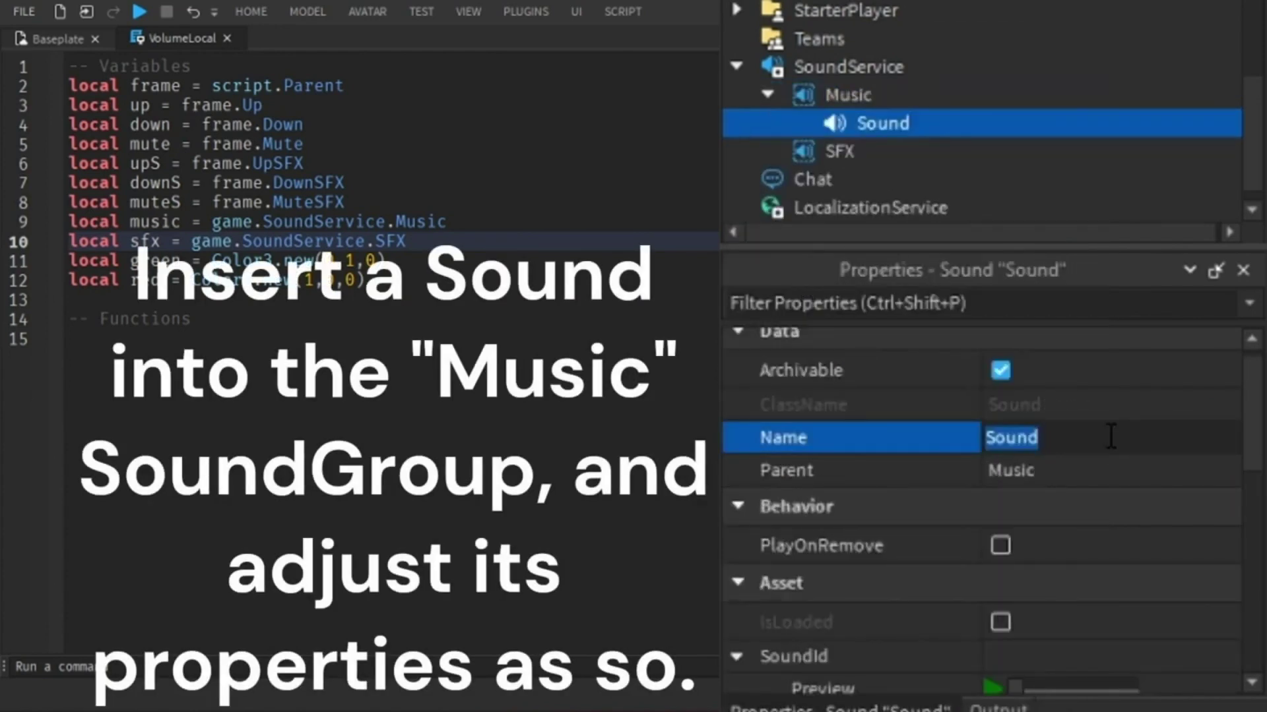
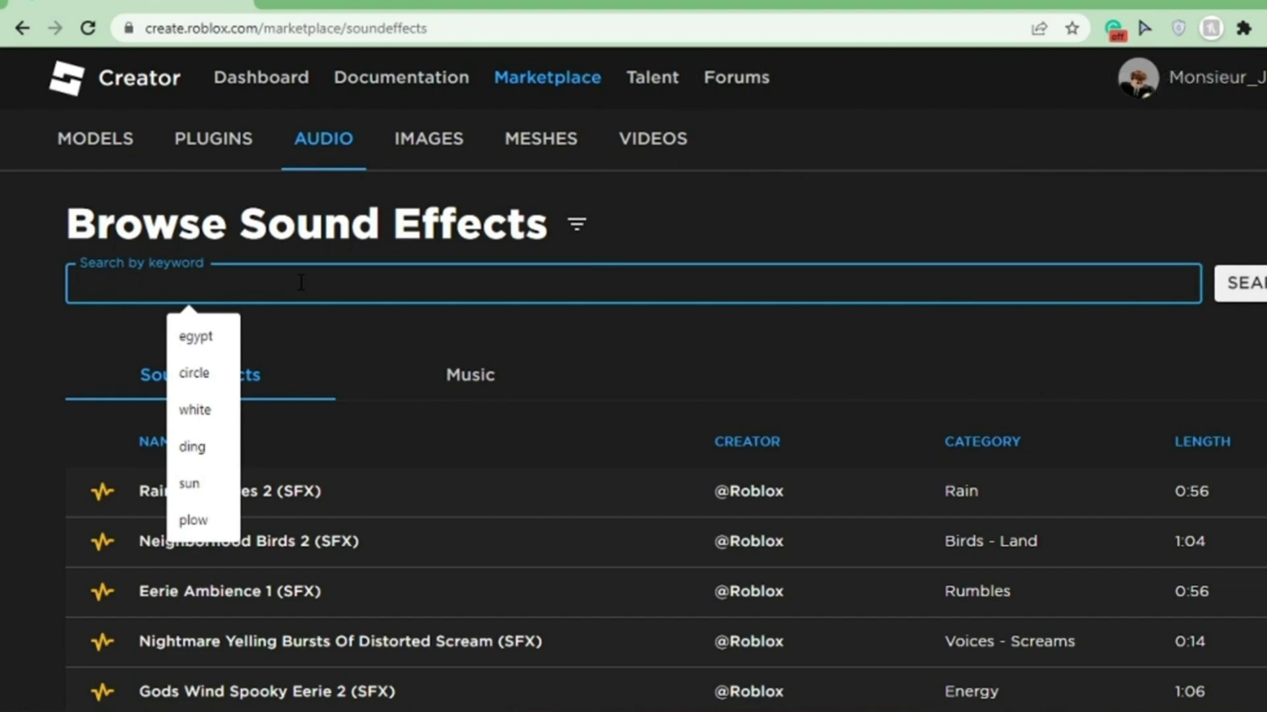
# Search the Creator Marketplace's sound effects for "pop" and preview Pop Sound!
pyautogui.write('op')
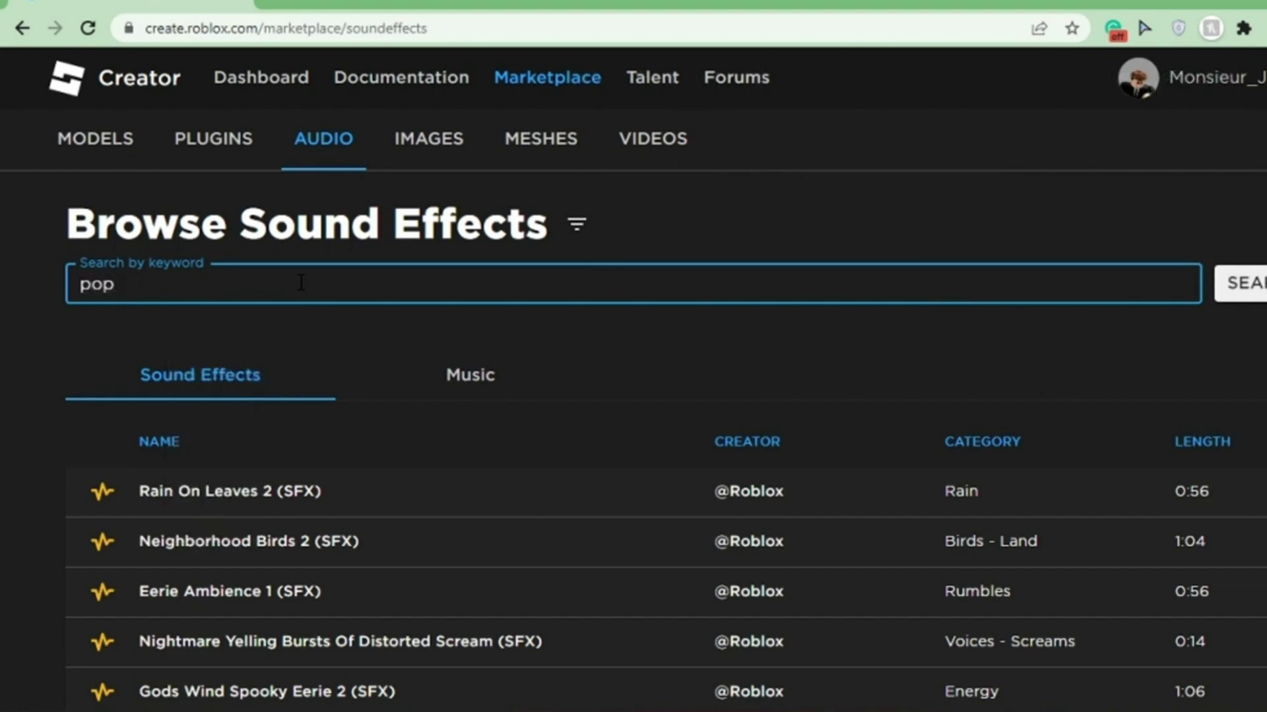
pyautogui.press('Return')
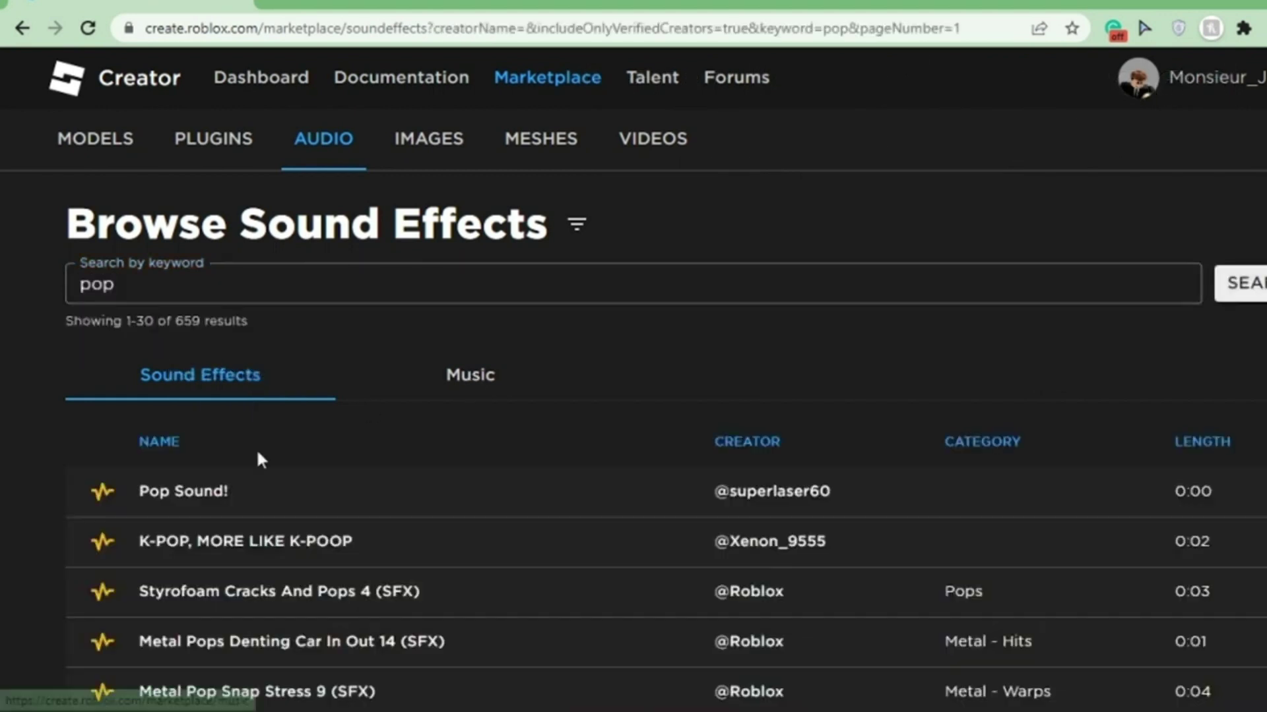
pyautogui.click(102, 491)
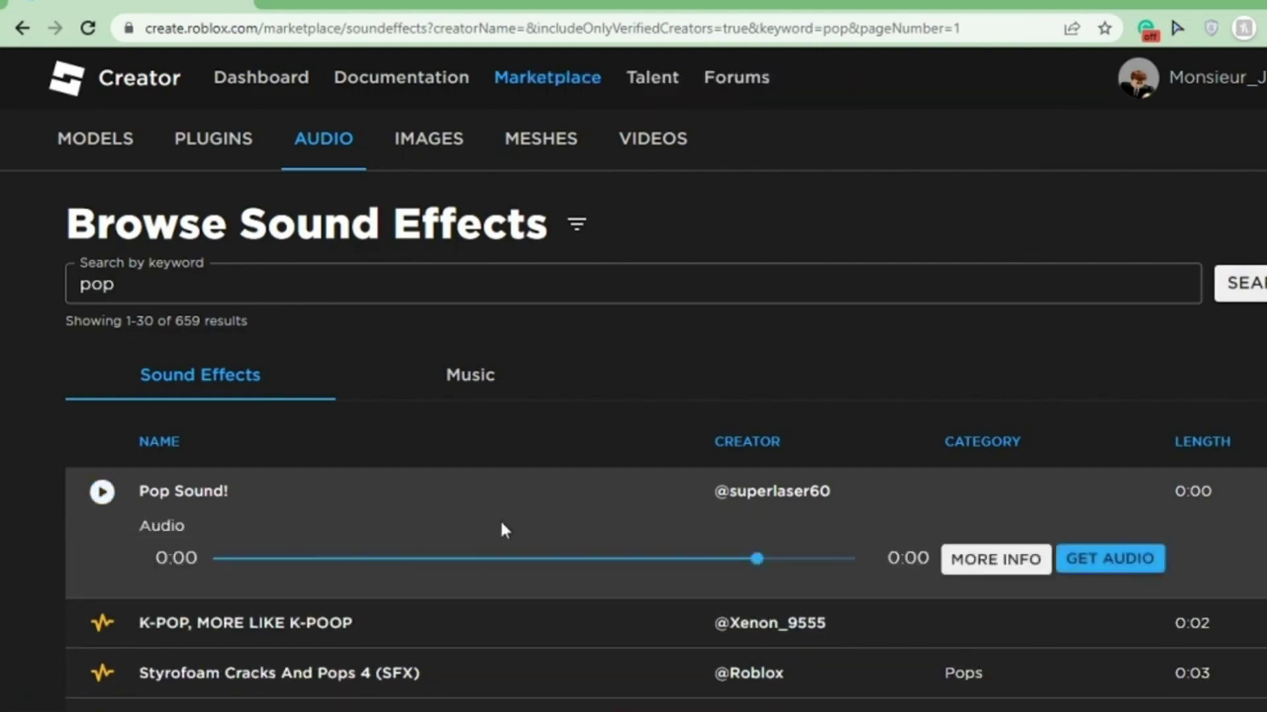
# Open the Pop Sound! details page and copy its asset ID from the web address.
pyautogui.scroll(-1, 995, 452)
pyautogui.click(995, 453)
pyautogui.moveTo(637, 89); pyautogui.dragTo(839, 89)
pyautogui.rightClick(766, 91)
pyautogui.click(878, 285)
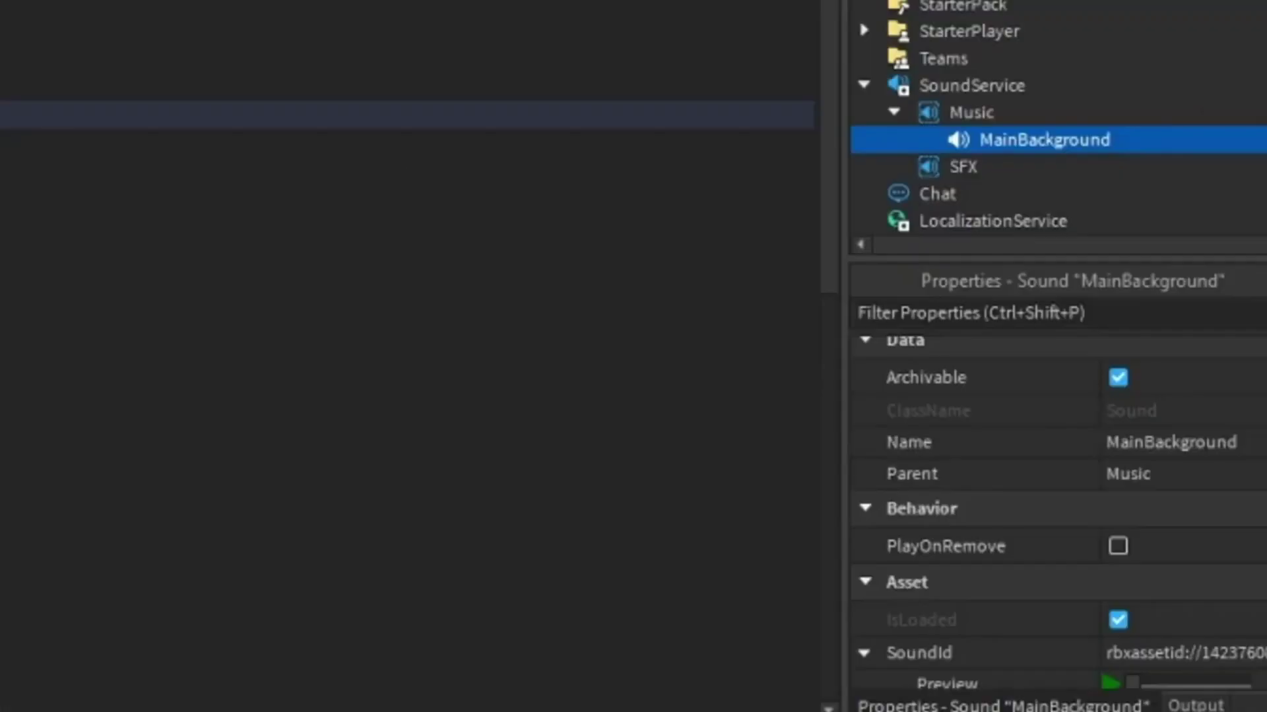
# In Roblox Studio, duplicate the MainBackground sound, move the copy into the SFX SoundGroup and rename it Pop.
pyautogui.hotkey('ctrl', 'd')
pyautogui.moveTo(1032, 177); pyautogui.dragTo(1026, 198)
pyautogui.click(1227, 454)
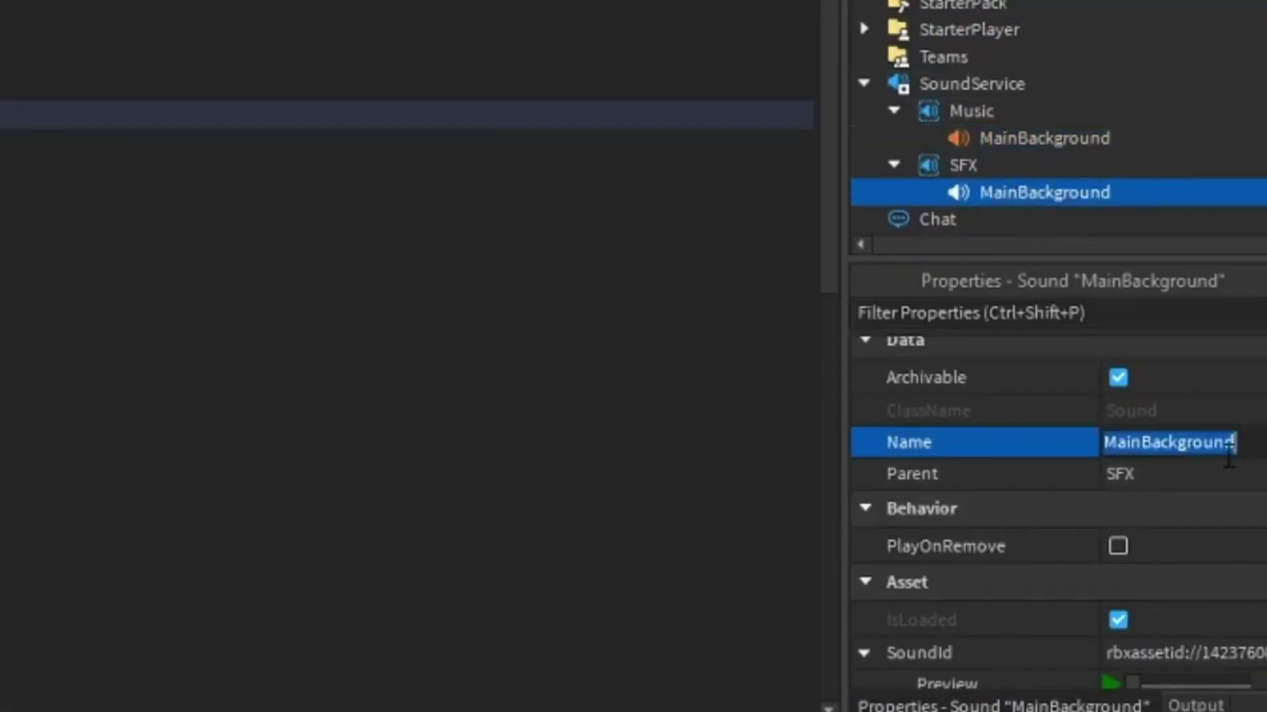
pyautogui.write('Pop')
pyautogui.press('Return')
# Paste the copied asset ID as the Pop sound's SoundId and turn off its Playing and Looped options.
pyautogui.click(1221, 651)
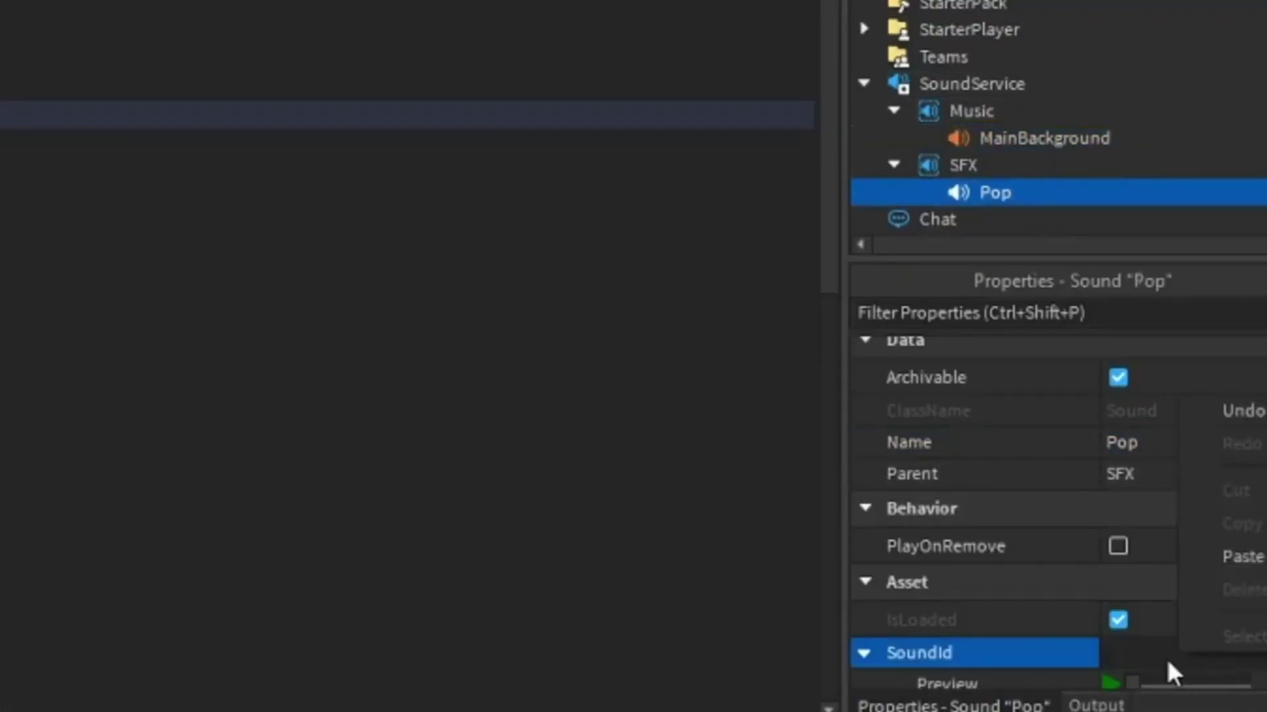
pyautogui.click(1243, 556)
pyautogui.scroll(-3, 1122, 581)
pyautogui.scroll(-3, 1103, 590)
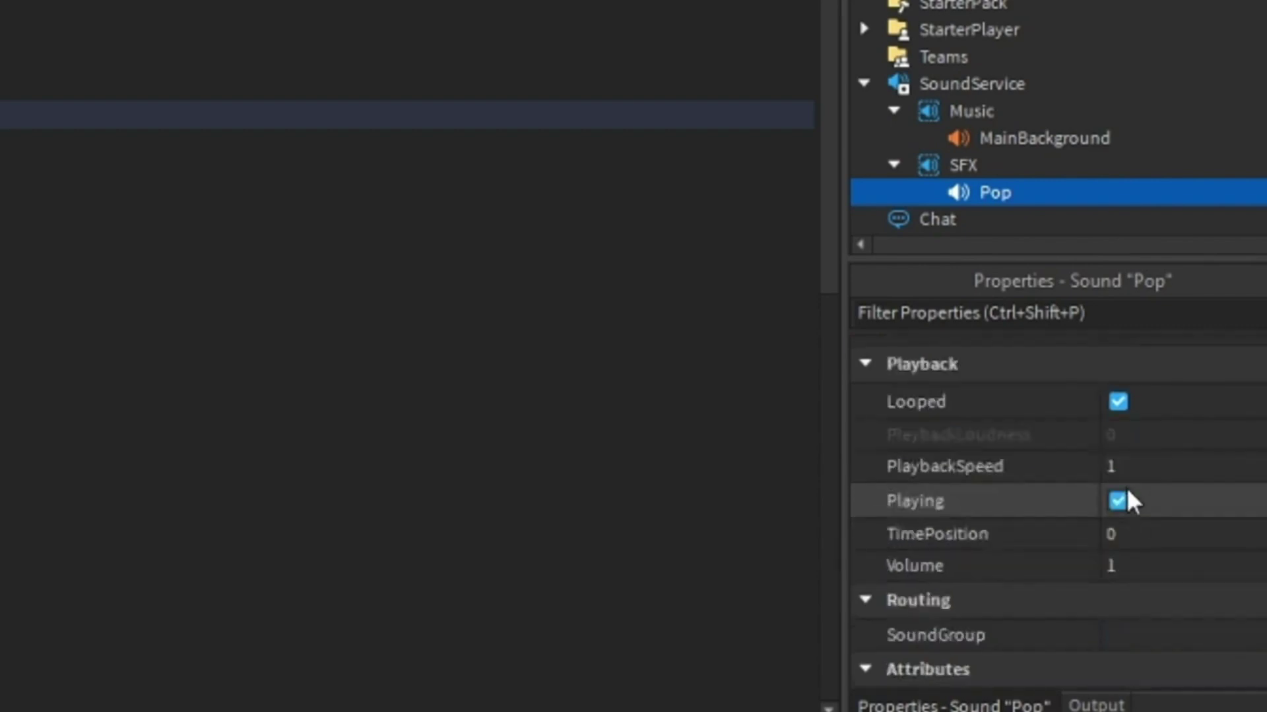
pyautogui.click(1123, 497)
pyautogui.click(1119, 401)
pyautogui.scroll(4, 1155, 547)
# Add game.SoundService.SFX.Pop:Play() after the Visible = false line in CloseButton's LocalScript and close the script.
pyautogui.click(277, 358)
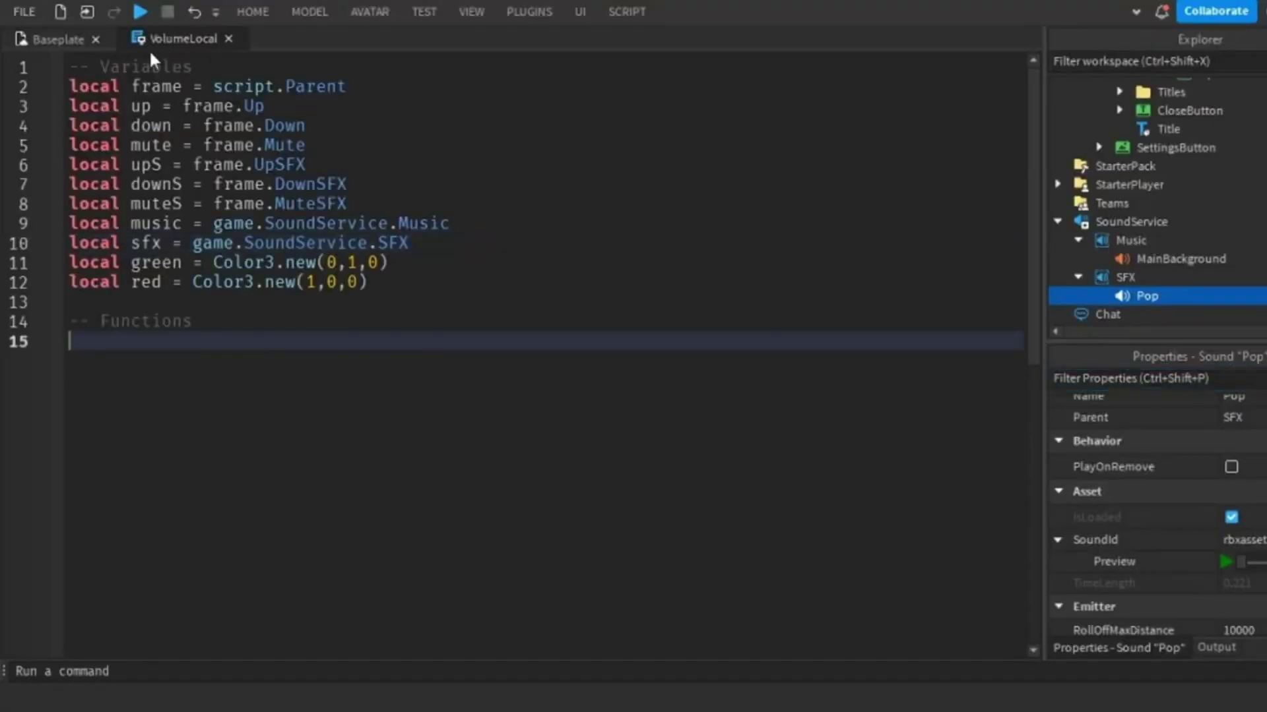
pyautogui.click(65, 44)
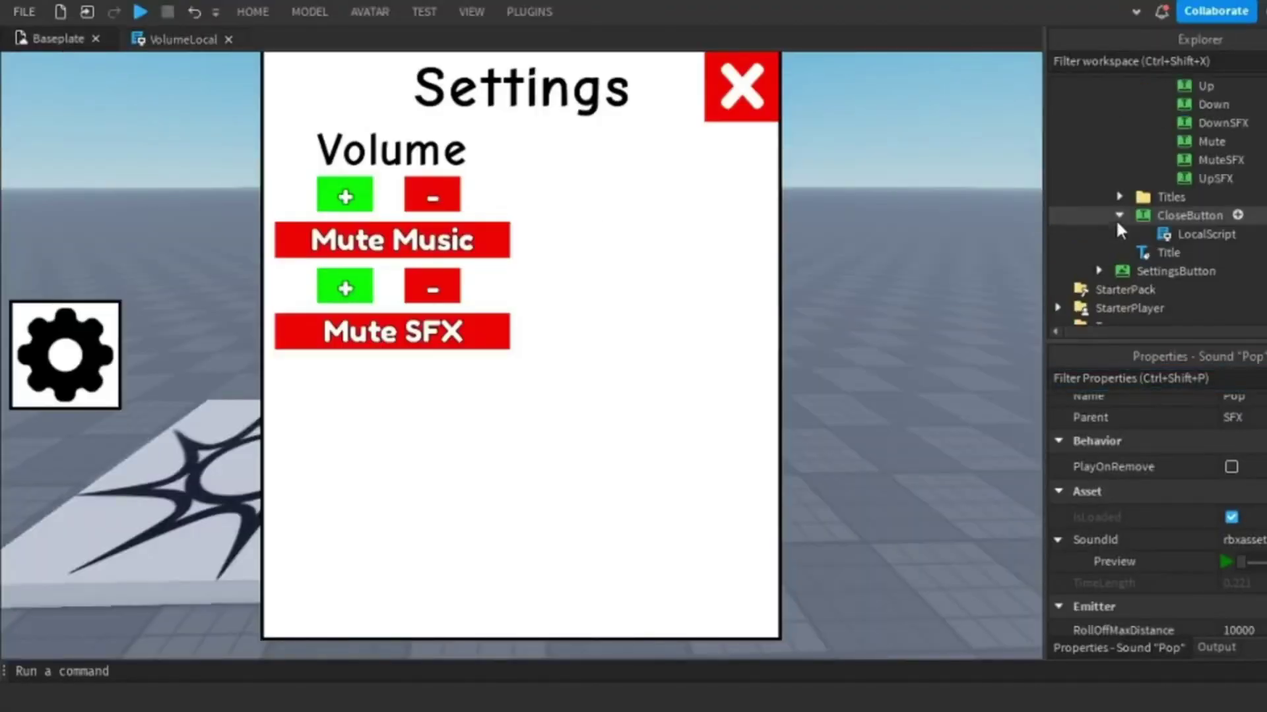
pyautogui.doubleClick(1161, 234)
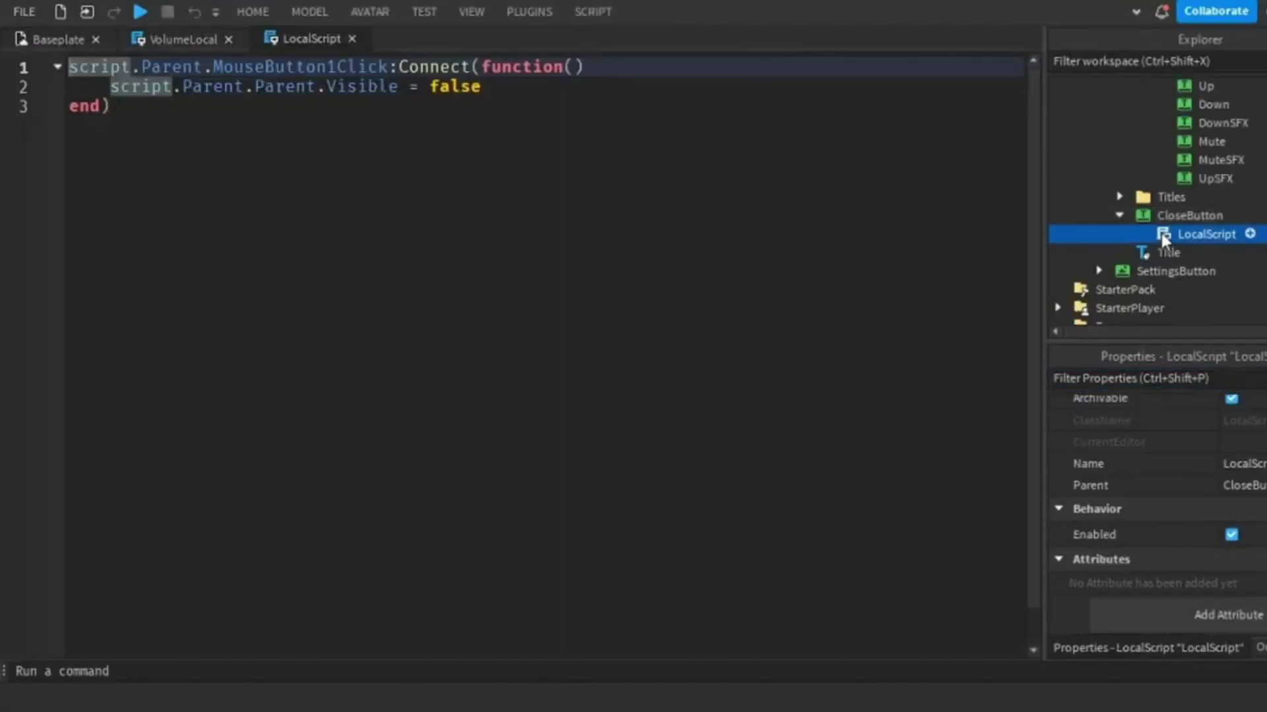
pyautogui.click(517, 86)
pyautogui.press('Return')
pyautogui.write('game.SoundService.SFX.Pop:Play()')
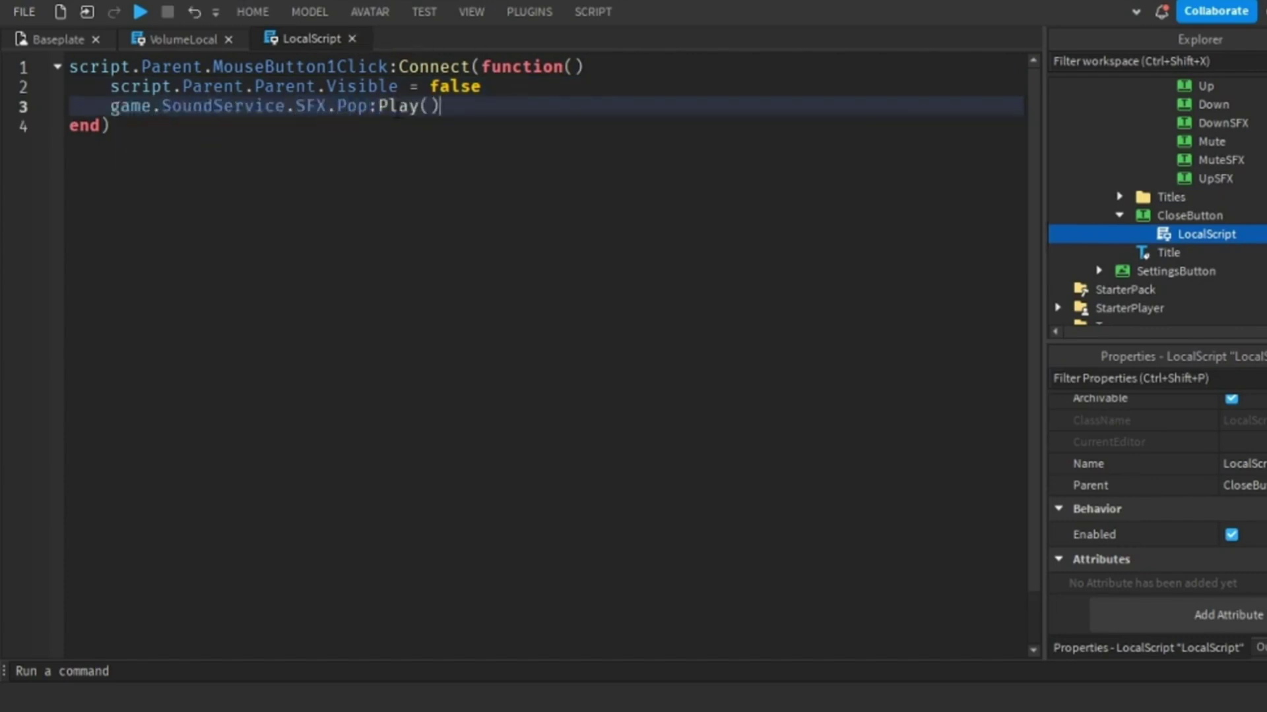
pyautogui.click(352, 39)
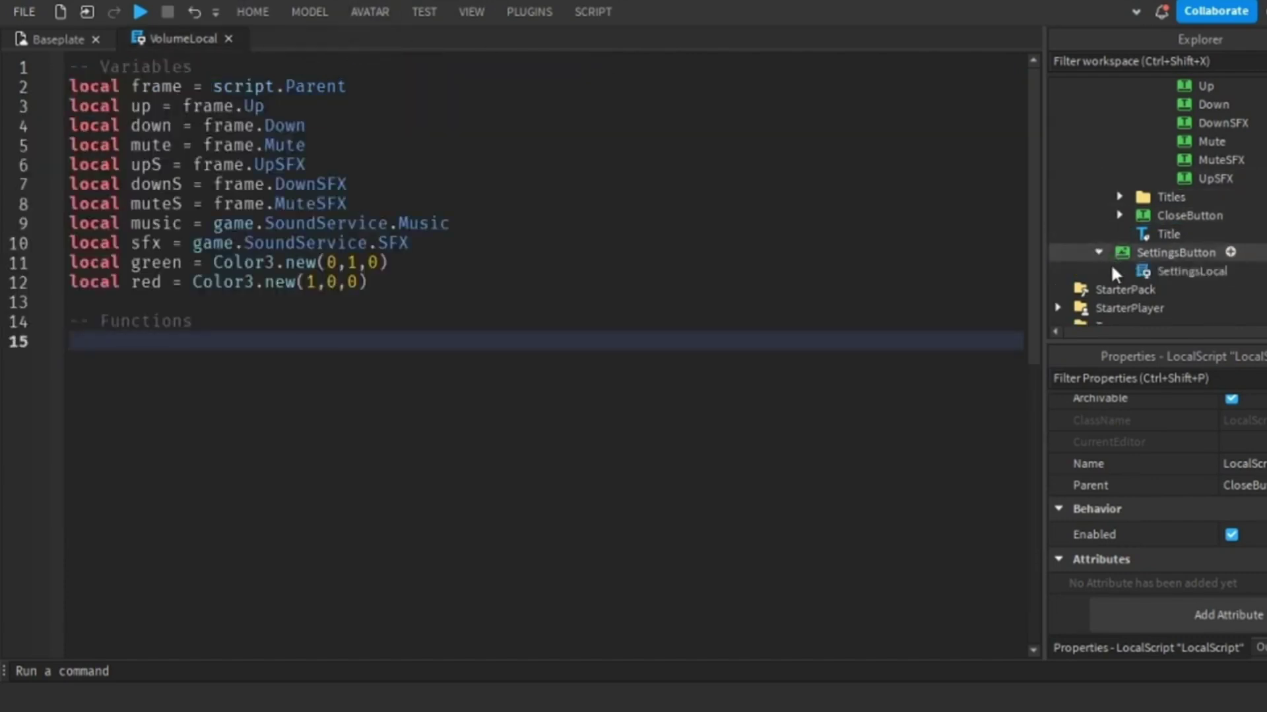
# Paste the Pop sound's play line after the frame variable in SettingsButton's SettingsLocal script and close the script.
pyautogui.doubleClick(1121, 271)
pyautogui.click(420, 106)
pyautogui.click(634, 86)
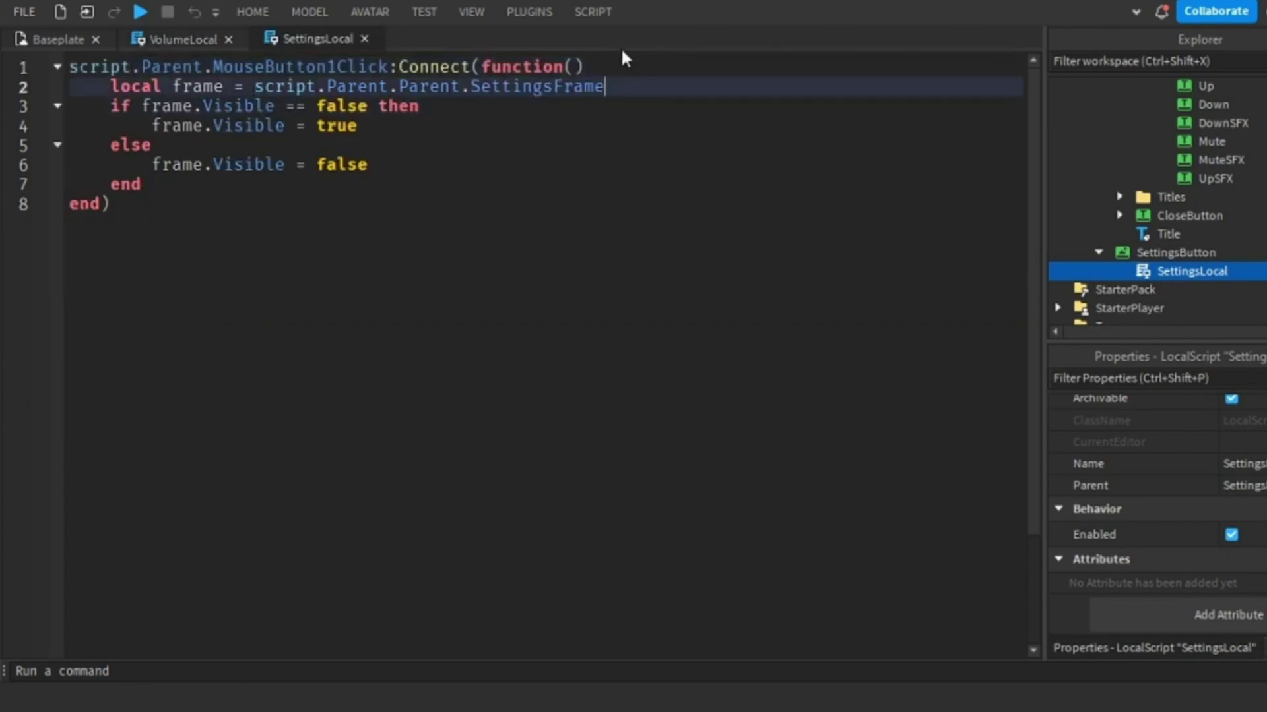
pyautogui.hotkey('ctrl', 'v')
pyautogui.click(364, 39)
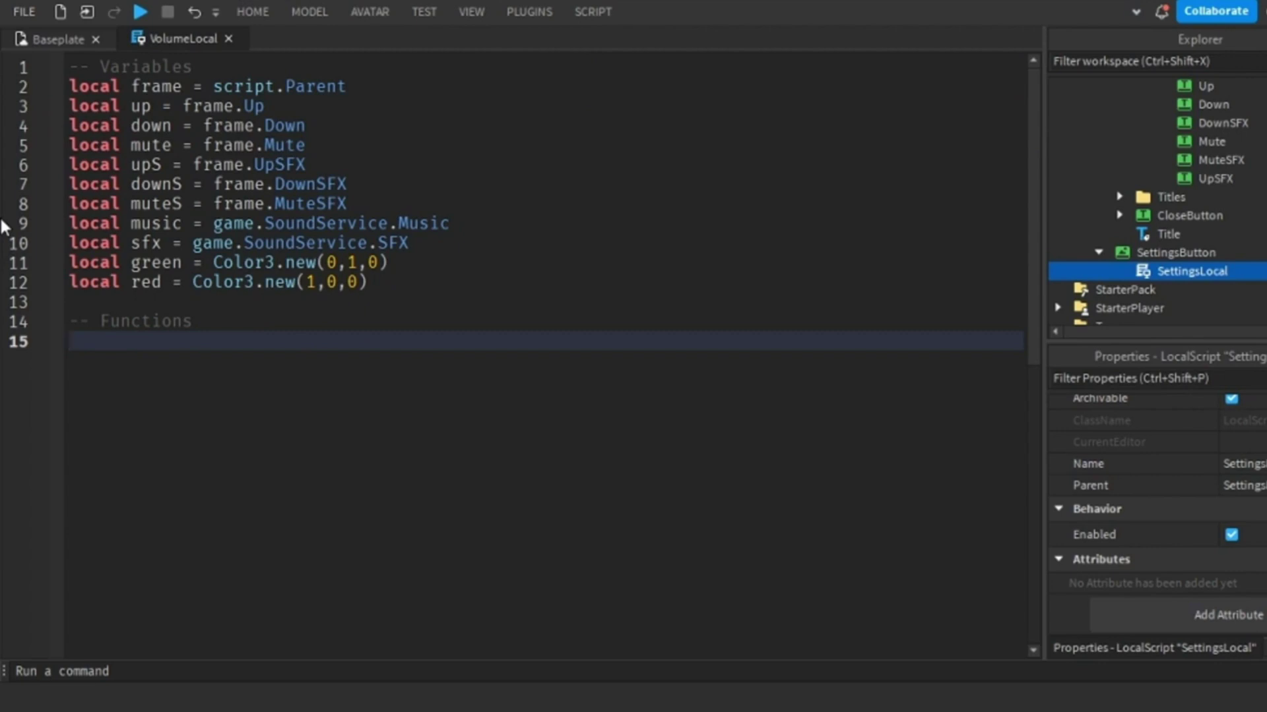
# Inspect the asset properties of the Pop and MainBackground sounds in SoundService.
pyautogui.scroll(-3, 1236, 218)
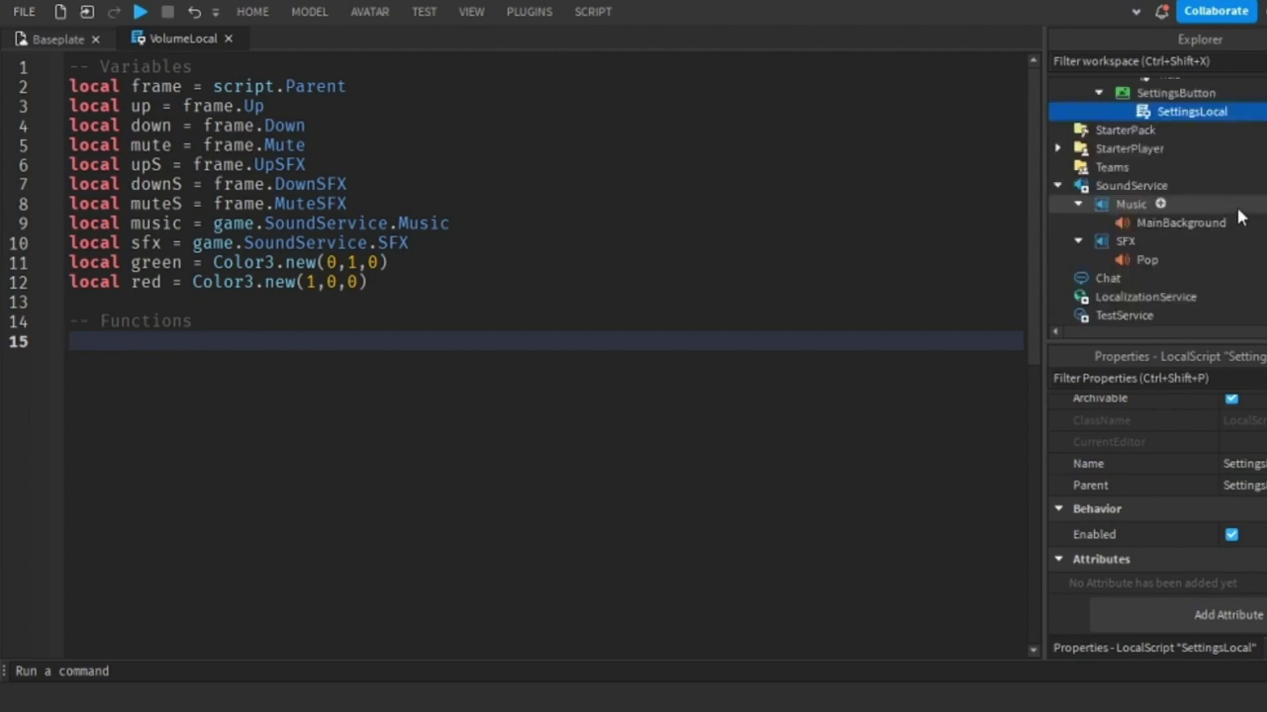
pyautogui.click(1147, 259)
pyautogui.scroll(-1, 1217, 587)
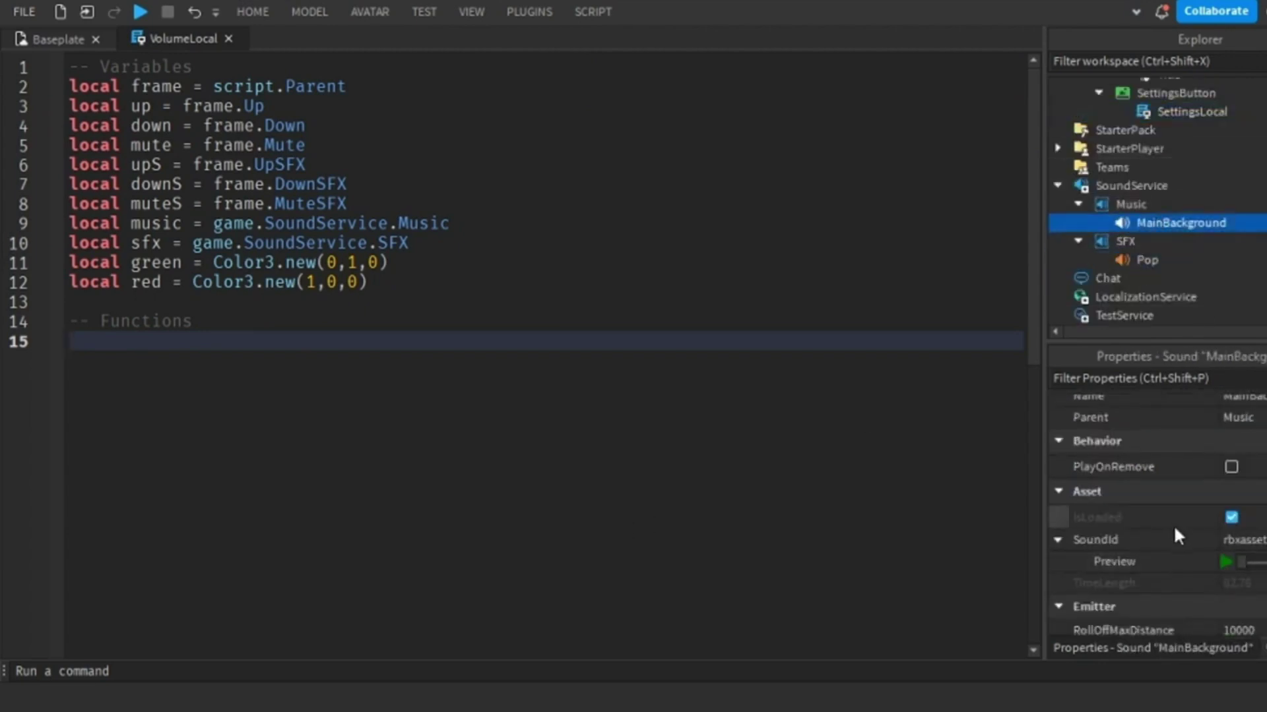
pyautogui.click(1195, 223)
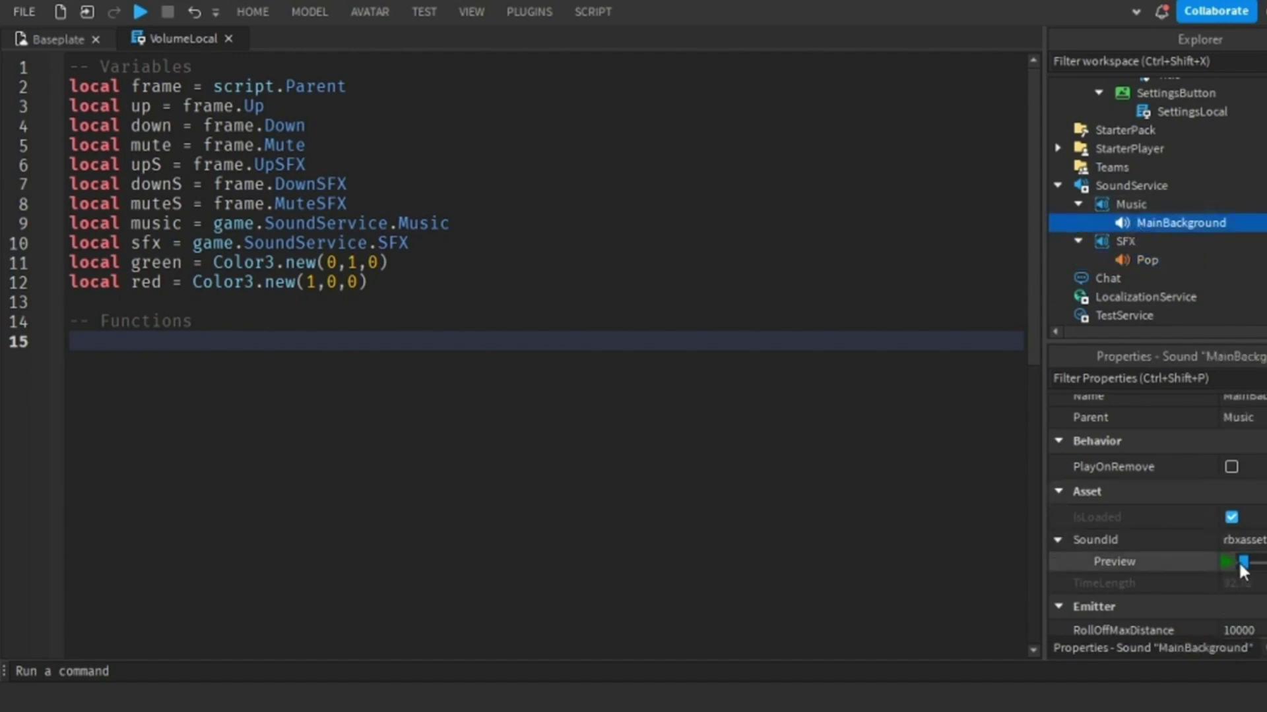
# Examine the Pop sound's playback, volume and emitter properties.
pyautogui.press('Down')
pyautogui.press('Down')
pyautogui.scroll(-1, 1235, 577)
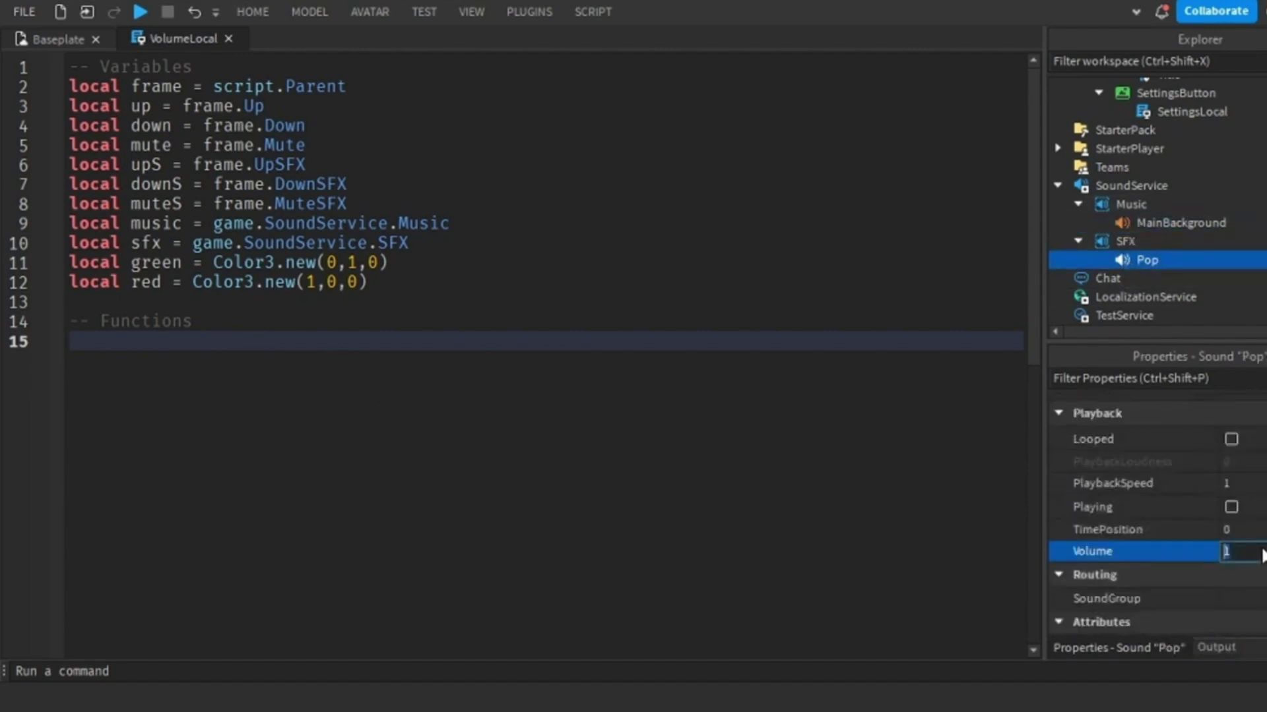
pyautogui.scroll(2, 1261, 555)
pyautogui.scroll(-2, 1253, 561)
pyautogui.scroll(3, 1227, 481)
pyautogui.scroll(-1, 1227, 481)
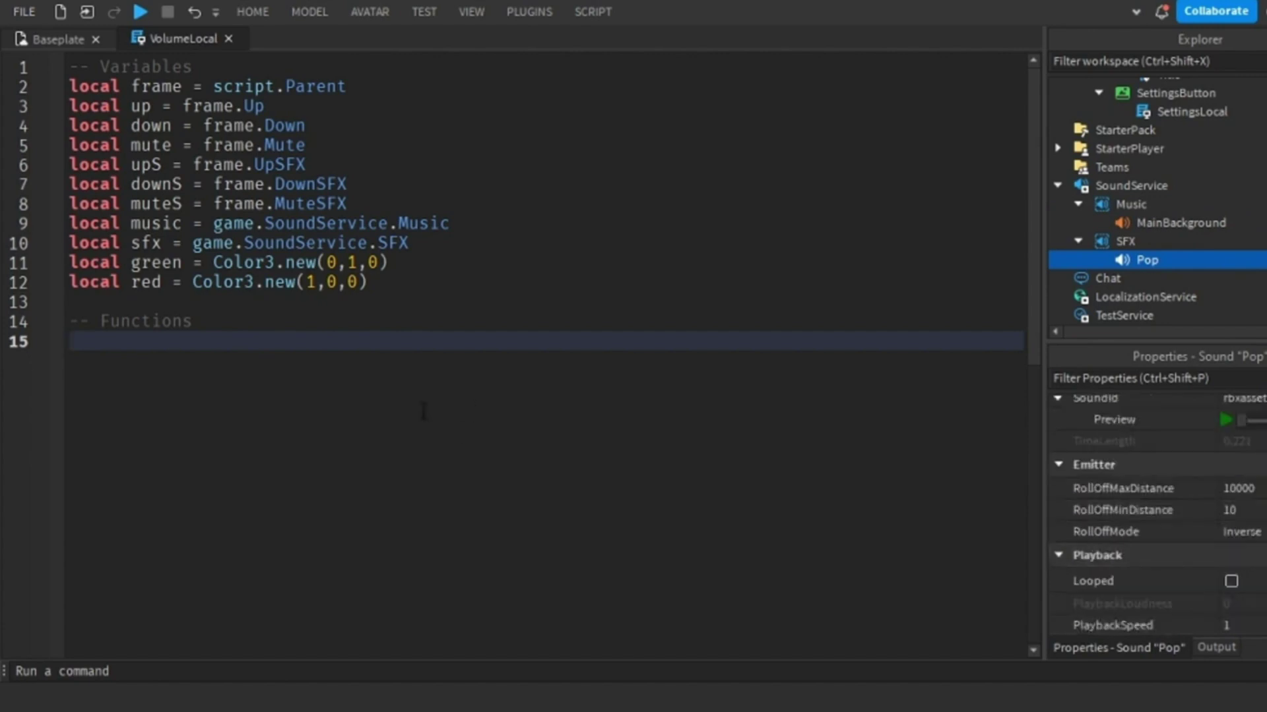
# Start an up.MouseButton1Click function and add the variable local soundServ = game.SoundService at the start of the variables.
pyautogui.write('up.MouseButton1Click:Connect(function()')
pyautogui.press('Return')
pyautogui.click(352, 66)
pyautogui.press('Return')
pyautogui.write('local soundServ = game.SoundService')
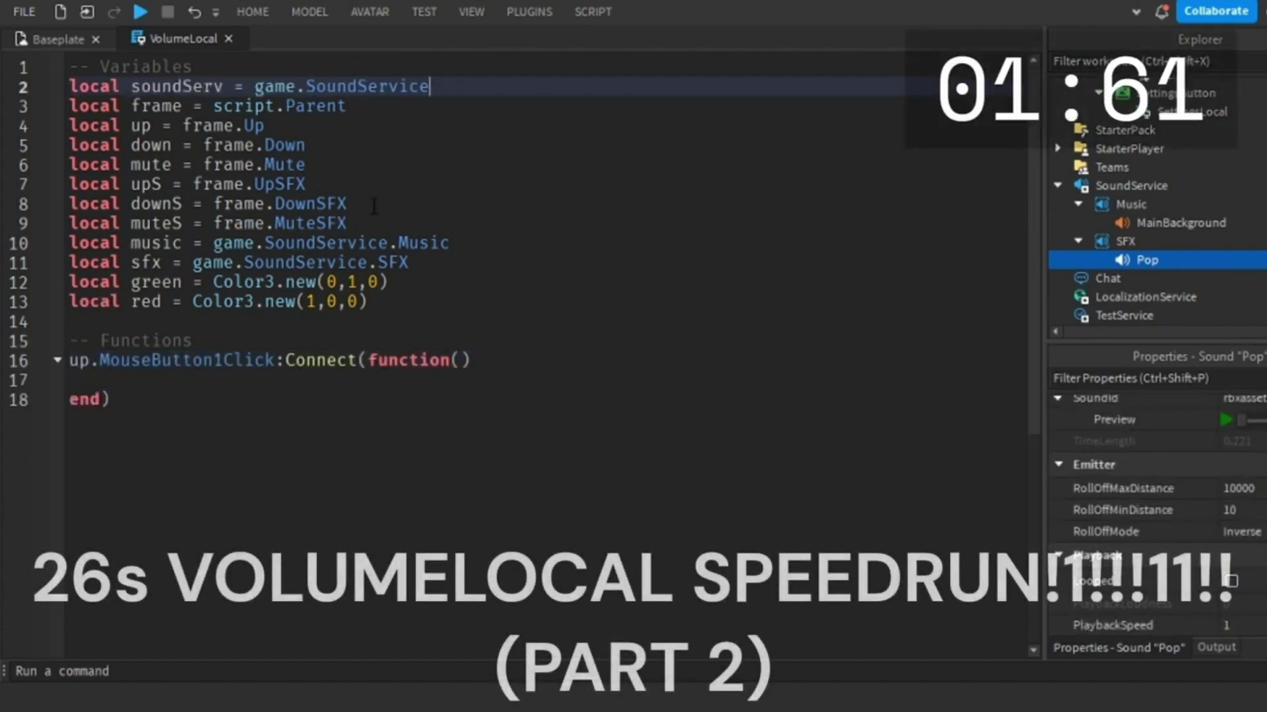
# Replace game.SoundService with soundServ in the music and sfx variables.
pyautogui.moveTo(389, 243); pyautogui.dragTo(213, 244)
pyautogui.write('soundServ')
pyautogui.moveTo(367, 263); pyautogui.dragTo(192, 264)
pyautogui.write('soundServ')
# Make the up handler set soundServ.Music.Volume to soundServ.Music.Volume + 0.05.
pyautogui.click(220, 381)
pyautogui.write('soundServ.Music.Volume')
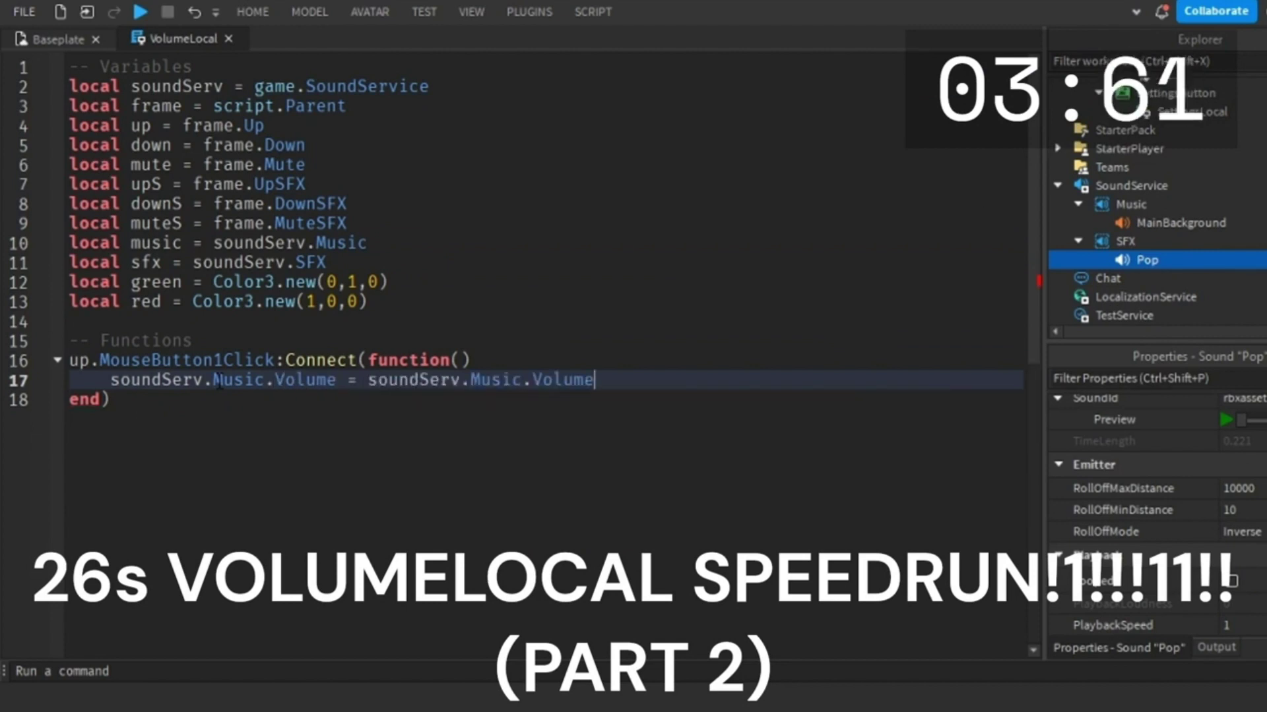
pyautogui.write(' + 0.05')
# Duplicate the up handler as a down handler that subtracts 0.05 from the music volume.
pyautogui.click(186, 399)
pyautogui.press('Return')
pyautogui.press('Return')
pyautogui.hotkey('ctrl', 'v')
pyautogui.write('down-')
# Add another copy of the handler for mute, with soundServ.Music.Volume = 0 as its body.
pyautogui.hotkey('ctrl', 'v')
pyautogui.write('mu')
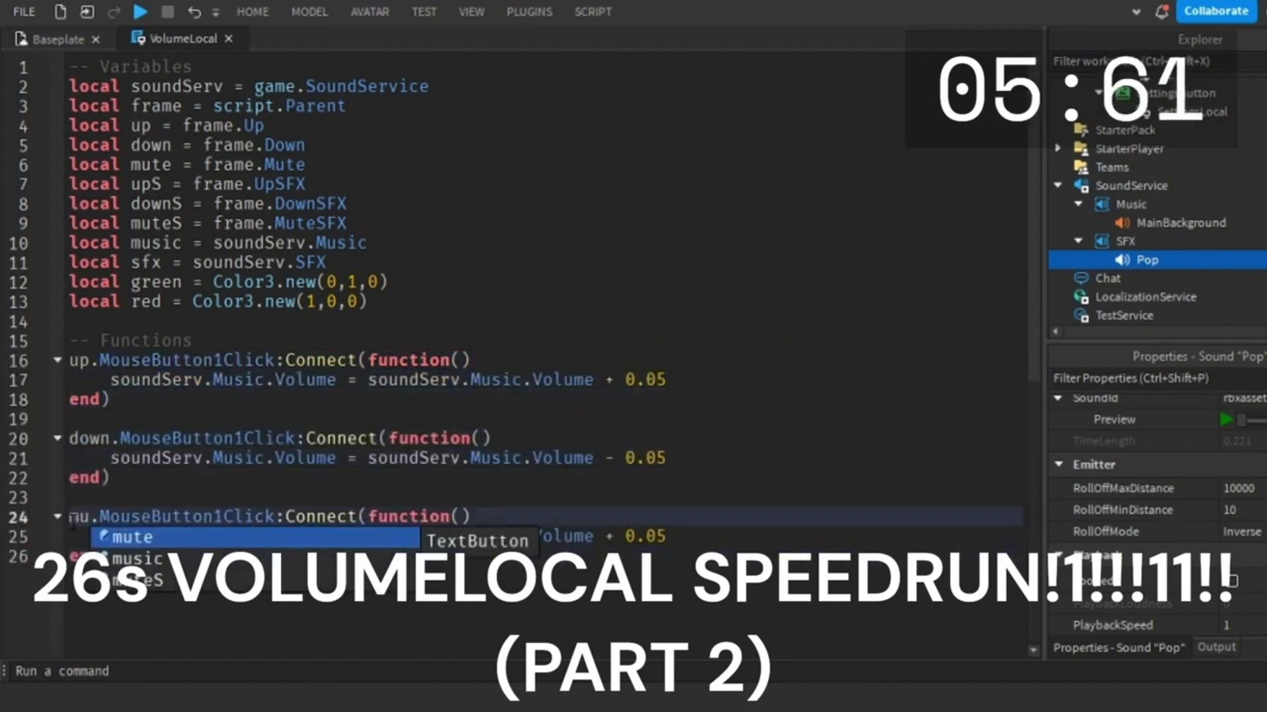
pyautogui.write('te')
pyautogui.moveTo(666, 537); pyautogui.dragTo(265, 537)
pyautogui.write('.Volume = 0')
pyautogui.click(256, 557)
pyautogui.press('Return')
pyautogui.press('Return')
pyautogui.scroll(-2, 253, 481)
pyautogui.write('u')
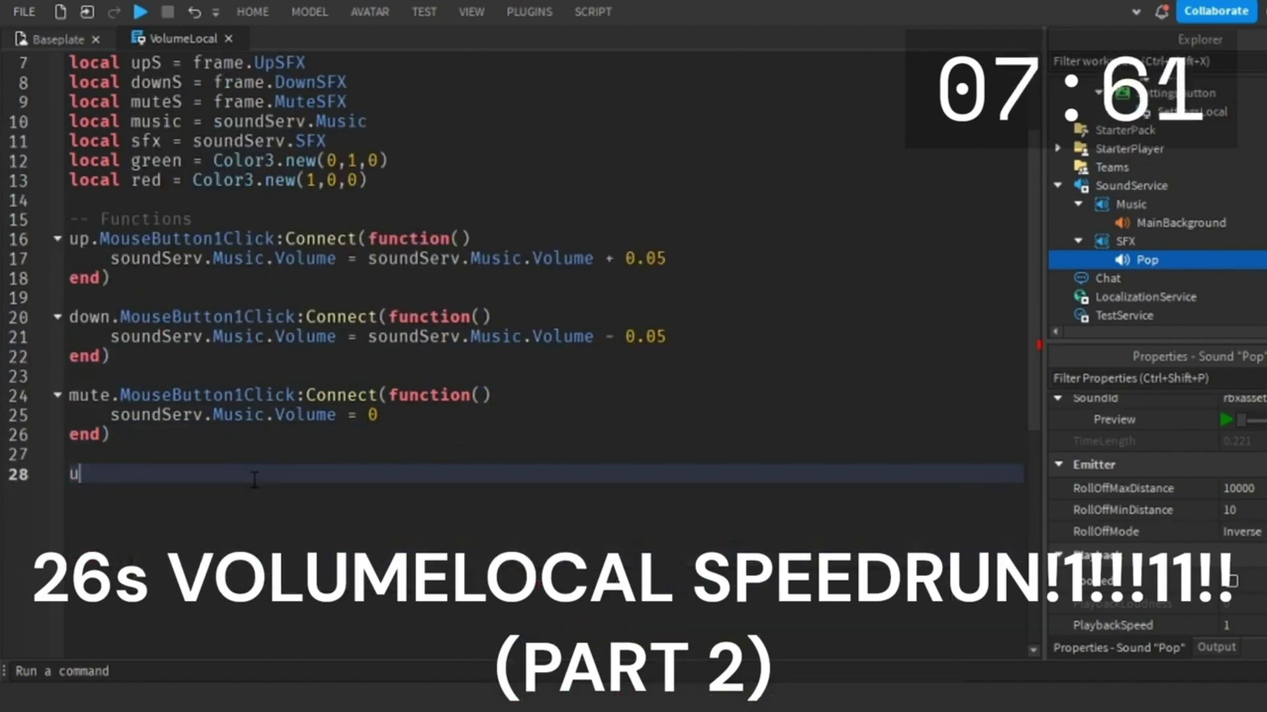
pyautogui.press('BackSpace')
pyautogui.press('BackSpace')
pyautogui.press('BackSpace')
# Replace the mute handler's body with a check for a red background that sets the text to "Unmute Music" and the background to green.
pyautogui.moveTo(378, 415); pyautogui.dragTo(107, 416)
pyautogui.write('if mute.BackgroundColor3 == red then')
pyautogui.press('Return')
pyautogui.write('mute.Text = "Un')
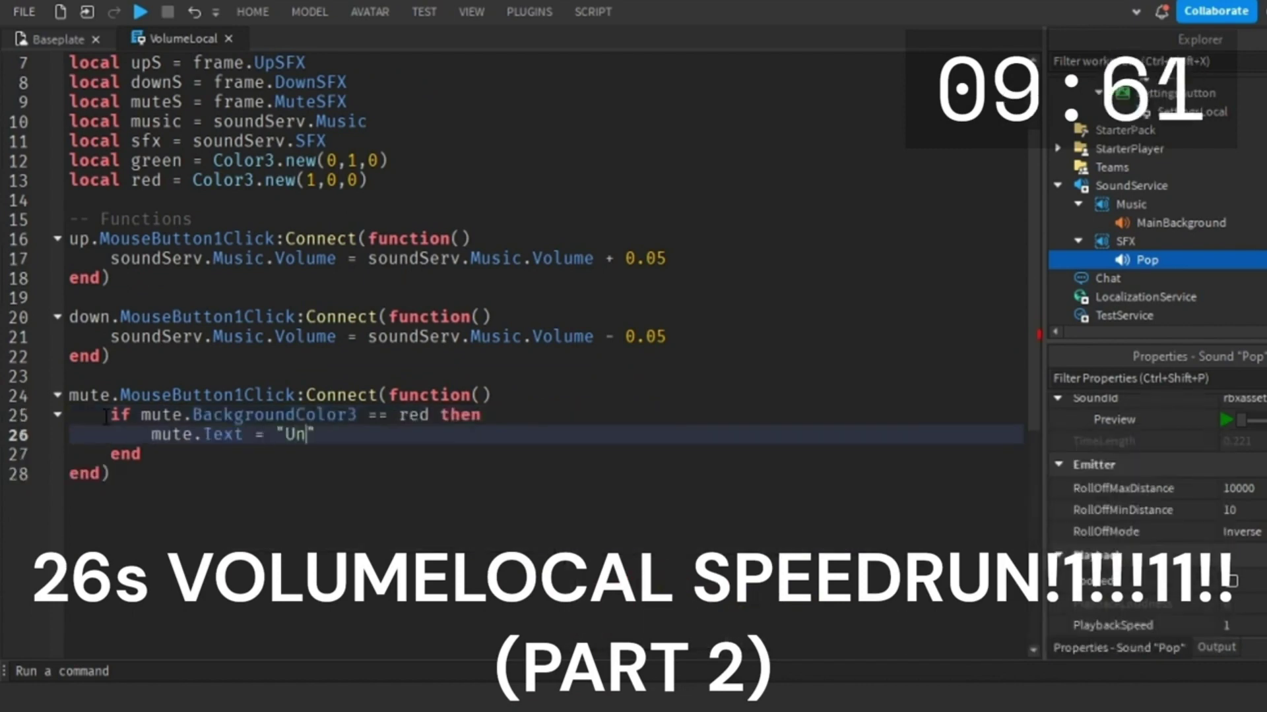
pyautogui.write('mute Music')
pyautogui.press('Right')
pyautogui.press('Return')
pyautogui.write('mute.BackgroundColor3 = green')
# Add an elseif branch for a green mute background that sets the text to "Mute Music" and the background to red.
pyautogui.press('Return')
pyautogui.write('elseif mute.BackgroundColor3 == green then')
pyautogui.press('Return')
pyautogui.write('mm')
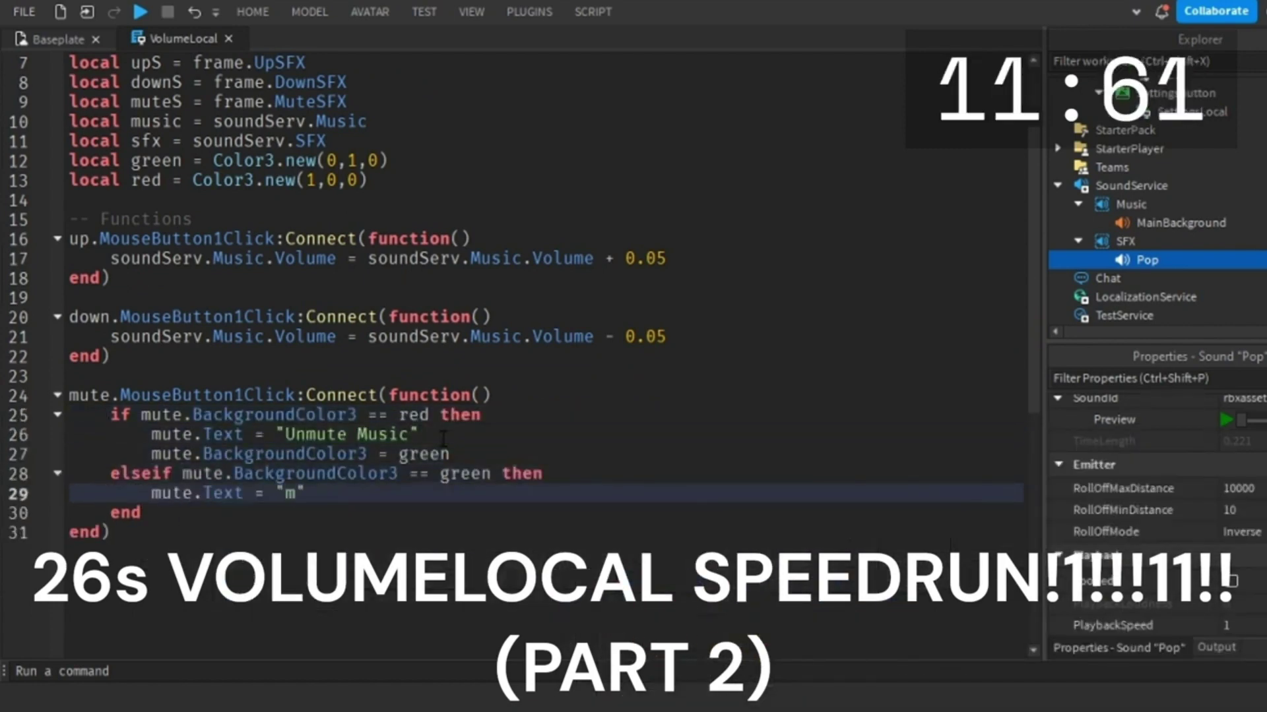
pyautogui.press('BackSpace')
pyautogui.write('Mute Music')
pyautogui.press('Right')
pyautogui.press('Return')
pyautogui.write('mute.BackgroundColor3 = red')
# Add sfx.Pop:Play() as the first line of the mute, down and up handlers.
pyautogui.click(532, 396)
pyautogui.press('Return')
pyautogui.write('sfx.Pop:Play()')
pyautogui.click(497, 240)
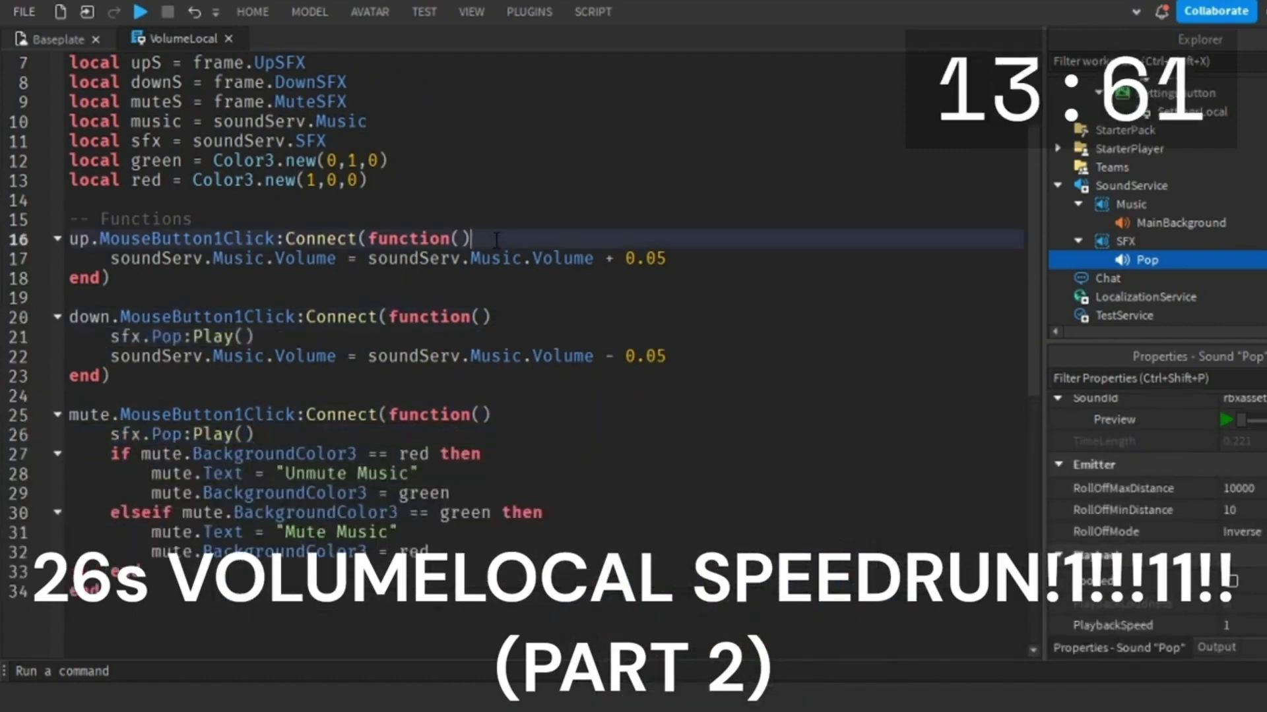
pyautogui.press('Return')
pyautogui.write('sfx.Pop:Play()')
# Add music.Volume = 0 to the mute handler's red branch and music.Volume = 1 to its green branch.
pyautogui.scroll(-2, 495, 297)
pyautogui.click(489, 395)
pyautogui.press('Return')
pyautogui.click(465, 470)
pyautogui.press('Return')
pyautogui.write('music.Volume = 1')
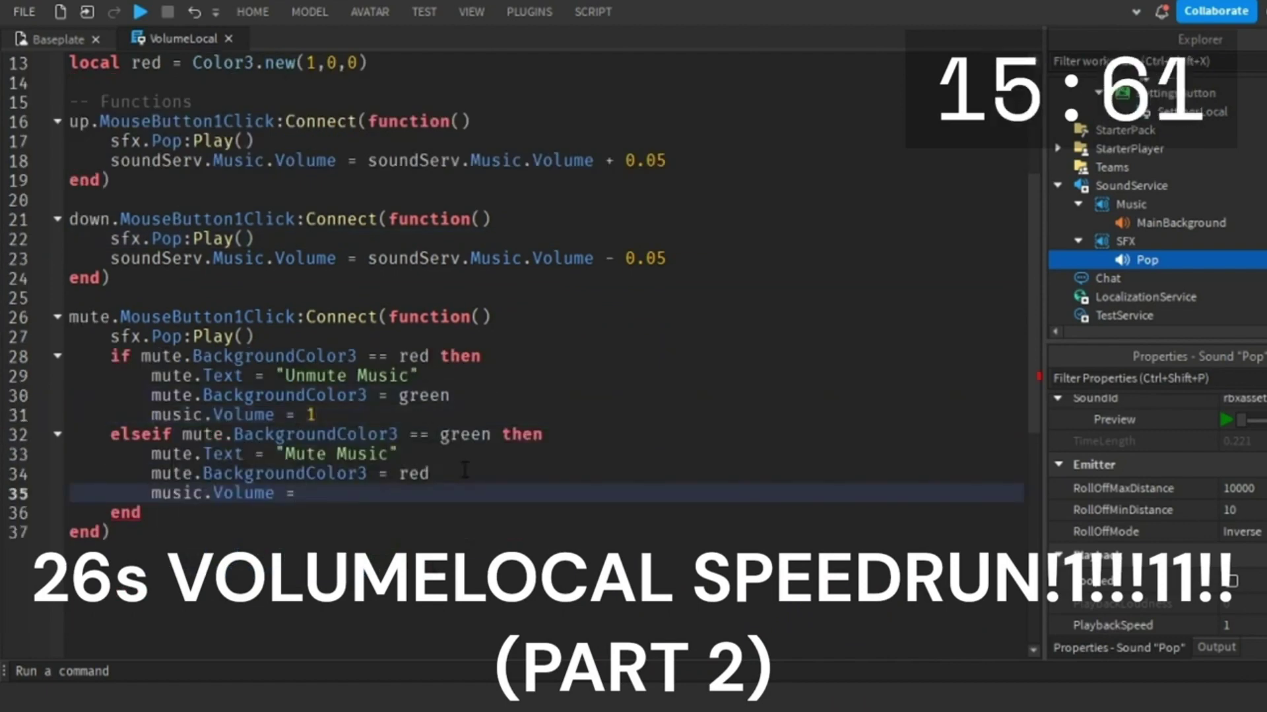
pyautogui.click(373, 415)
pyautogui.press('BackSpace')
pyautogui.write('0')
# Paste copies of the three handlers at the script's end, and change the first to upS with SFX instead of Music.
pyautogui.click(198, 528)
pyautogui.scroll(-2, 193, 523)
pyautogui.write('upS.MouseButton1Click:Connect(function() \tsfx.Pop:Play() \tsoundServ.Music.Volume = soundServ.Music.Volume + 0.05 end)  down.MouseButton1Click:Connect(function() \tsfx.Pop:Play() \tsoundServ.Music.Volume = soundServ.Music.Volume - 0.05 end)  mute.MouseButton1Click:Connect(function() \tsfx.Pop:Play() \tif mute.BackgroundColor3 == red then \t\tmute.Text = "Unmute Music" \t\tmute.BackgroundColor3 = green \t\tmusic.Volume = 0 \telseif mute.BackgroundColor3 == green then \t\tmute.Text = "Mute Music" \t\tmute.BackgroundColor3 = red \t\tmusic.Volume = 1 \tend end)')
pyautogui.click(267, 259)
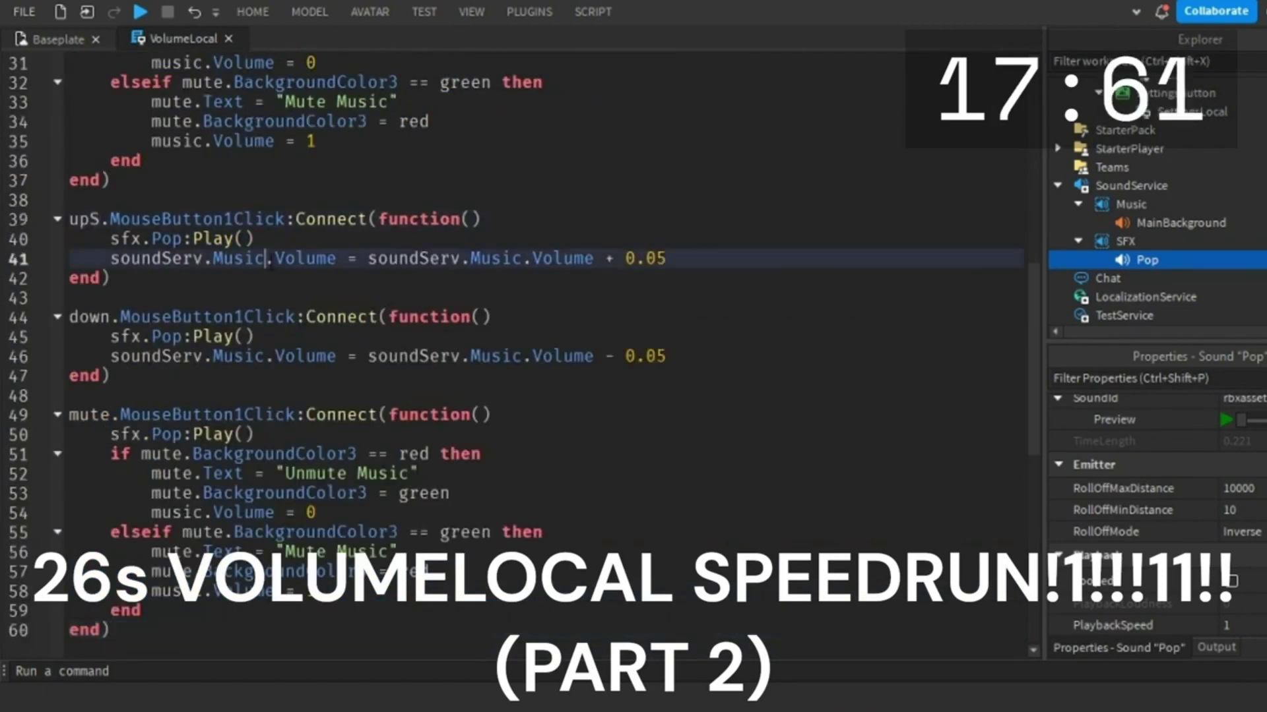
pyautogui.write('SFX')
# Change the copied down handler to downS and replace both Music references with SFX.
pyautogui.click(110, 318)
pyautogui.write('S')
pyautogui.moveTo(264, 356); pyautogui.dragTo(213, 356)
pyautogui.write('SFX')
pyautogui.moveTo(503, 356); pyautogui.dragTo(450, 357)
pyautogui.write('SFX')
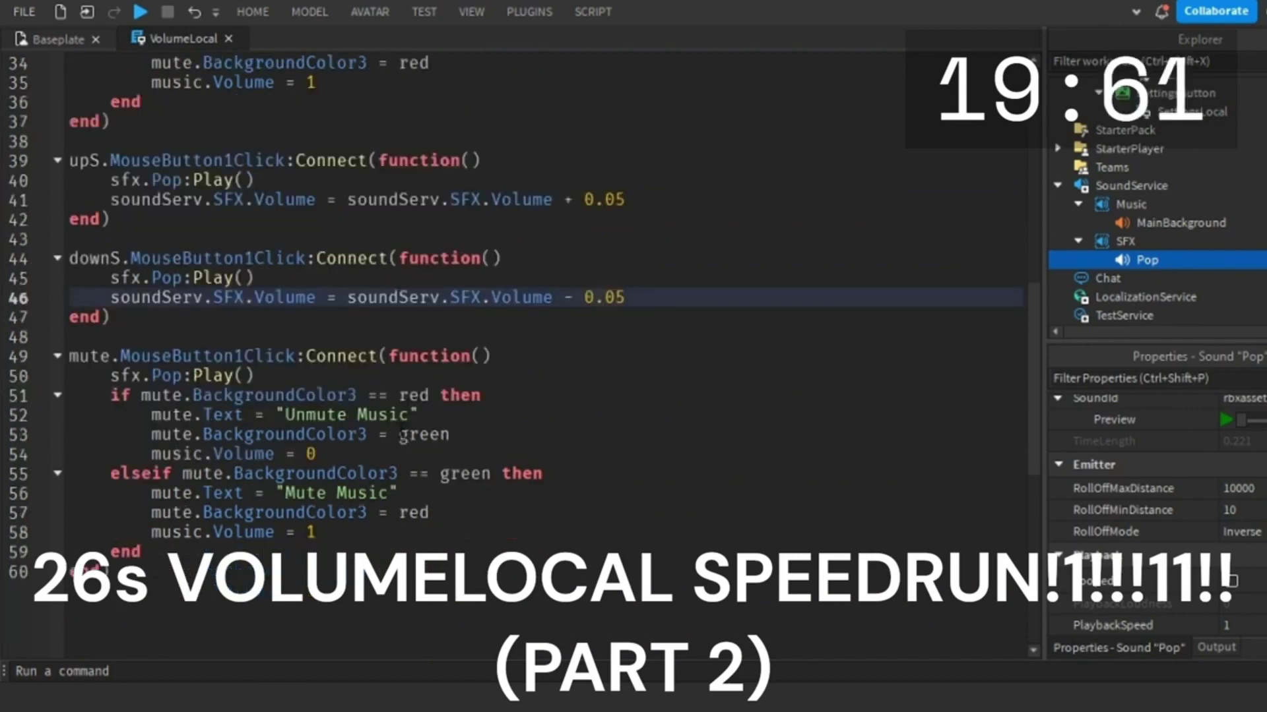
# Convert the copied mute handler to muteS, with the texts "Unmute SFX" and "Mute SFX" and sfx.Volume in both branches.
pyautogui.moveTo(409, 415); pyautogui.dragTo(348, 415)
pyautogui.write('SFX')
pyautogui.doubleClick(361, 494)
pyautogui.write('SFX')
pyautogui.click(120, 356)
pyautogui.write('S')
pyautogui.doubleClick(173, 454)
pyautogui.write('sfx')
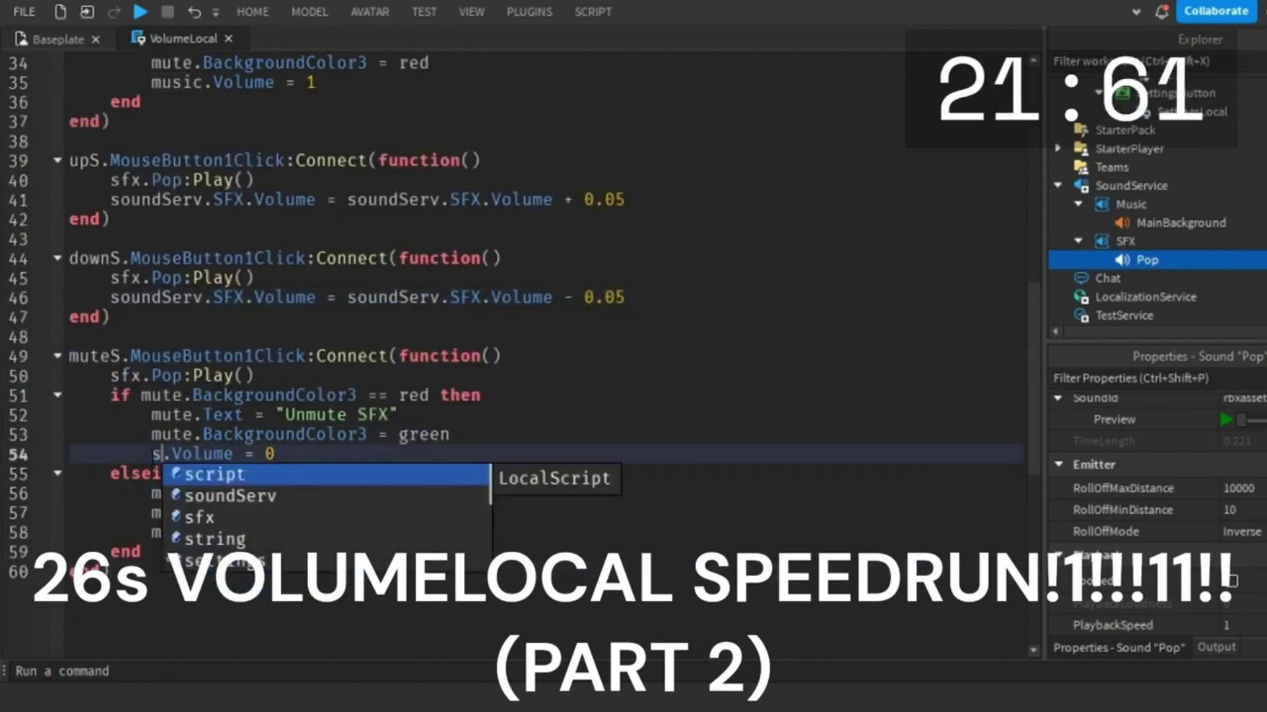
pyautogui.doubleClick(173, 533)
# Shorten soundServ.SFX to sfx in the volume lines of the downS and upS handlers.
pyautogui.scroll(2, 271, 417)
pyautogui.moveTo(111, 415); pyautogui.dragTo(254, 415)
pyautogui.write('sfx.')
pyautogui.moveTo(378, 415); pyautogui.dragTo(244, 415)
pyautogui.write('sfx')
pyautogui.moveTo(110, 318); pyautogui.dragTo(244, 317)
pyautogui.write('sfx')
pyautogui.moveTo(378, 317); pyautogui.dragTo(244, 317)
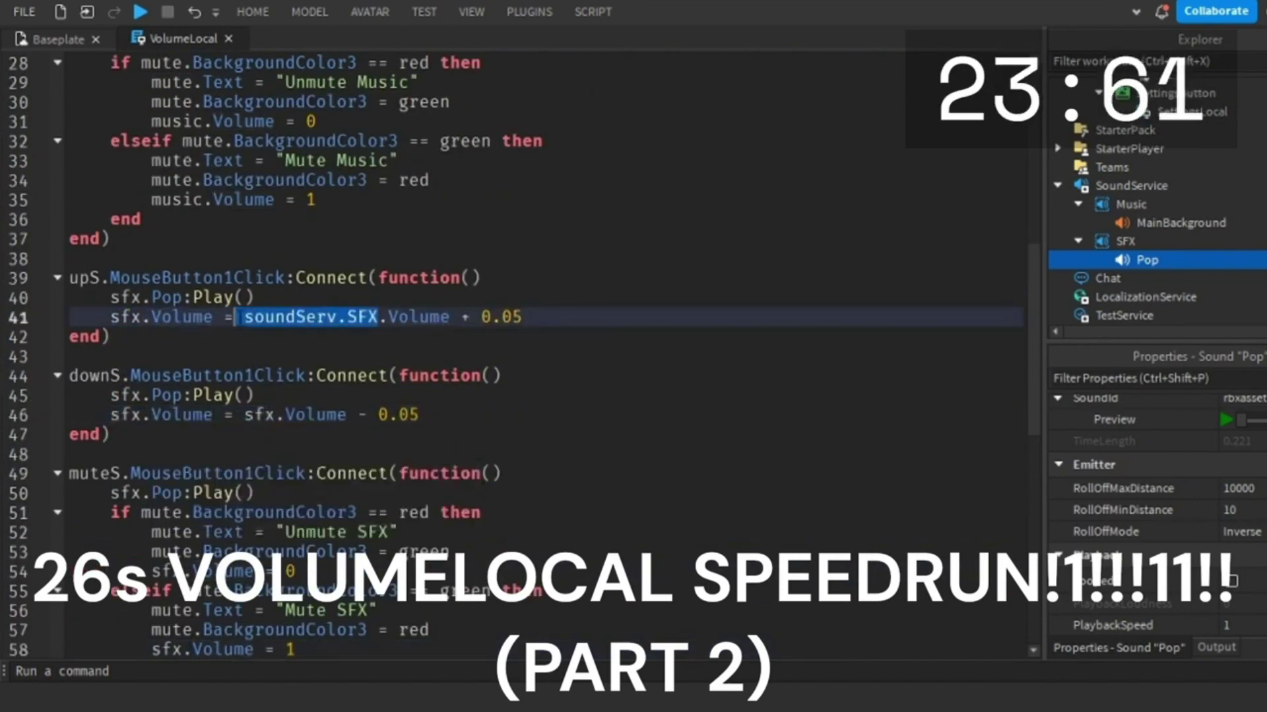
# Shorten soundServ.Music to music in the volume lines of the down and up handlers.
pyautogui.moveTo(419, 259); pyautogui.dragTo(265, 258)
pyautogui.write('music')
pyautogui.scroll(1, 270, 259)
pyautogui.moveTo(111, 219); pyautogui.dragTo(265, 219)
pyautogui.write('music')
pyautogui.moveTo(419, 219); pyautogui.dragTo(264, 219)
pyautogui.write('music')
# Close the VolumeLocal script and collapse the SFX and Music groups under SoundService.
pyautogui.scroll(-13, 376, 506)
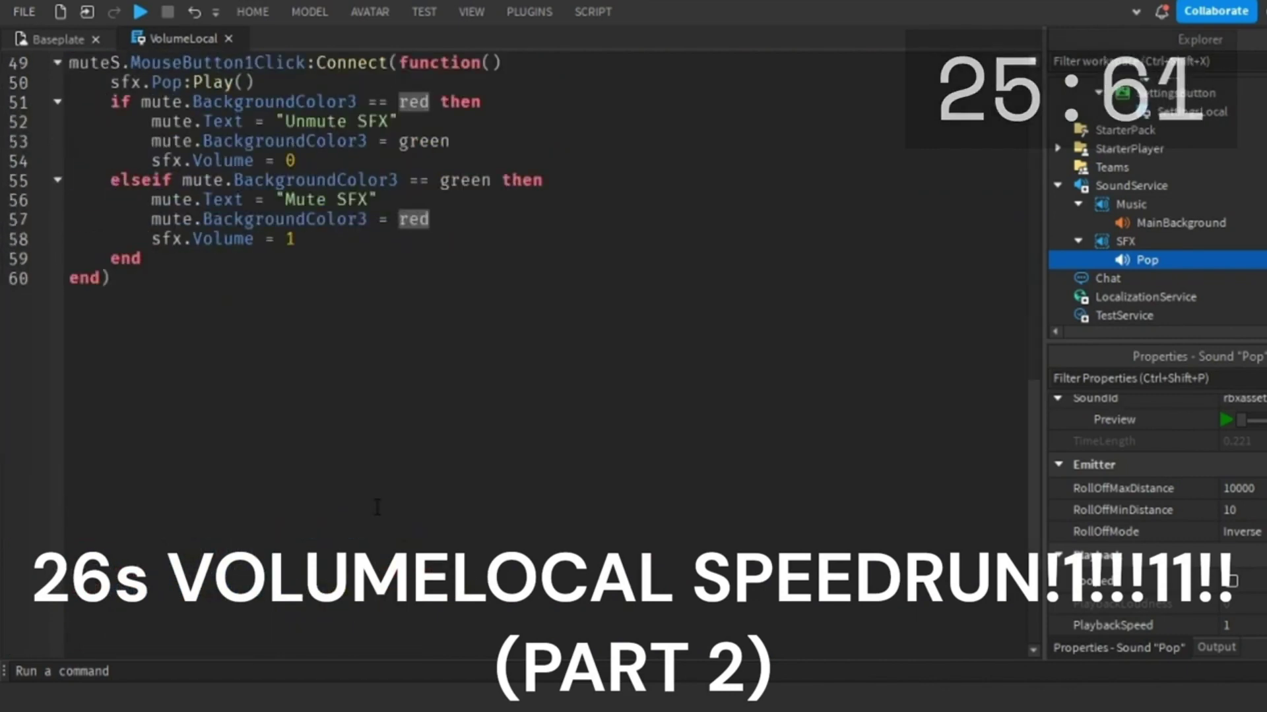
pyautogui.scroll(-8, 428, 356)
pyautogui.click(112, 513)
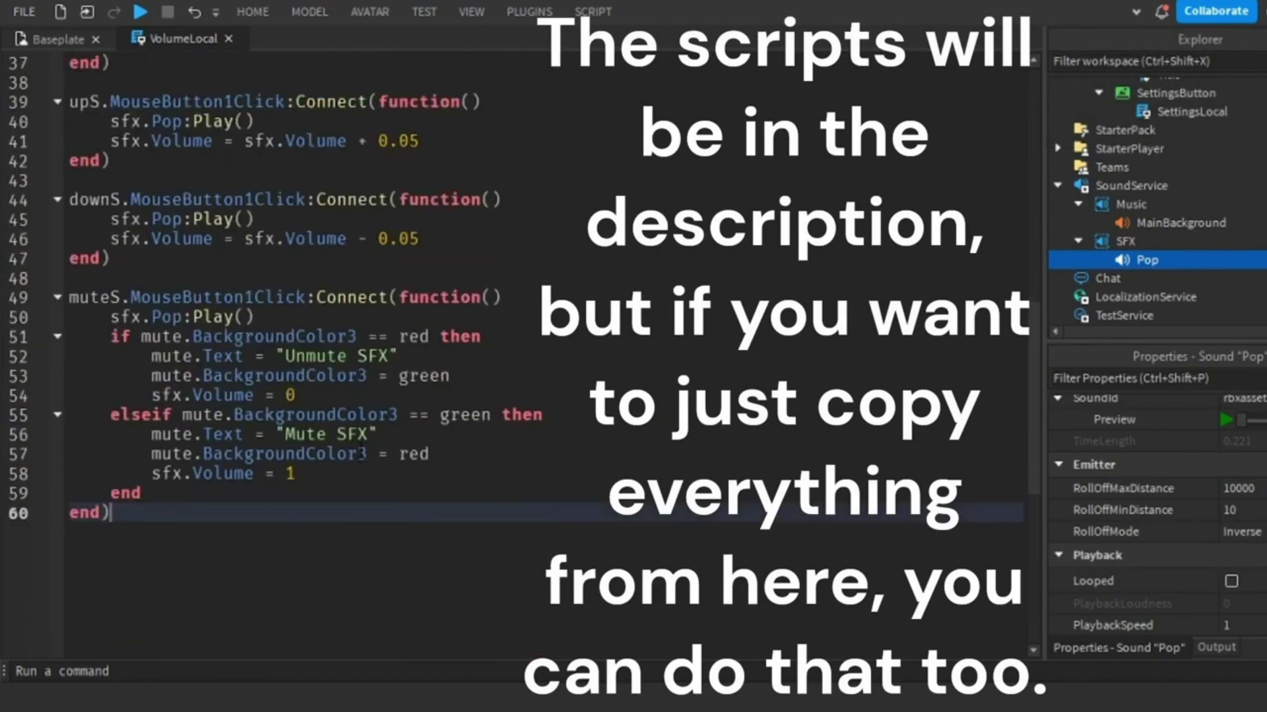
pyautogui.click(228, 38)
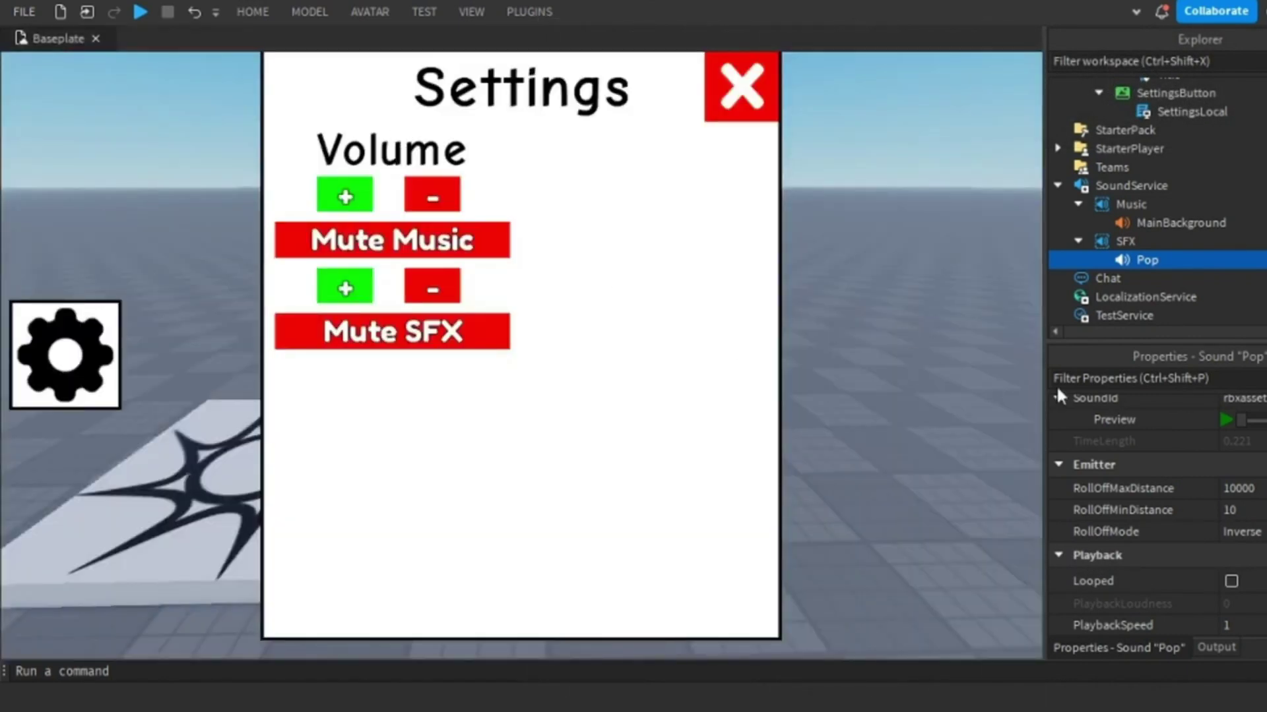
pyautogui.click(1078, 240)
pyautogui.click(1076, 239)
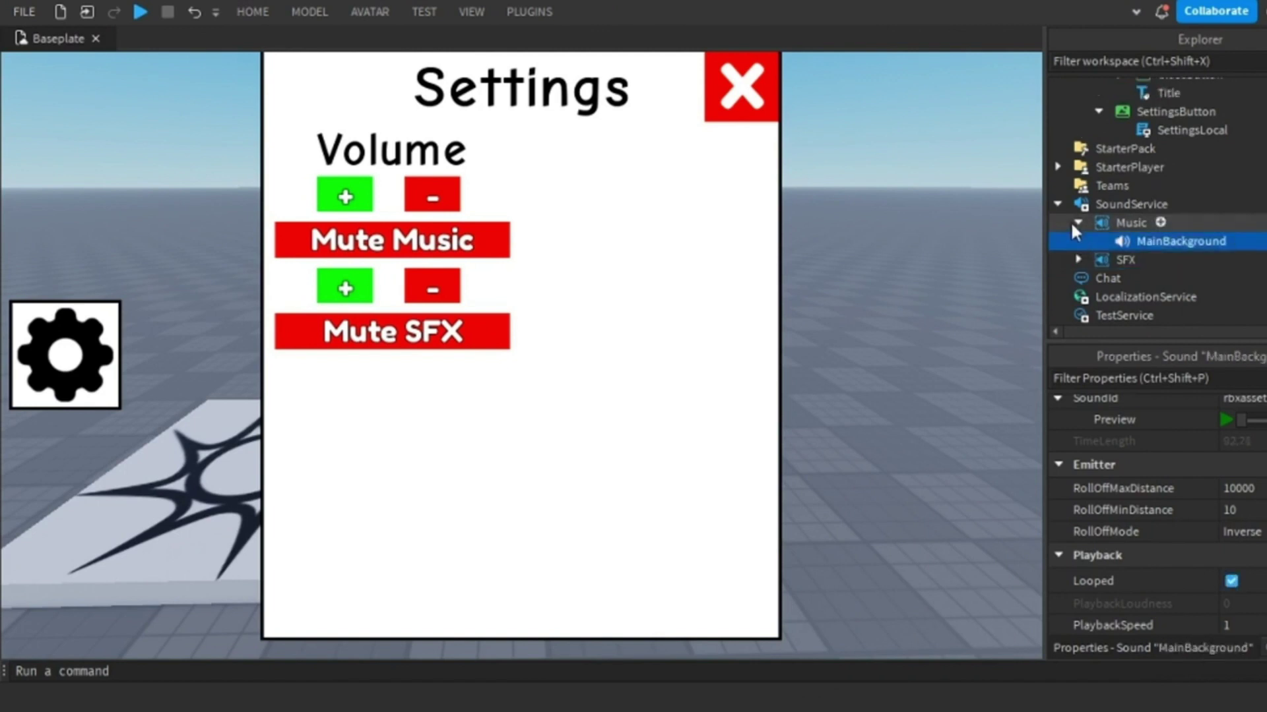
pyautogui.click(1076, 222)
pyautogui.click(1059, 223)
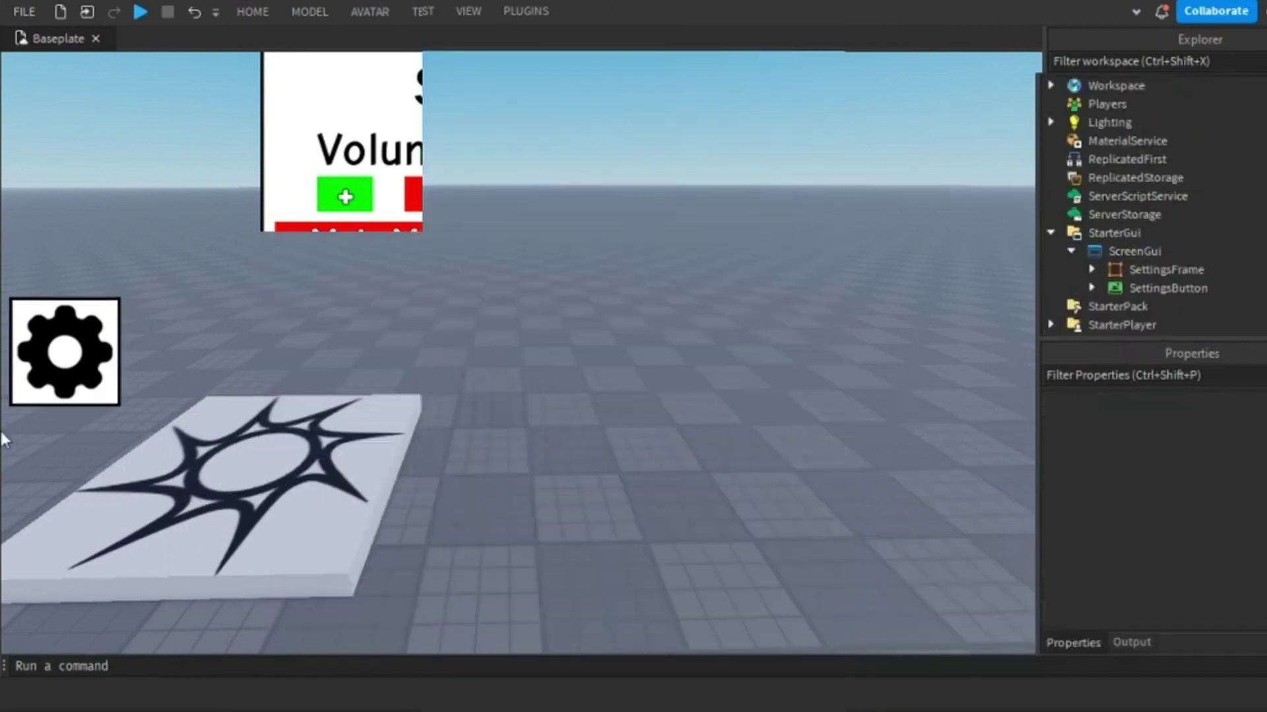
# Turn on SettingsFrame's Visible property and expand its contents in the Explorer.
pyautogui.click(1165, 269)
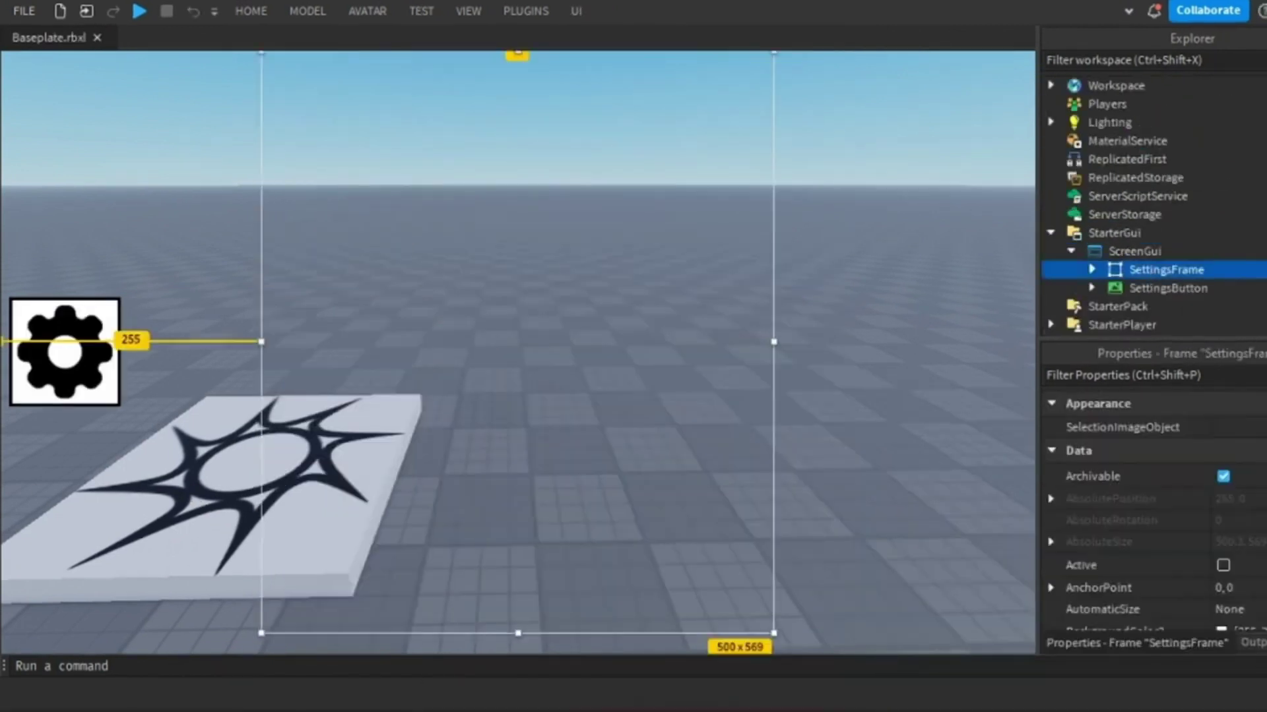
pyautogui.click(1092, 270)
pyautogui.scroll(-2, 1089, 263)
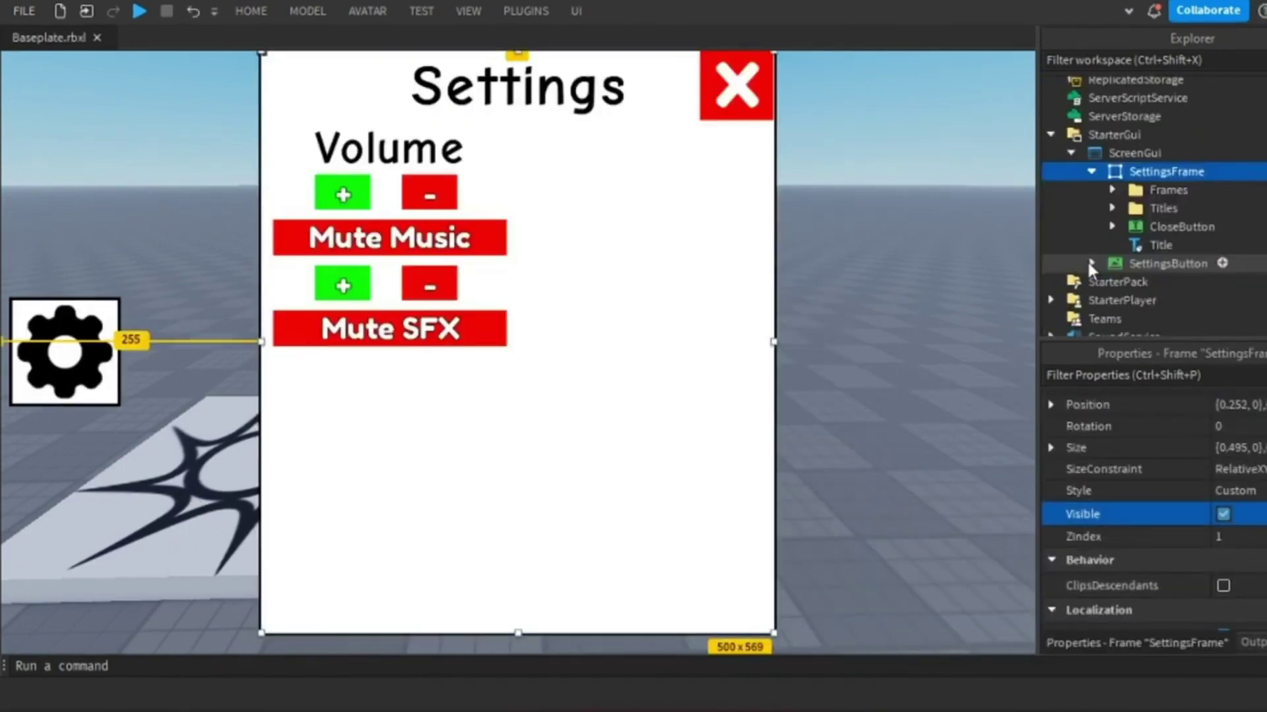
pyautogui.click(1115, 227)
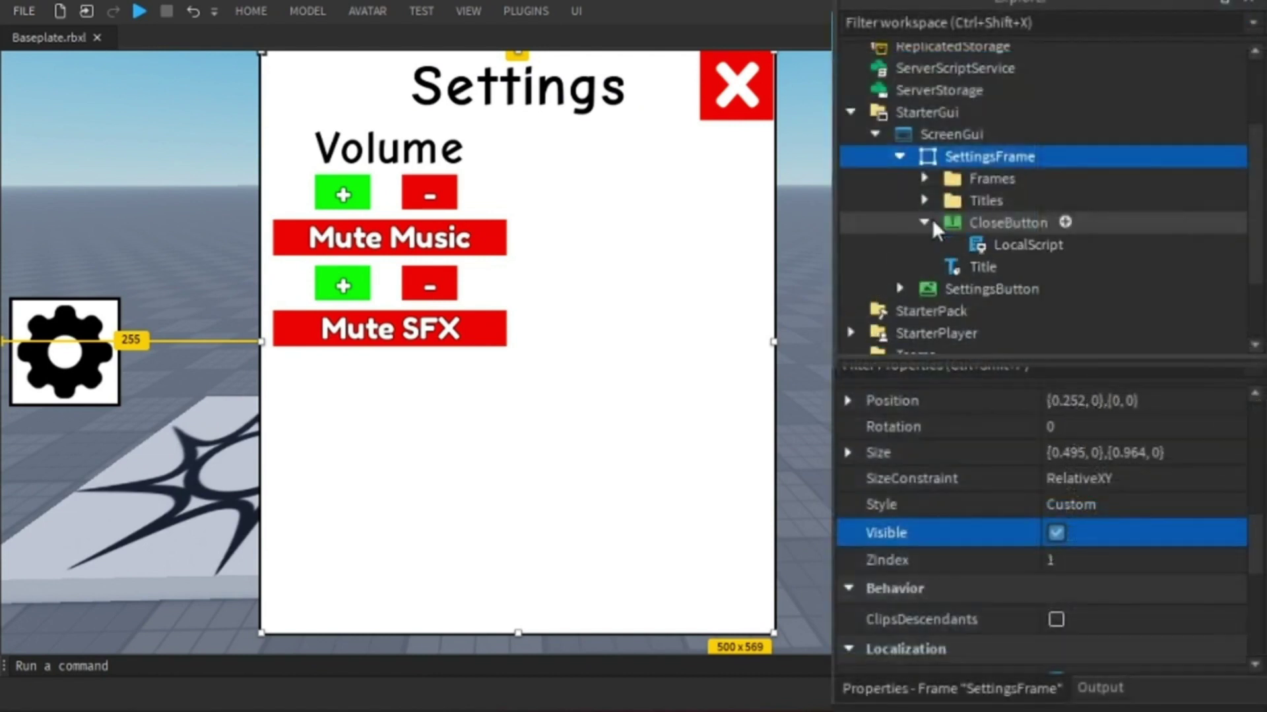
pyautogui.click(1115, 227)
# Duplicate VolumeTitle into the settings frame's right half, rename the copy QualityTitle and set its text to Quality.
pyautogui.click(1113, 190)
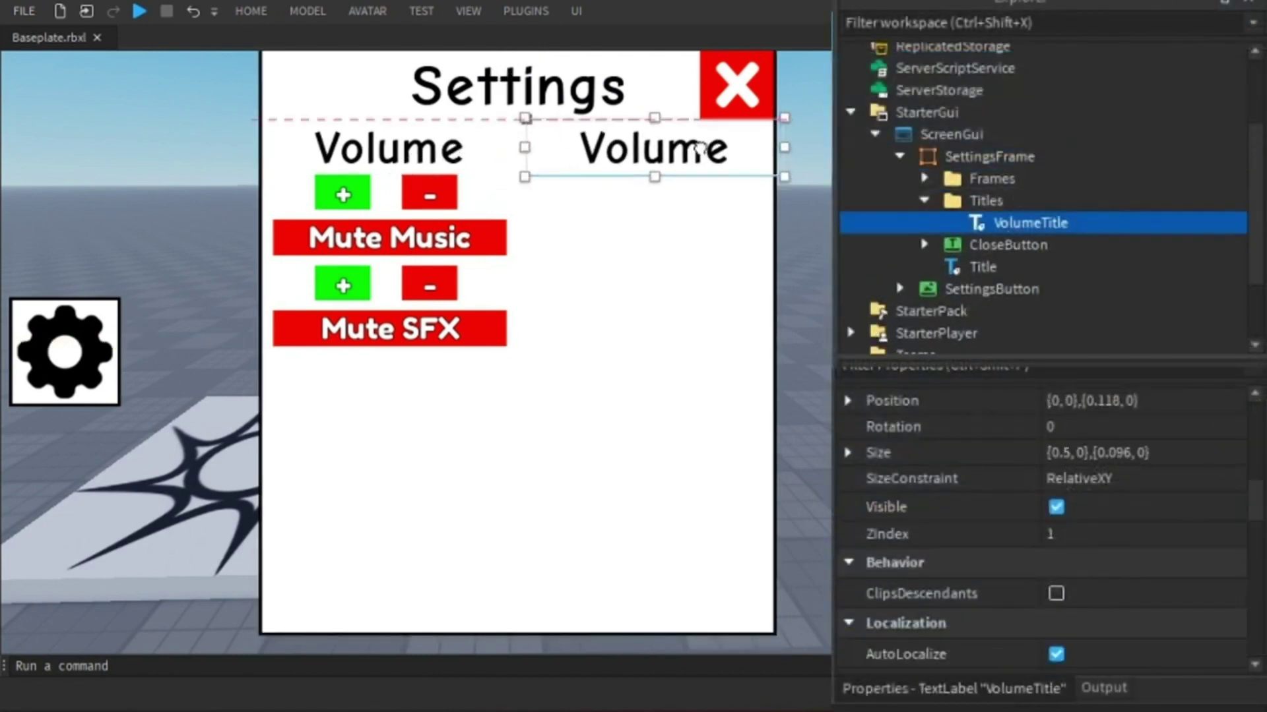
pyautogui.moveTo(703, 141); pyautogui.dragTo(693, 144)
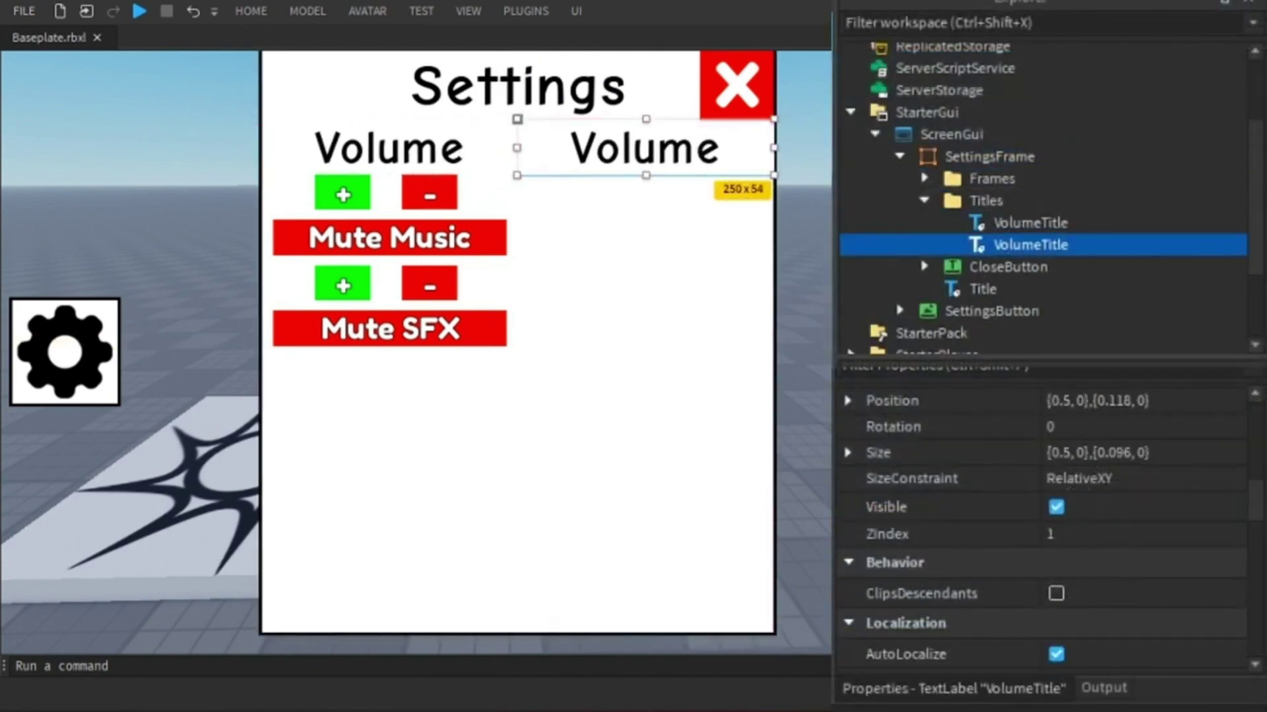
pyautogui.scroll(3, 1056, 567)
pyautogui.press('Return')
pyautogui.scroll(-10, 1056, 568)
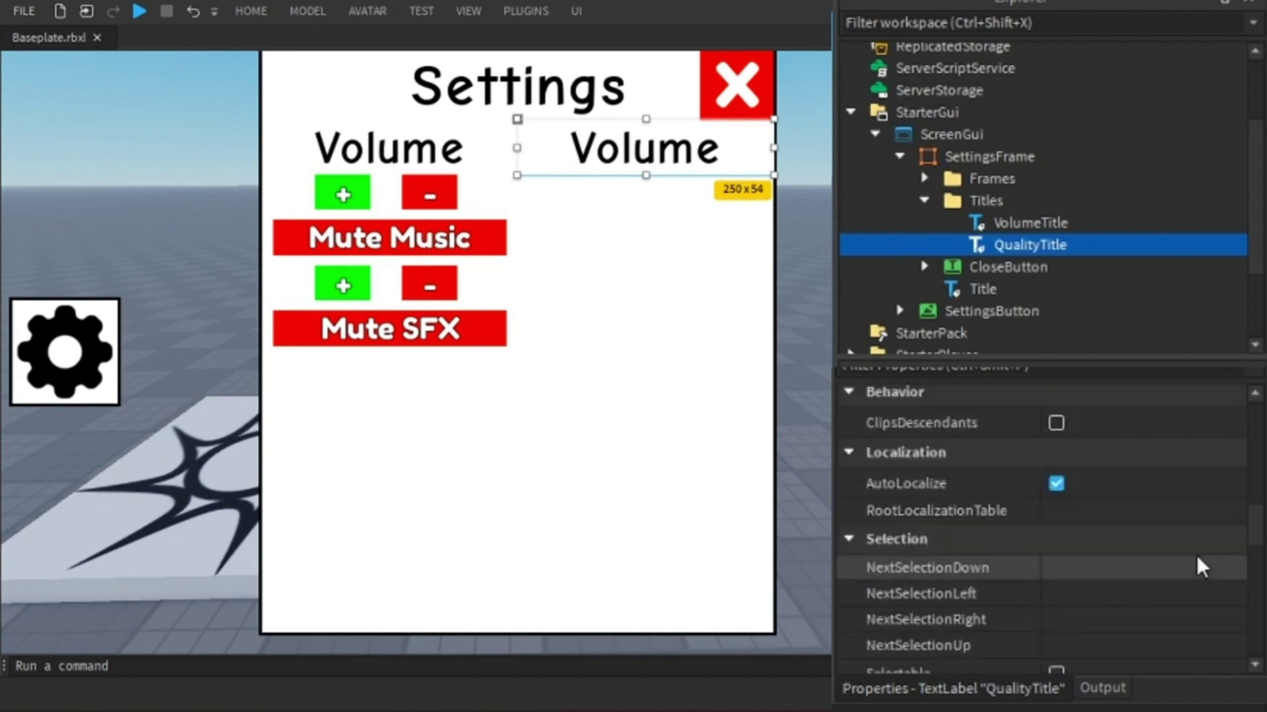
# Extend VolumeFrame downward to about 250 x 184 so it encloses the Mute SFX button, and select its child buttons.
pyautogui.click(1019, 222)
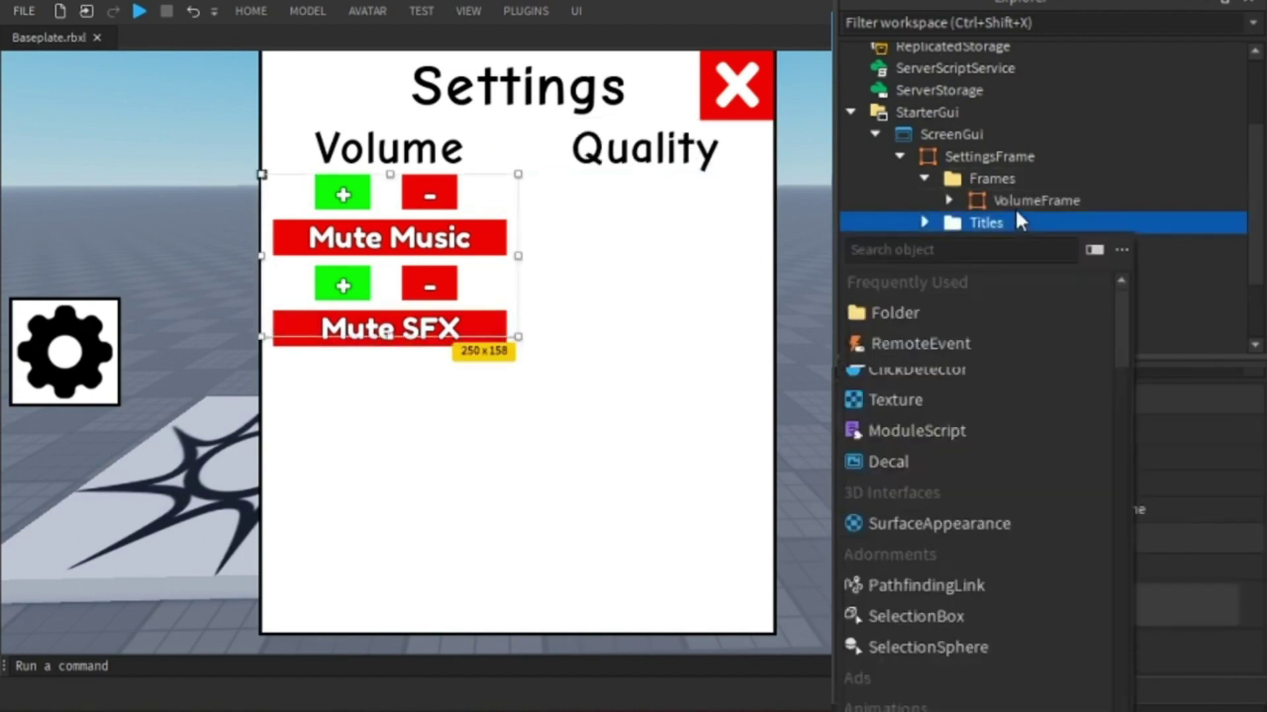
pyautogui.click(1016, 206)
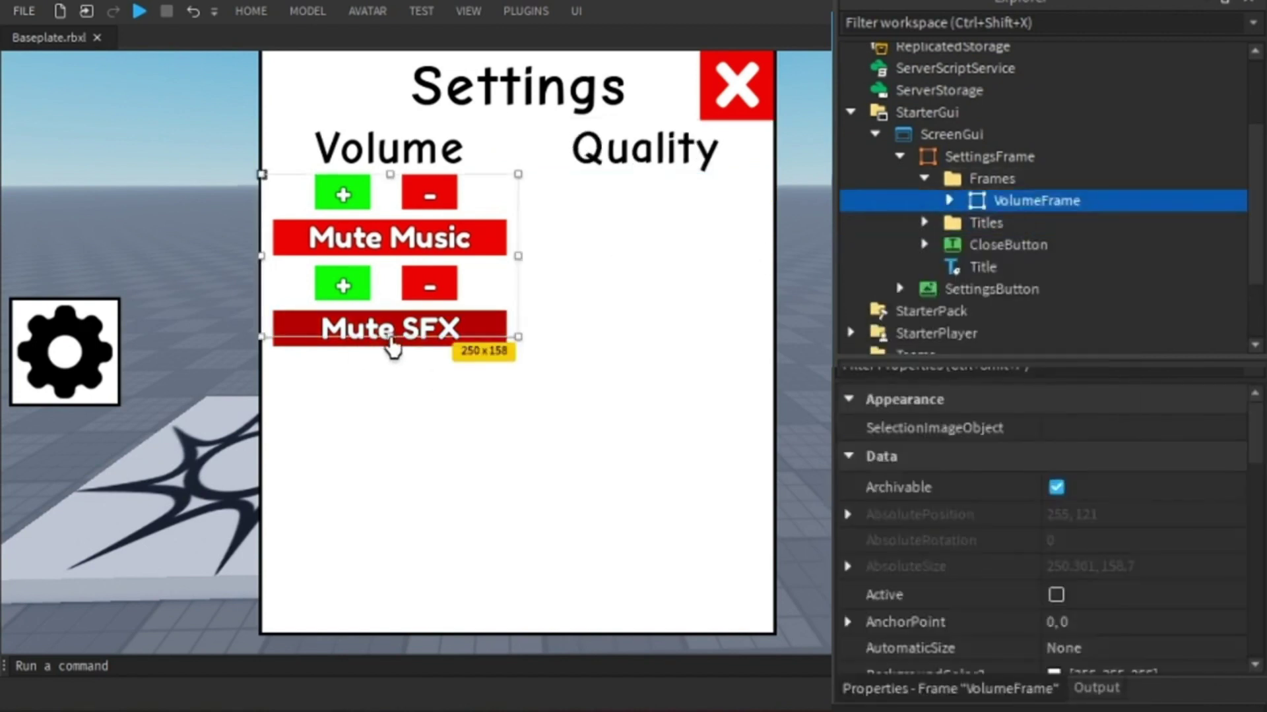
pyautogui.moveTo(390, 337); pyautogui.dragTo(390, 364)
pyautogui.click(949, 200)
pyautogui.click(1035, 119)
pyautogui.keyDown('shift'); pyautogui.click(1038, 230); pyautogui.keyUp('shift')
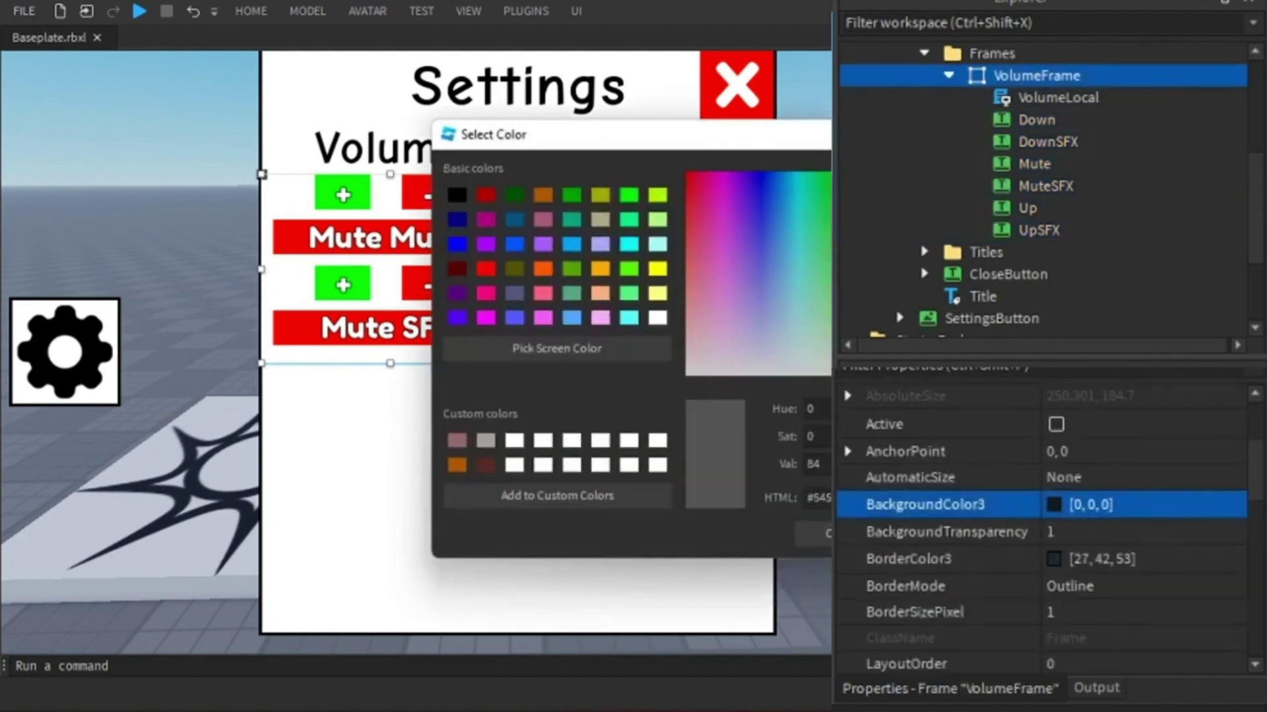
# Restore VolumeFrame's white background with transparency 1 and place a duplicate of the frame under the Quality title.
pyautogui.click(825, 538)
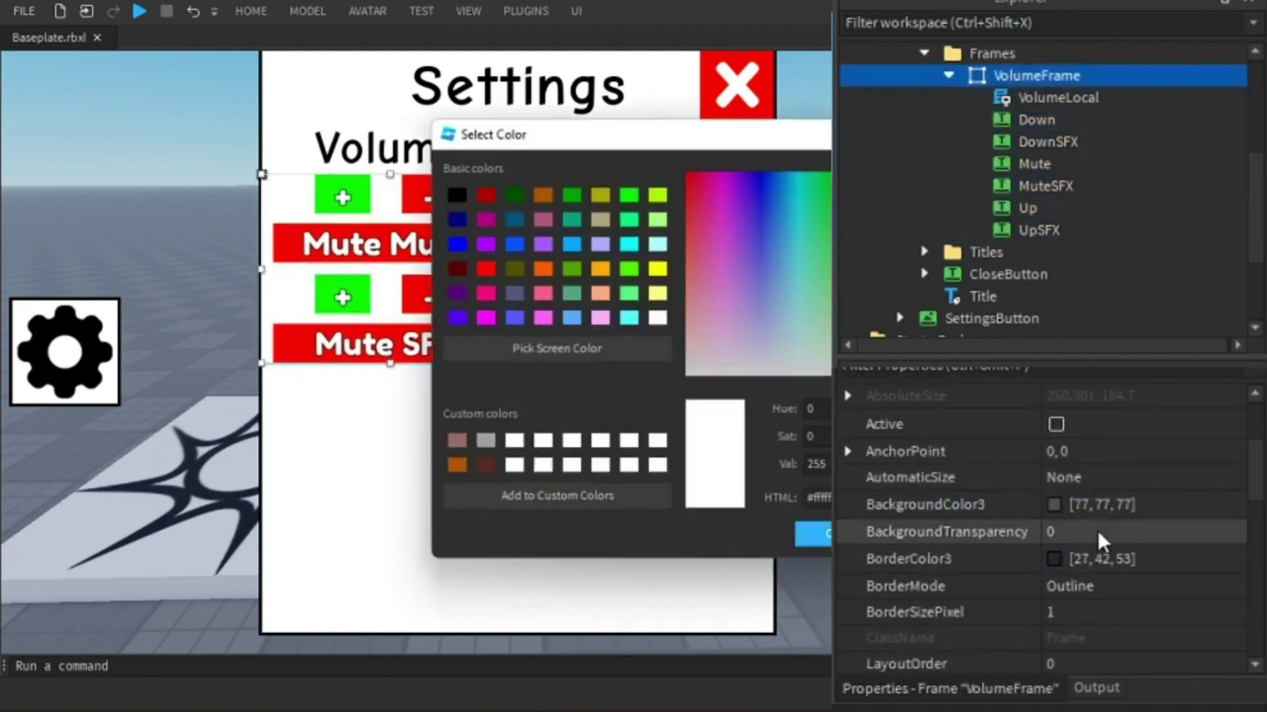
pyautogui.click(813, 534)
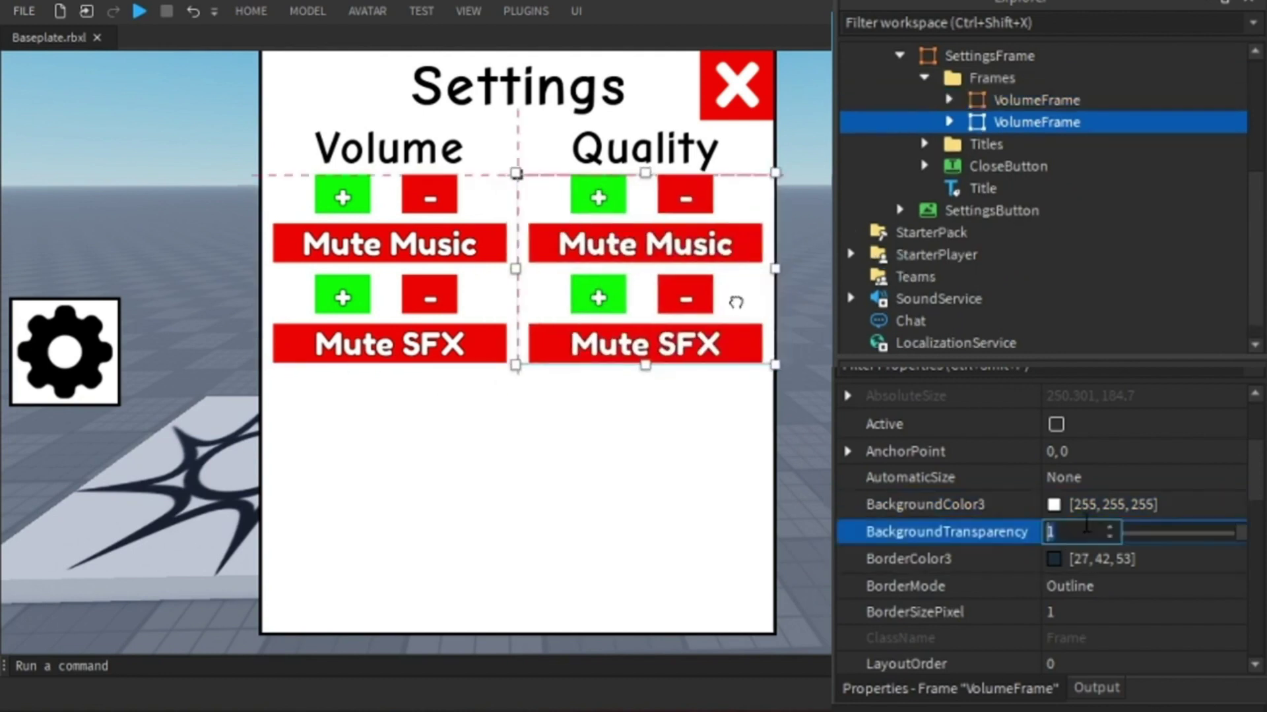
pyautogui.write('1')
pyautogui.press('Return')
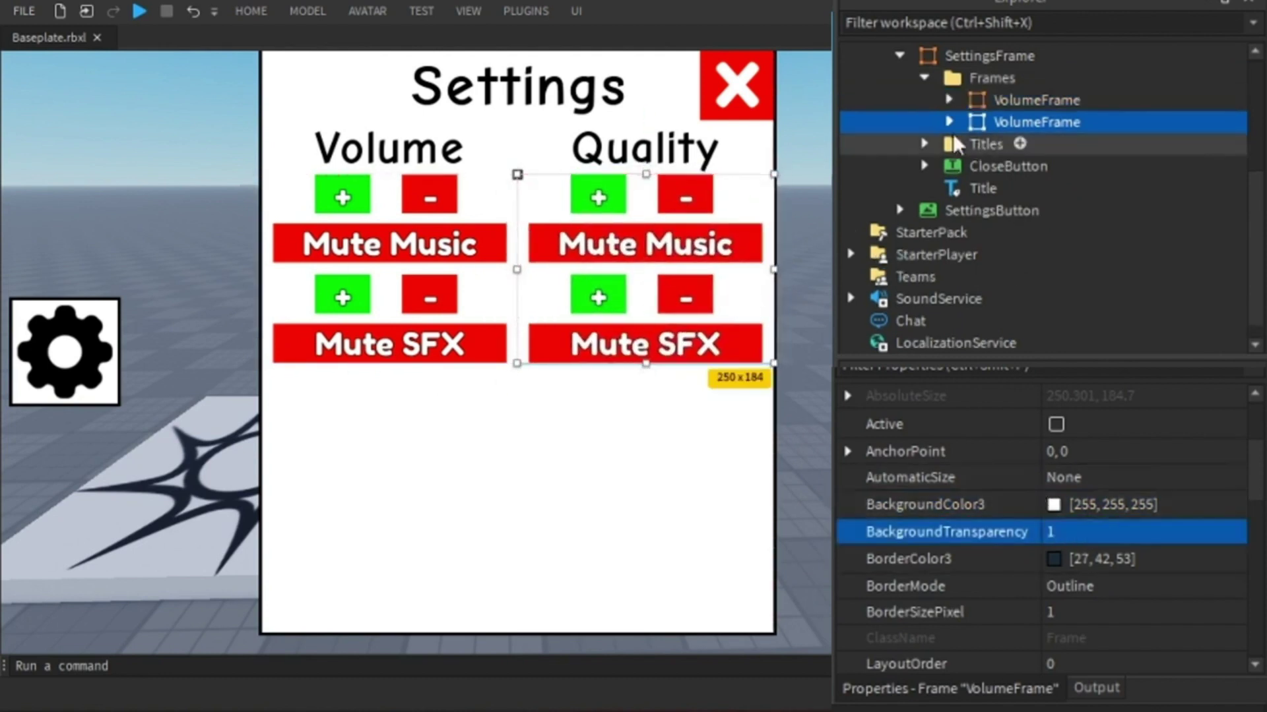
# Rename the duplicated frame QualityFrame and expand its contents.
pyautogui.scroll(-4, 1023, 486)
pyautogui.click(1120, 435)
pyautogui.write('Qualrt')
pyautogui.click(949, 122)
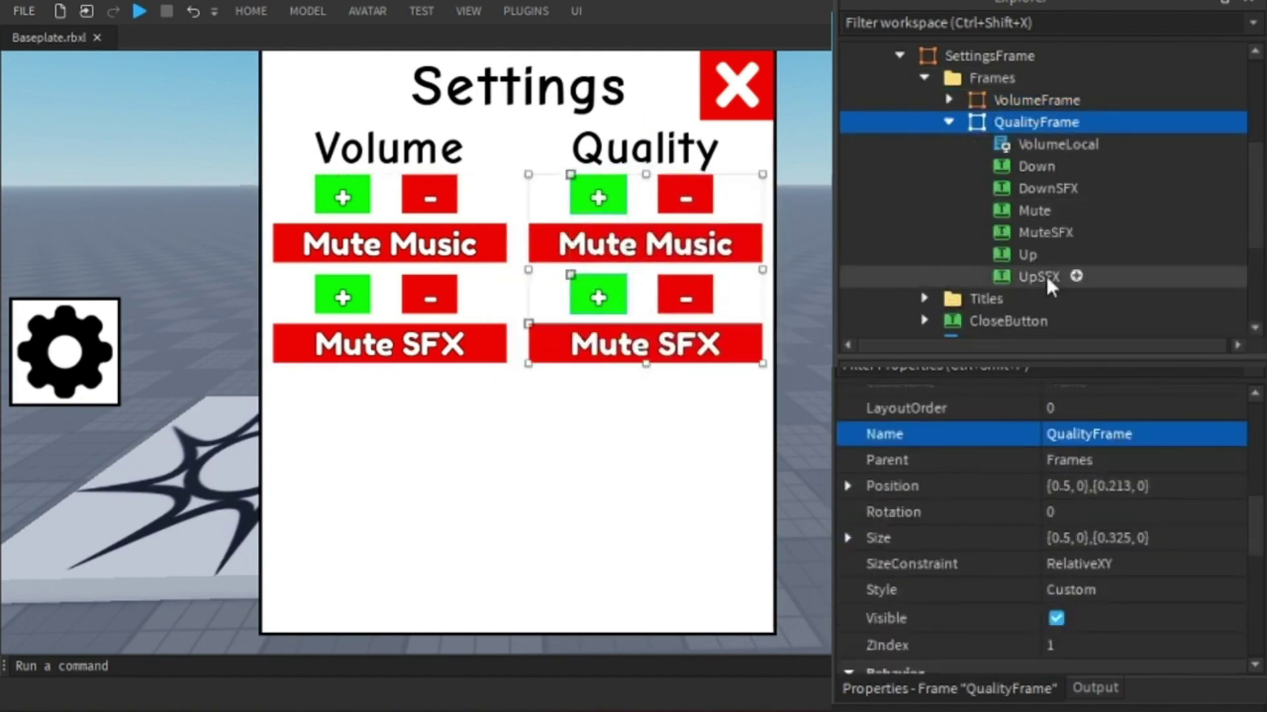
# Delete the copied up, down and SFX buttons from QualityFrame, keeping only the Mute button and VolumeLocal.
pyautogui.click(1046, 276)
pyautogui.keyDown('ctrl'); pyautogui.click(1035, 254); pyautogui.keyUp('ctrl')
pyautogui.press('Delete')
pyautogui.click(1024, 188)
pyautogui.keyDown('ctrl'); pyautogui.click(1019, 166); pyautogui.keyUp('ctrl')
pyautogui.press('Delete')
# Place the remaining Mute button directly under the Quality title at about 228 x 48 and rename it Graphics.
pyautogui.moveTo(618, 246); pyautogui.dragTo(645, 224)
pyautogui.scroll(-5, 1151, 537)
pyautogui.click(1130, 500)
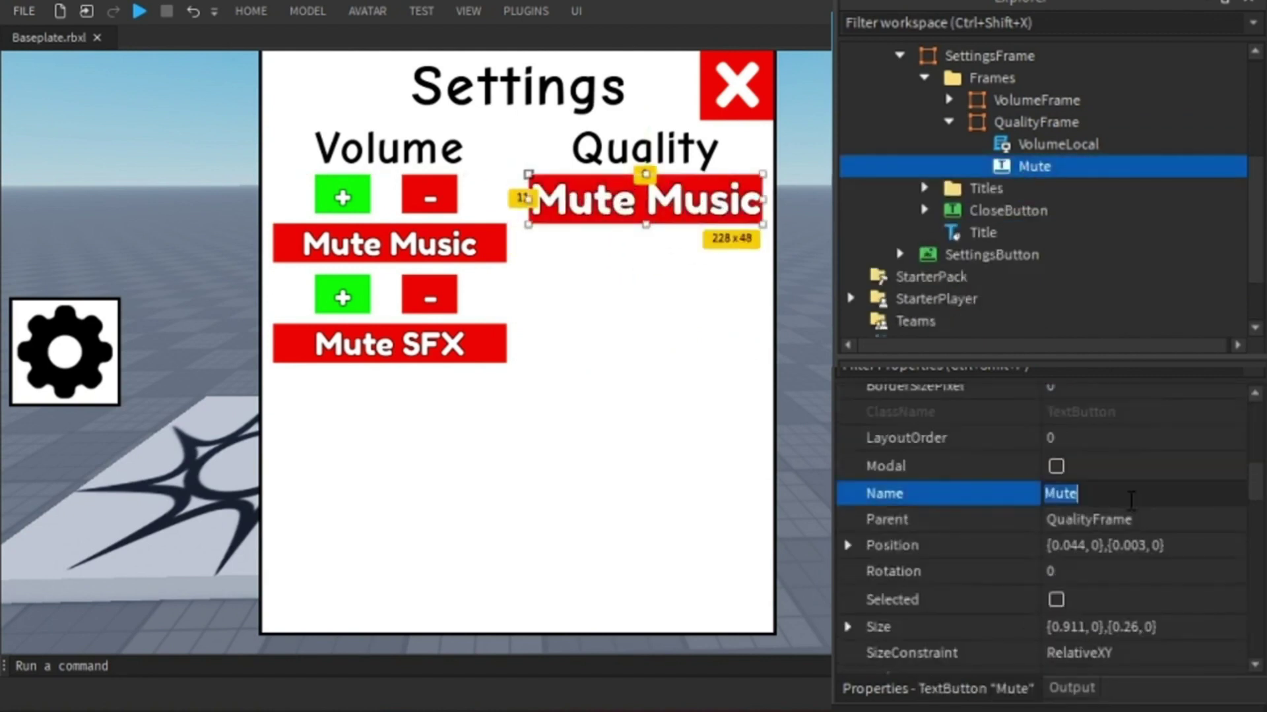
# Set the Graphics button's text to "Graphics: Default" and its background to dark orange.
pyautogui.scroll(-3, 1122, 512)
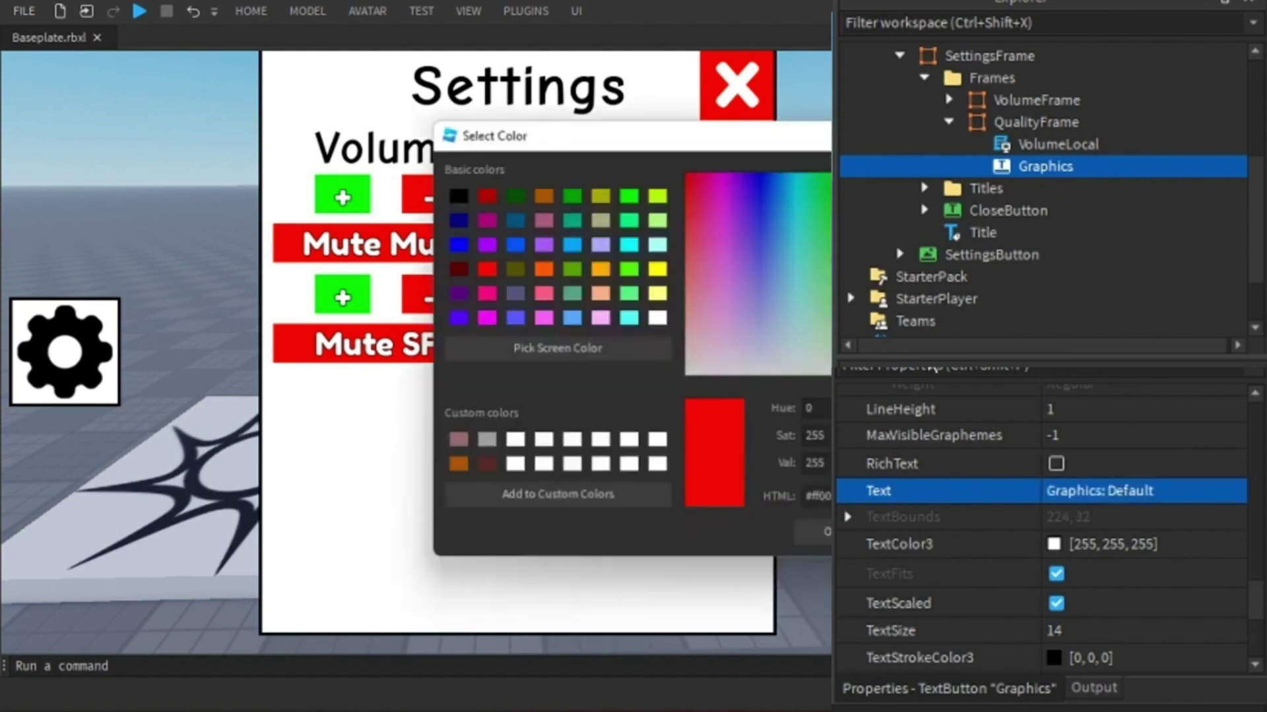
pyautogui.click(486, 204)
pyautogui.click(664, 537)
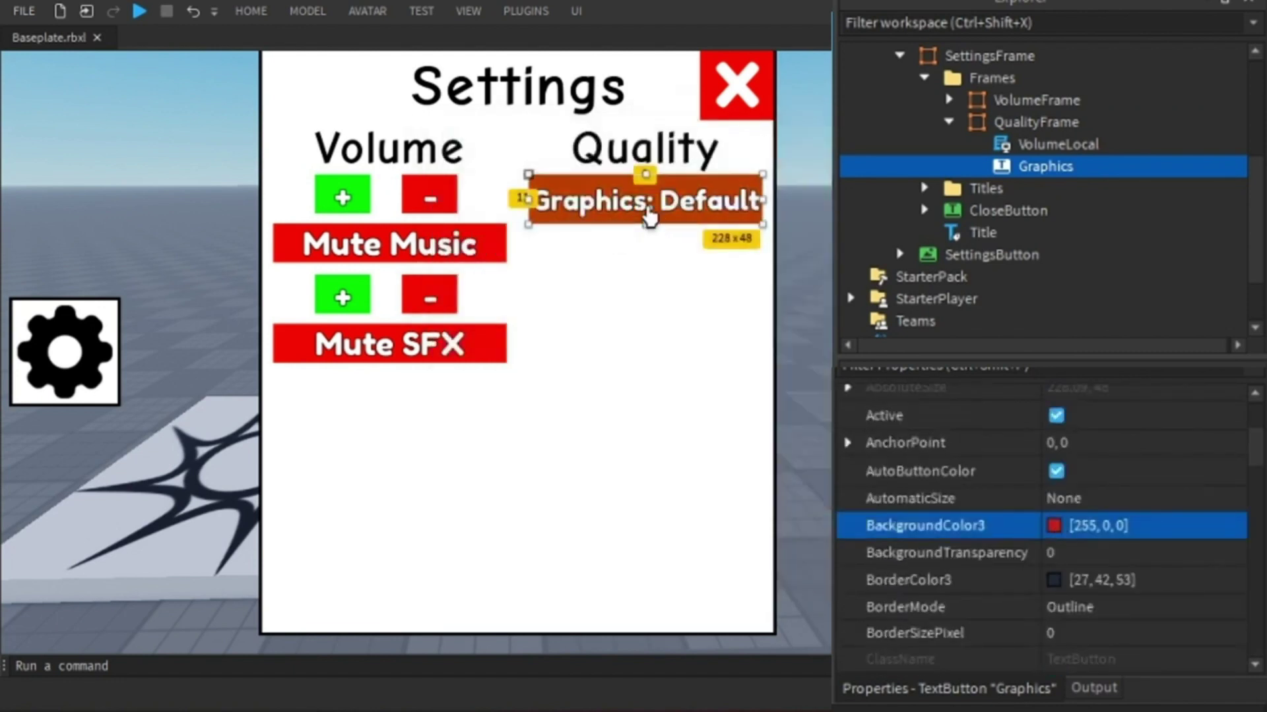
# Duplicate the Graphics button, place the copy just below the original, and rename it Brightness.
pyautogui.hotkey('ctrl', 'd')
pyautogui.moveTo(650, 218); pyautogui.dragTo(645, 283)
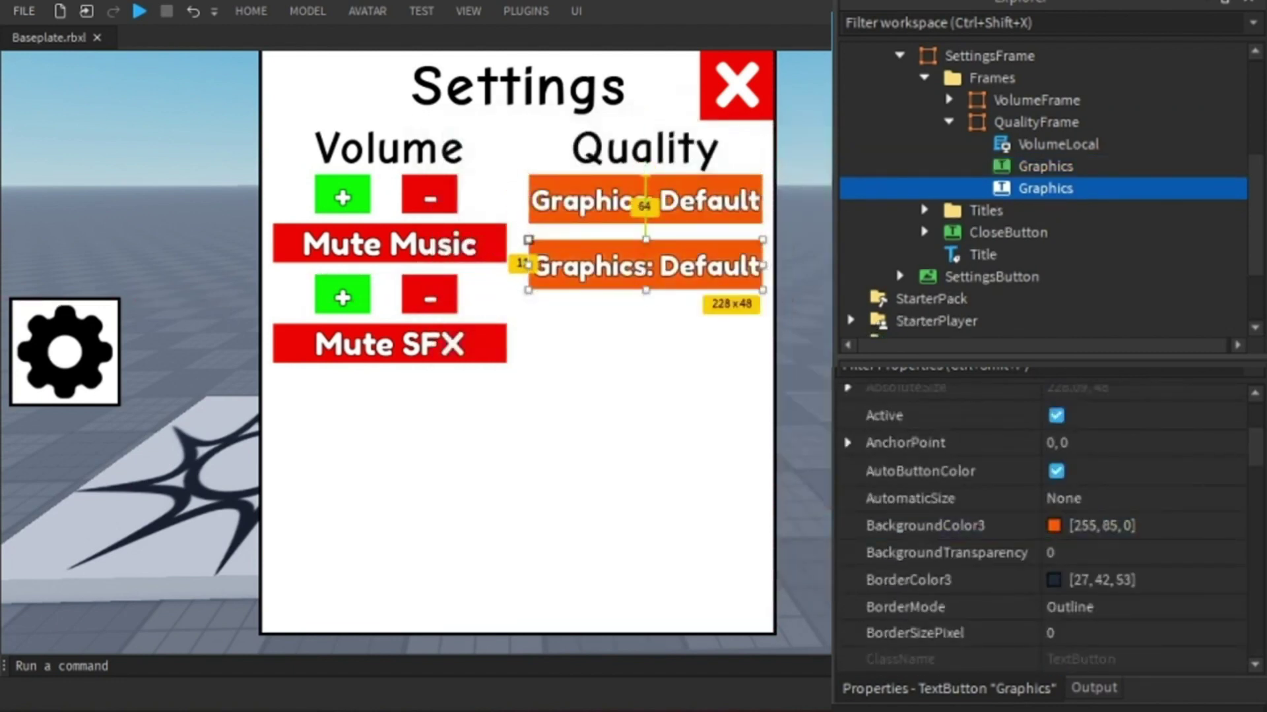
pyautogui.scroll(-5, 1122, 574)
pyautogui.click(1131, 562)
pyautogui.write('Brightness')
pyautogui.press('Return')
# Set the Brightness button's text to "Brightness: Default".
pyautogui.scroll(-5, 1131, 562)
pyautogui.click(1082, 569)
pyautogui.write('Brighten')
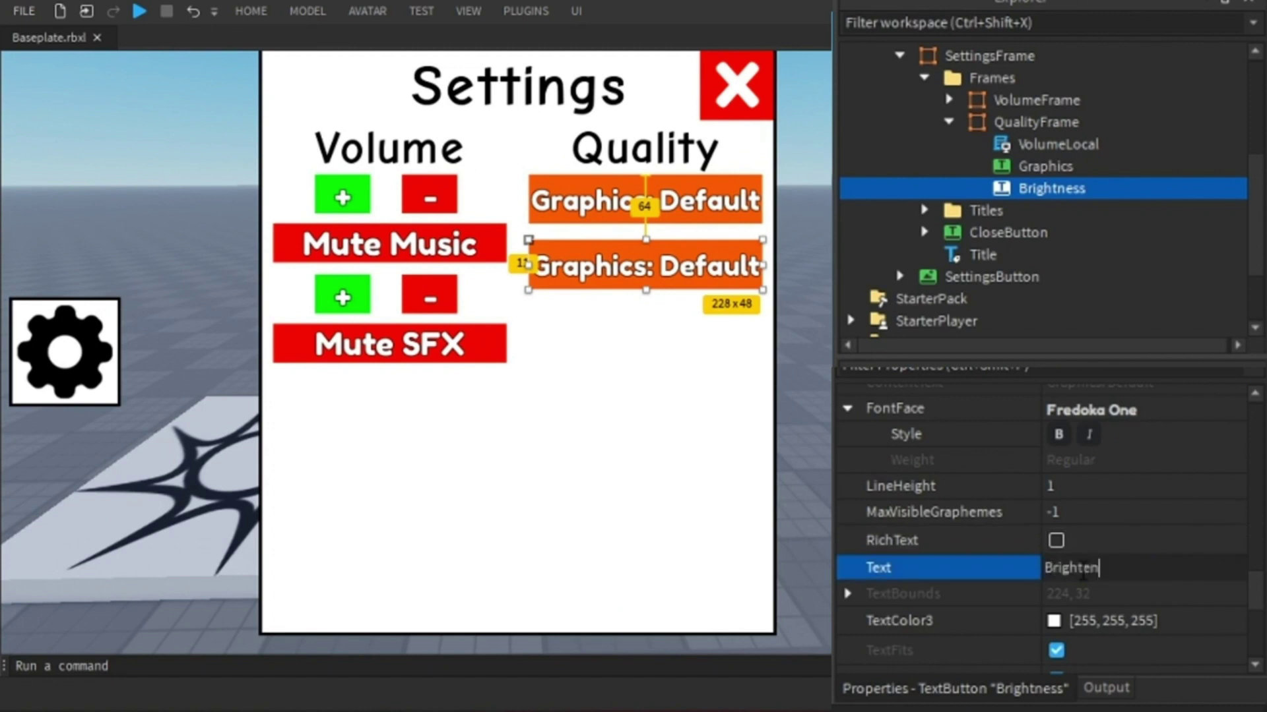
pyautogui.click(1082, 574)
pyautogui.press('BackSpace')
pyautogui.press('BackSpace')
pyautogui.press('BackSpace')
pyautogui.press('BackSpace')
pyautogui.press('BackSpace')
pyautogui.press('BackSpace')
pyautogui.write('Default')
pyautogui.press('Return')
pyautogui.hotkey('ctrl', 'd')
pyautogui.moveTo(630, 269); pyautogui.dragTo(622, 337)
pyautogui.hotkey('ctrl', 'z')
pyautogui.hotkey('ctrl', 'z')
# Duplicate the Brightness button and set the copy's vertical position scale to 0.692 to match the spacing of the two buttons above.
pyautogui.click(1025, 190)
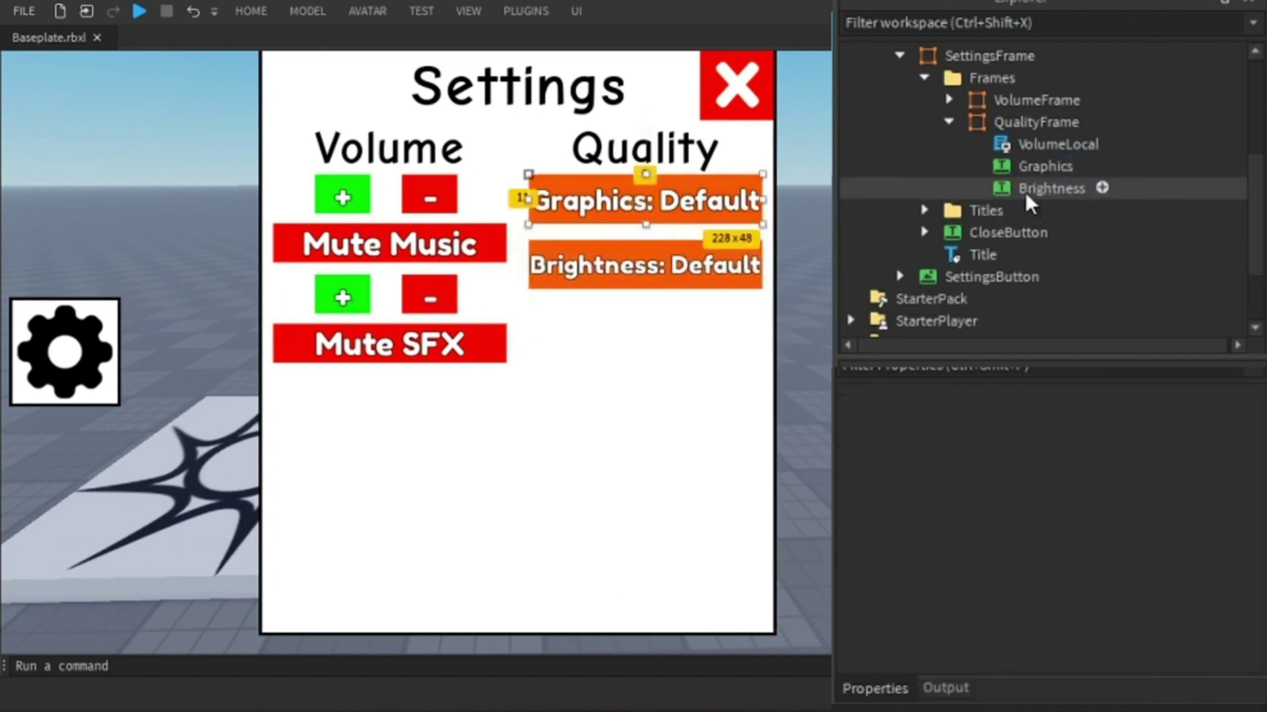
pyautogui.scroll(-5, 1111, 544)
pyautogui.scroll(-3, 1111, 550)
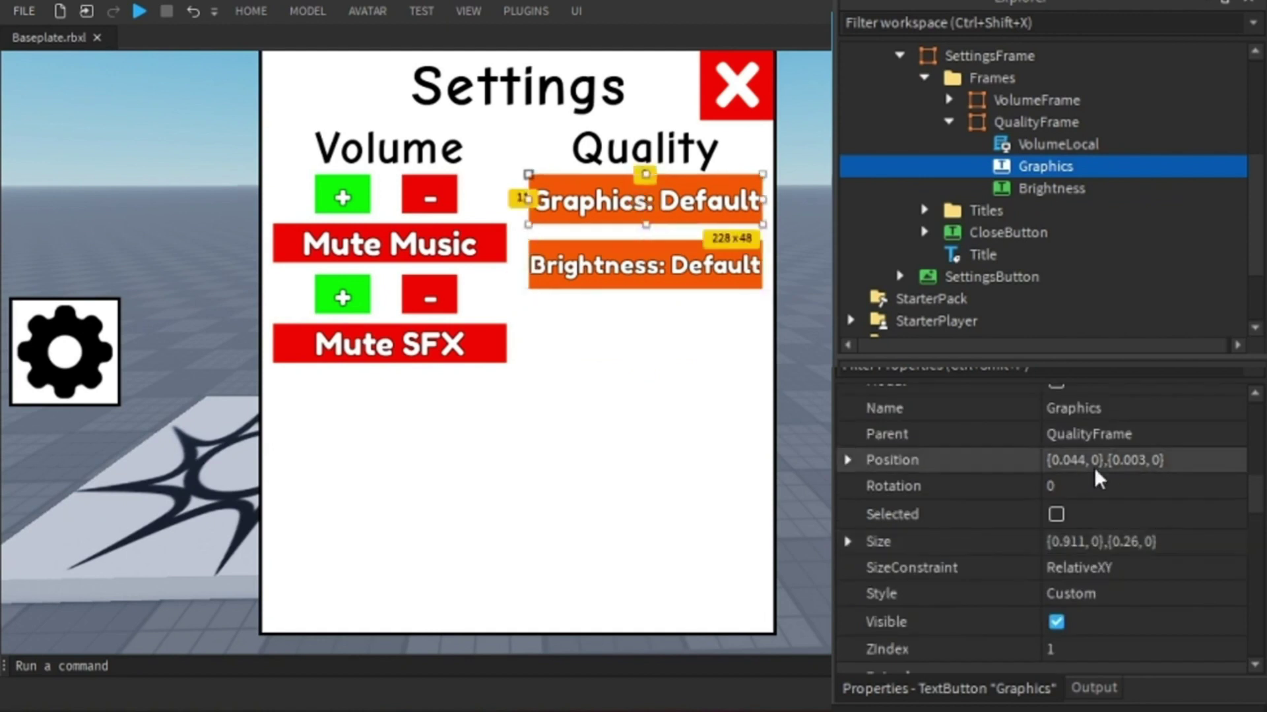
pyautogui.click(1029, 189)
pyautogui.click(1022, 169)
pyautogui.click(1016, 191)
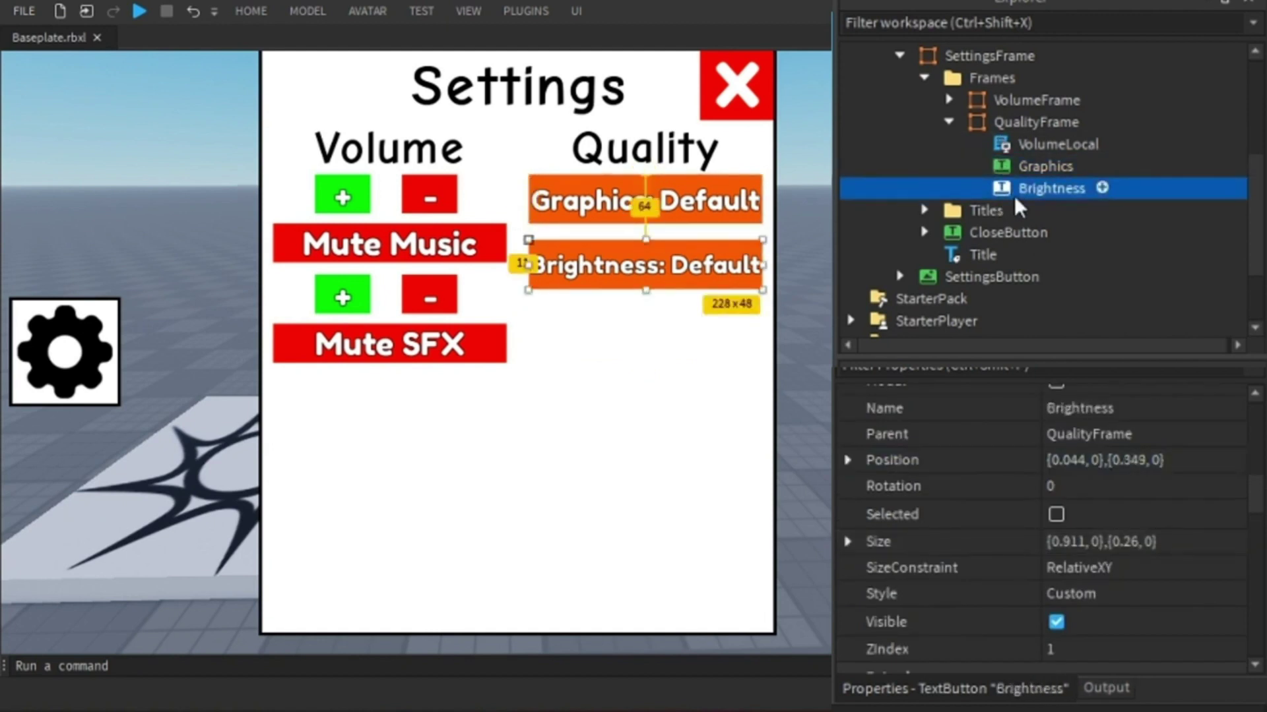
pyautogui.hotkey('ctrl', 'd')
pyautogui.click(1147, 460)
pyautogui.moveTo(1147, 460); pyautogui.dragTo(1125, 460)
pyautogui.write('692')
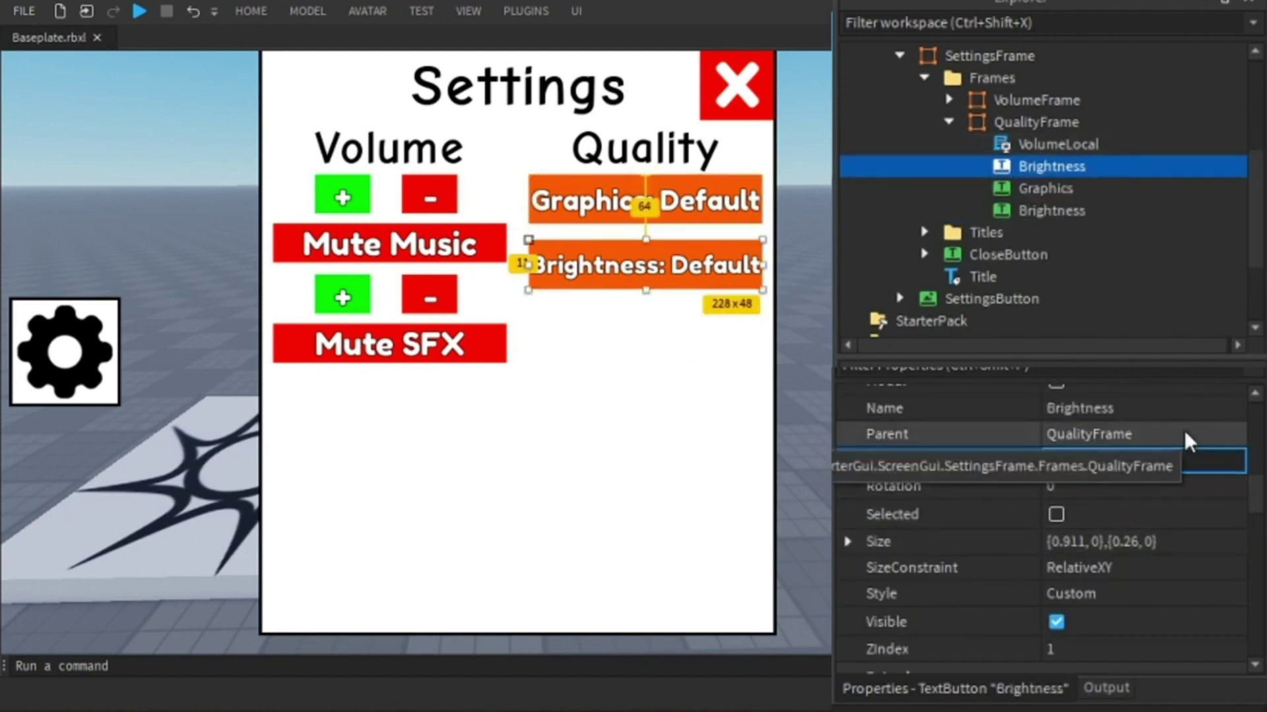
pyautogui.press('Return')
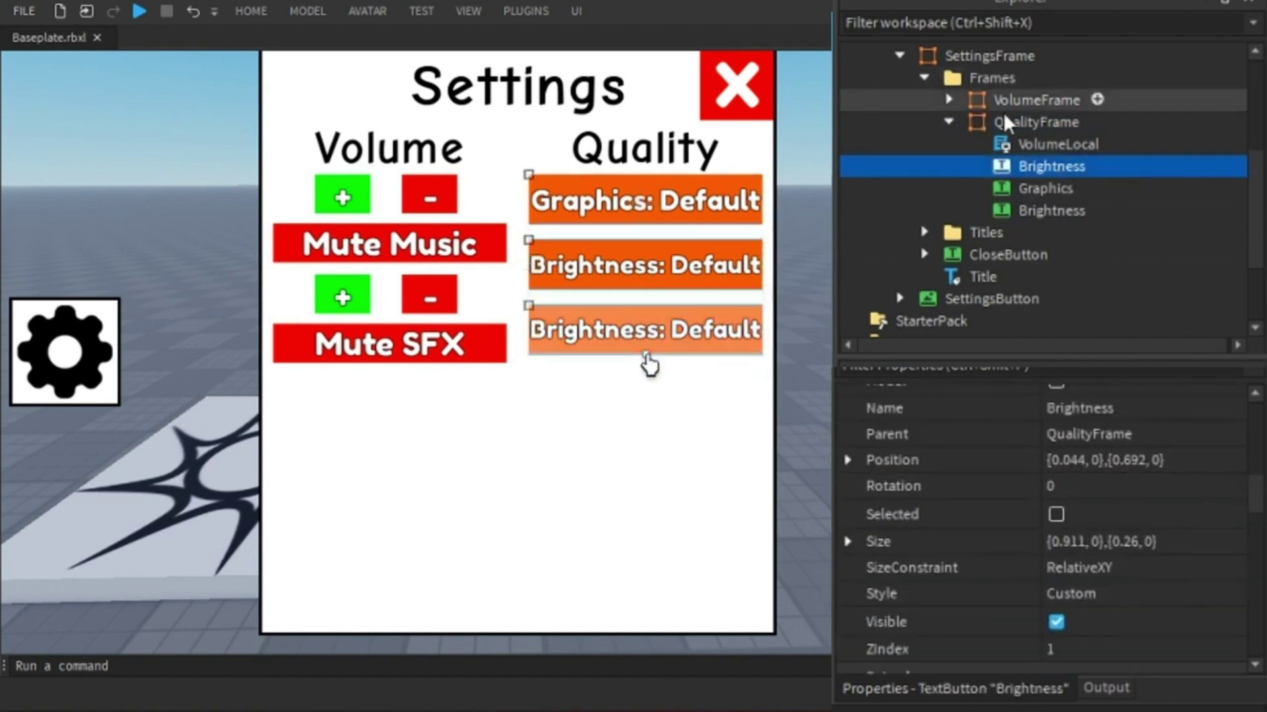
# Make the three QualityFrame buttons slightly taller with a height scale of 0.272, and rename the lowest one Shadows.
pyautogui.keyDown('shift'); pyautogui.click(1052, 210); pyautogui.keyUp('shift')
pyautogui.click(1051, 167)
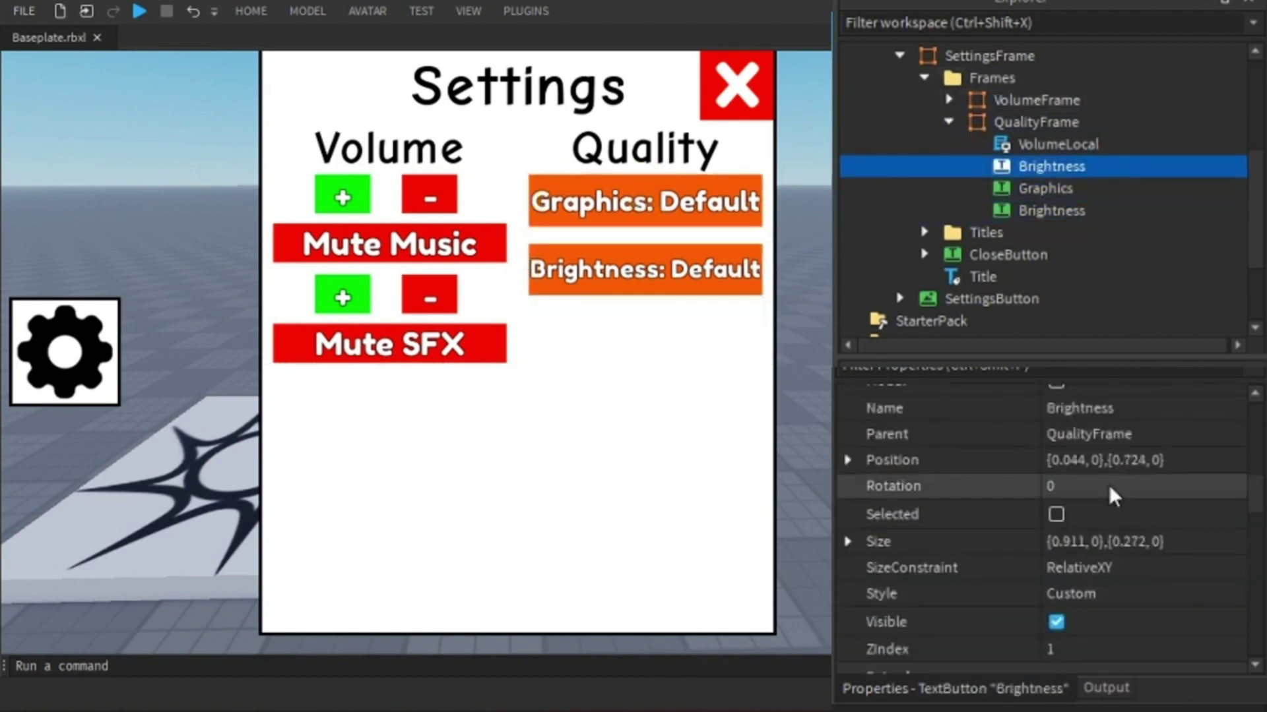
pyautogui.scroll(1, 1111, 495)
pyautogui.click(1112, 493)
pyautogui.write('Shadowa')
pyautogui.press('Return')
pyautogui.scroll(-4, 1108, 595)
pyautogui.click(1120, 584)
pyautogui.write('Shadows')
pyautogui.press('Return')
# Give the Shadows button a bright green background and set its text to "Shadows: On".
pyautogui.scroll(2, 1076, 458)
pyautogui.click(1054, 532)
pyautogui.click(627, 195)
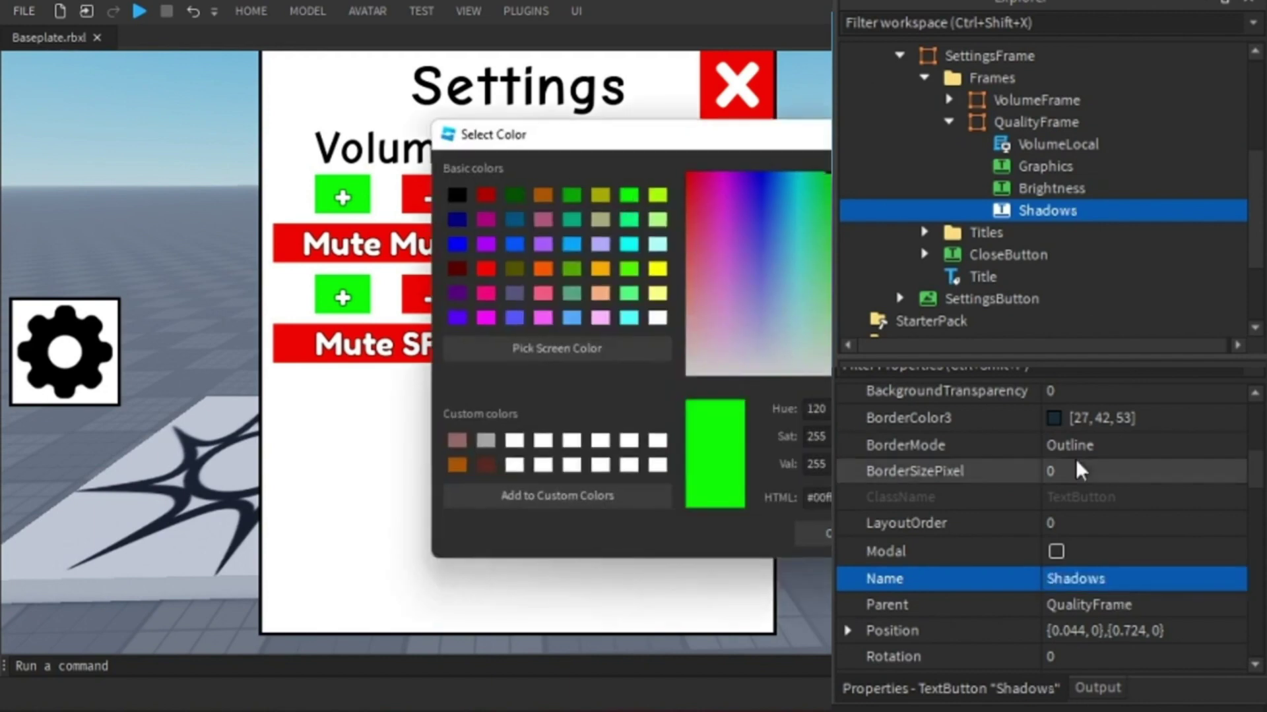
pyautogui.scroll(-10, 1148, 566)
pyautogui.click(1104, 581)
pyautogui.write('Shadows:')
pyautogui.press('Return')
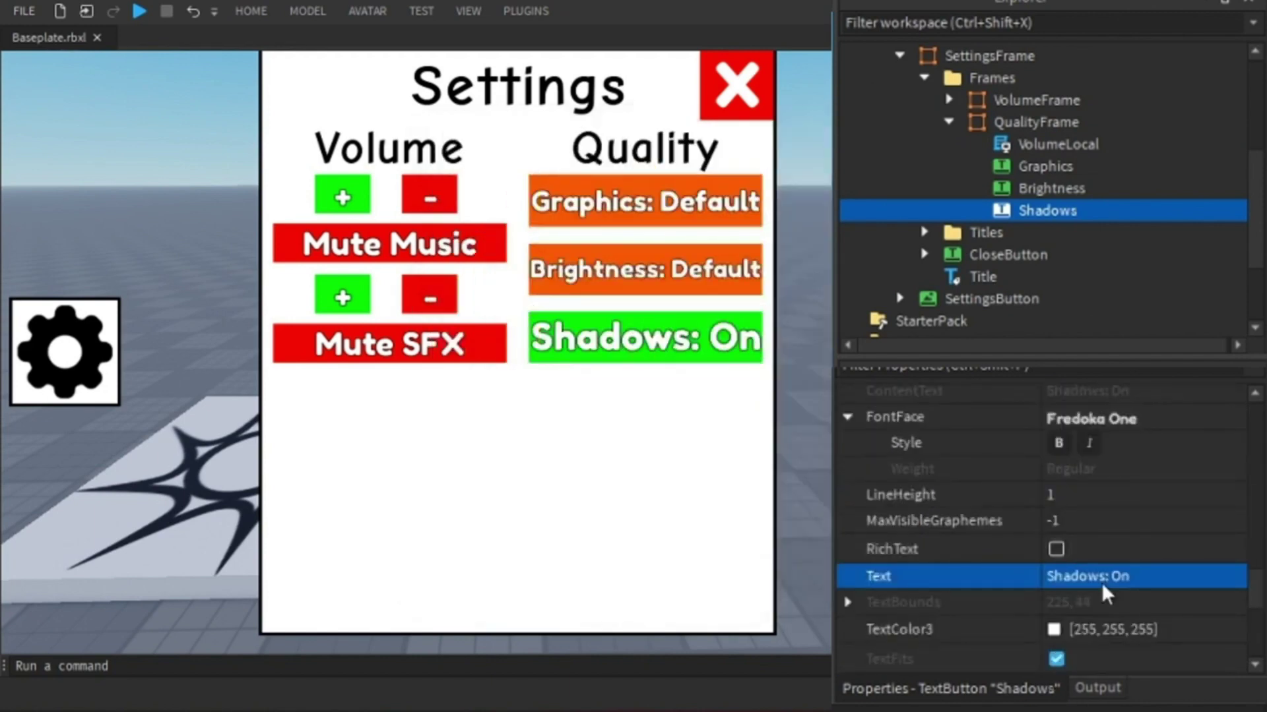
# Rename the VolumeLocal script inside QualityFrame to QualityLocal.
pyautogui.click(1058, 144)
pyautogui.doubleClick(1077, 467)
pyautogui.write('QualityLocal')
# Delete all existing objects inside Lighting: Atmosphere, Sky, Bloom, DepthOfField and SunRays.
pyautogui.scroll(4, 1029, 198)
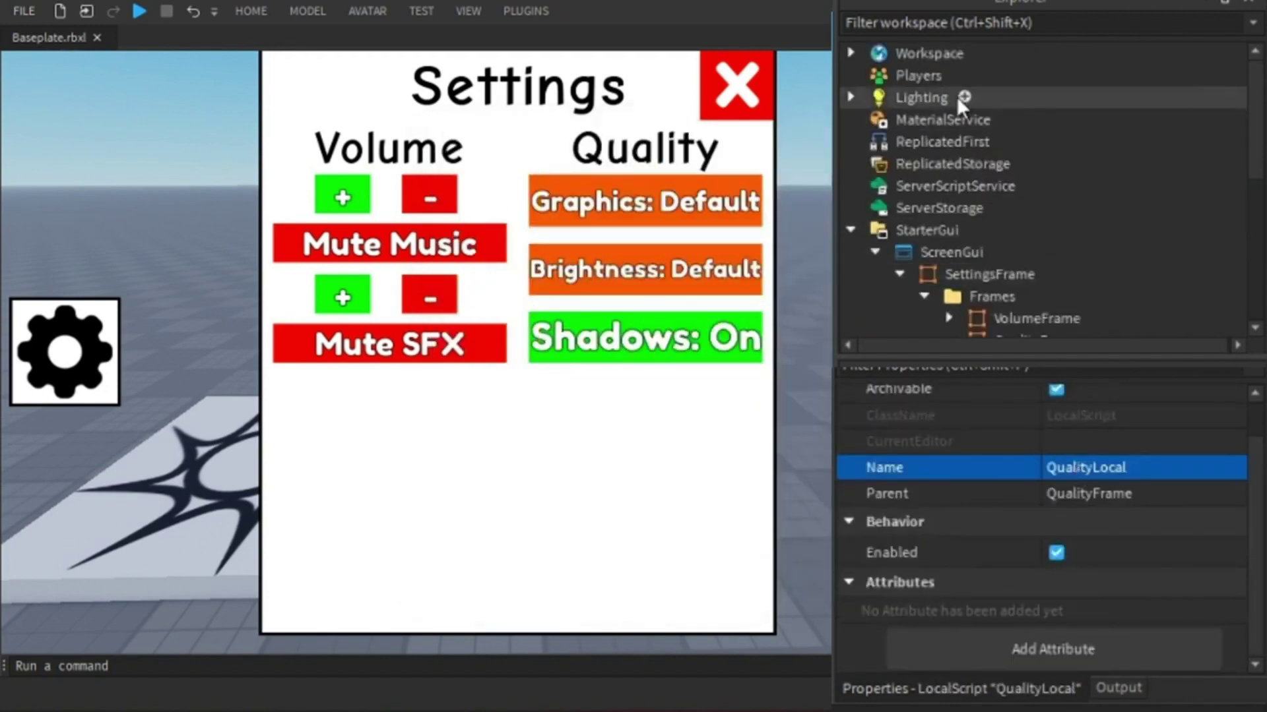
pyautogui.click(963, 98)
pyautogui.click(942, 311)
pyautogui.press('Delete')
pyautogui.click(933, 171)
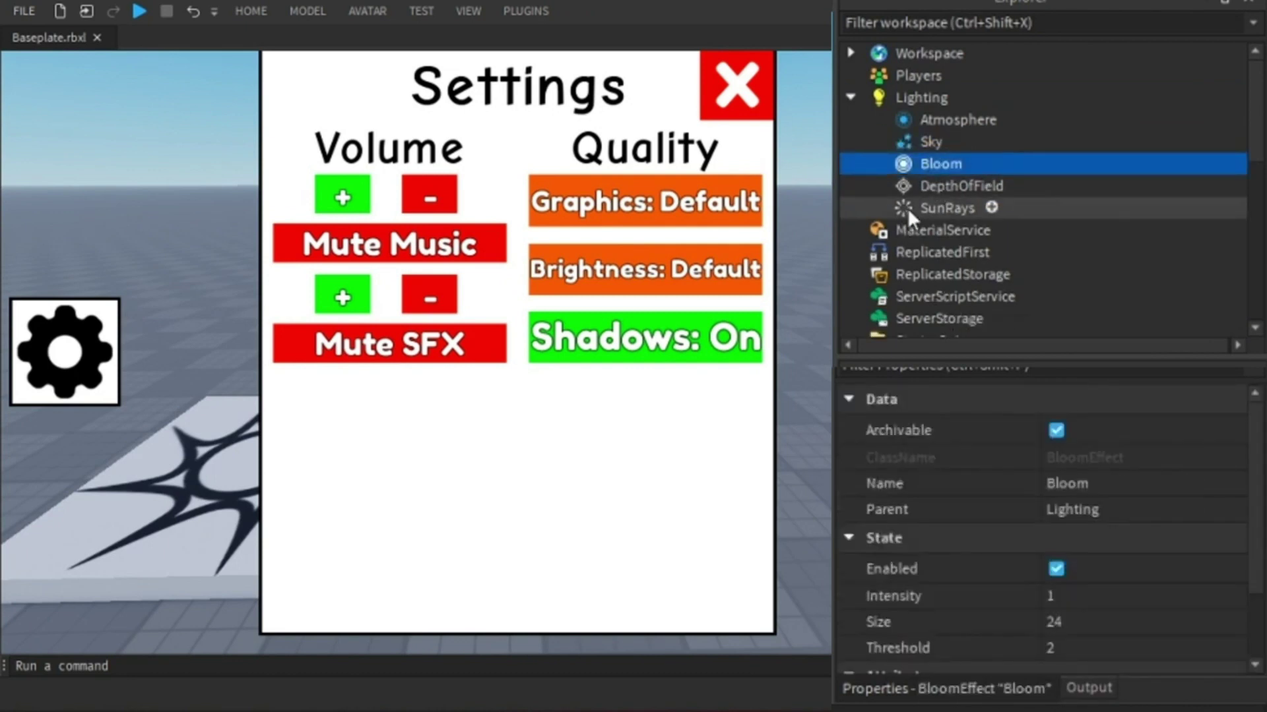
pyautogui.keyDown('shift'); pyautogui.click(929, 208); pyautogui.keyUp('shift')
pyautogui.press('Delete')
# Add a BlurEffect to Lighting and set its size to 3.
pyautogui.click(964, 97)
pyautogui.click(980, 312)
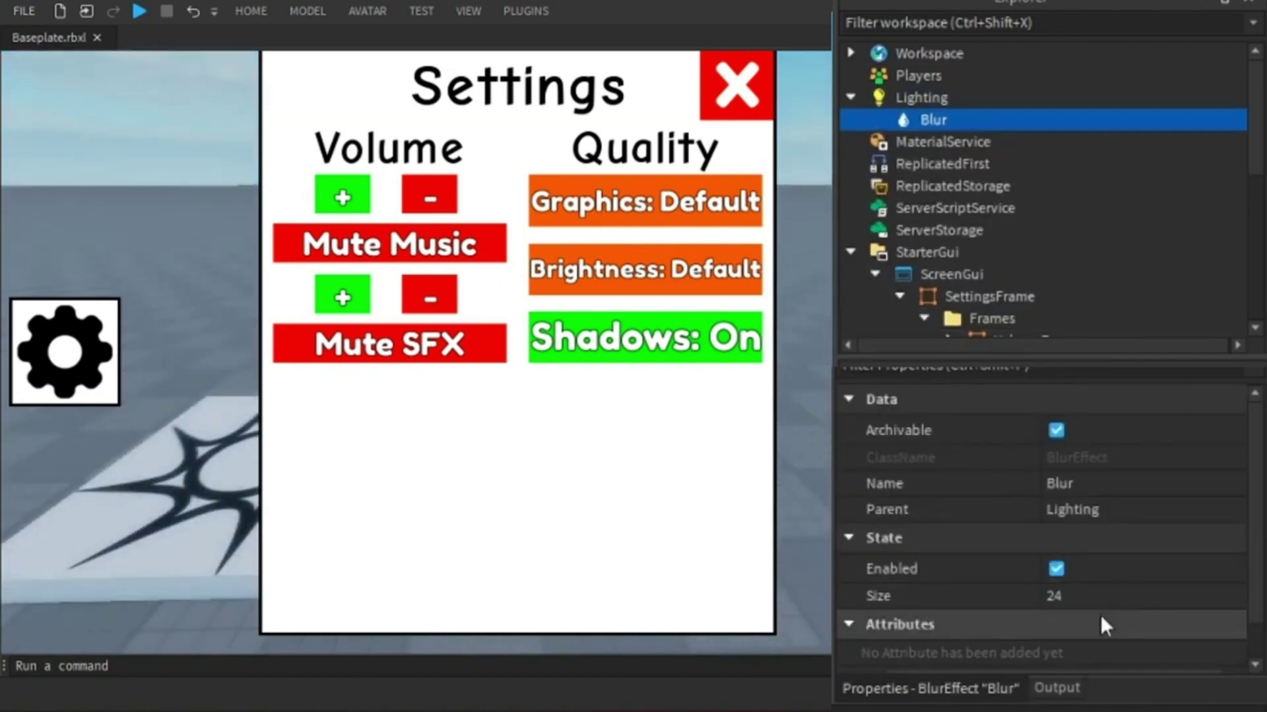
pyautogui.moveTo(1178, 598); pyautogui.dragTo(1139, 604)
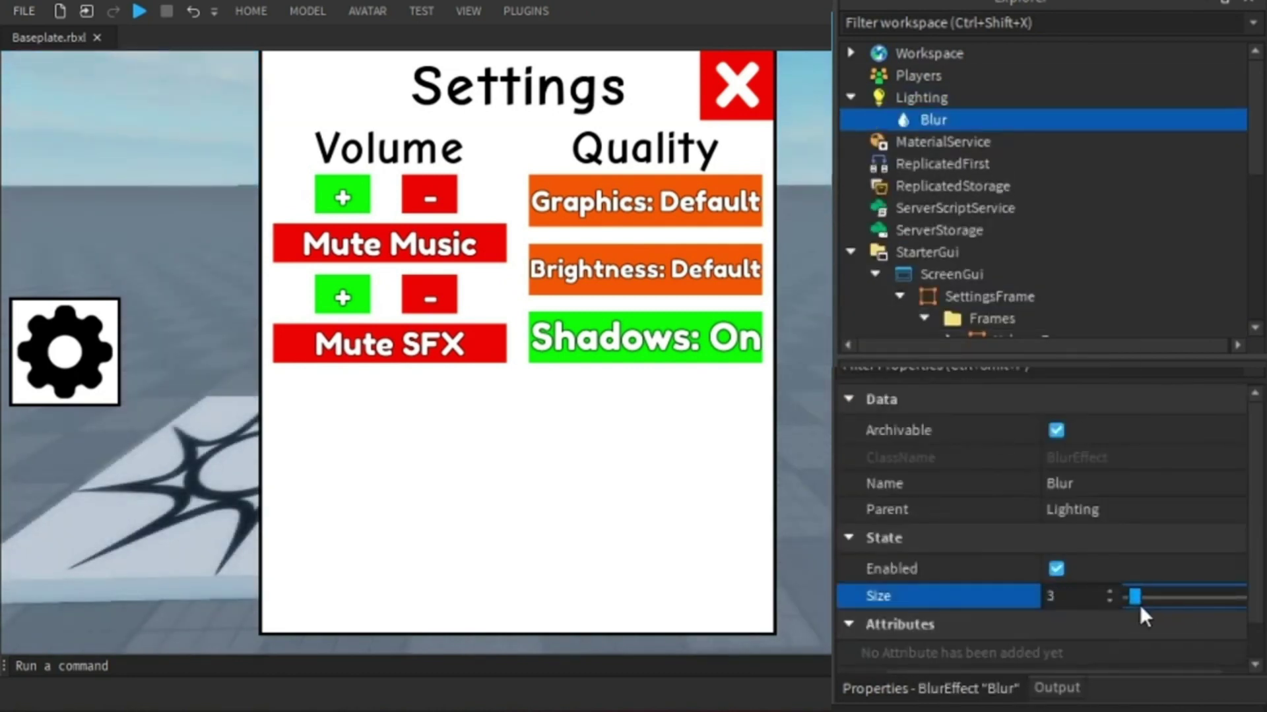
pyautogui.rightClick(1093, 512)
pyautogui.click(1159, 534)
pyautogui.click(1096, 580)
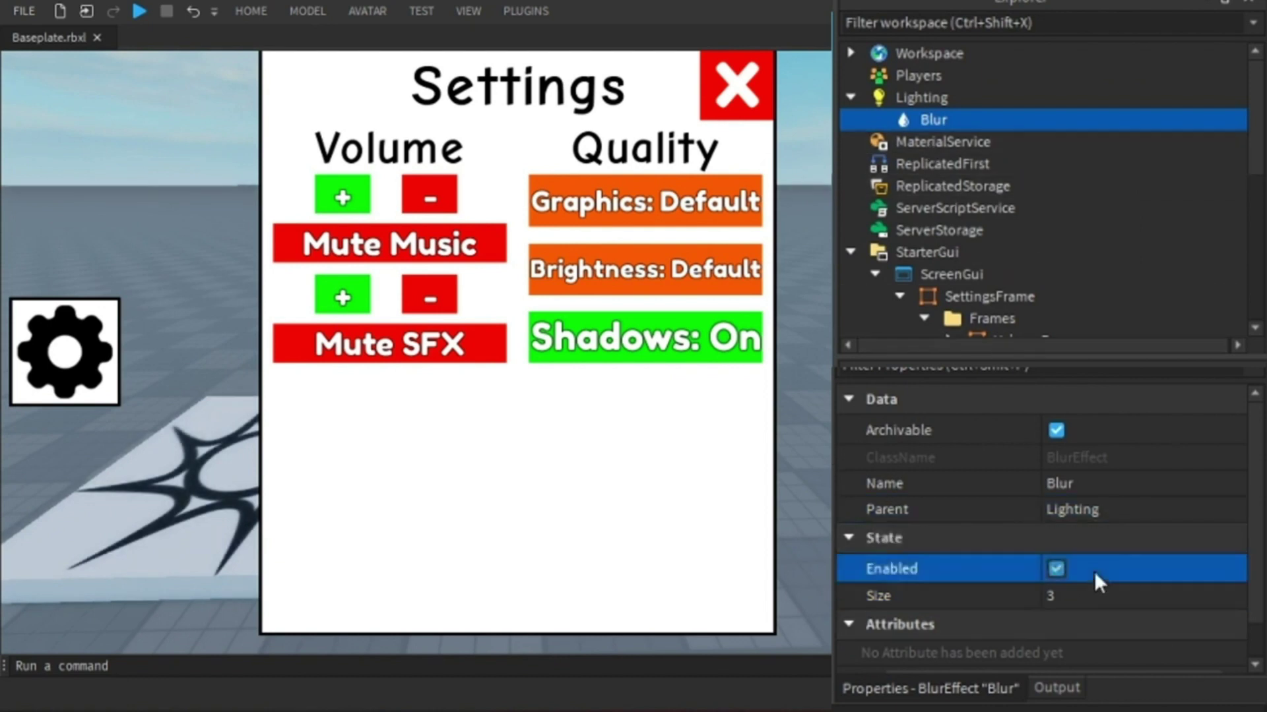
# Add two ColorCorrectionEffect objects to Lighting and disable both.
pyautogui.click(965, 97)
pyautogui.click(954, 254)
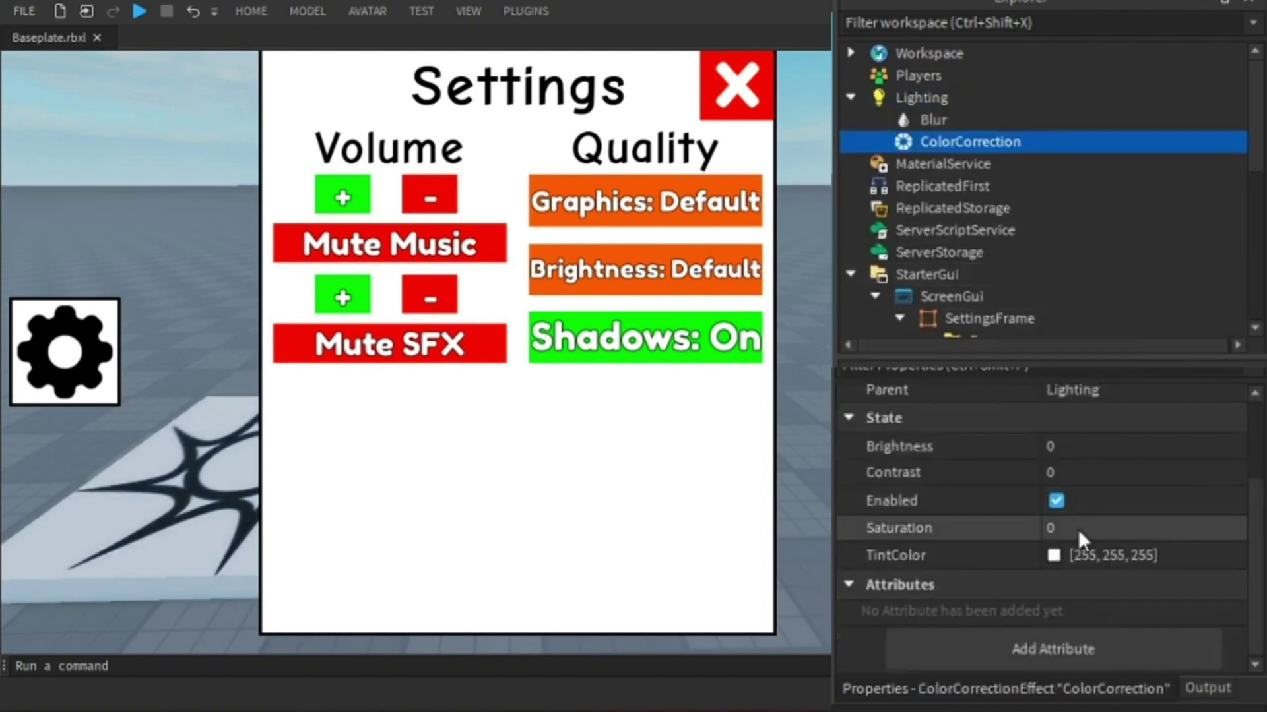
pyautogui.scroll(2, 1078, 529)
pyautogui.scroll(-2, 1078, 529)
pyautogui.click(964, 97)
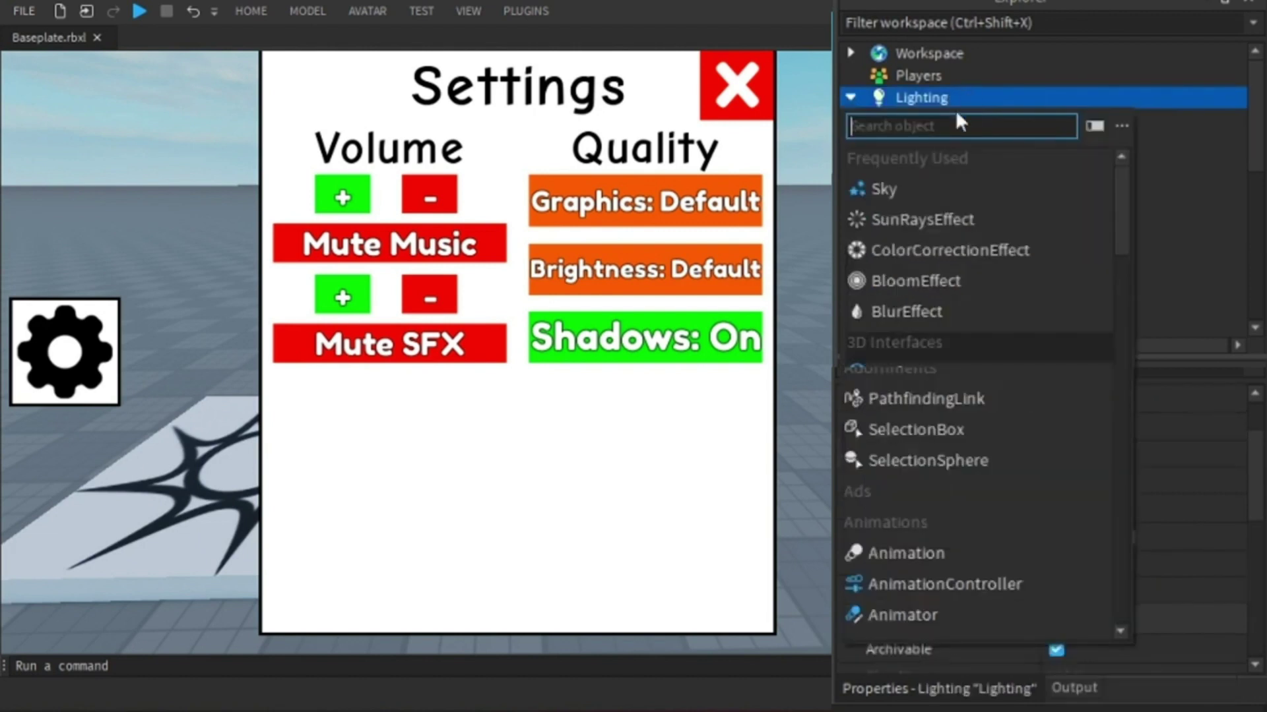
pyautogui.click(940, 251)
pyautogui.click(1055, 535)
pyautogui.click(970, 141)
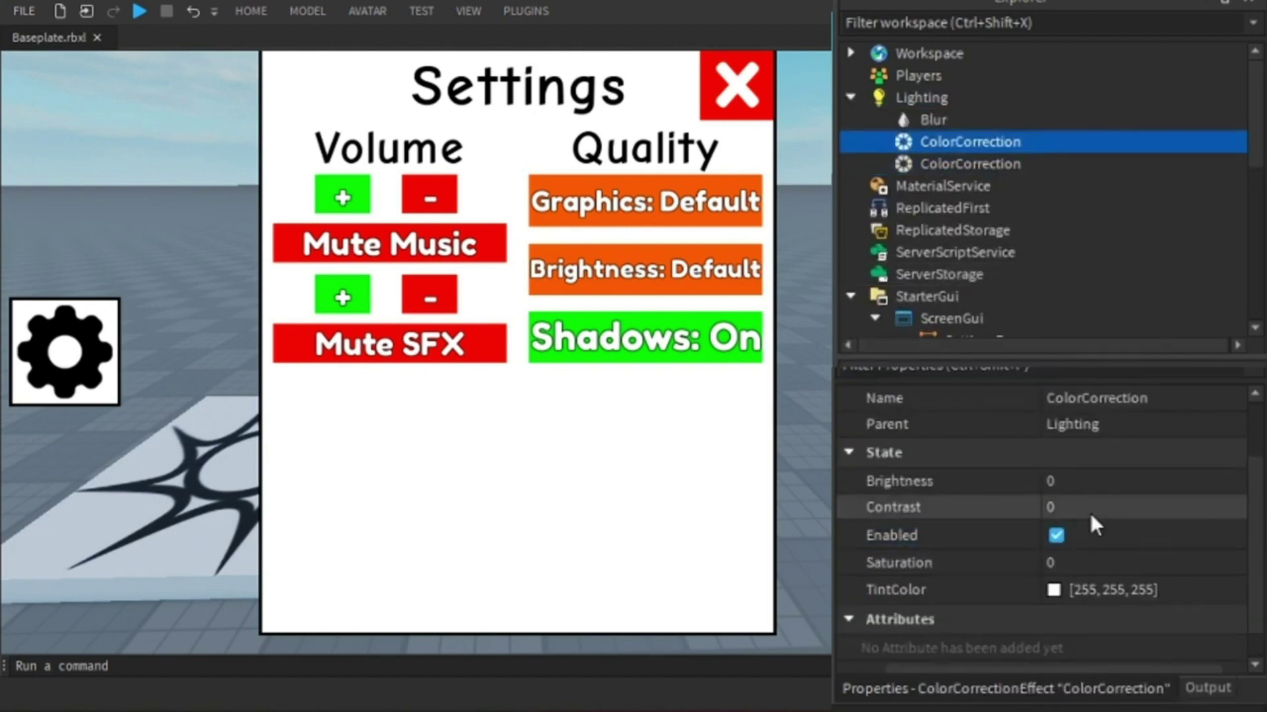
pyautogui.click(1055, 535)
# Add a BloomEffect to Lighting with a threshold of 0.8 and a size of 56.
pyautogui.click(962, 98)
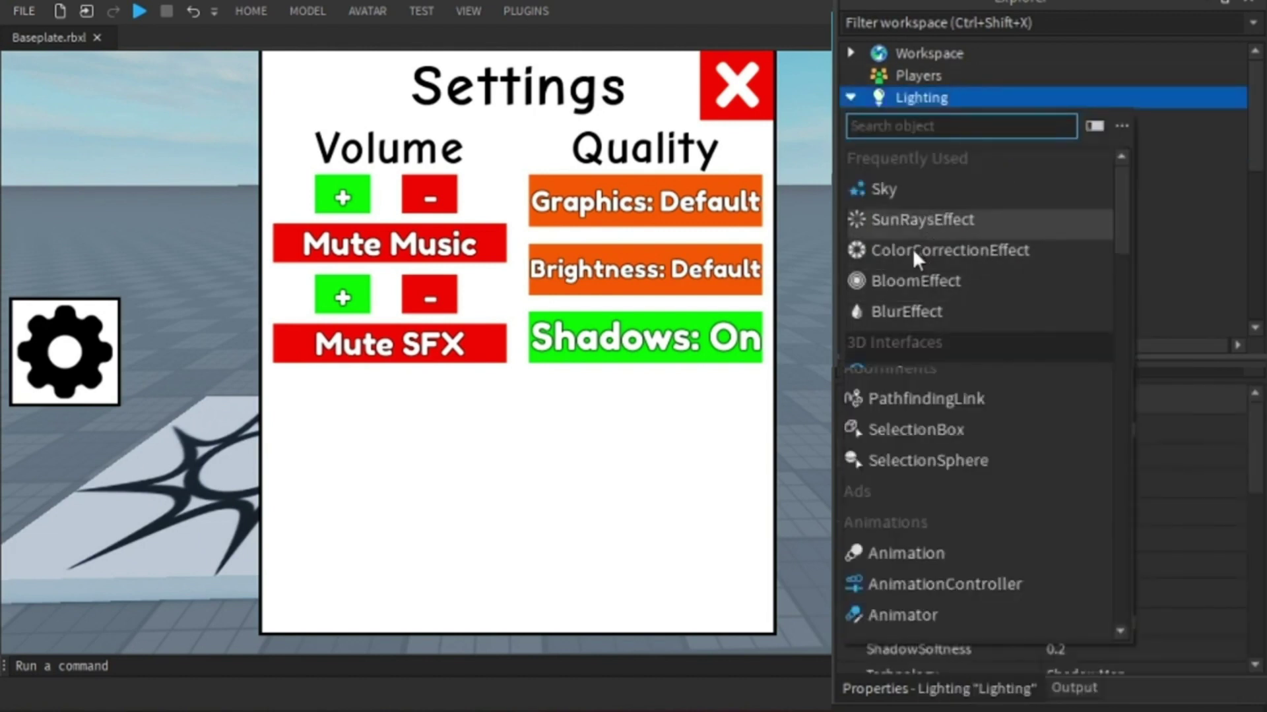
pyautogui.click(913, 279)
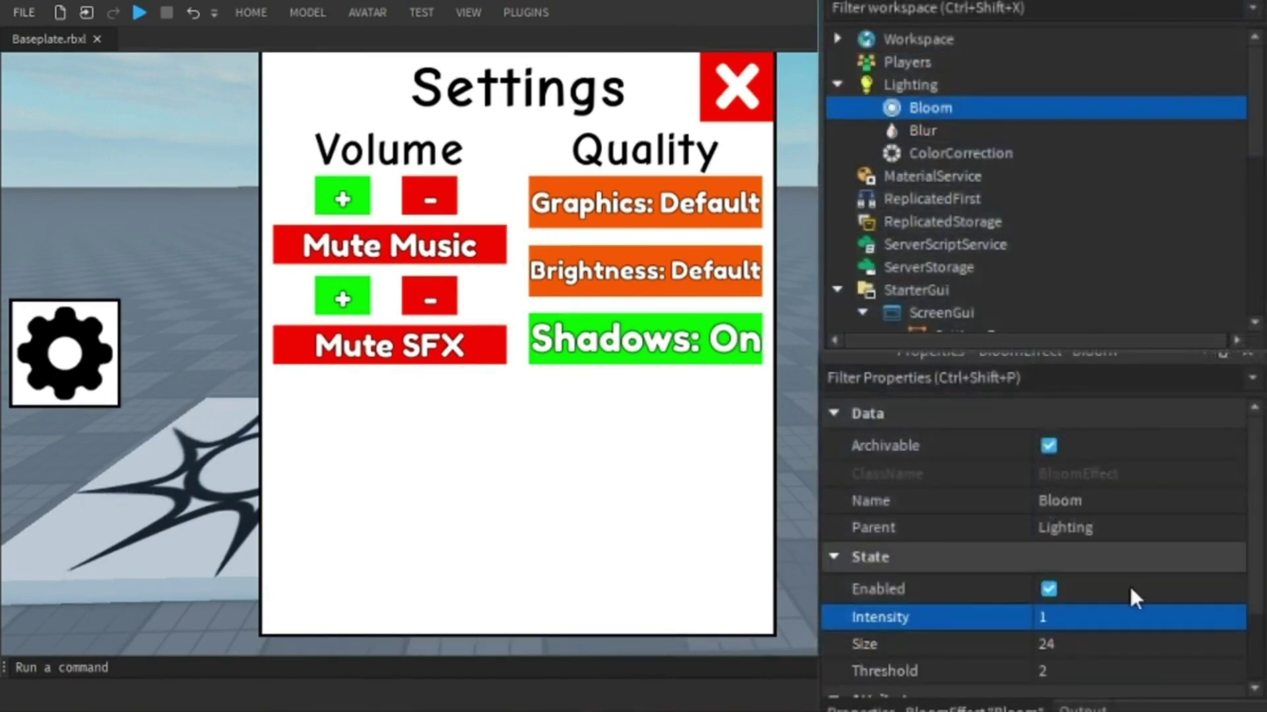
pyautogui.click(1166, 673)
pyautogui.write('0.8')
pyautogui.press('Return')
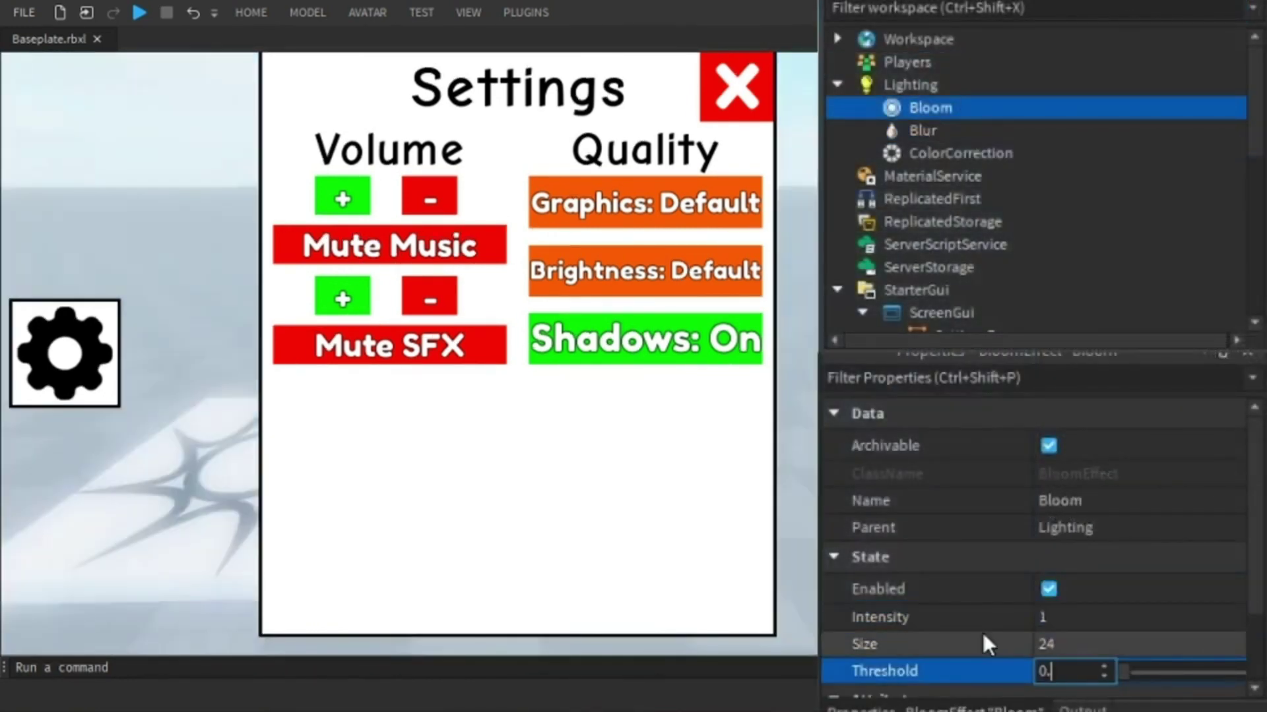
pyautogui.click(1169, 644)
pyautogui.moveTo(1169, 644); pyautogui.dragTo(1240, 649)
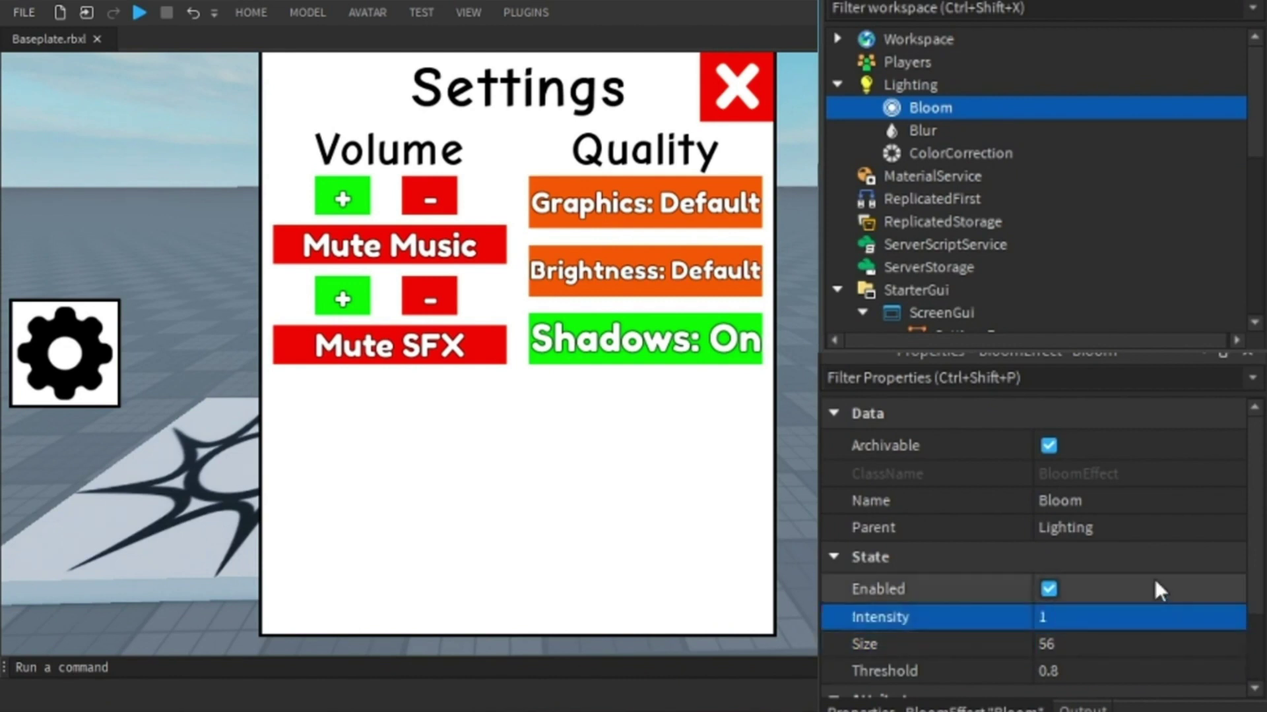
# Enable the ColorCorrection effect and set its tint color to pale cyan [207, 255, 245].
pyautogui.click(921, 130)
pyautogui.click(924, 156)
pyautogui.scroll(-3, 1049, 581)
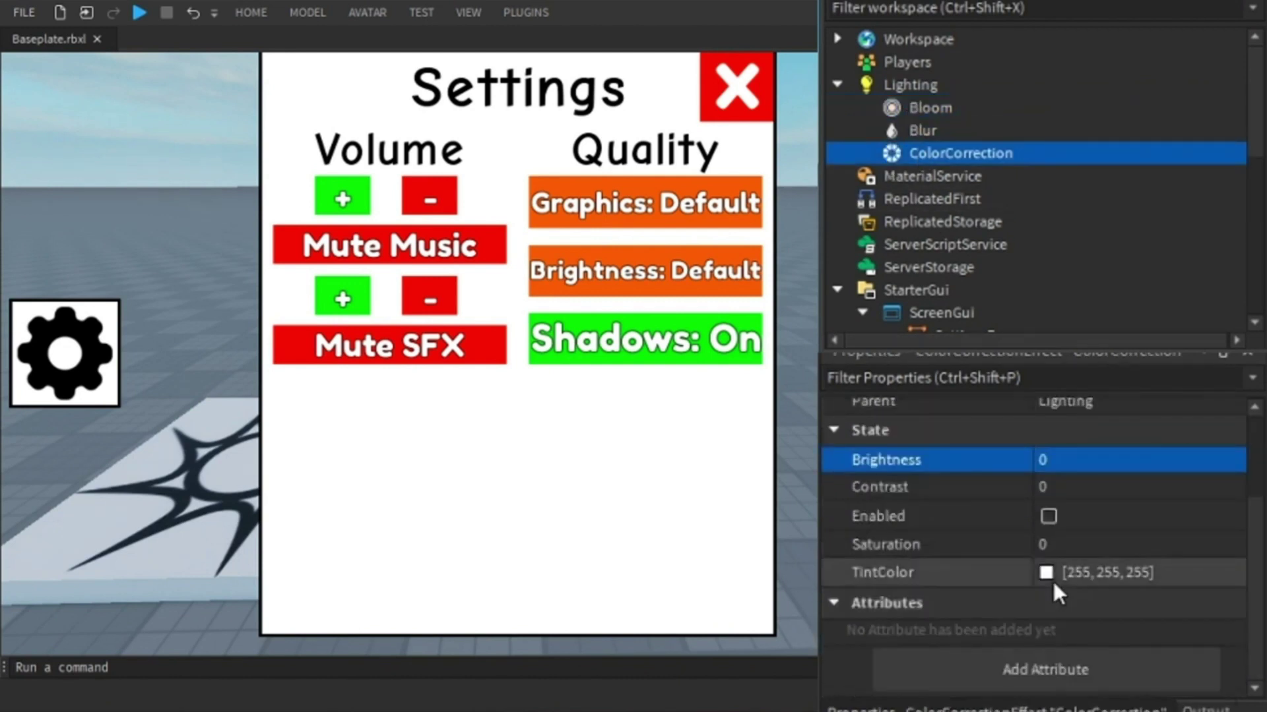
pyautogui.click(1048, 575)
pyautogui.moveTo(799, 225); pyautogui.dragTo(813, 234)
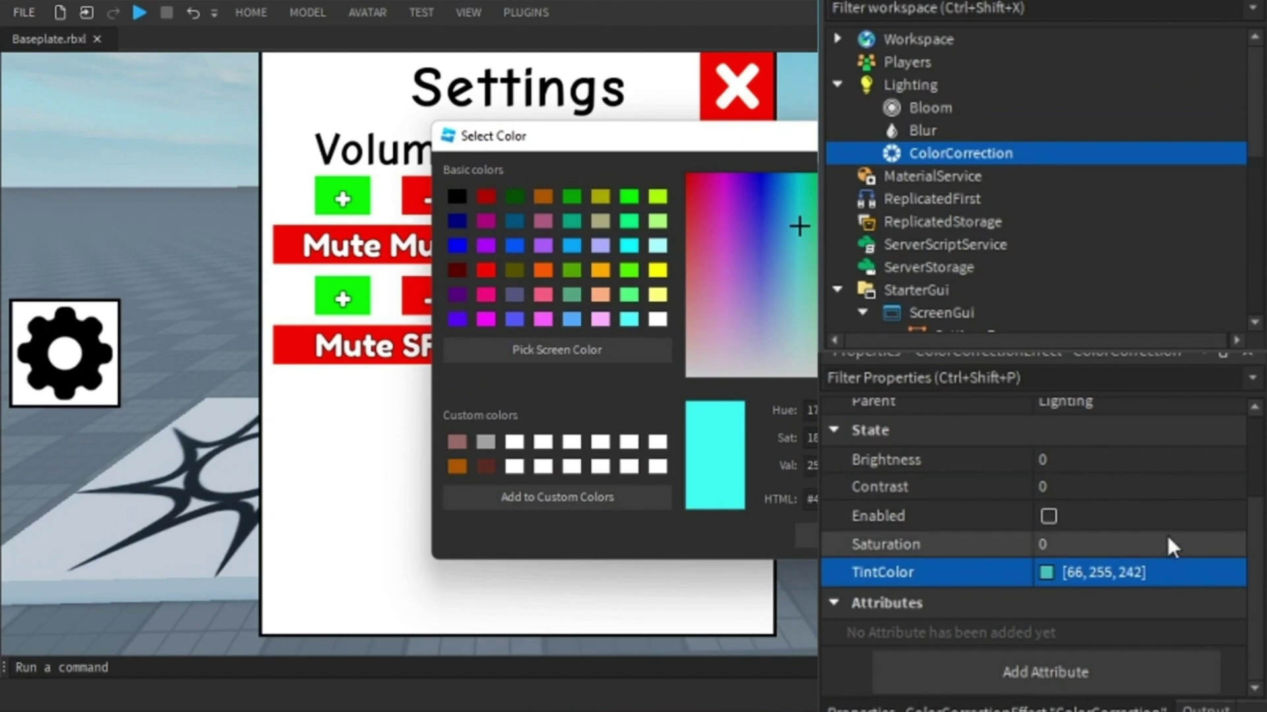
pyautogui.click(1048, 516)
pyautogui.click(1046, 572)
pyautogui.moveTo(809, 277); pyautogui.dragTo(804, 330)
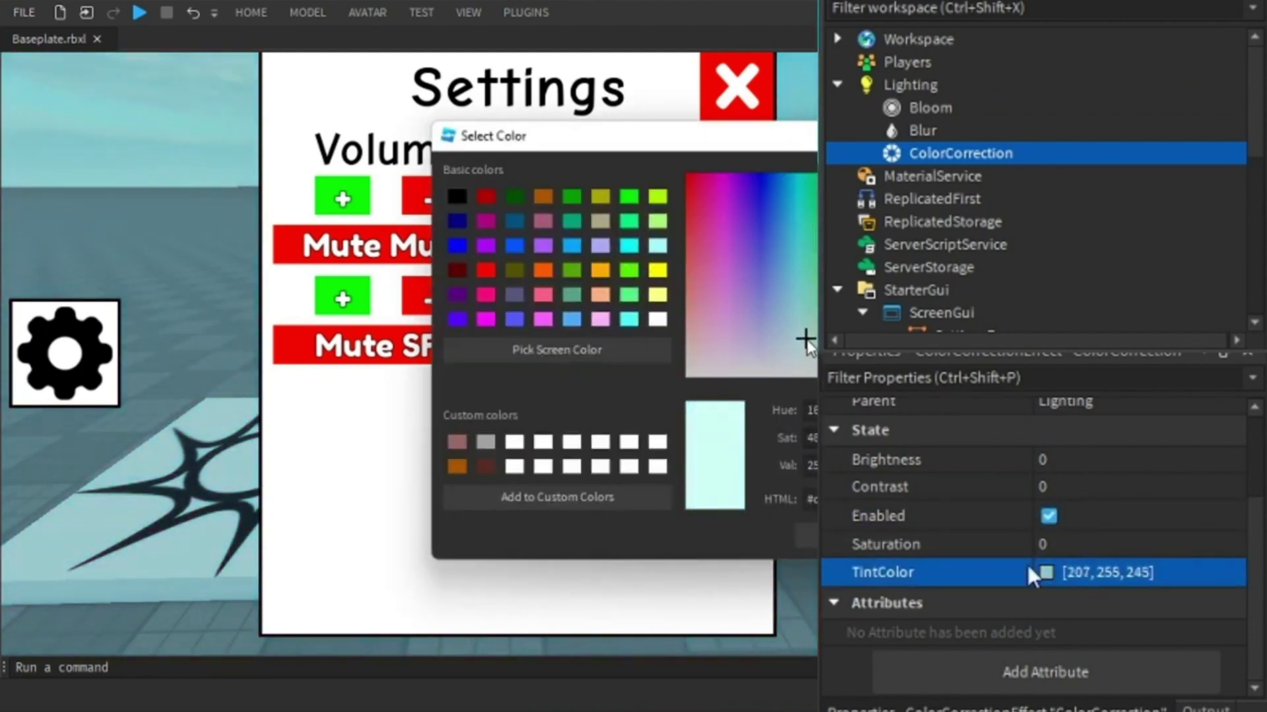
# Try several saturation and contrast values on the ColorCorrection effect and return both to 0.
pyautogui.click(1087, 552)
pyautogui.click(1087, 545)
pyautogui.write('1')
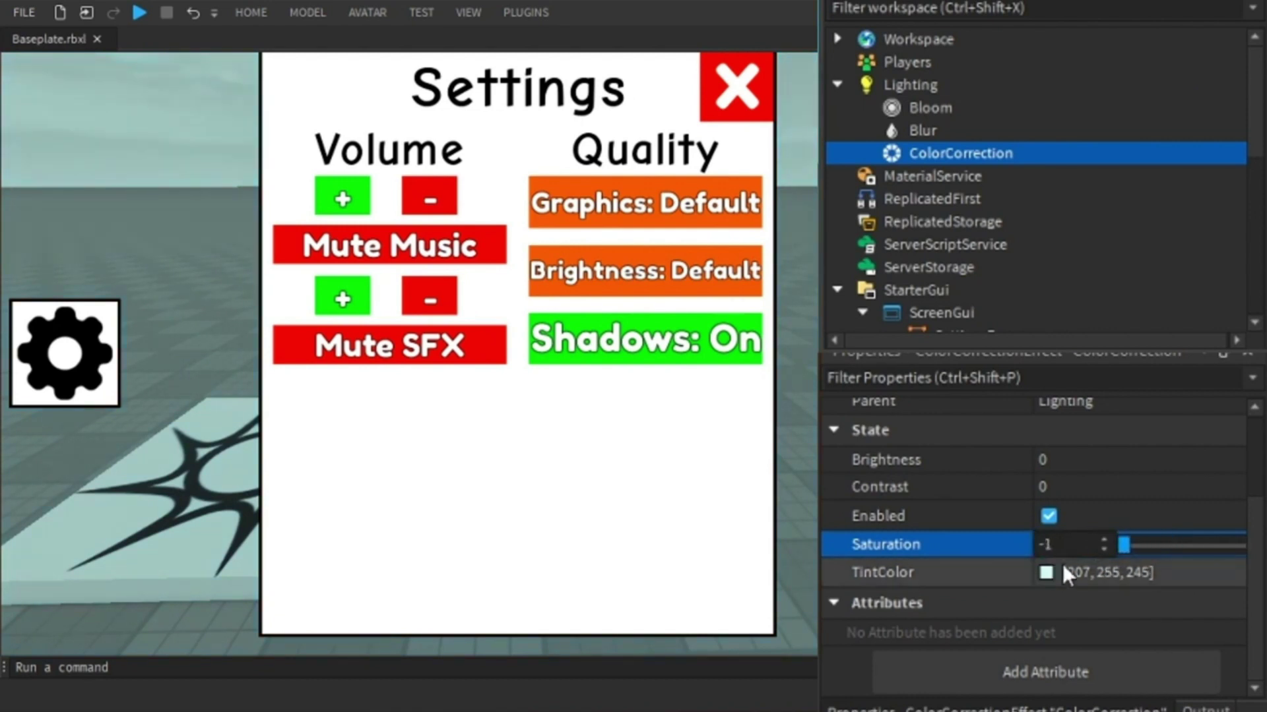
pyautogui.moveTo(1123, 545); pyautogui.dragTo(1171, 543)
pyautogui.moveTo(1064, 546); pyautogui.dragTo(1048, 546)
pyautogui.press('BackSpace')
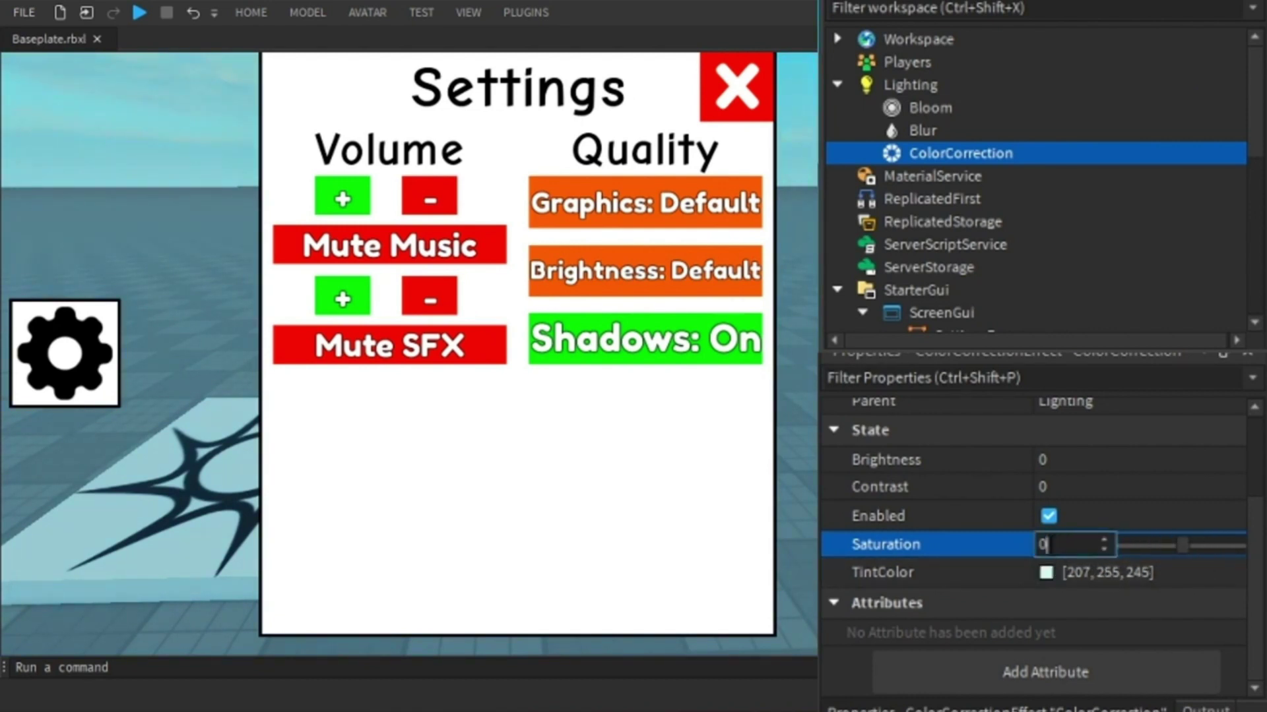
pyautogui.press('Return')
pyautogui.click(1164, 485)
pyautogui.moveTo(1166, 489)
pyautogui.mouseDown()
pyautogui.moveTo(1235, 488)
pyautogui.moveTo(1168, 487)
pyautogui.moveTo(1182, 489)
pyautogui.mouseUp()
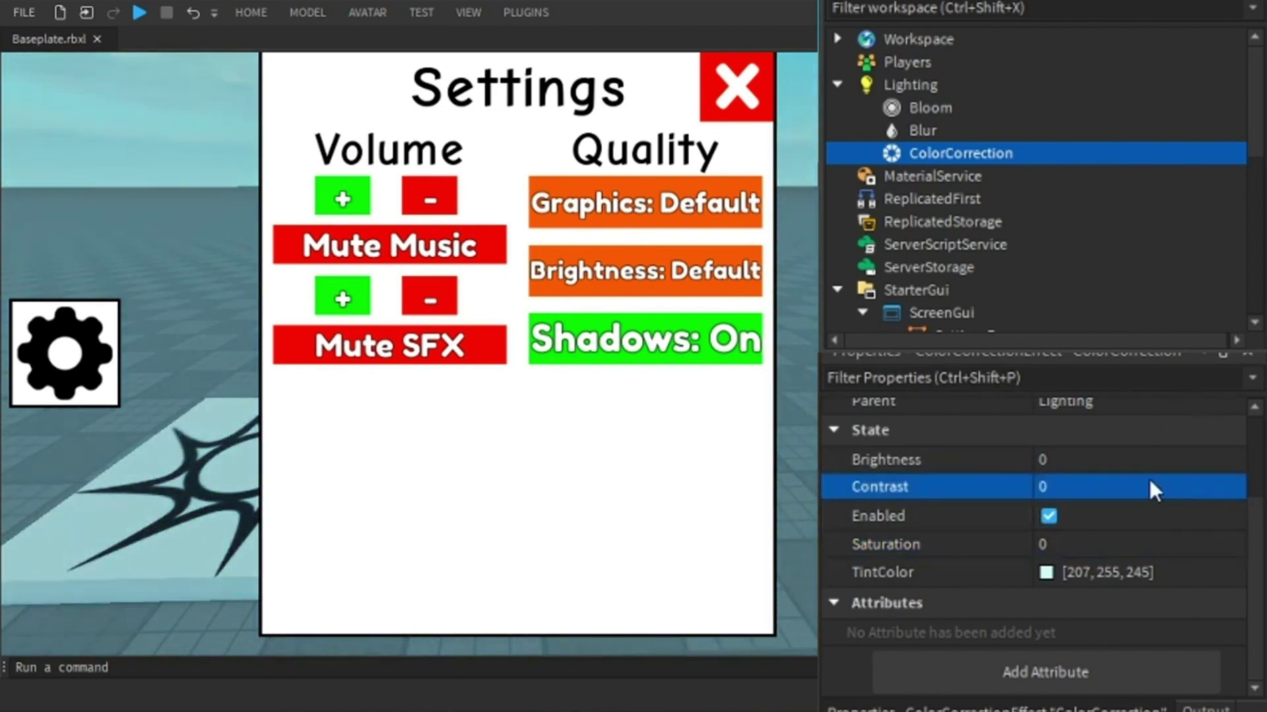
# Set the ColorCorrection effect's brightness to 0.05 and disable the effect.
pyautogui.click(1181, 461)
pyautogui.click(1050, 460)
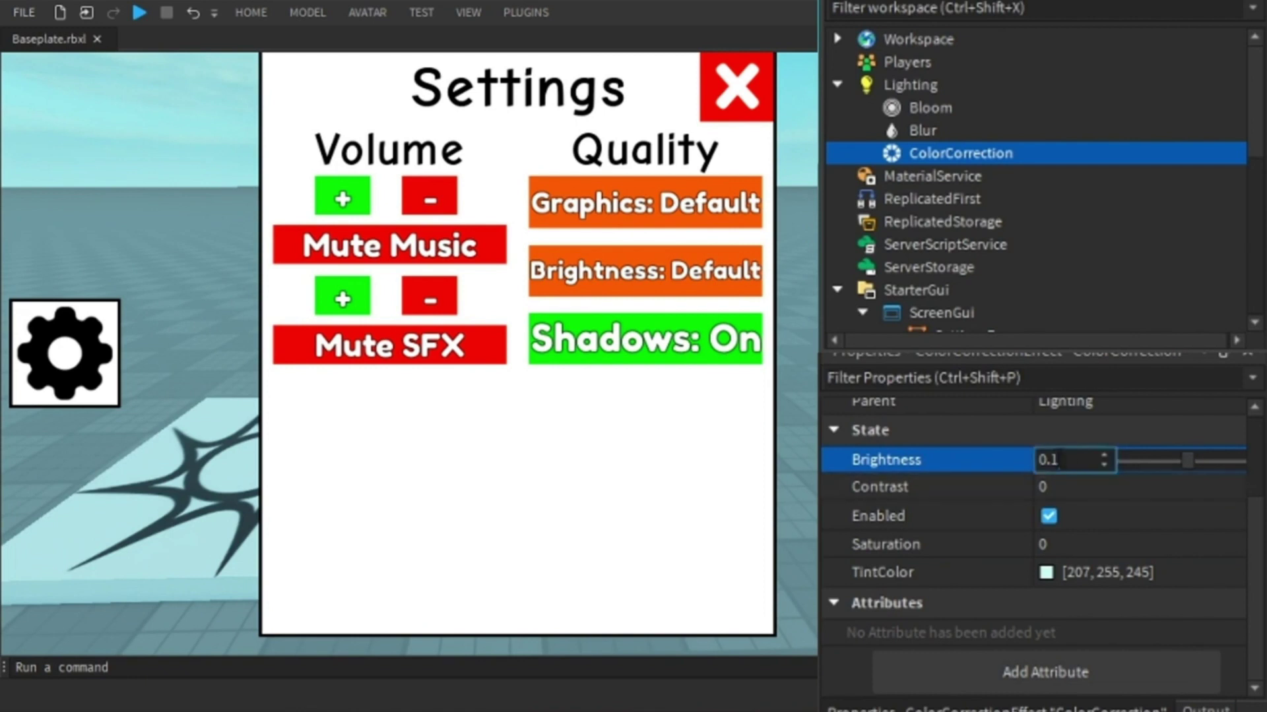
pyautogui.write('0.05')
pyautogui.press('Return')
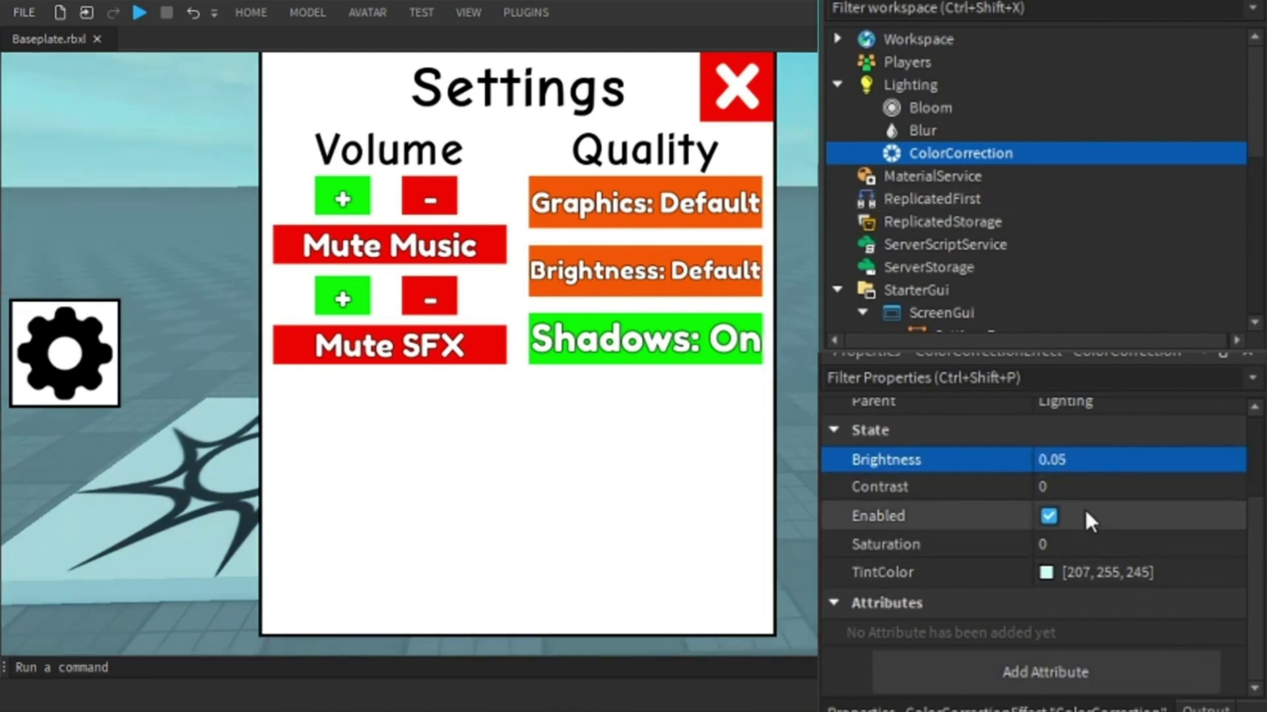
pyautogui.click(1048, 516)
# Review the properties of the Bloom, Blur and ColorCorrection effects in Lighting.
pyautogui.click(917, 130)
pyautogui.click(907, 105)
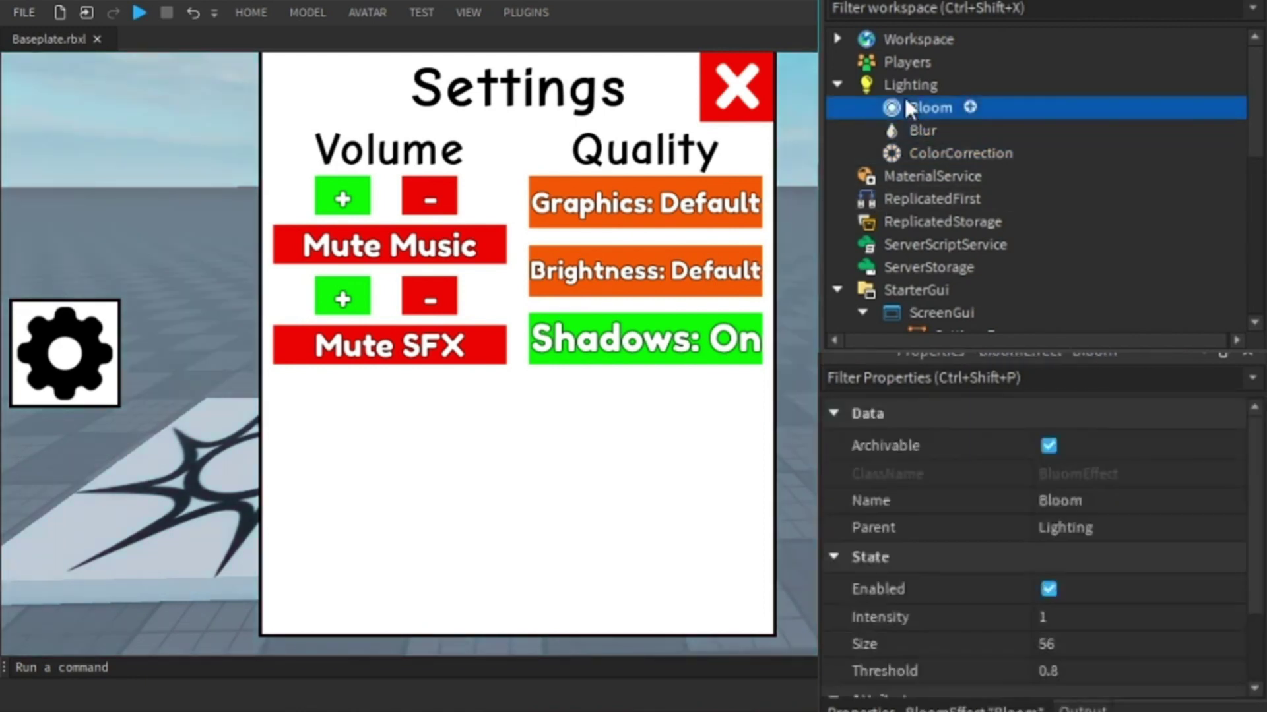
pyautogui.click(920, 130)
pyautogui.click(926, 154)
pyautogui.click(901, 114)
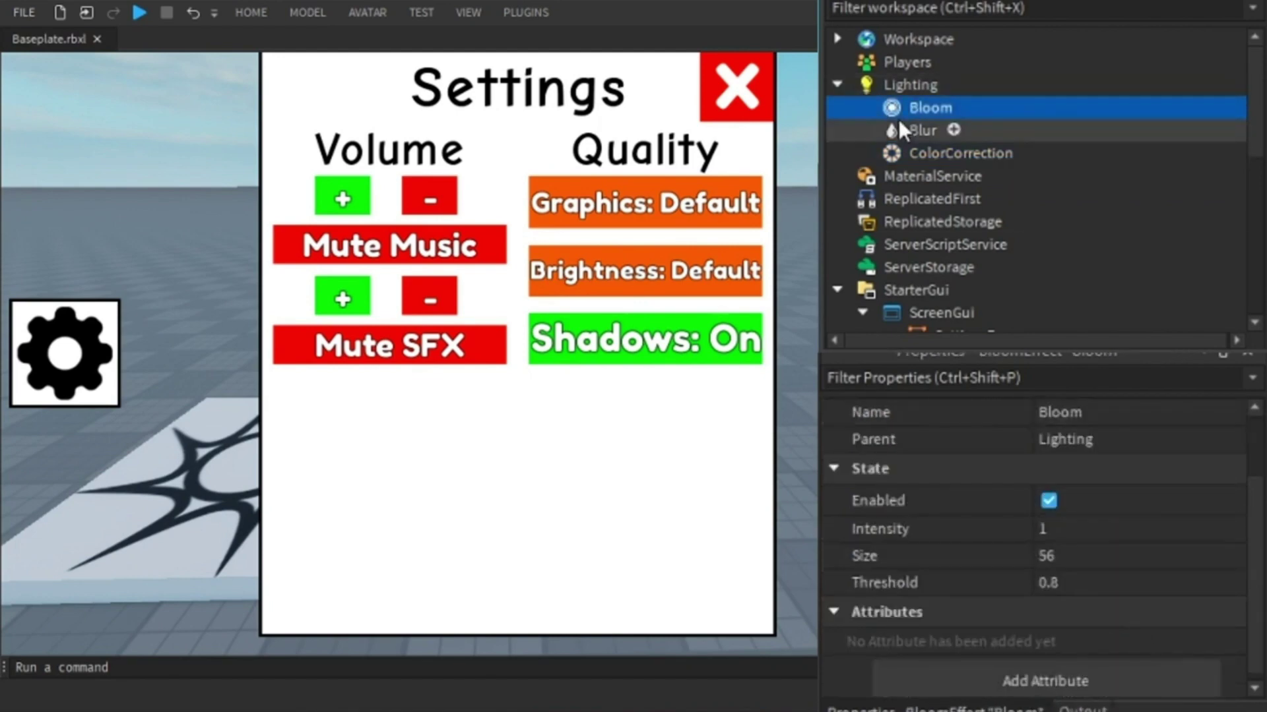
pyautogui.click(917, 130)
pyautogui.click(924, 153)
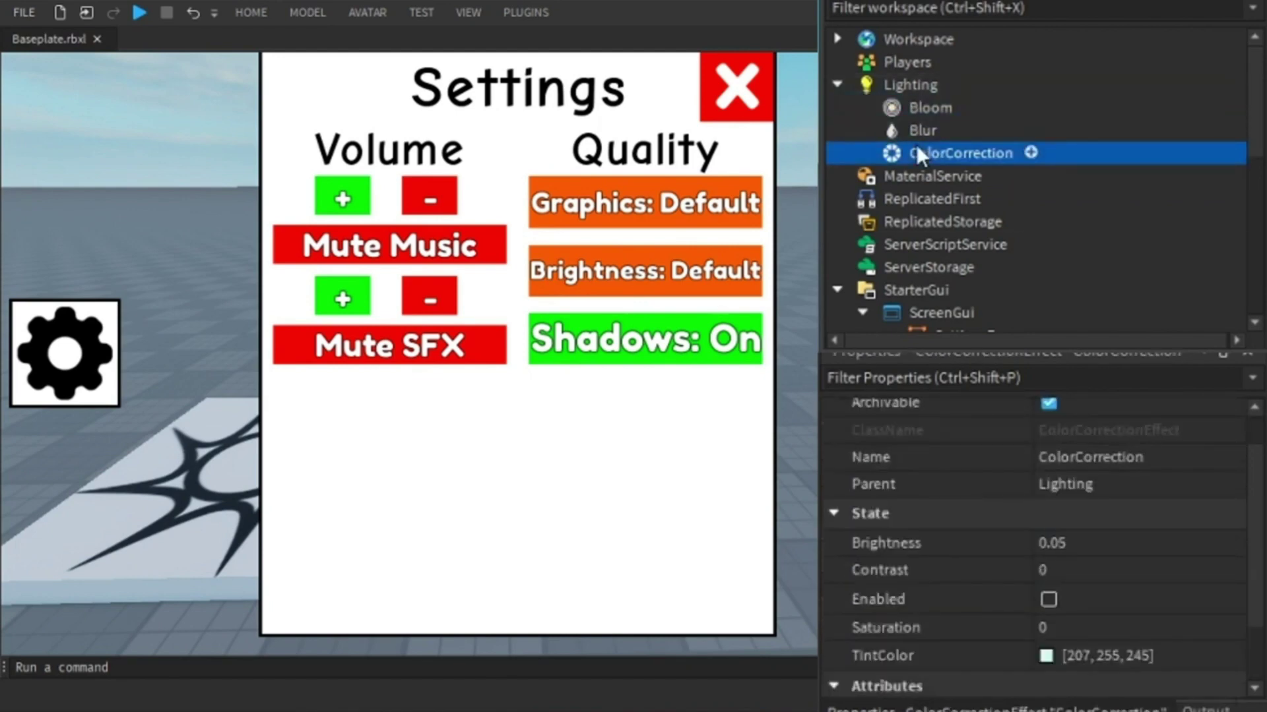
# In the QualityLocal script, declare an orange variable as Color3.fromRGB(255,85,0) between the green and red variables.
pyautogui.click(836, 84)
pyautogui.scroll(-3, 937, 198)
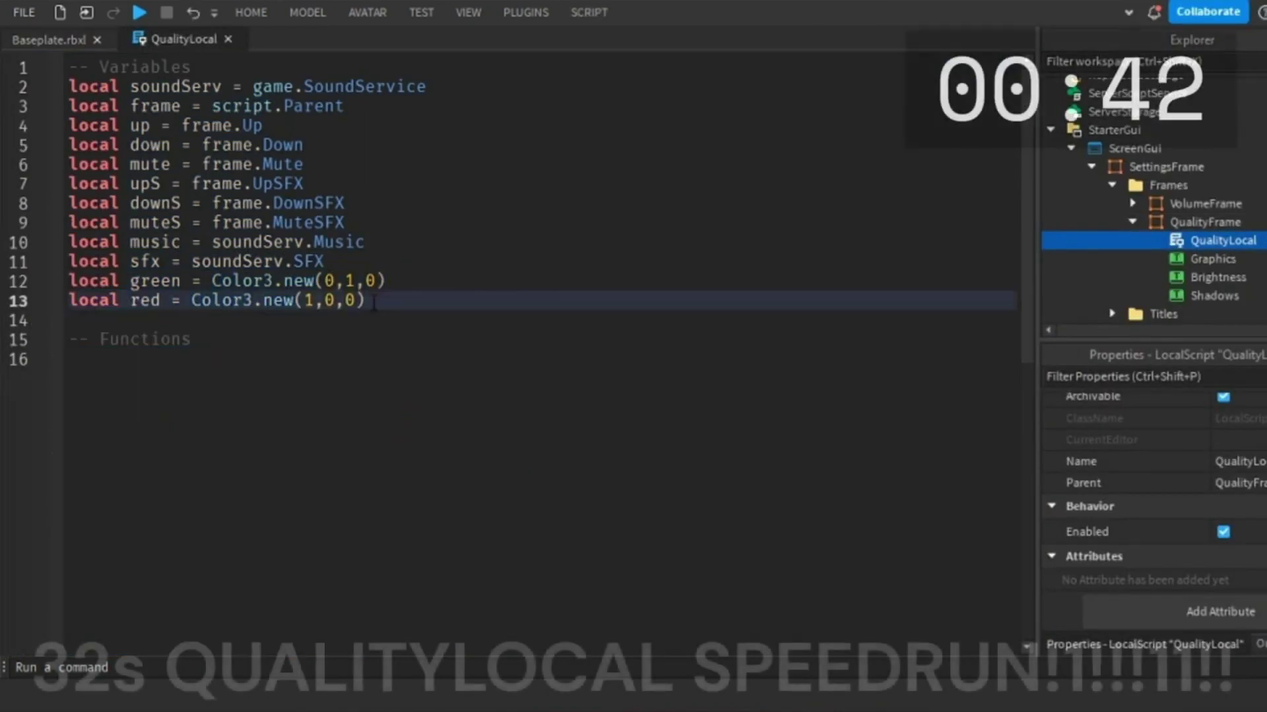
pyautogui.click(392, 282)
pyautogui.press('Return')
pyautogui.write('local orange = Color3.fromRGB(')
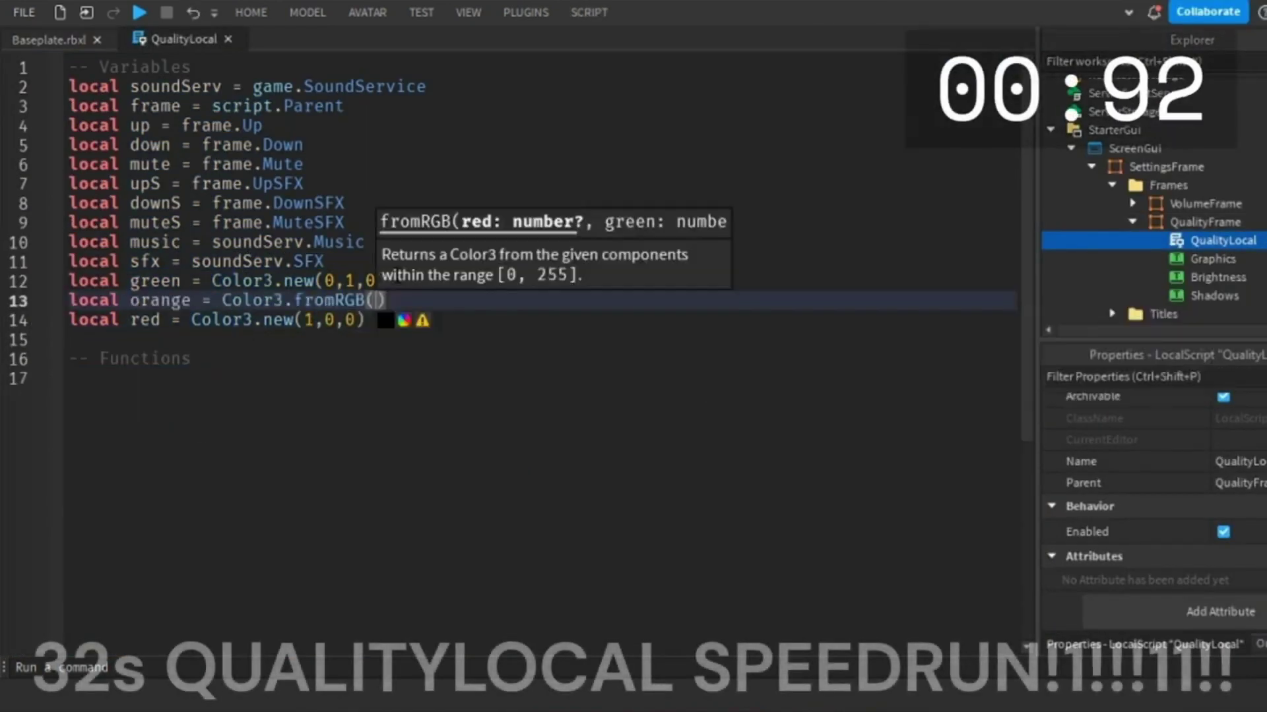
pyautogui.click(1213, 259)
pyautogui.write('255, 85, 0')
# Replace the copied volume-button and sound variables with a single pop variable set to game.SoundService.SFX.Pop.
pyautogui.click(1133, 223)
pyautogui.moveTo(330, 262); pyautogui.dragTo(387, 226)
pyautogui.write('.Pop')
pyautogui.doubleClick(159, 242)
pyautogui.write('pop')
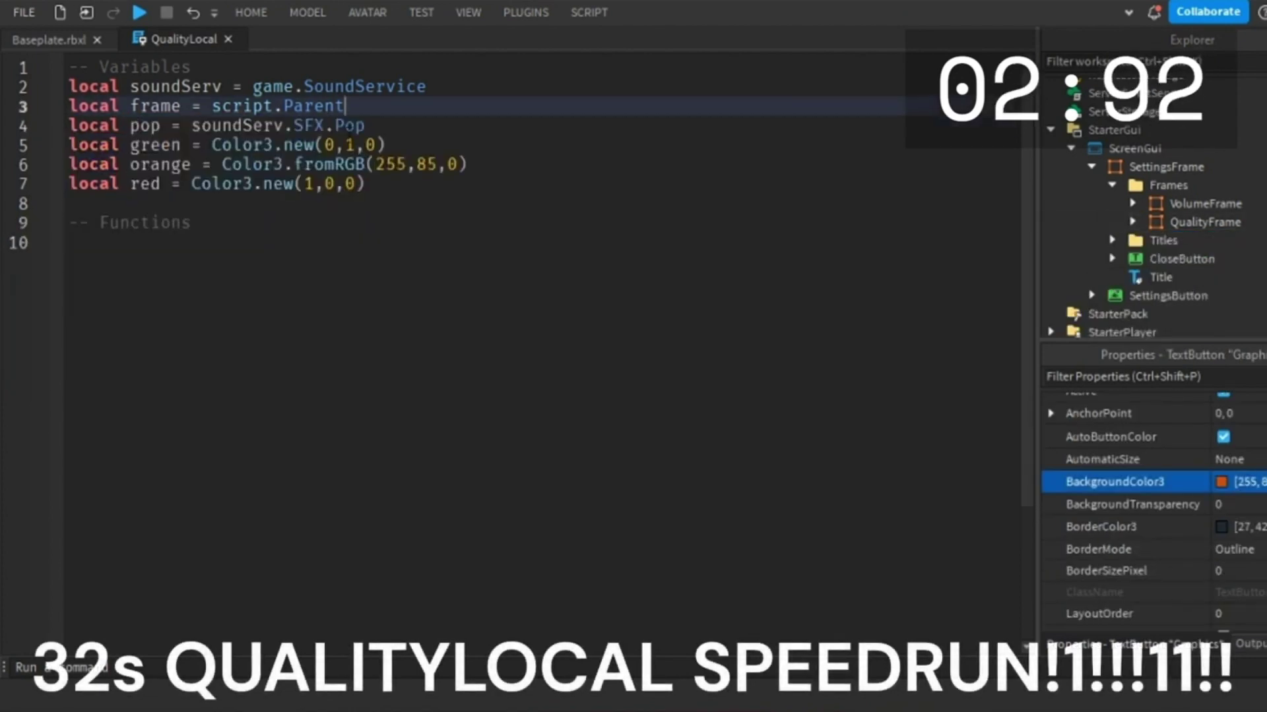
pyautogui.write('game.SoundService')
# Below the frame variable, declare graphics, brightness and shadows as frame.Graphics, frame.Brightness and frame.Shadows.
pyautogui.click(358, 91)
pyautogui.press('Return')
pyautogui.write('local graphics = frame.Graphics')
pyautogui.press('Return')
pyautogui.write('local brightness = frame.Brightness')
pyautogui.press('Return')
pyautogui.write('local shadows = frame.Shadows')
# Under the Functions comment, connect a MouseButton1Click function to graphics that plays the pop sound.
pyautogui.click(268, 299)
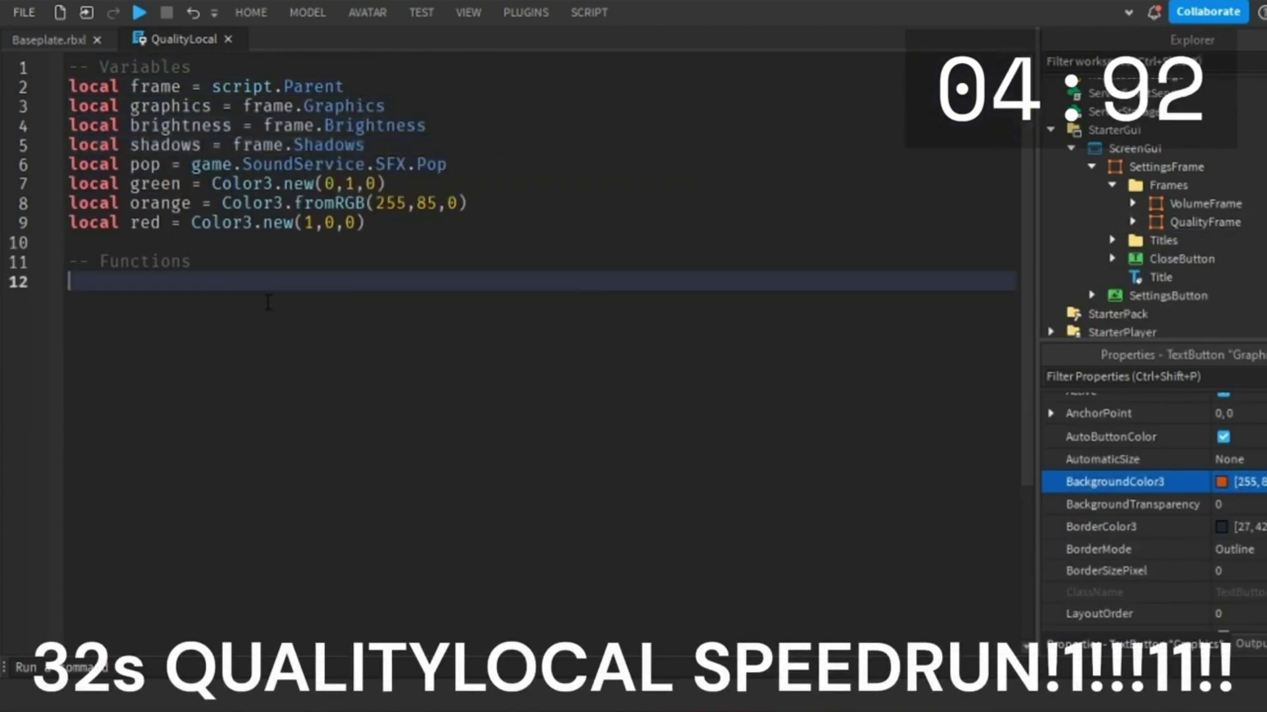
pyautogui.write('graphics.MouseButton1Click:Connect(function()')
pyautogui.press('Return')
pyautogui.write('pop:Play()')
pyautogui.press('Return')
# Add an orange branch to the graphics function that sets the background to green, the text to "Graphics: High" and enables ColorCorrection.
pyautogui.write('if graphics.BackgroundColor3 =')
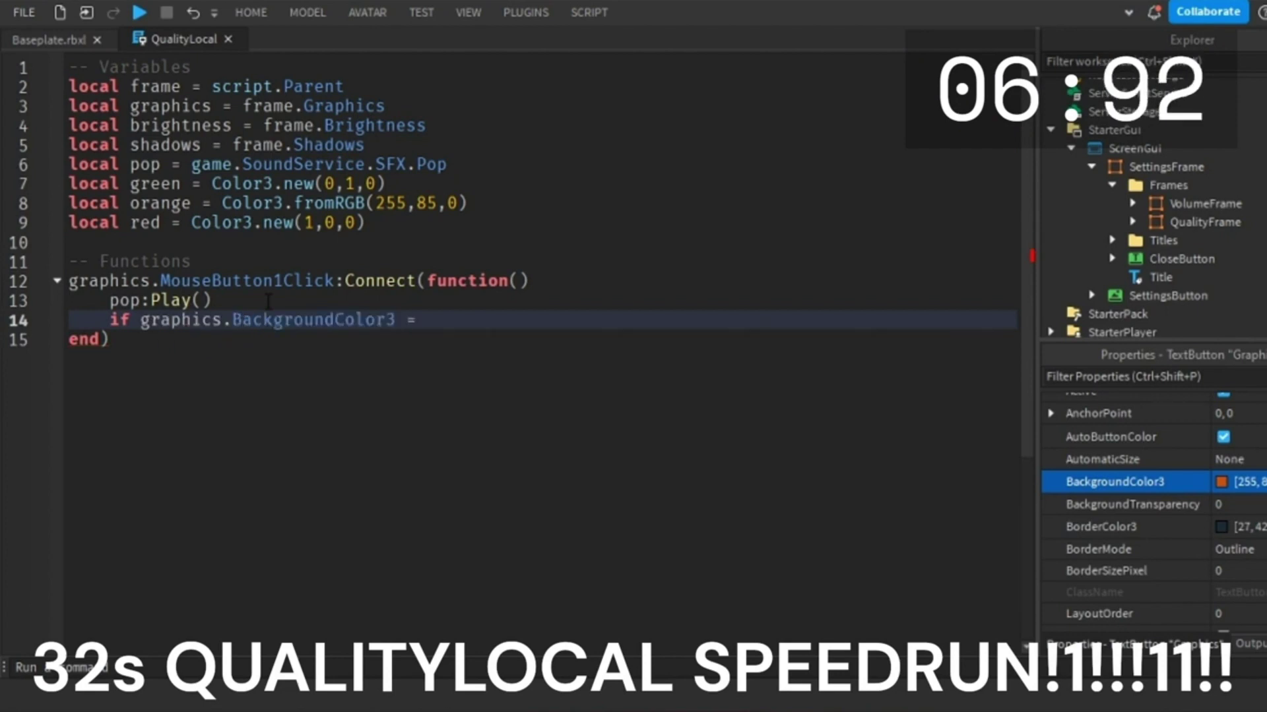
pyautogui.write('= orange then')
pyautogui.press('Return')
pyautogui.write('graphics.BackgroundColor3 = green')
pyautogui.press('Return')
pyautogui.write('graphics.Text = "Graphics: High"')
pyautogui.press('Return')
pyautogui.write('game.Lighting.ColorCorrection.Enabled = true ')
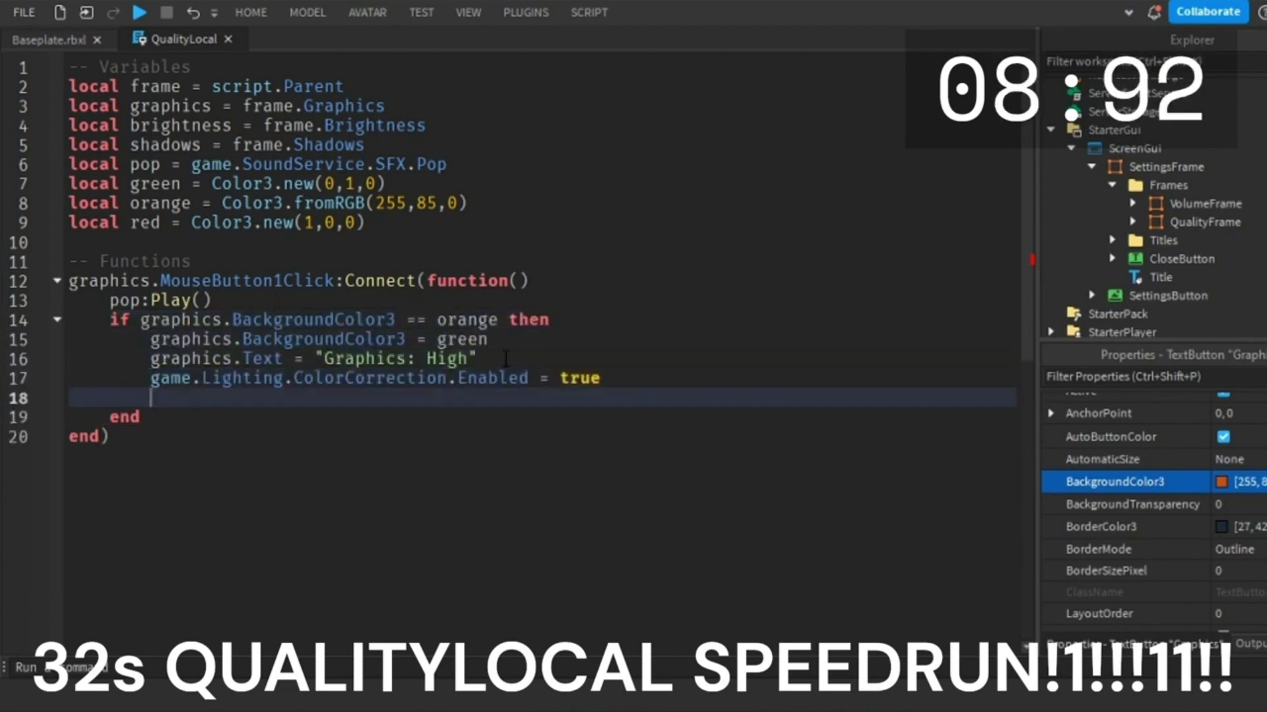
# Declare light as game:GetService("Lighting") and use it in the orange graphics branch to enable ColorCorrection and Blur.
pyautogui.write('game.Lighting')
pyautogui.click(515, 68)
pyautogui.press('Return')
pyautogui.write('local light = game:GetService("Lighting")')
pyautogui.write('lor3.new(1,0,0)  -- Functions graphics.MouseButton1Click:Connect(function() \tpop:Play() \tif graphics.BackgroundColor3 == orange then \t\tgraphics.BackgroundColor3 = green \t\tgraphics.Text = "Graphics: High" \t\tlight.ColorCorrection.Enabled = true \t\t')
pyautogui.moveTo(285, 417)
pyautogui.mouseDown()
pyautogui.moveTo(150, 417)
pyautogui.moveTo(150, 398)
pyautogui.mouseUp()
pyautogui.write('light.Blur.Enabled = true')
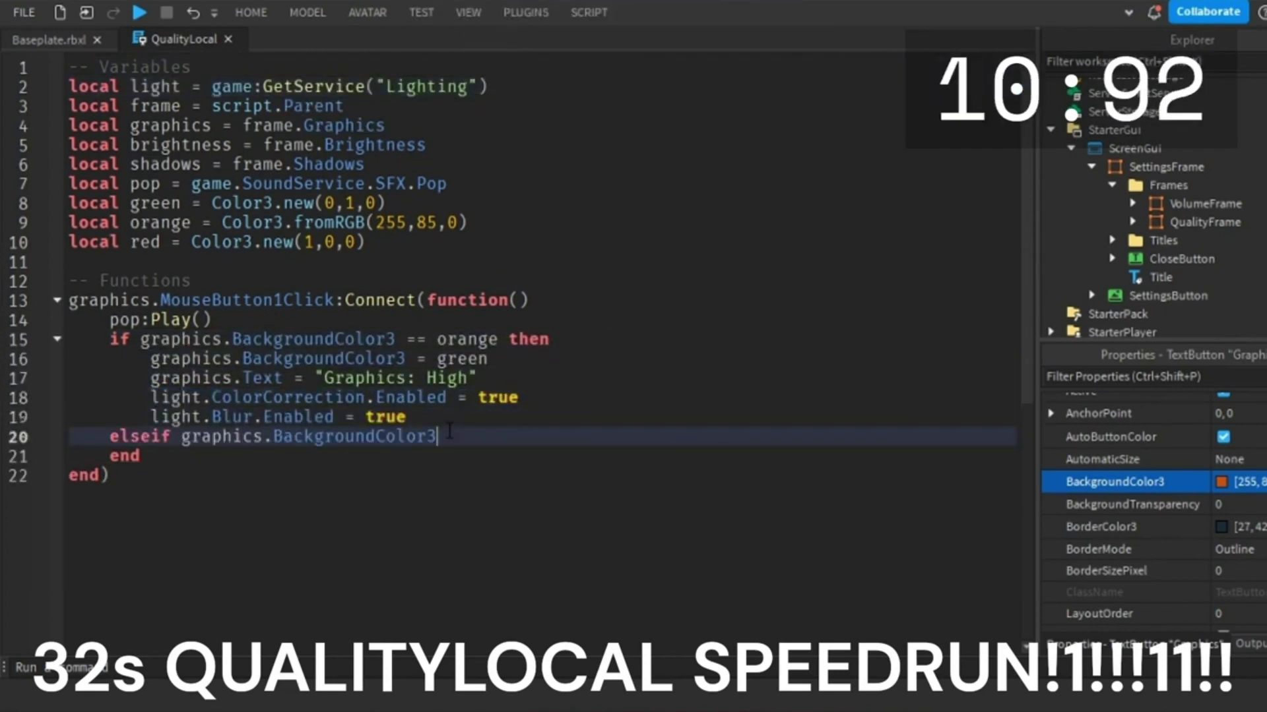
# Add elseif branches: green becomes red "Graphics: Low" with Bloom, ColorCorrection and Blur disabled; red becomes orange "Graphics: Default" with Bloom enabled.
pyautogui.write(' \telseif')
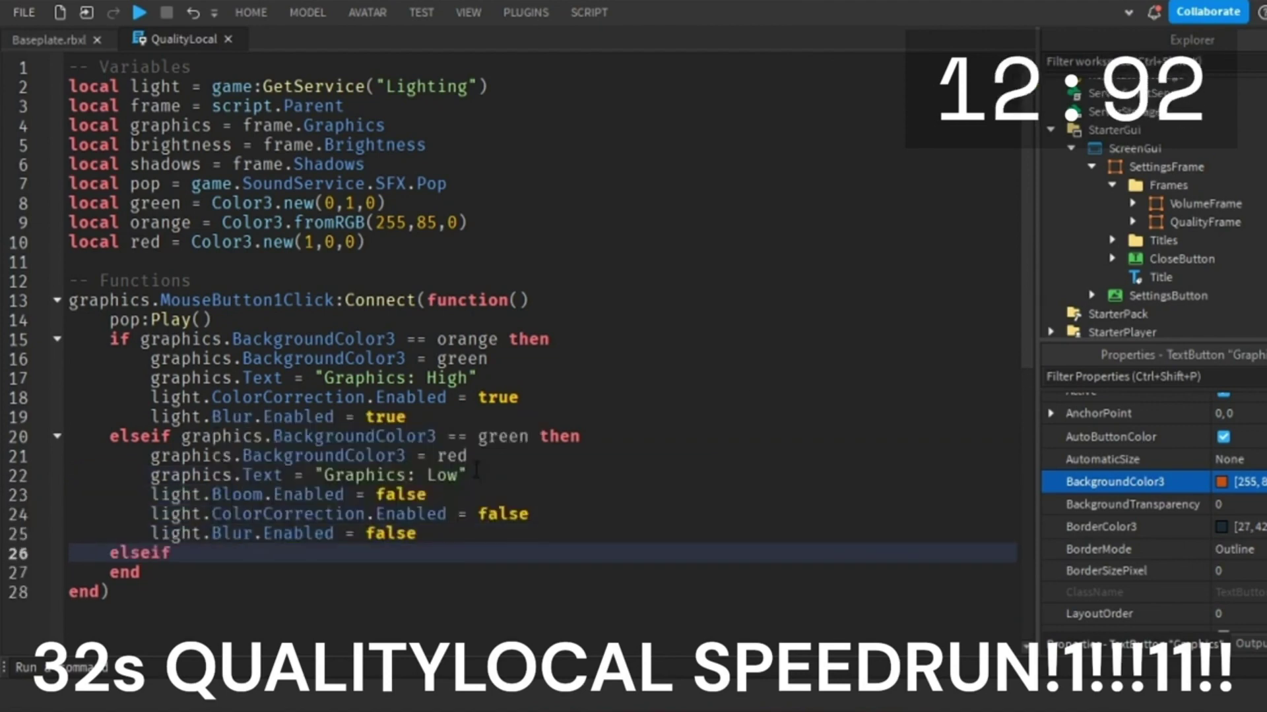
pyautogui.write(' graphics.BackgroundColor3 == green then \t\tgraphics.BackgroundColor3 = red \t\tgraphics.Text = "Graphics: Low" \t\tlight.Bloom.Enabled = false \t\tlight.ColorCorrection.Enabled = false \t\tlight.Blur.Enabled = false \telseif graphics.BackgroundColor3 == red then \t\tgraphics.BackgroundColor3 = orange \t\tgraphics.Text = "Graphic')
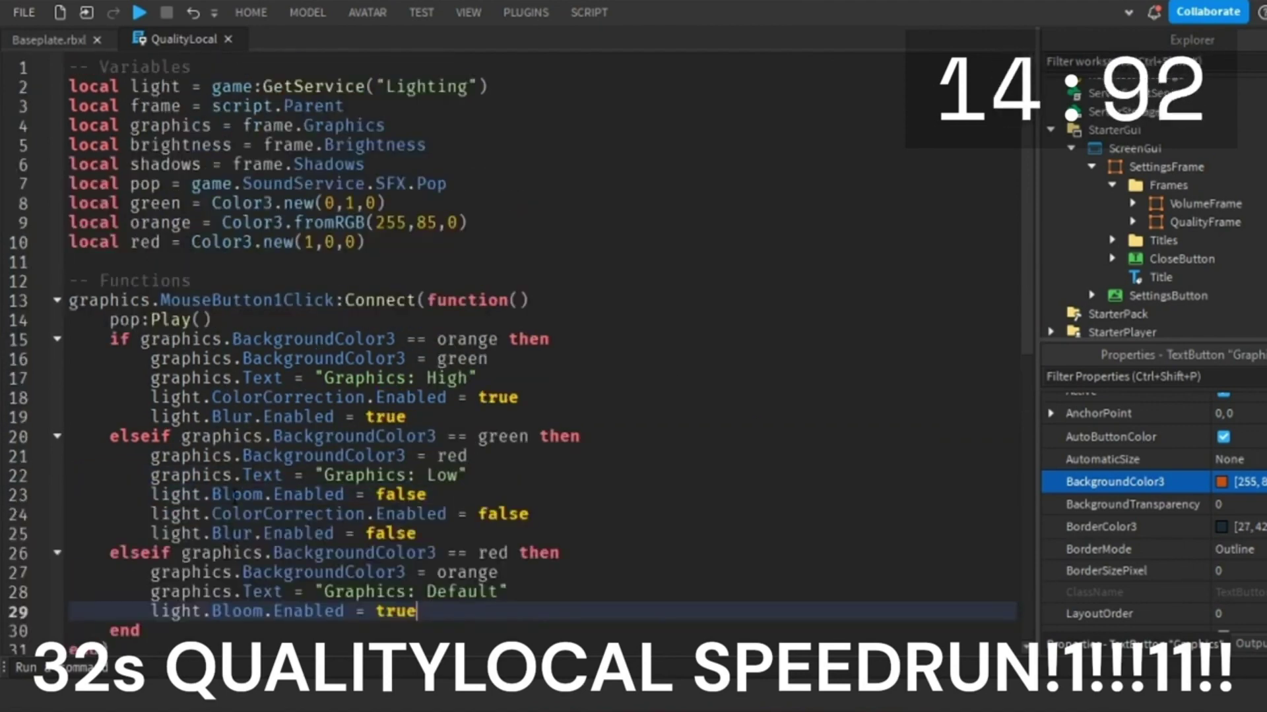
# After the graphics function, connect a MouseButton1Click function to brightness that plays the pop sound.
pyautogui.press('Down')
pyautogui.press('Down')
pyautogui.press('Return')
pyautogui.press('Return')
pyautogui.write('brightness.MouseButton1Click:Connect(function()')
pyautogui.press('Return')
pyautogui.write('pop:Play()')
pyautogui.press('Return')
# Add a condition for brightness.BackgroundColor3 being orange, with a line assigning green to graphics.BackgroundColor3.
pyautogui.write('if graphics.')
pyautogui.press('BackSpace')
pyautogui.press('BackSpace')
pyautogui.press('BackSpace')
pyautogui.press('BackSpace')
pyautogui.press('BackSpace')
pyautogui.press('BackSpace')
pyautogui.press('BackSpace')
pyautogui.press('BackSpace')
pyautogui.press('BackSpace')
pyautogui.write('brightness.BackgroundColor3 =')
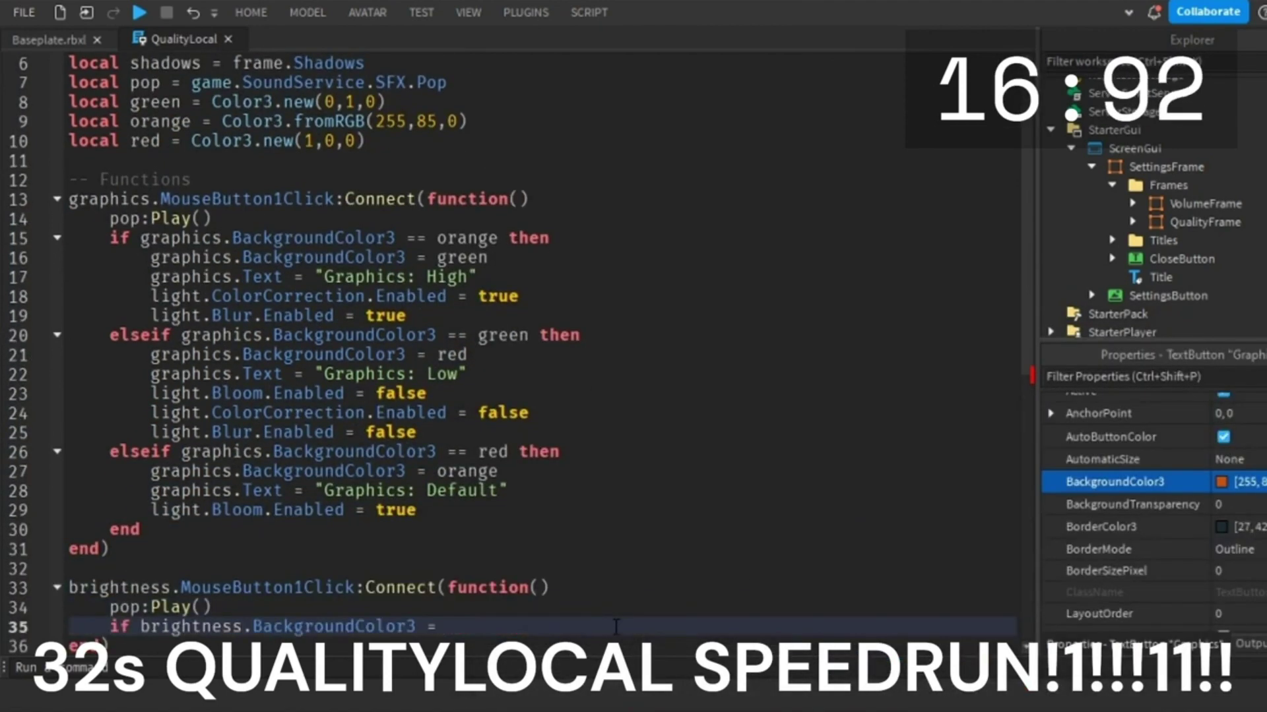
pyautogui.write('= orange then')
pyautogui.press('Return')
pyautogui.write('graphics.BackgroundColor3 = green')
# Complete the orange branch with the text "Brightness: Bright" and light.Brightness = 3.25, checking the Lighting service's brightness property.
pyautogui.press('Return')
pyautogui.write('graphics.Text = "Brightness: Bright"')
pyautogui.press('Return')
pyautogui.write('light.Brightness')
pyautogui.click(1108, 124)
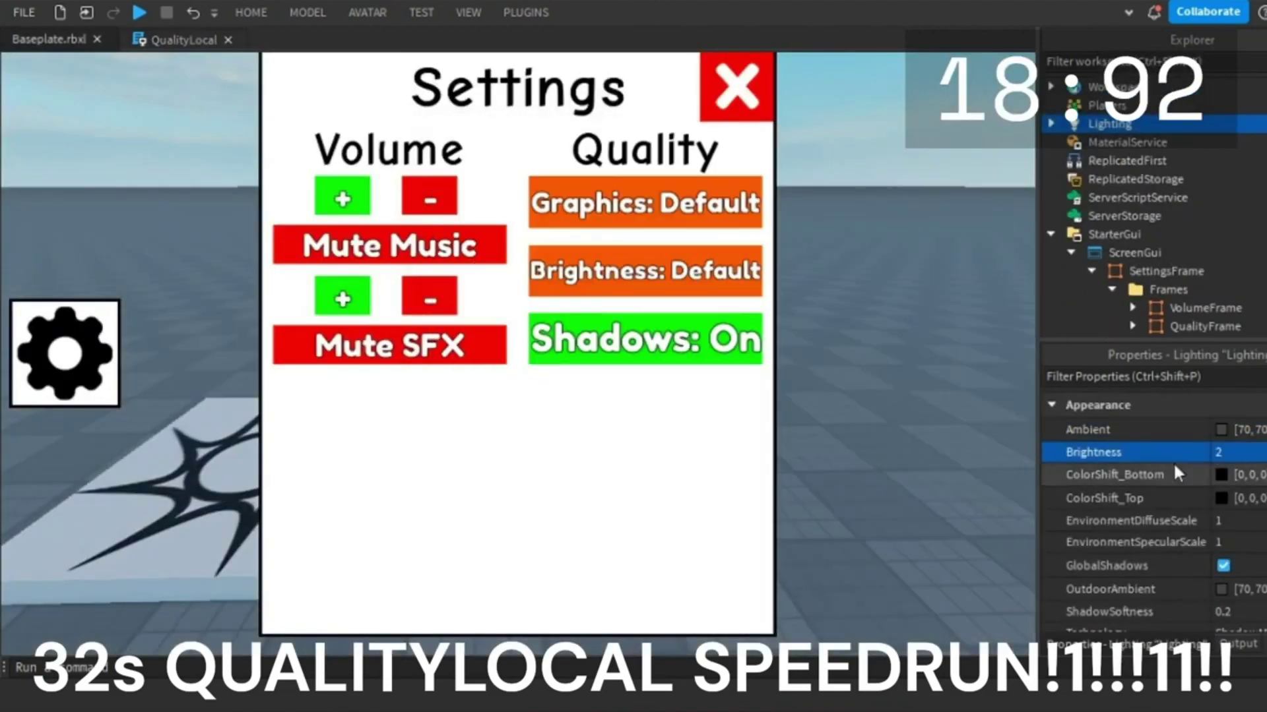
pyautogui.write('=')
pyautogui.write('3.25')
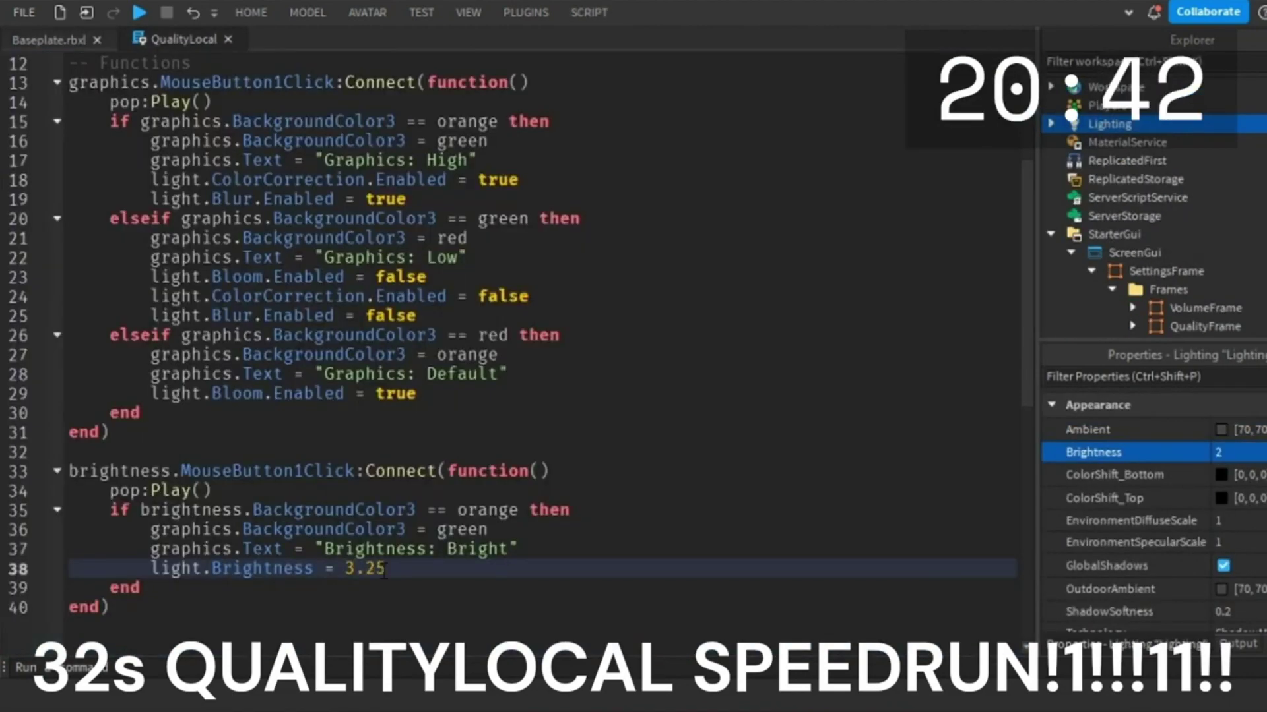
# Correct the orange branch to use brightness, and add a green branch giving red, "Brightness: Dark" and light.Brightness = 0.5.
pyautogui.press('Return')
pyautogui.write('elseif BrickColor')
pyautogui.click(252, 530)
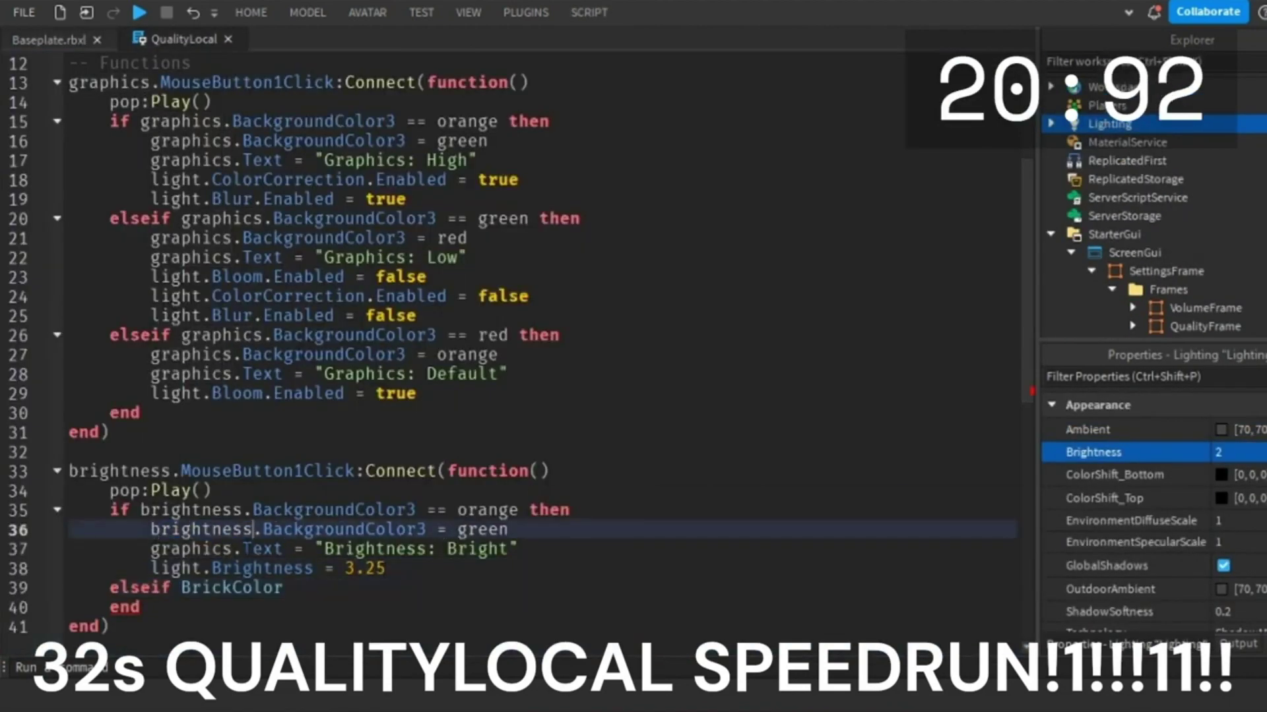
pyautogui.write('brightness.BackgroundColor3 == green then')
pyautogui.press('Return')
pyautogui.write('brightness.BackgroundColor3 = red')
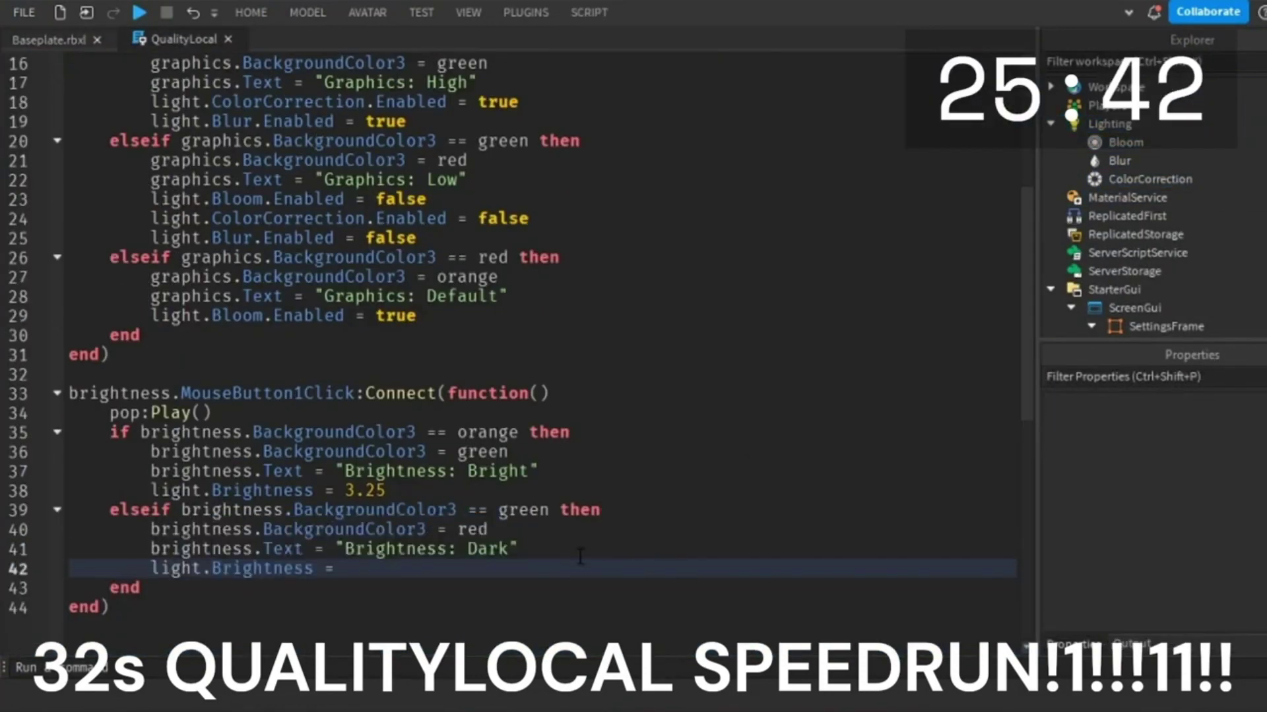
pyautogui.write('0.5')
# Add a red branch that sets the brightness button to orange, its text to "Brightness: Default" and light.Brightness to 2.
pyautogui.press('Return')
pyautogui.write('elseif brightness.BackgroundColor3 == red then')
pyautogui.press('Return')
pyautogui.write('brightness.BackgroundColor3 = orange')
pyautogui.press('Return')
pyautogui.write('brightness.Text = "Brightness: Default" light.Brightness = ')
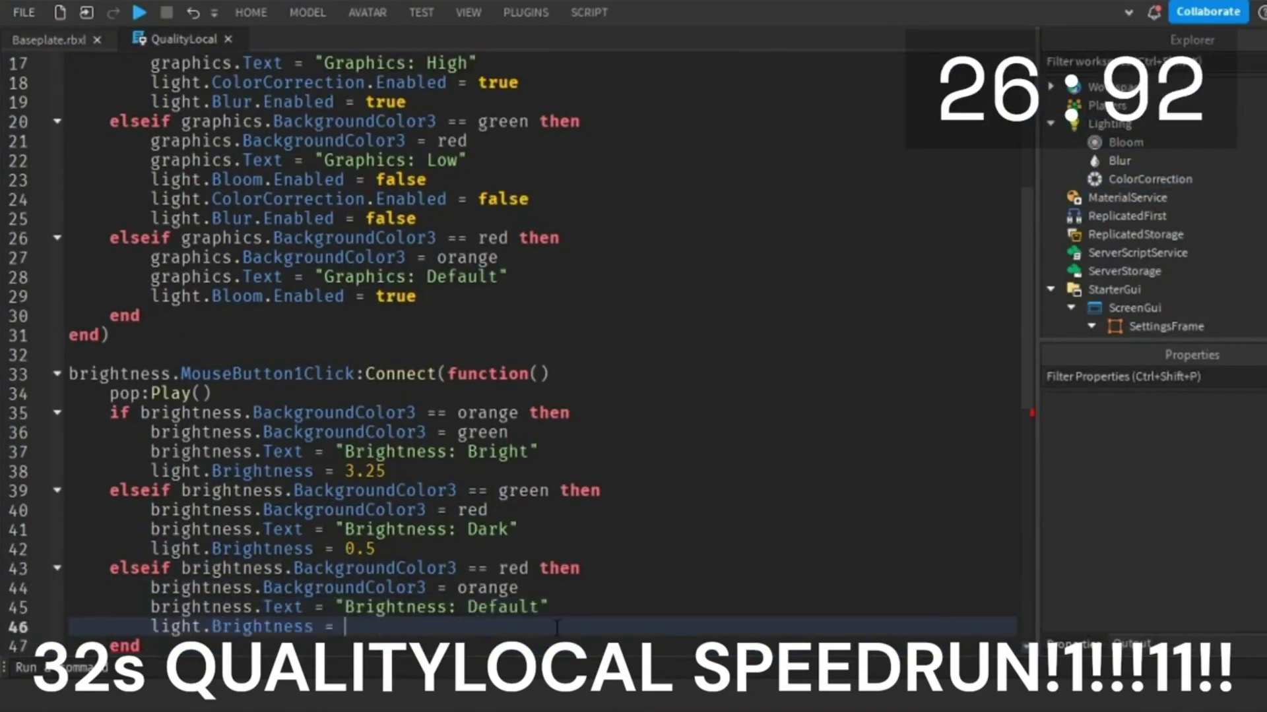
pyautogui.write('2')
# Add a shadows click function that plays pop and toggles between red "Shadows: Off" with GlobalShadows false and green "Shadows: On" with GlobalShadows true.
pyautogui.scroll(-2, 557, 627)
pyautogui.click(405, 546)
pyautogui.press('Return')
pyautogui.press('Return')
pyautogui.write('shadows.MouseButton1Click:Connect(function()')
pyautogui.press('Return')
pyautogui.write('pop:Play() if shadows.BackgroundColor3 == green then shadows.BackgroundColor3 = red shadows.Text = "')
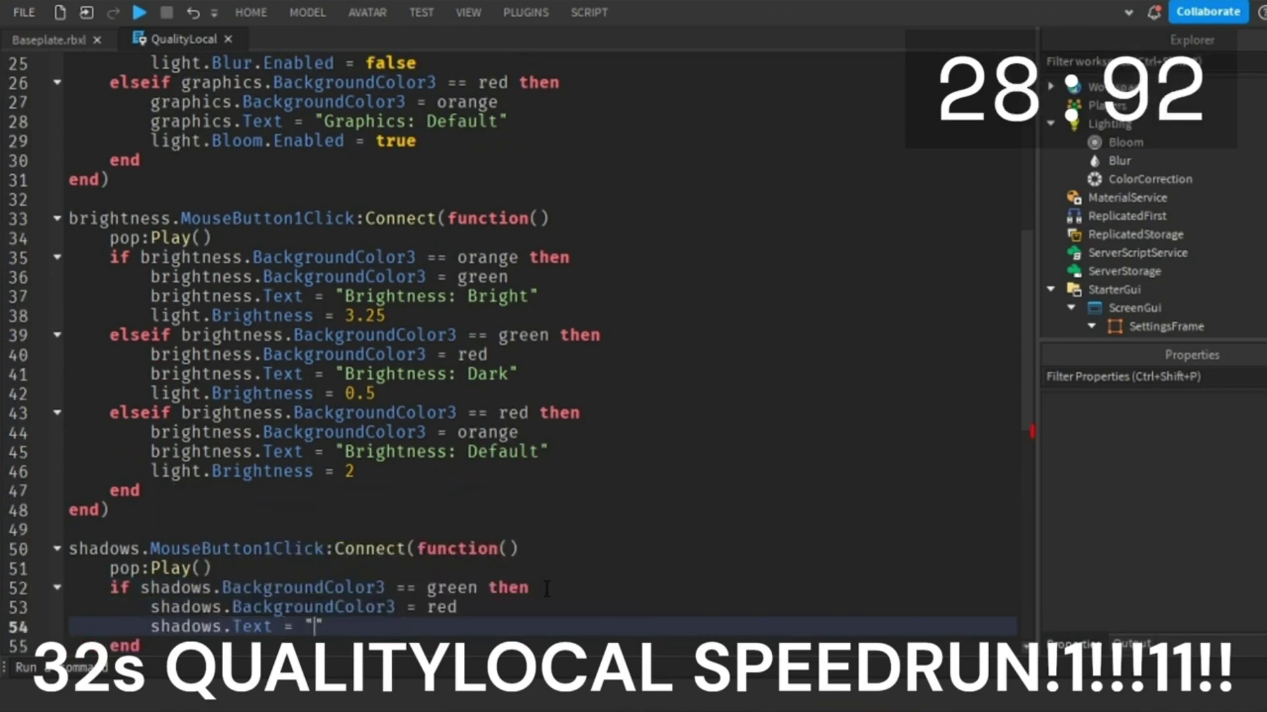
pyautogui.write('Shadows: Off" light.GlobalShadows = false elseif shadows.BackgroundColor3 == red then shadows.BackgroundColor3 = green shadows.Text = "Shadows: On" l')
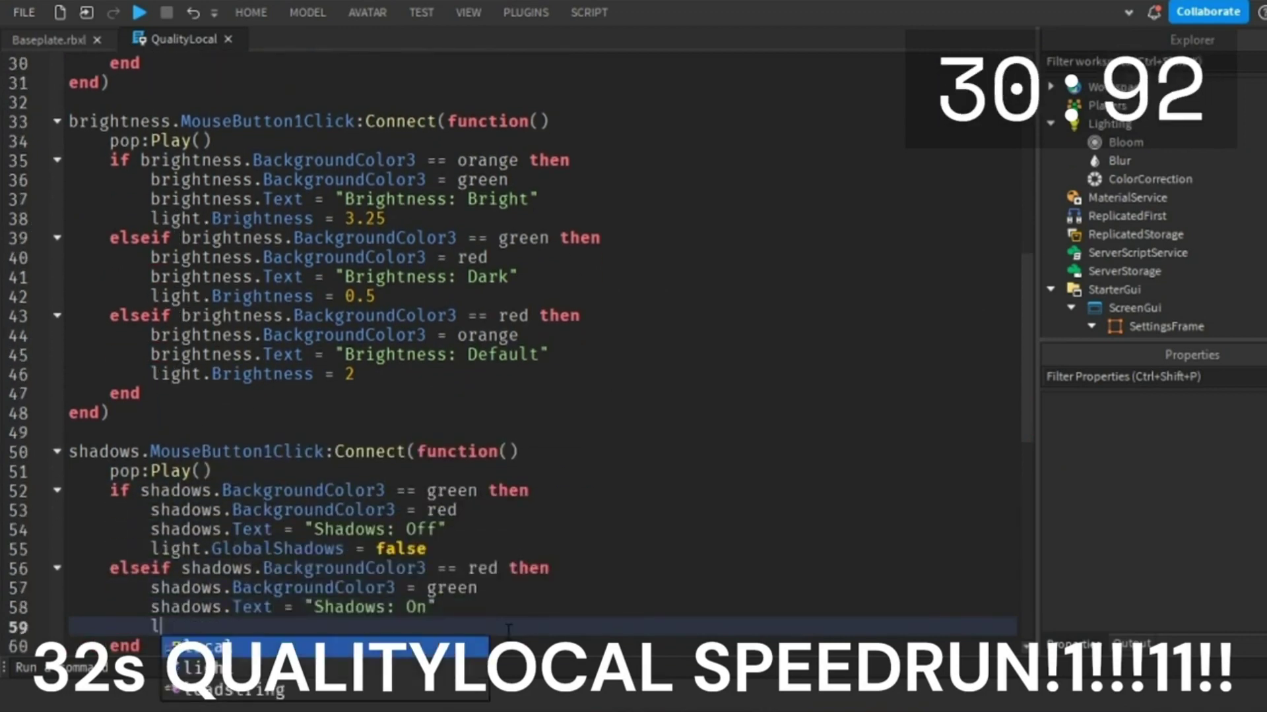
pyautogui.write('ight.GlobalShadows = true')
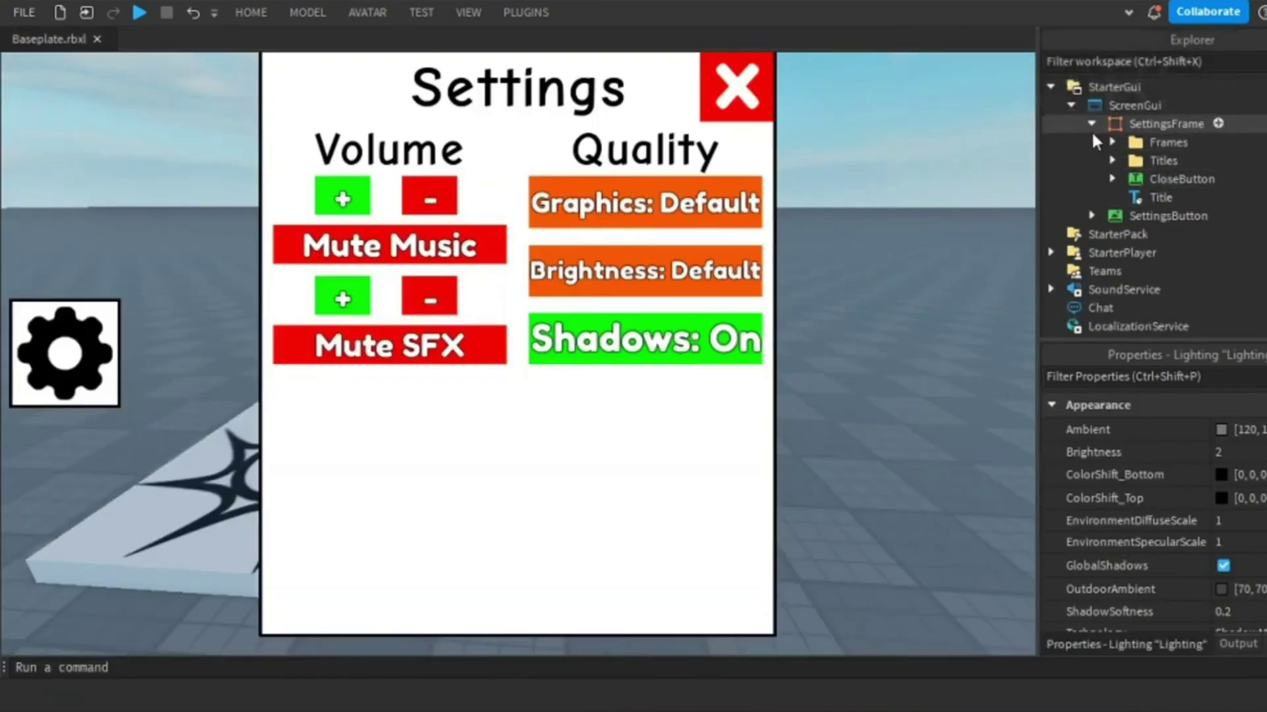
# Collapse SettingsFrame in the object tree and turn off its Visible property.
pyautogui.click(1091, 124)
pyautogui.click(1140, 180)
pyautogui.scroll(-10, 1227, 472)
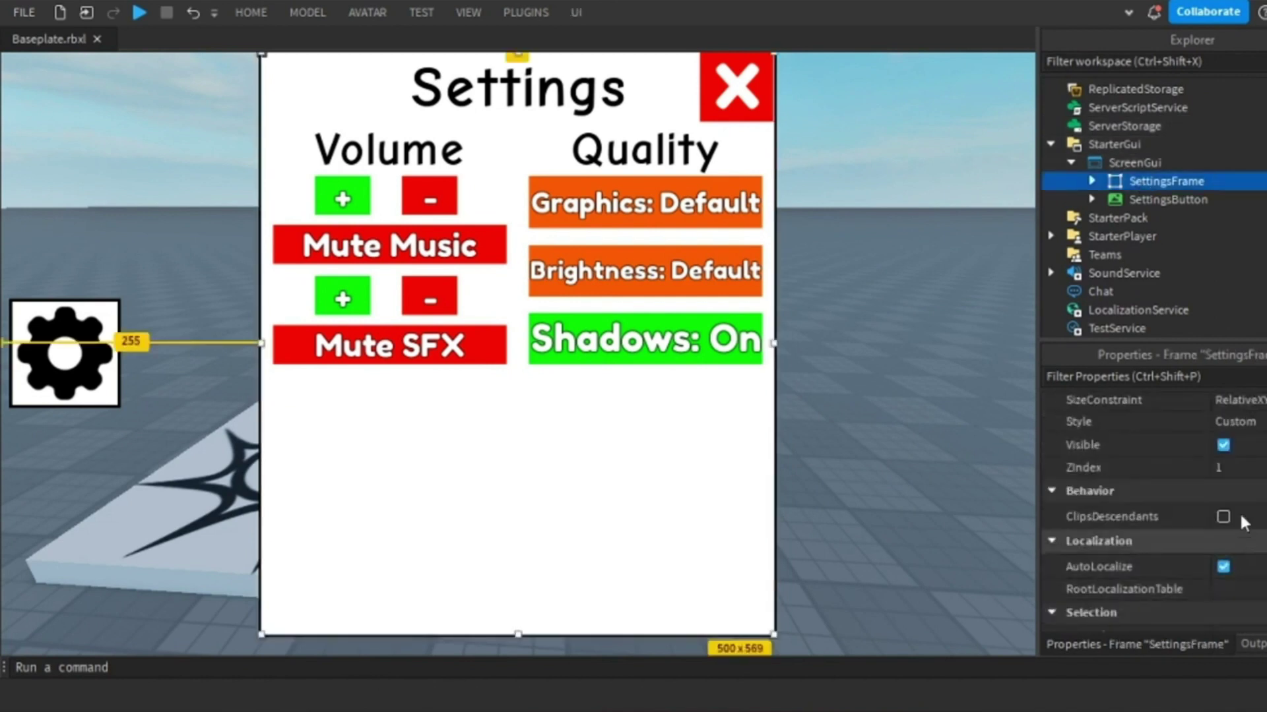
pyautogui.click(1222, 445)
pyautogui.click(1012, 386)
# Start a play test, dismiss the save failure dialog and open the in-game settings with the gear button.
pyautogui.click(141, 13)
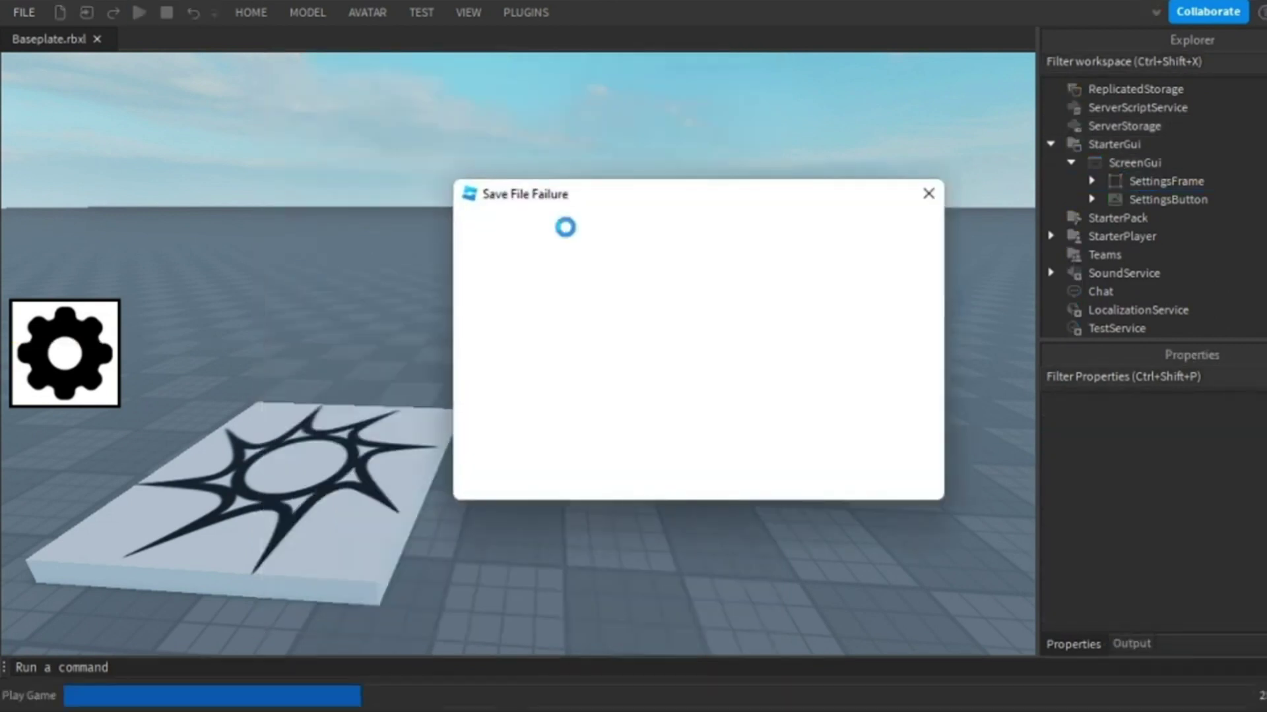
pyautogui.click(851, 453)
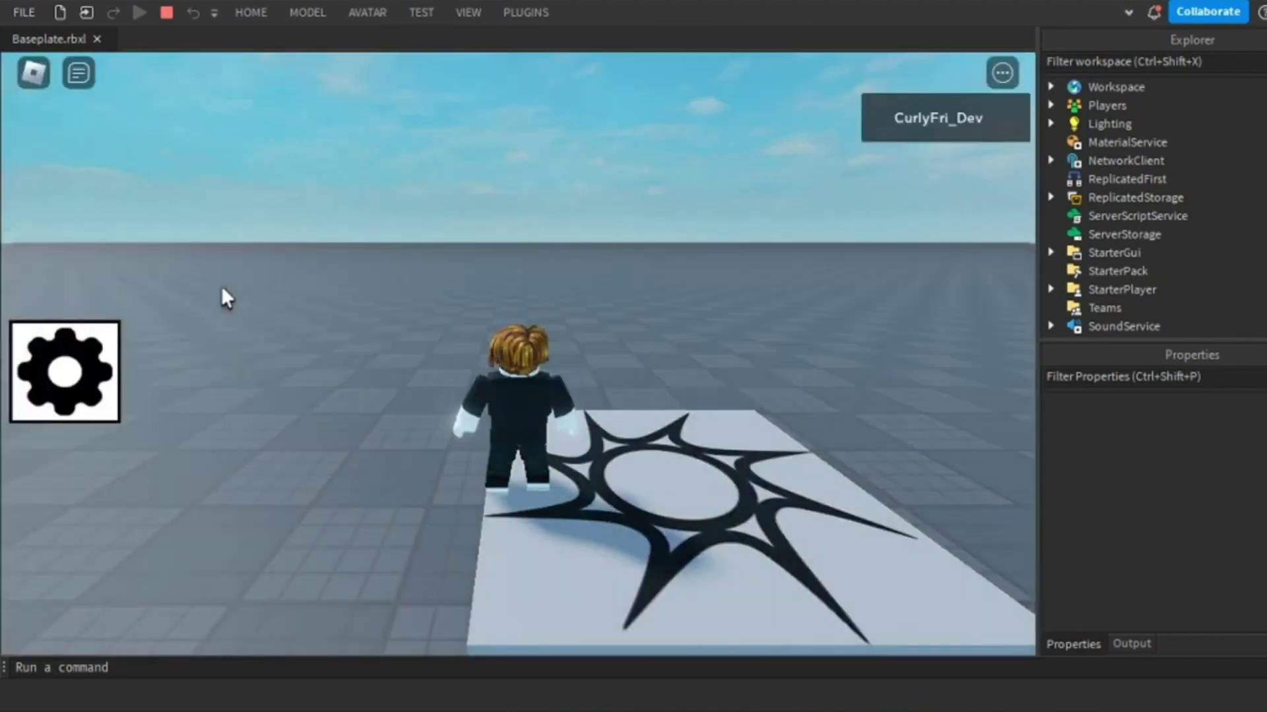
pyautogui.click(83, 336)
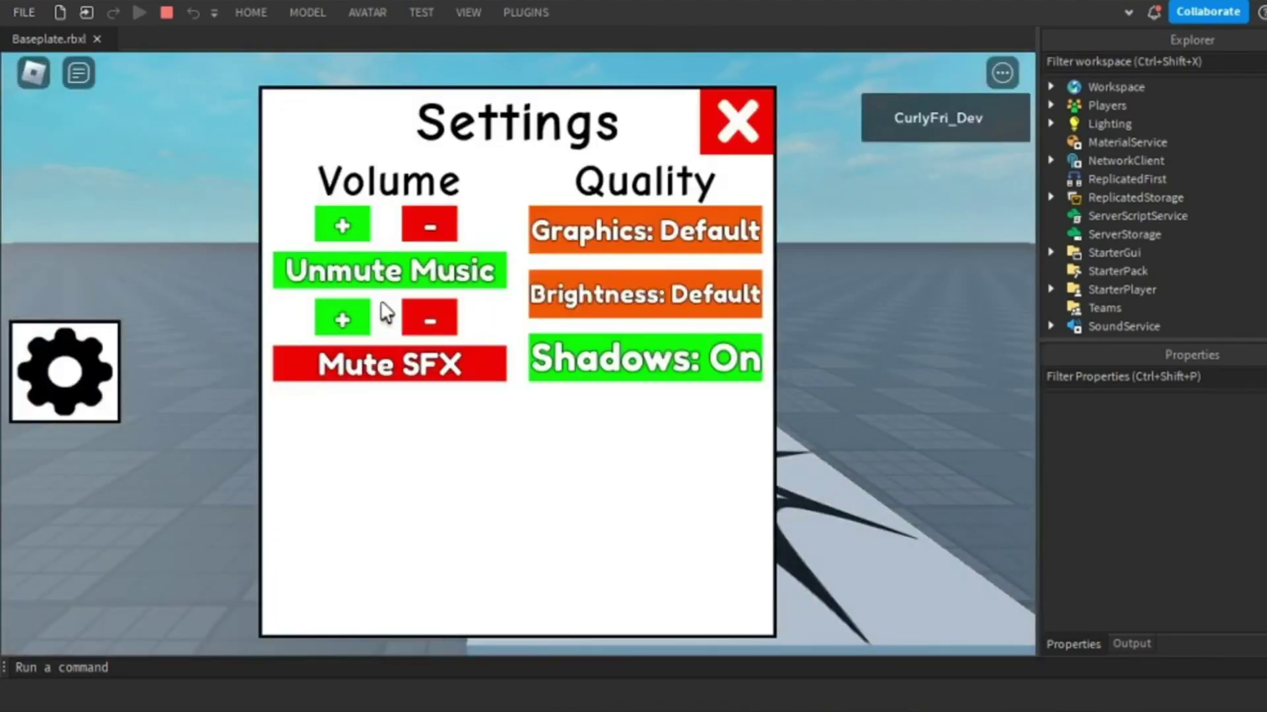
# Test the Graphics button by cycling repeatedly through High, Low and Default, ending on High.
pyautogui.click(656, 244)
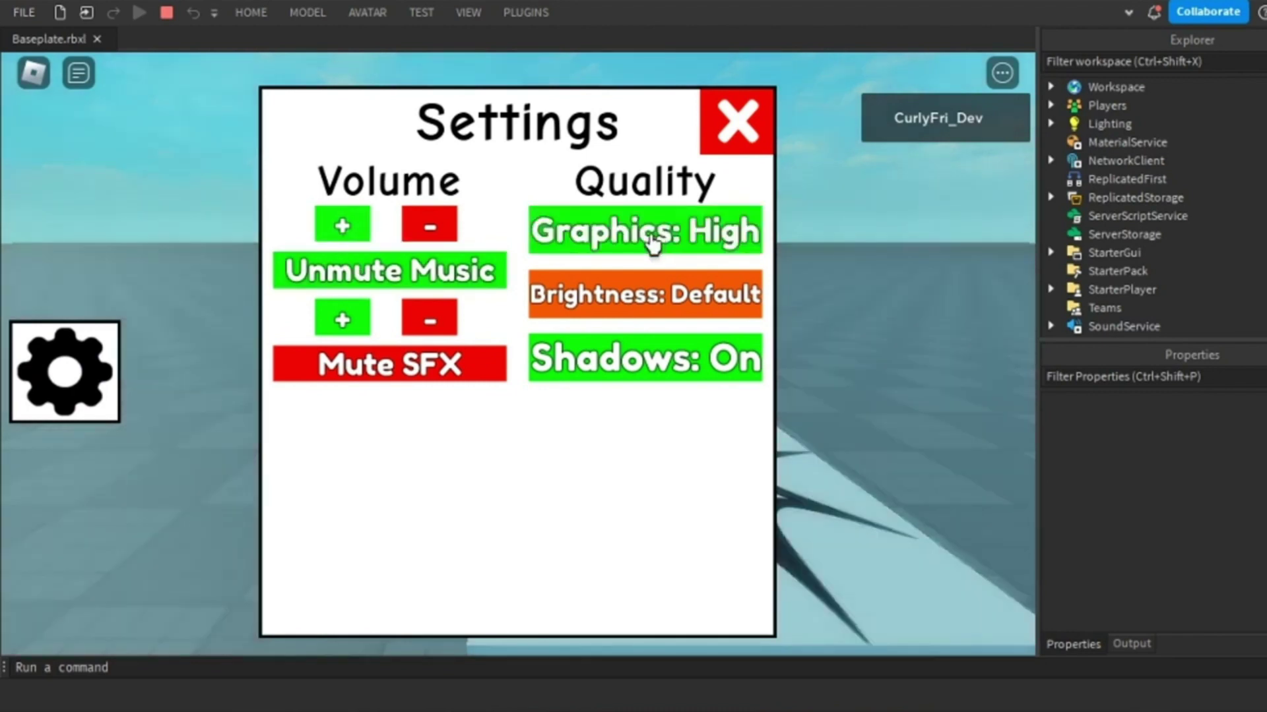
pyautogui.click(650, 244)
pyautogui.click(650, 237)
pyautogui.click(650, 238)
pyautogui.click(650, 238)
pyautogui.click(650, 237)
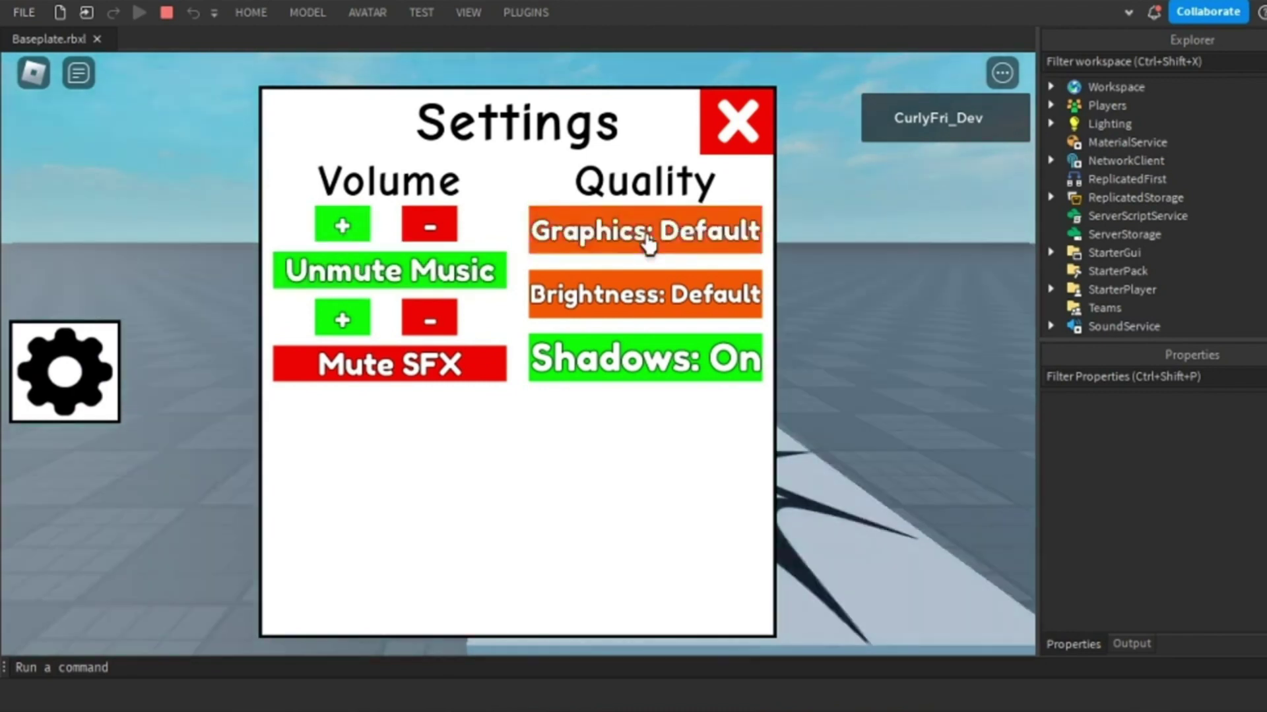
pyautogui.click(650, 237)
pyautogui.click(650, 244)
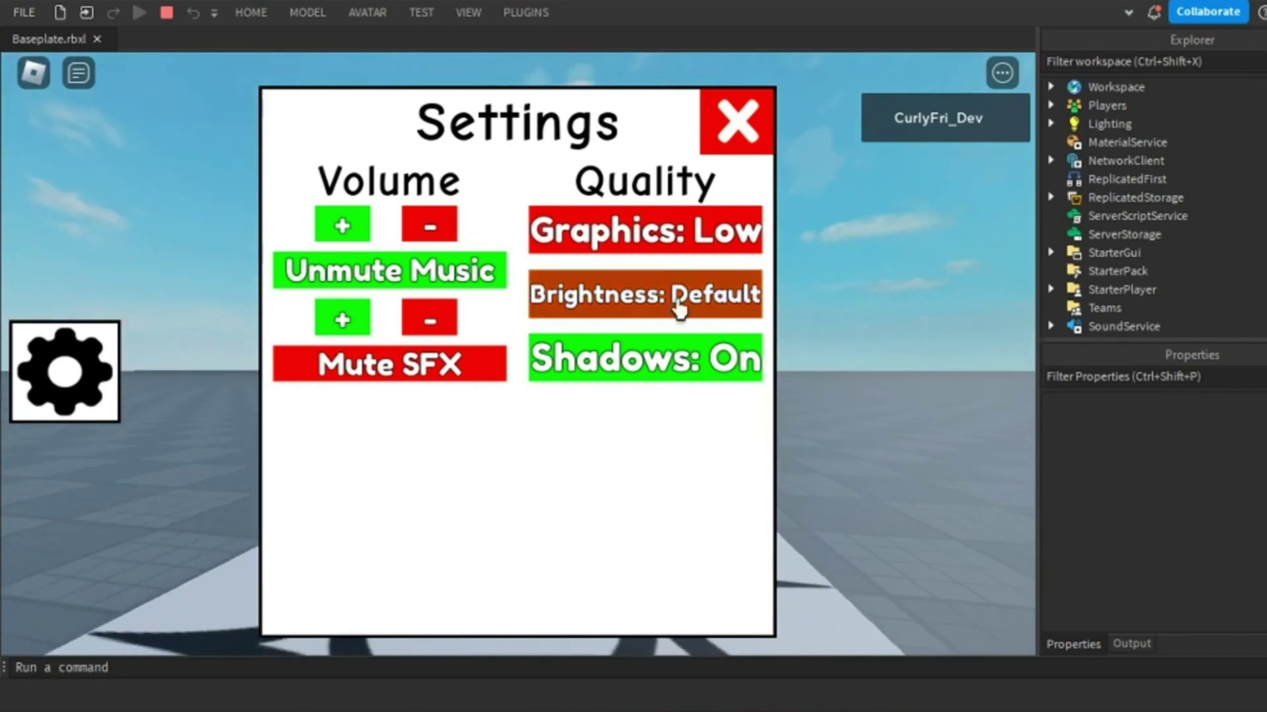
pyautogui.click(679, 246)
pyautogui.click(679, 245)
pyautogui.click(680, 245)
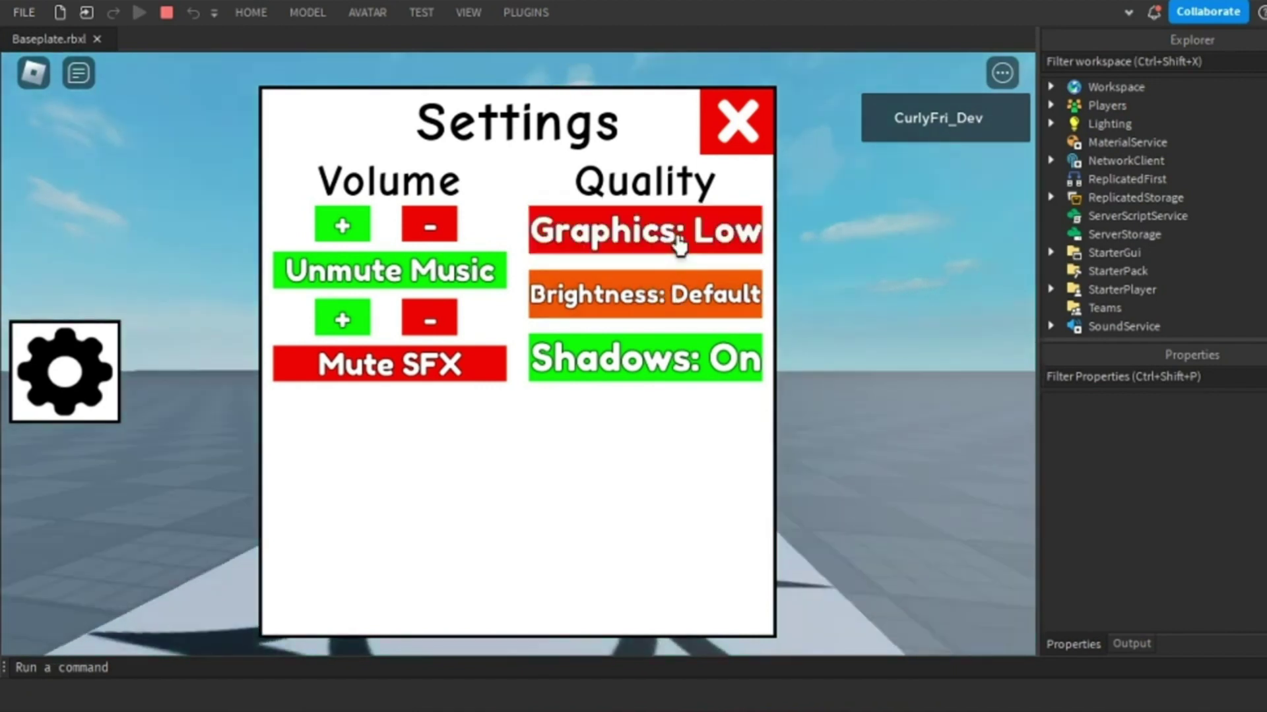
pyautogui.click(680, 246)
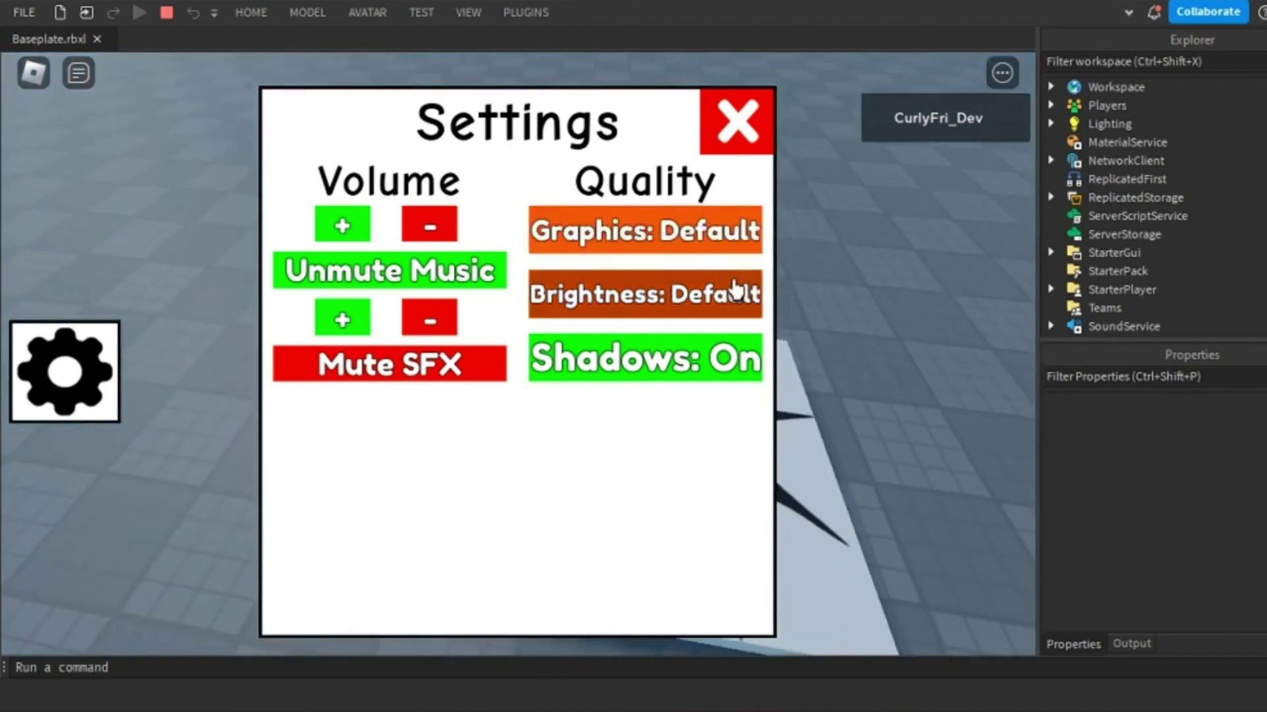
pyautogui.click(682, 247)
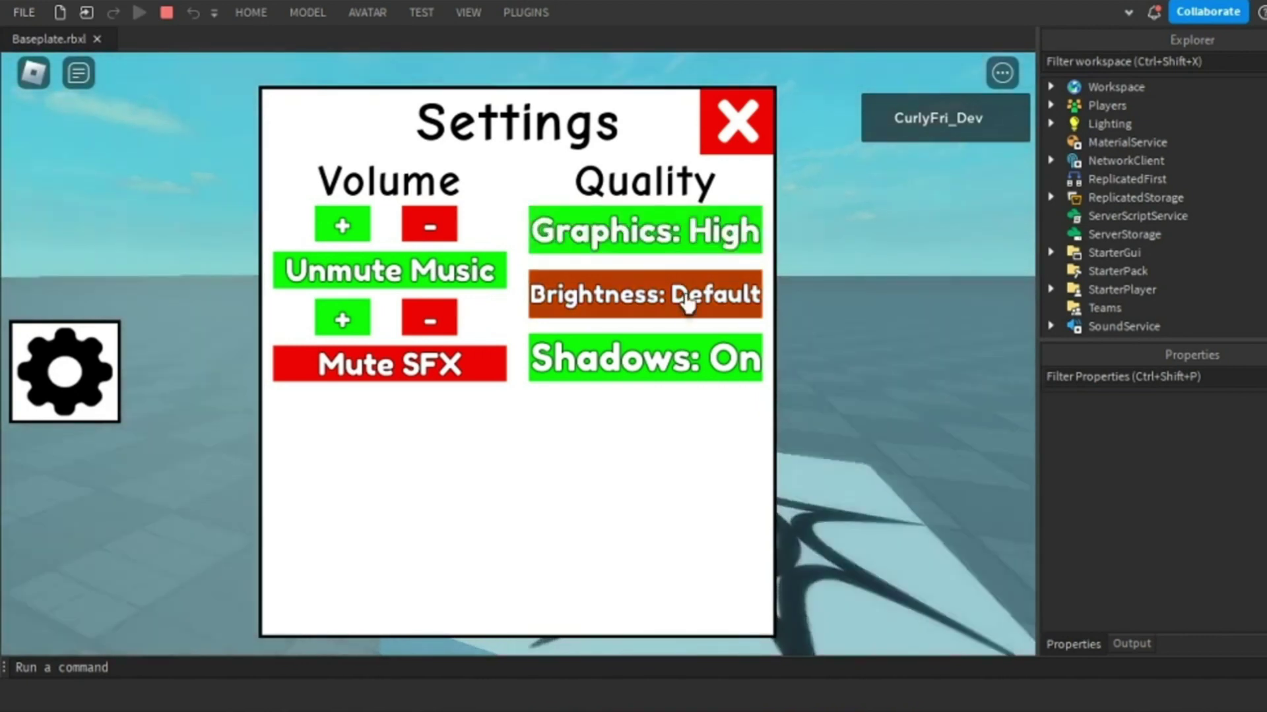
# Test the Brightness button by cycling through its Bright, Dark and Default settings.
pyautogui.click(686, 298)
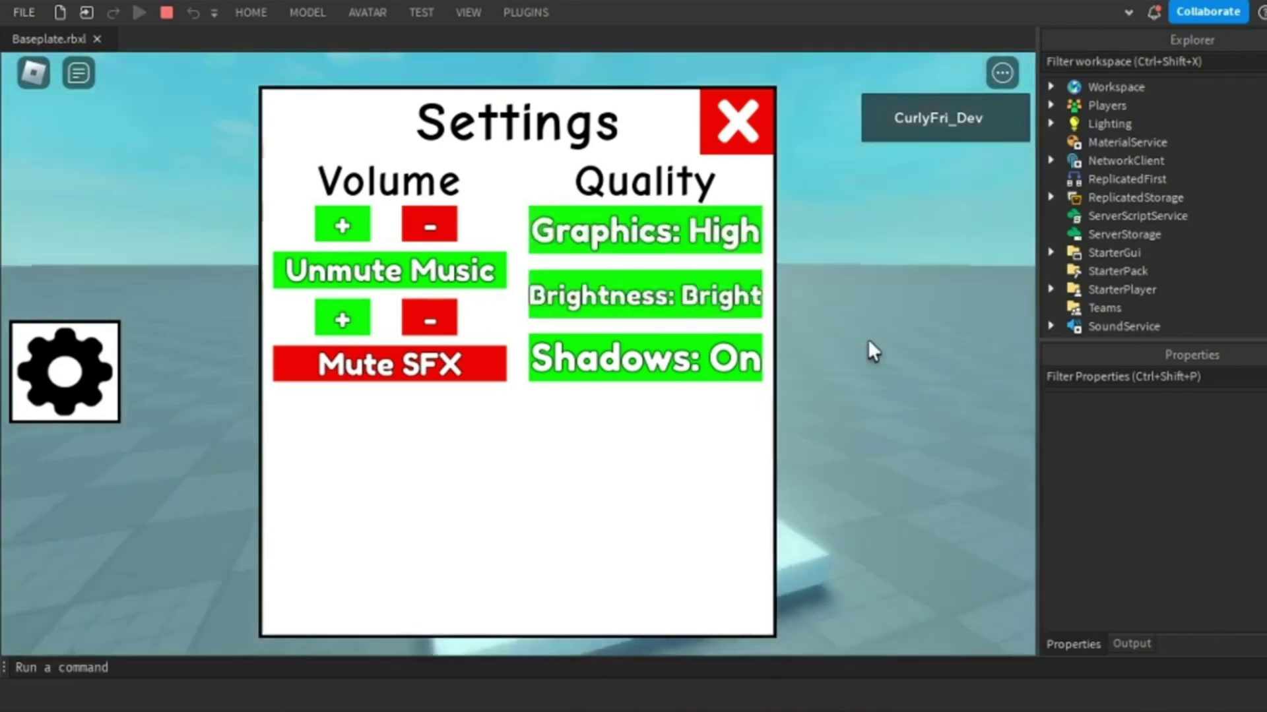
pyautogui.click(686, 300)
pyautogui.click(686, 302)
pyautogui.click(687, 302)
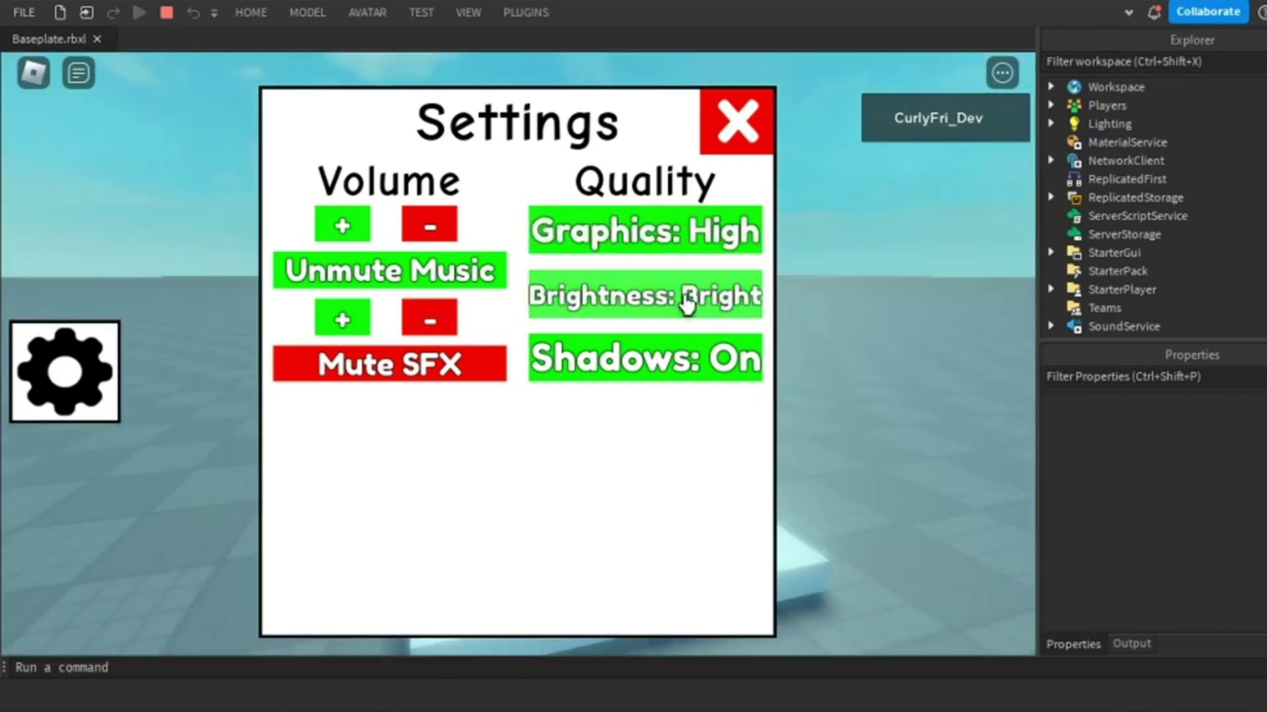
pyautogui.click(687, 301)
pyautogui.click(687, 302)
# Test the Shadows button on and off, cycling Brightness in between, and inspect the scene with shadows off.
pyautogui.click(686, 376)
pyautogui.click(687, 377)
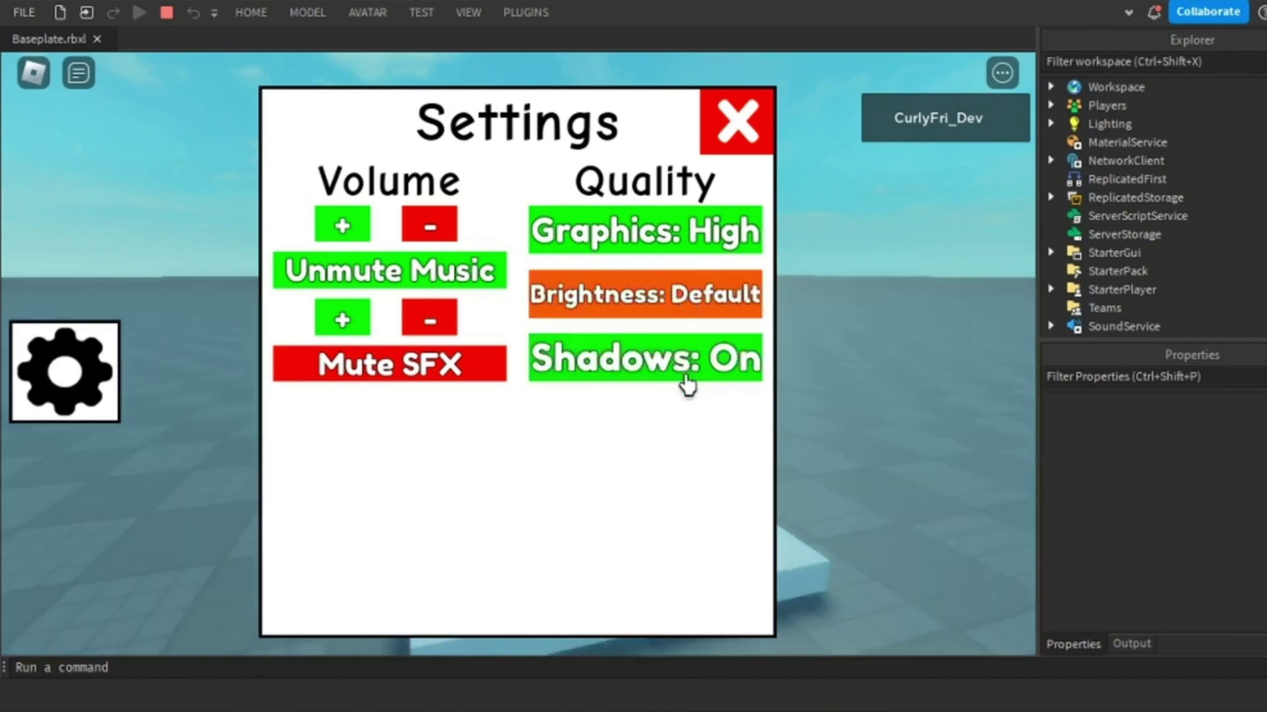
pyautogui.click(687, 378)
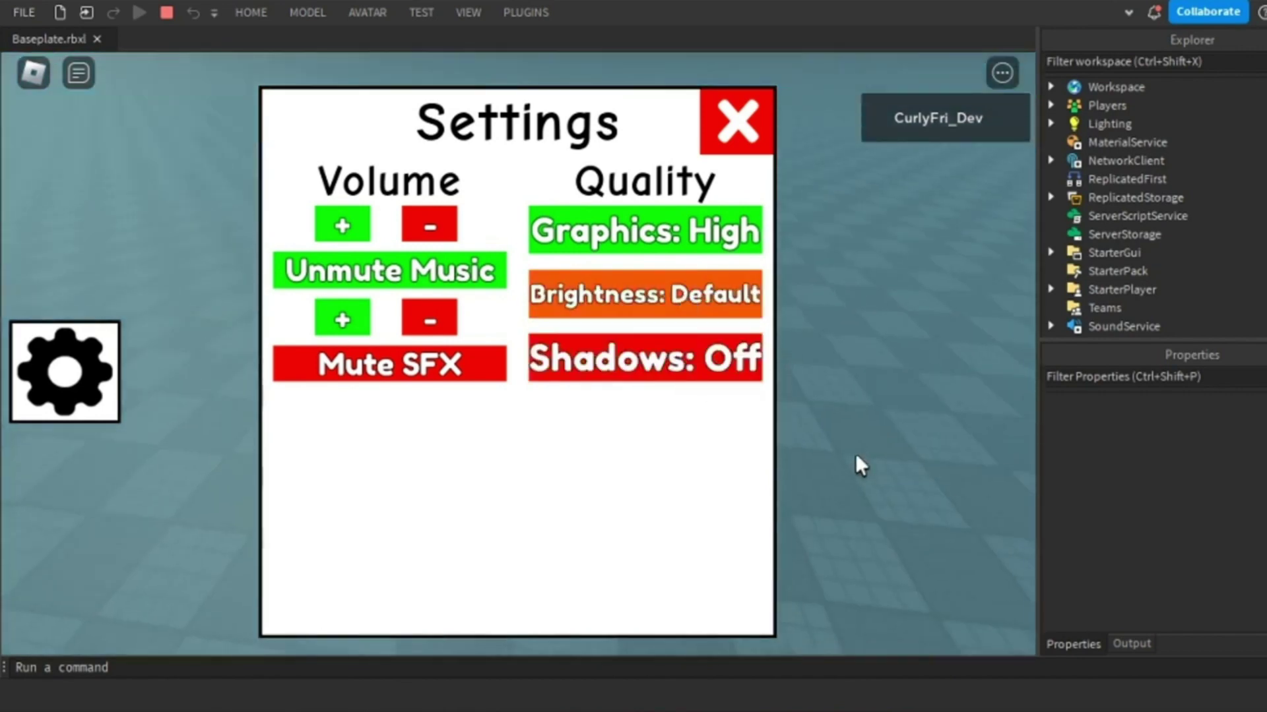
pyautogui.click(584, 310)
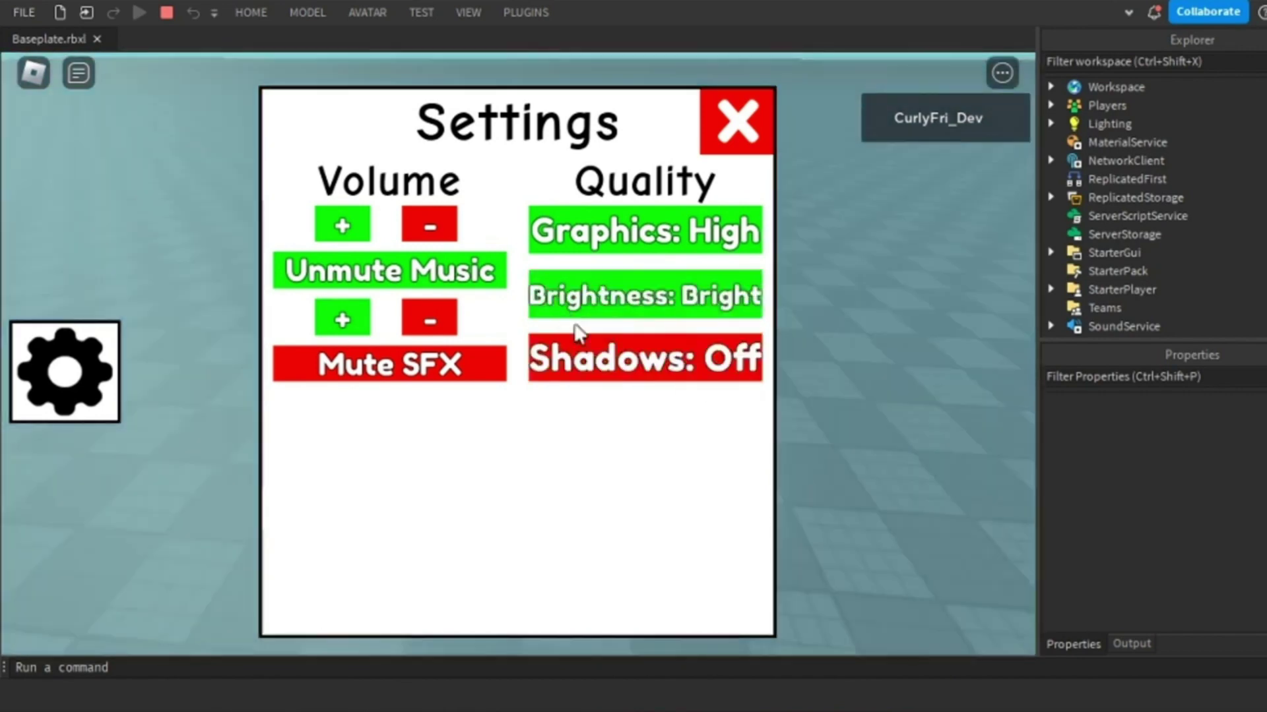
pyautogui.click(581, 343)
pyautogui.click(608, 301)
pyautogui.click(608, 303)
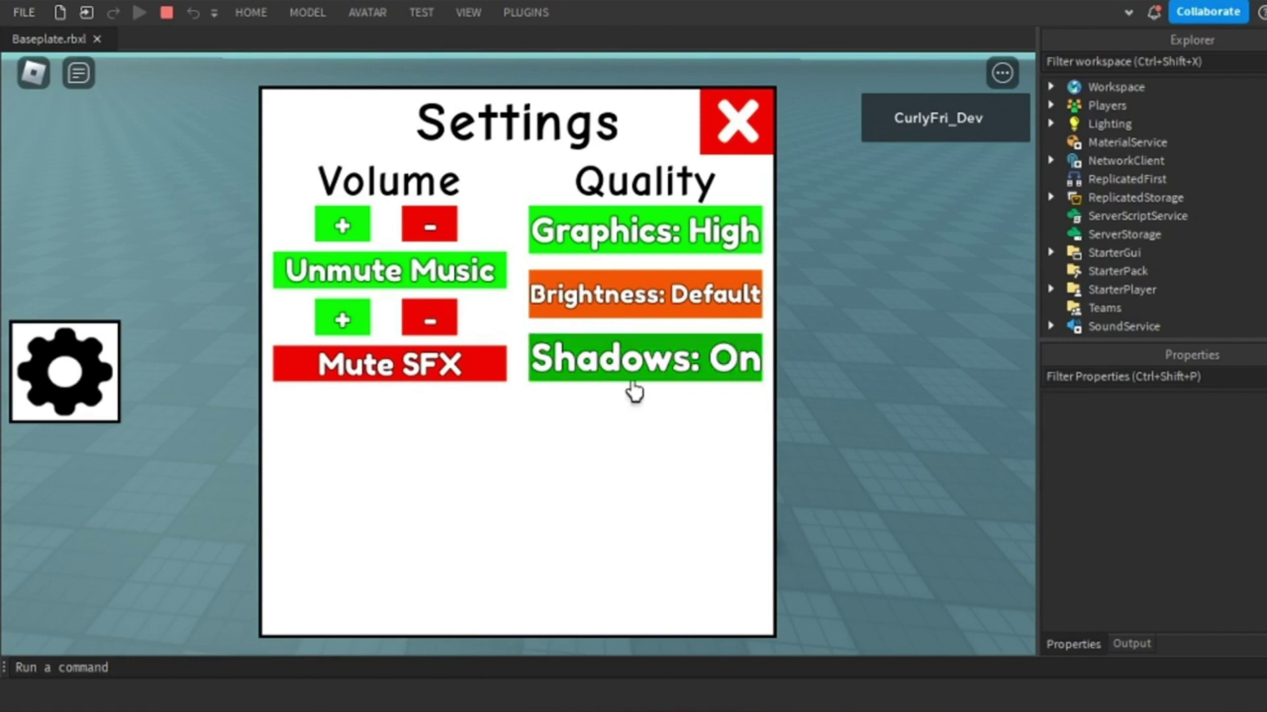
pyautogui.click(660, 376)
pyautogui.moveTo(816, 381); pyautogui.dragTo(816, 381, button='right')
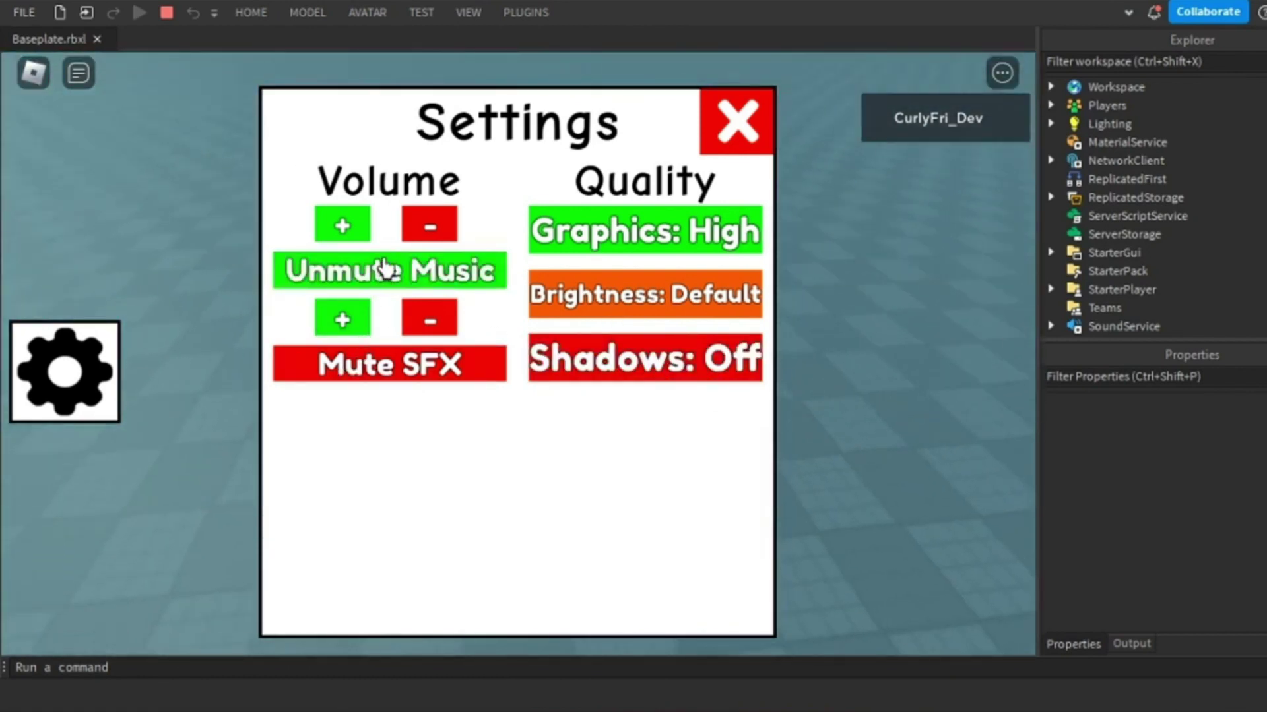
# Test muting and unmuting SFX while closing and reopening the settings window, and stop the play test.
pyautogui.click(395, 363)
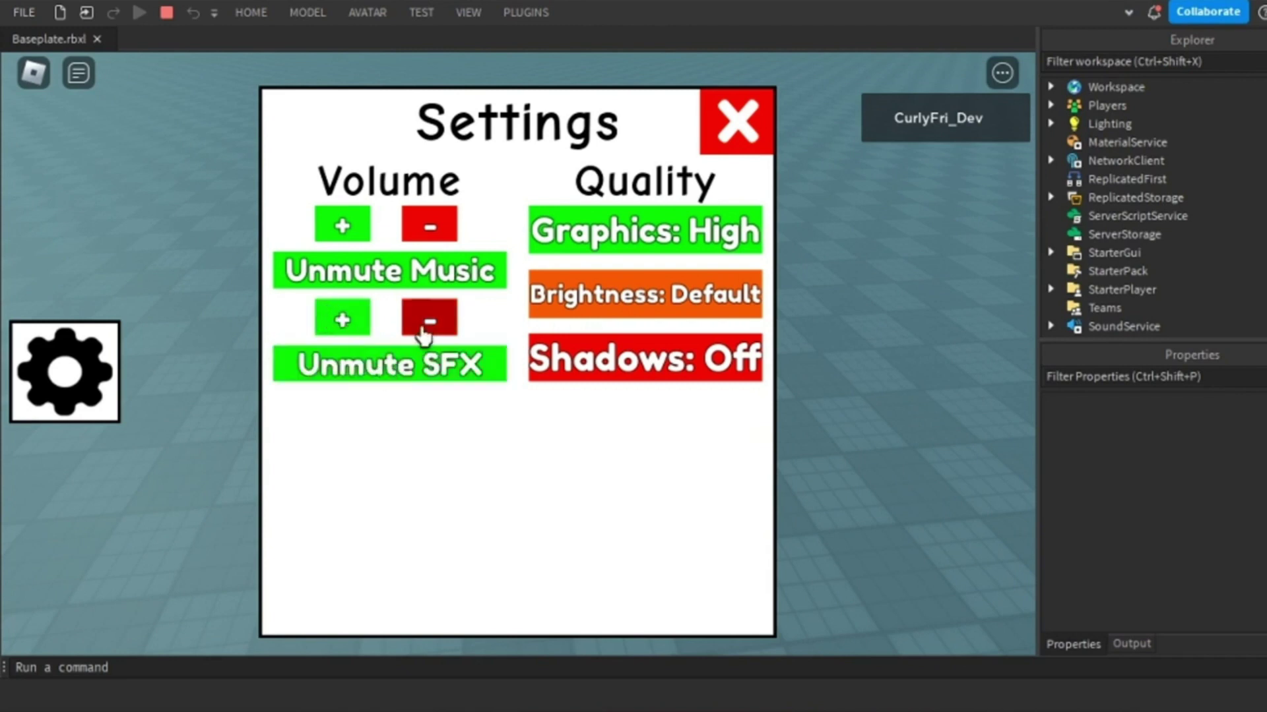
pyautogui.click(752, 125)
pyautogui.click(33, 349)
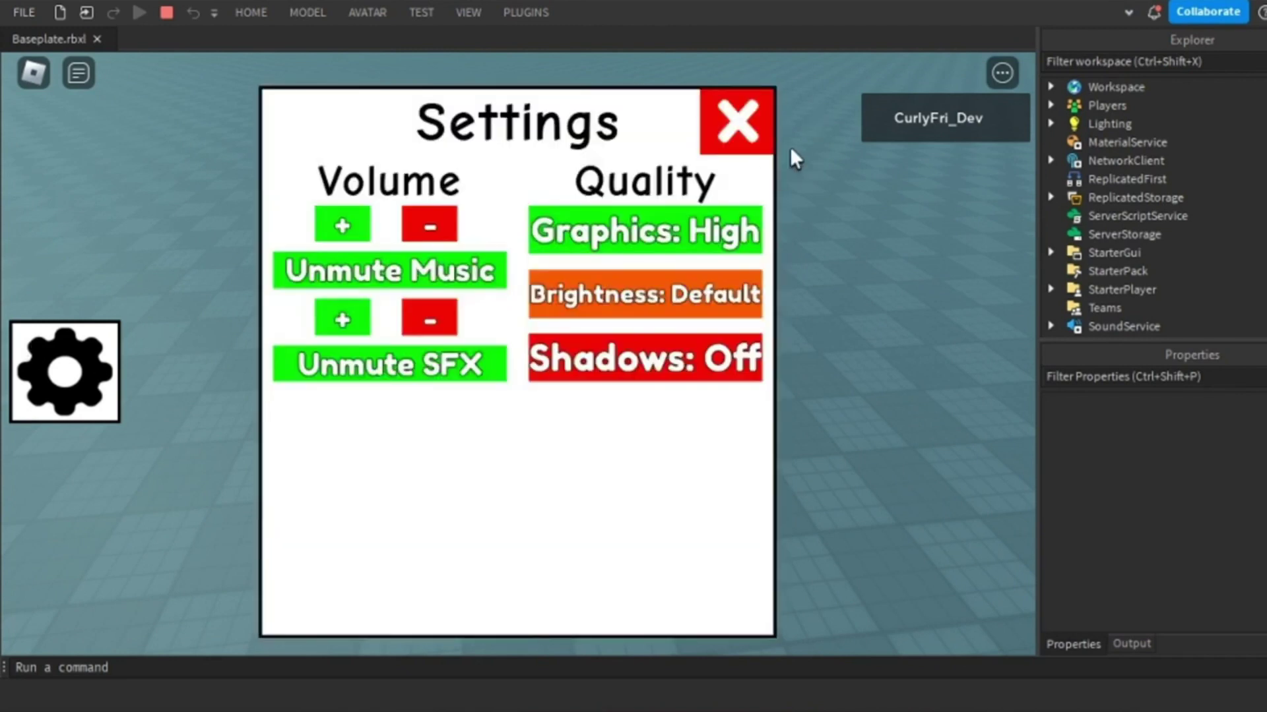
pyautogui.click(738, 122)
pyautogui.click(78, 379)
pyautogui.click(428, 374)
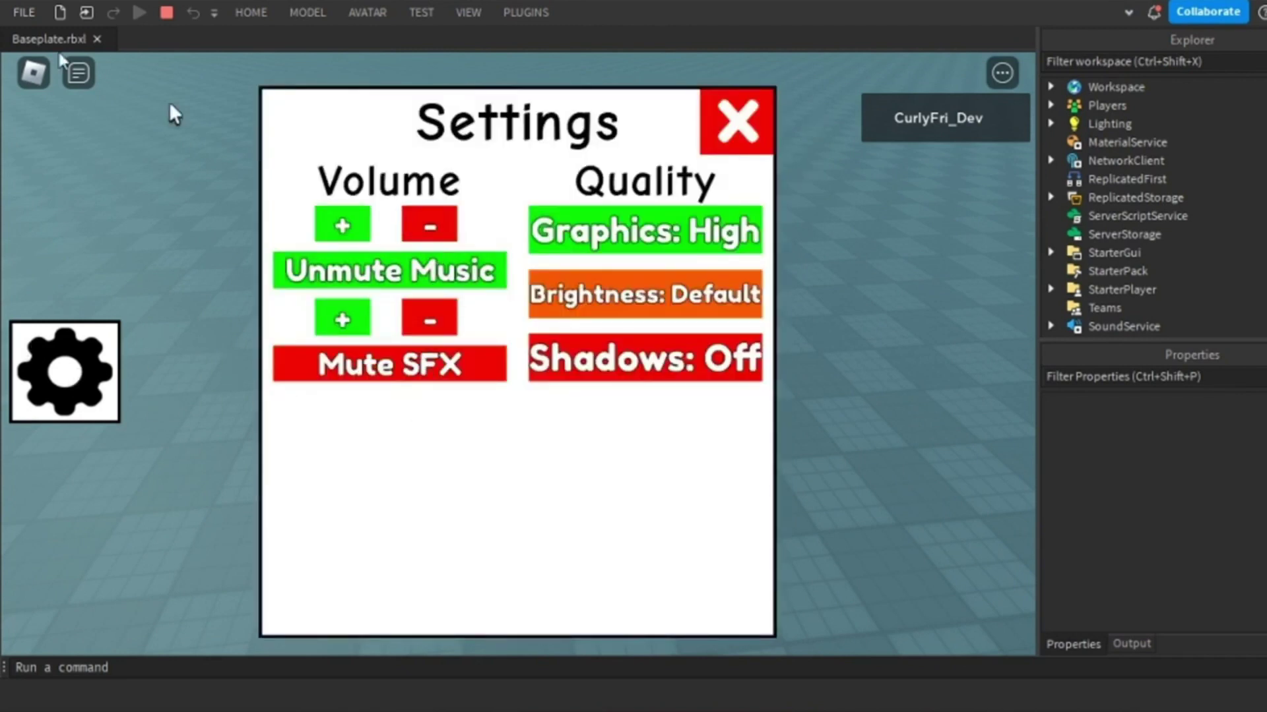
pyautogui.click(165, 13)
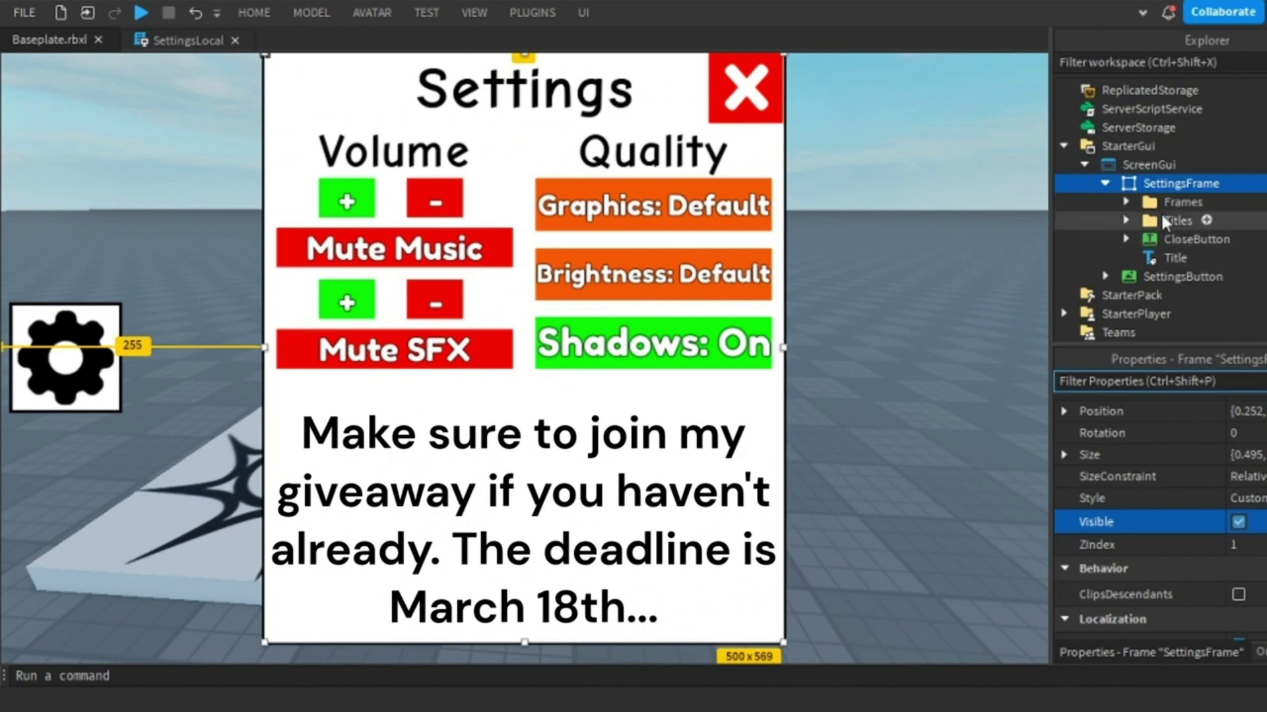
# Shrink VolumeFrame, QualityFrame, VolumeTitle and QualityTitle together slightly in height from their lower edge, and deselect them.
pyautogui.click(1126, 202)
pyautogui.click(1178, 235)
pyautogui.keyDown('ctrl'); pyautogui.click(1193, 219); pyautogui.keyUp('ctrl')
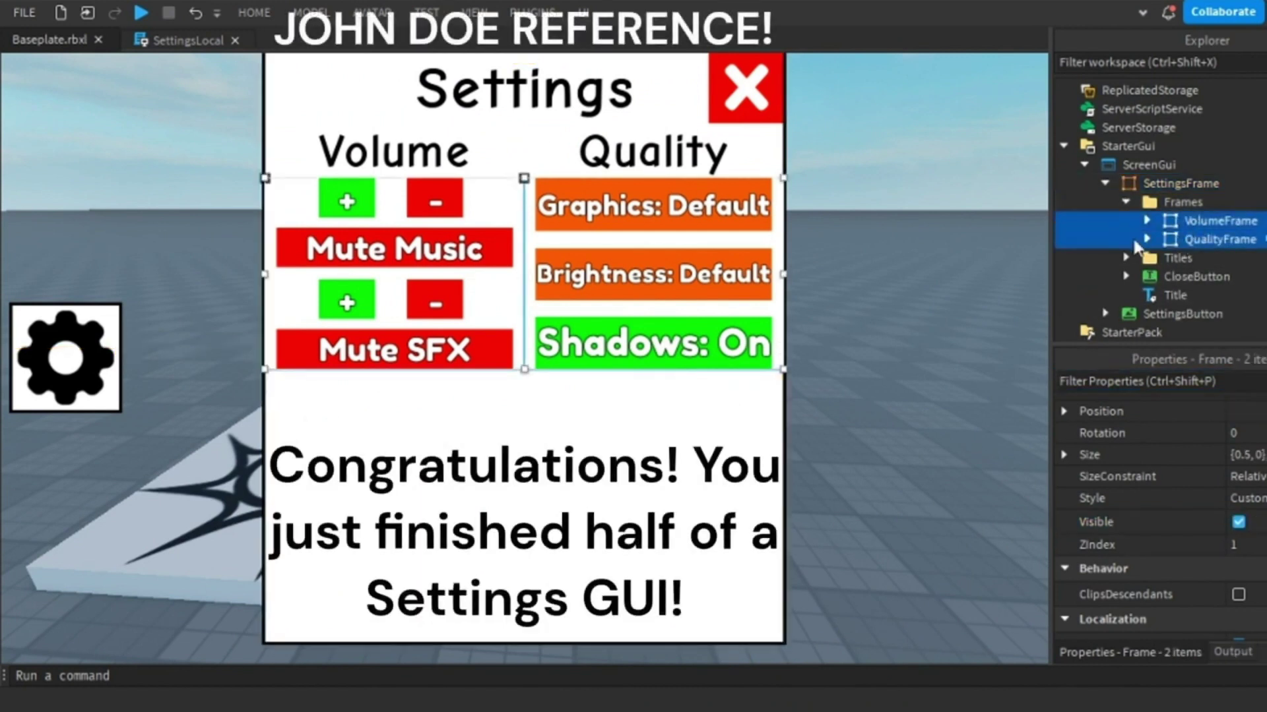
pyautogui.click(1126, 257)
pyautogui.keyDown('ctrl'); pyautogui.click(1194, 279); pyautogui.keyUp('ctrl')
pyautogui.keyDown('ctrl'); pyautogui.click(1198, 296); pyautogui.keyUp('ctrl')
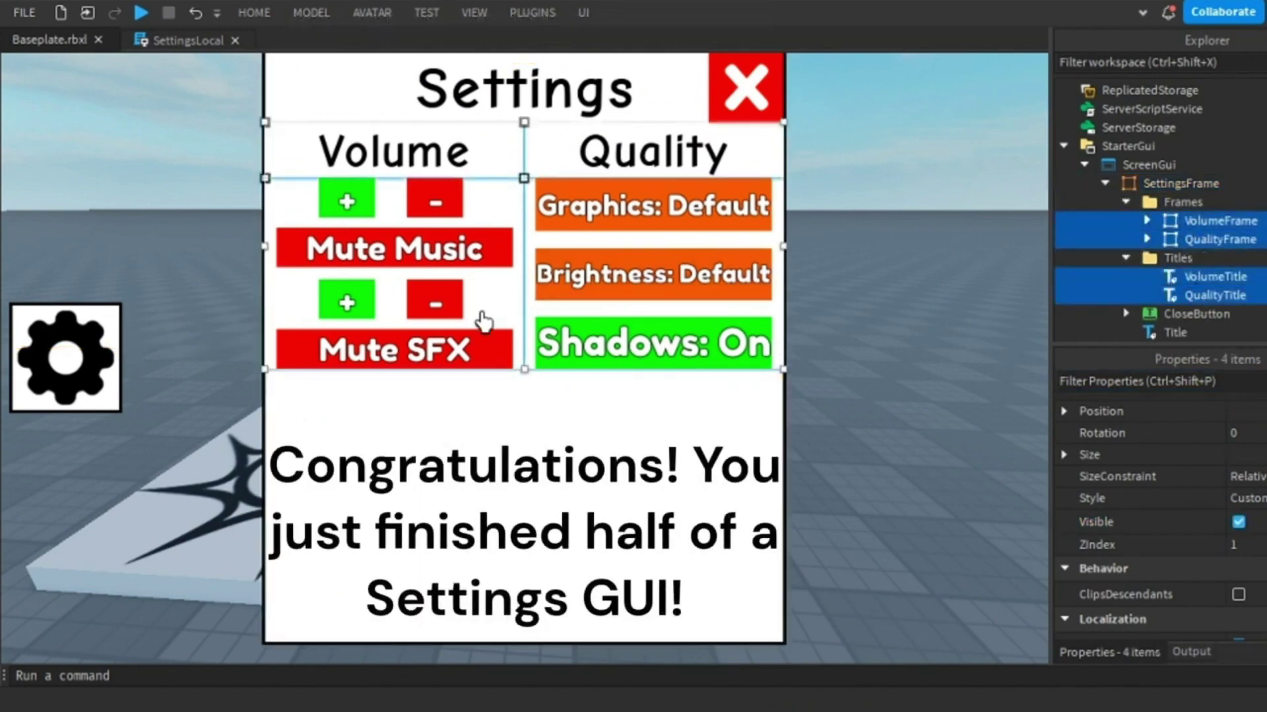
pyautogui.moveTo(522, 370); pyautogui.dragTo(522, 335)
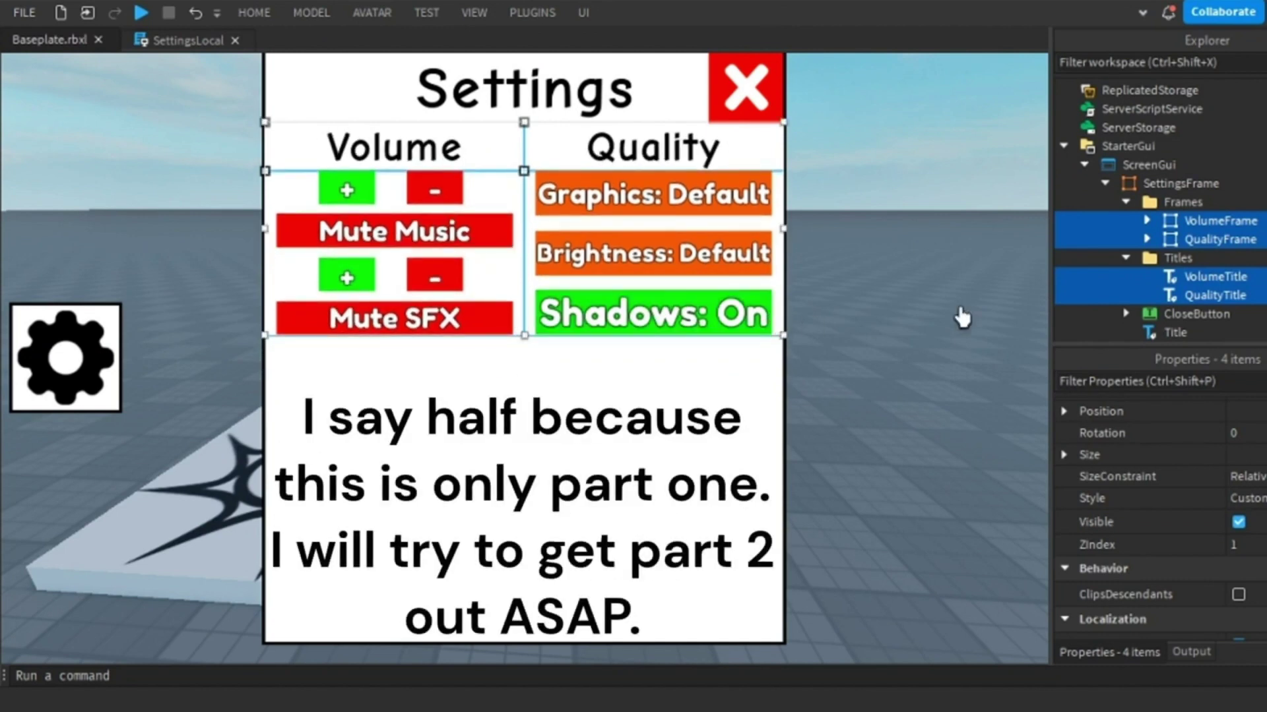
pyautogui.click(962, 318)
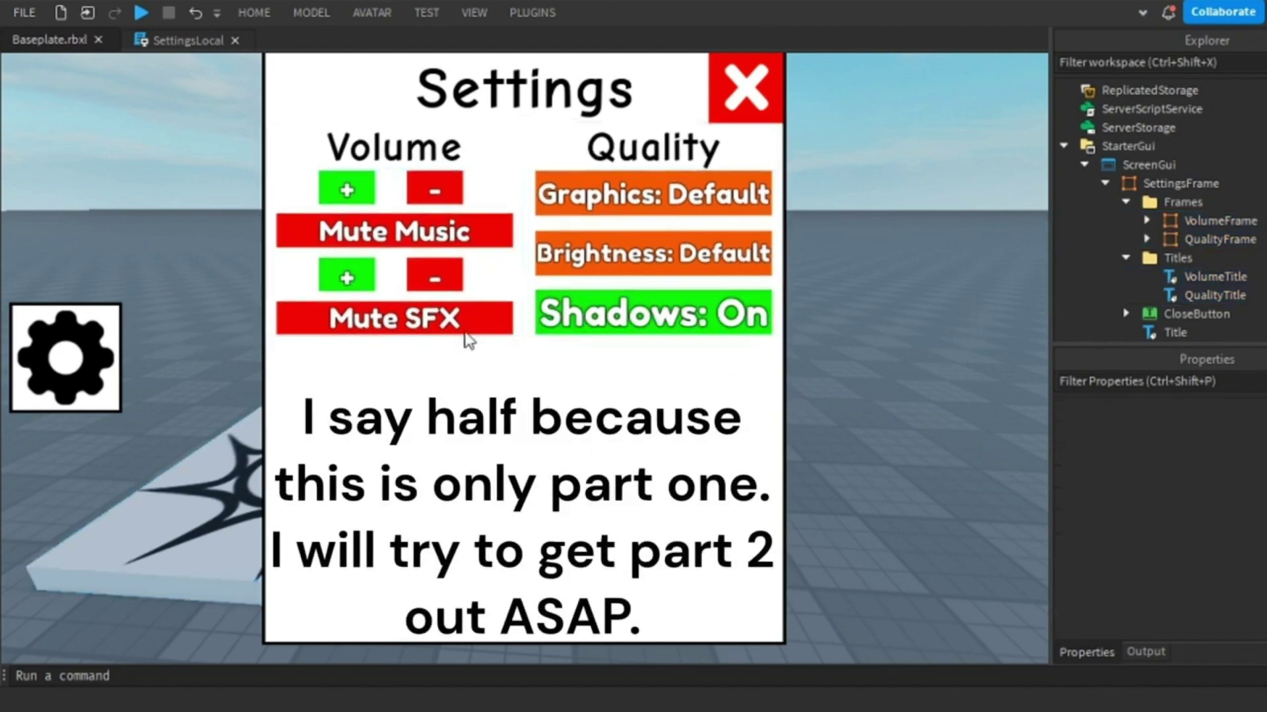